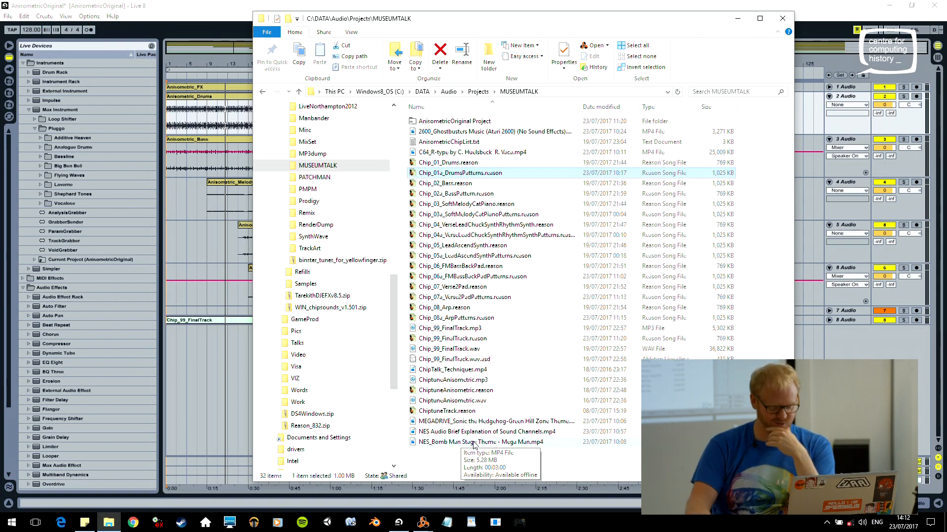
# Play the NES Bomb Man Stage, C64 R-type and Mega Drive Sonic Green Hill Zone videos in turn, raising the volume for the first
pyautogui.doubleClick(485, 442)
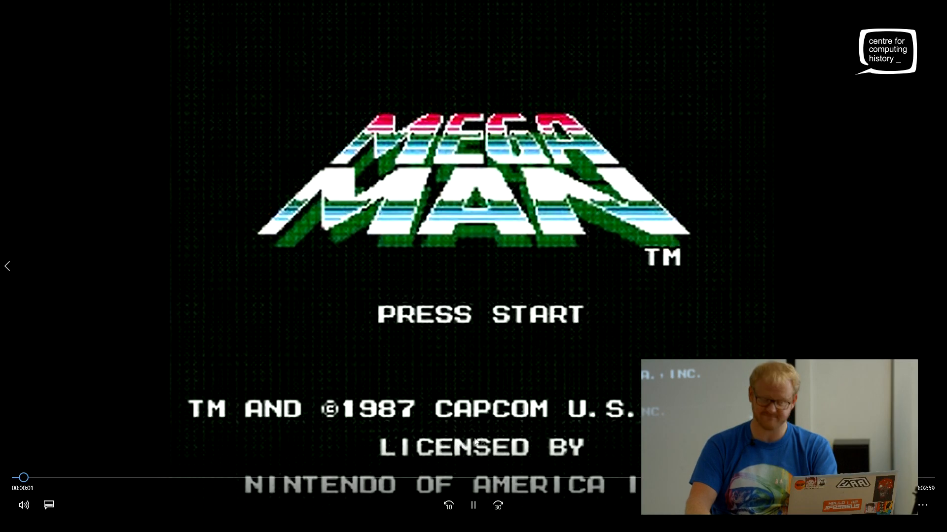
pyautogui.press('XF86AudioRaiseVolume')
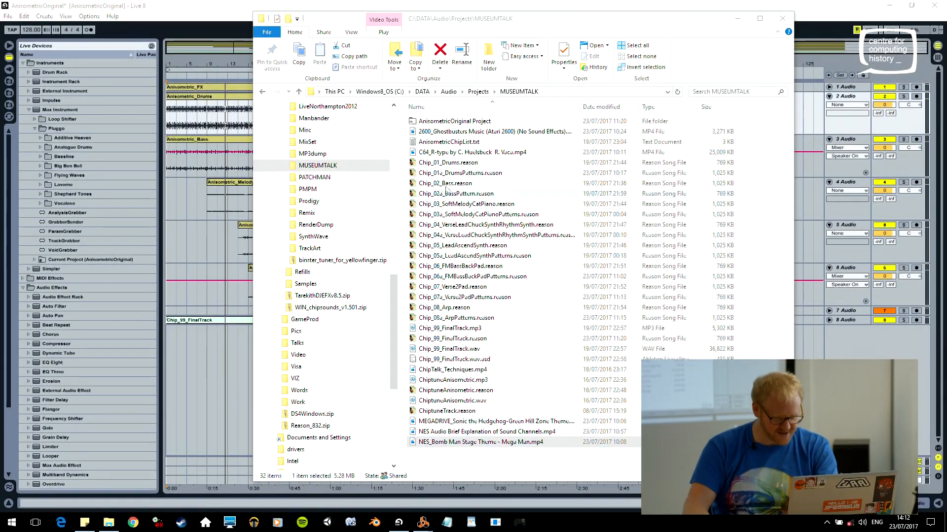
pyautogui.doubleClick(496, 153)
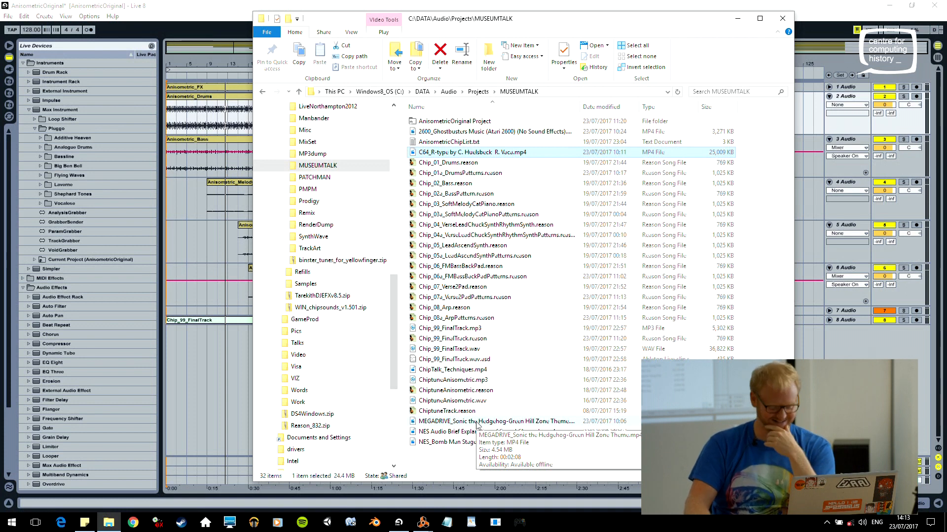
pyautogui.doubleClick(476, 423)
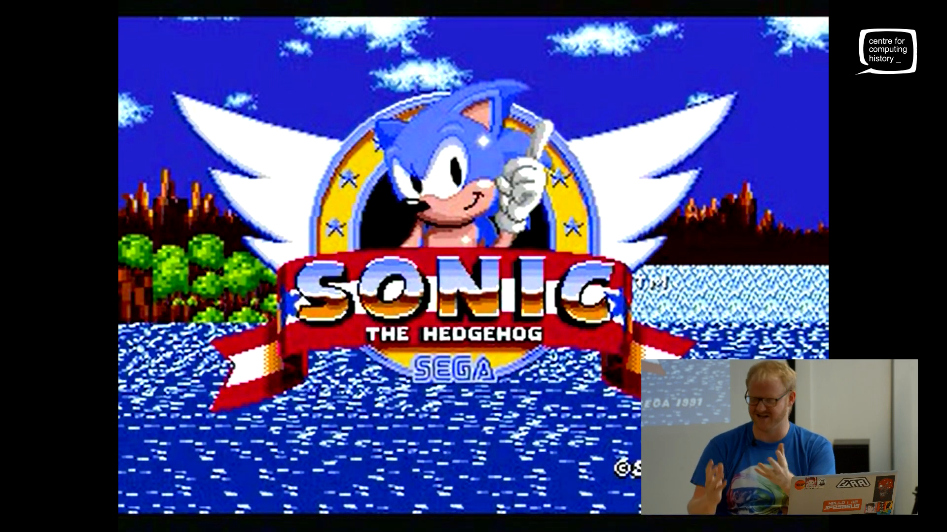
pyautogui.moveTo(507, 369)
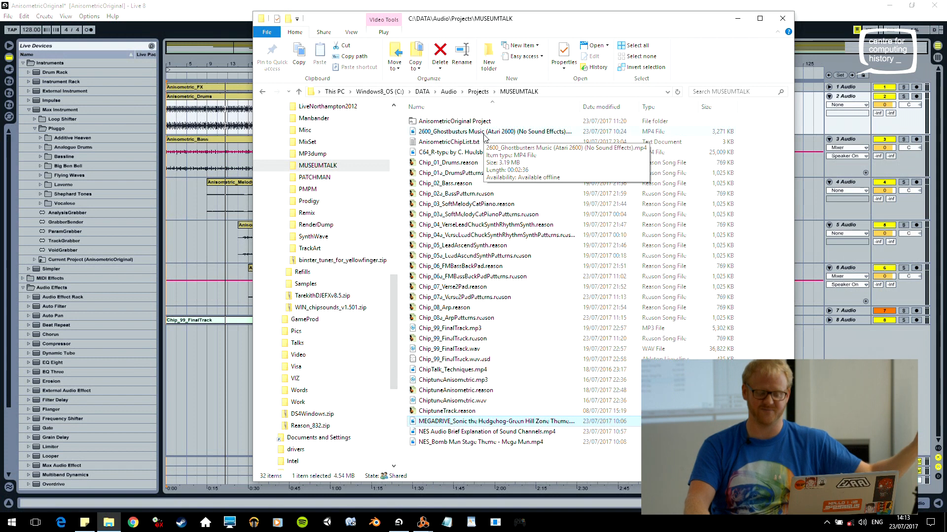
# Play the Atari 2600 Ghostbusters music video and lower the system volume
pyautogui.doubleClick(483, 132)
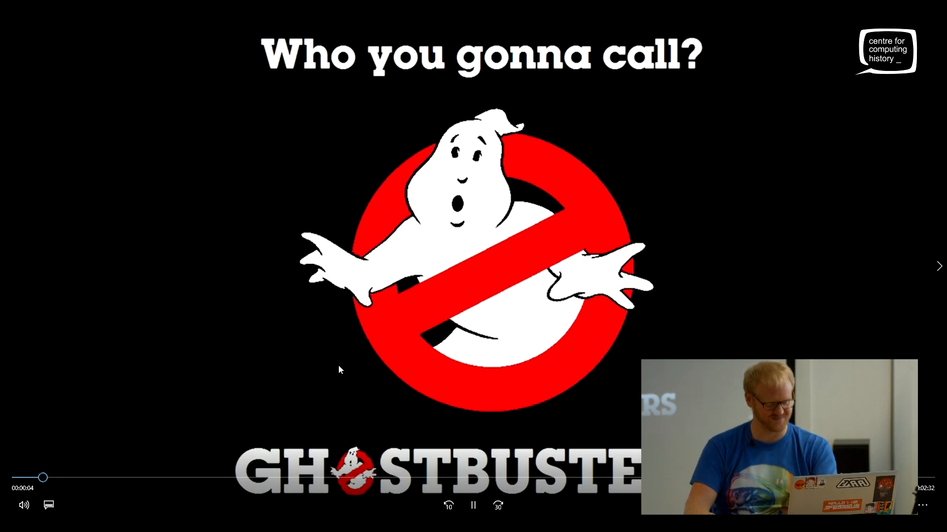
pyautogui.press('XF86AudioLowerVolume')
pyautogui.press('XF86AudioLowerVolume')
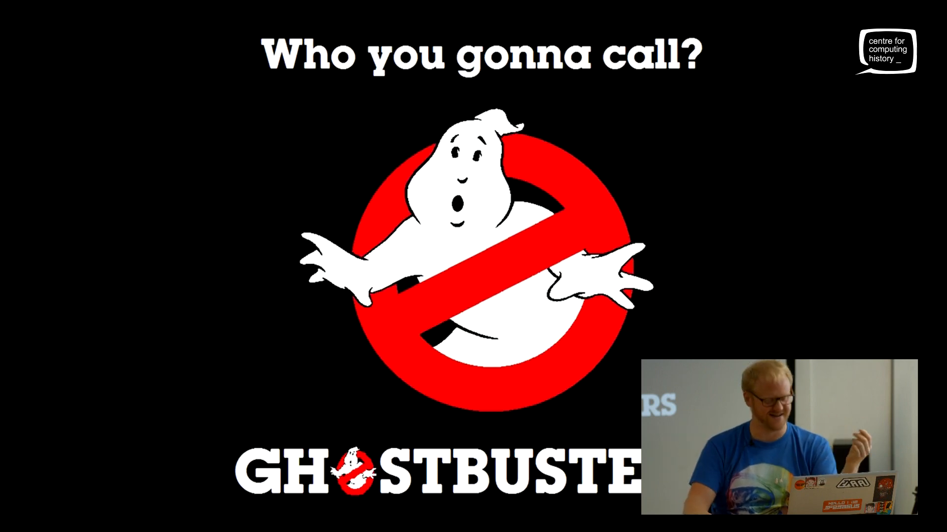
pyautogui.moveTo(382, 336)
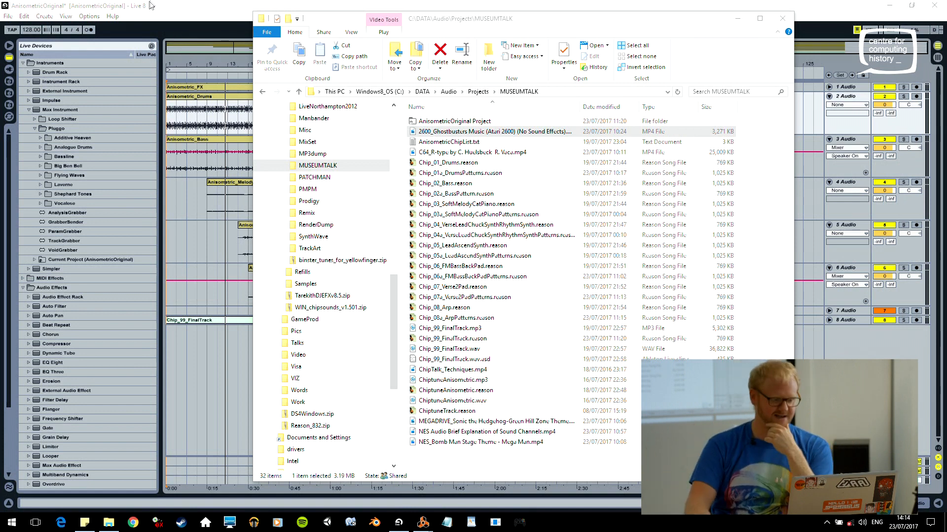
# Switch to the AnisometricOriginal project in Ableton Live and play the arrangement from the beginning
pyautogui.click(215, 4)
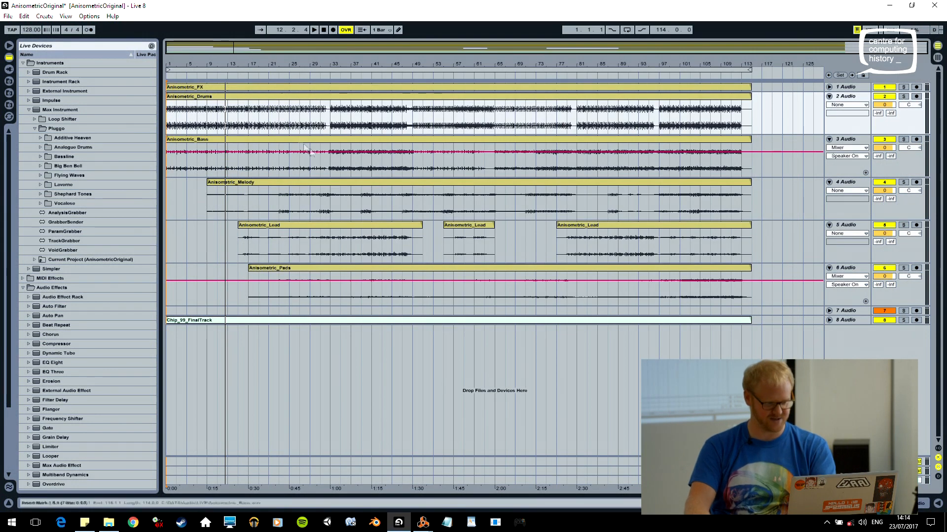
pyautogui.click(170, 115)
pyautogui.press('space')
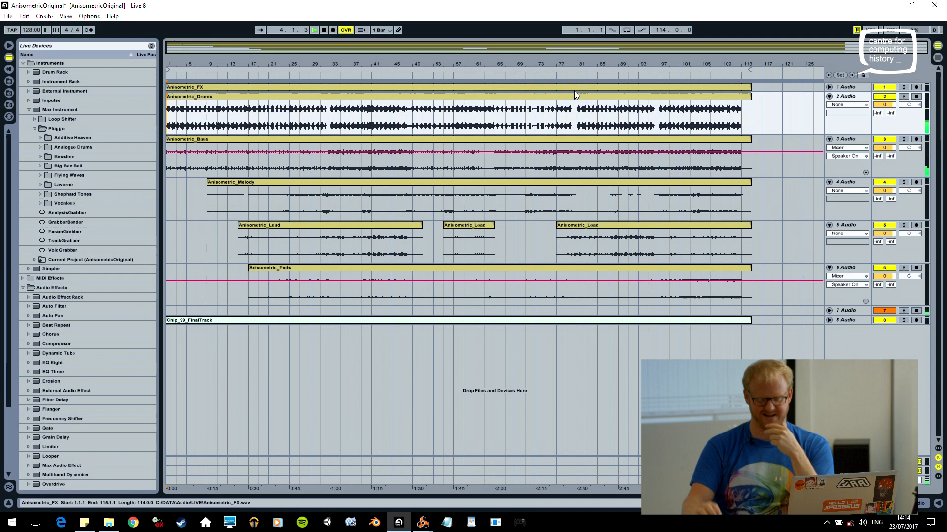
# Solo the drums, bass, melody and pads tracks one after another during playback, then return to the full mix
pyautogui.click(904, 97)
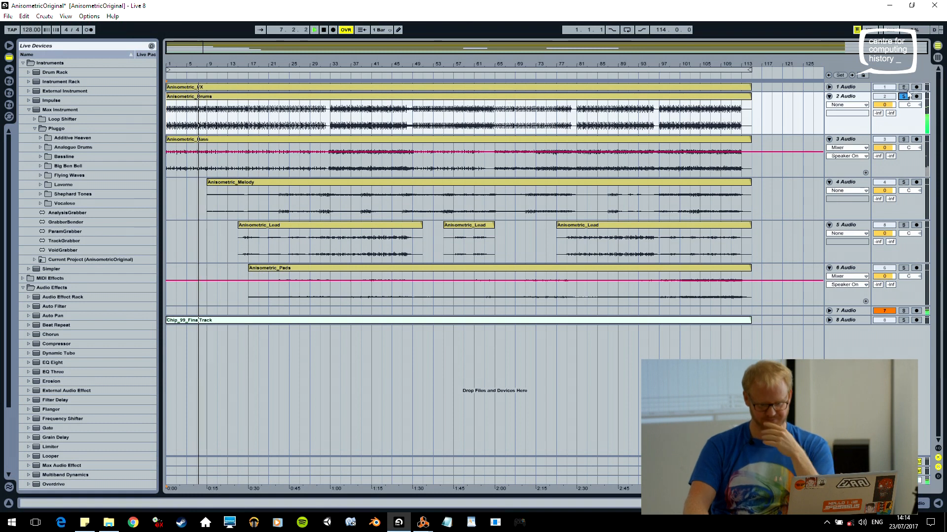
pyautogui.click(904, 139)
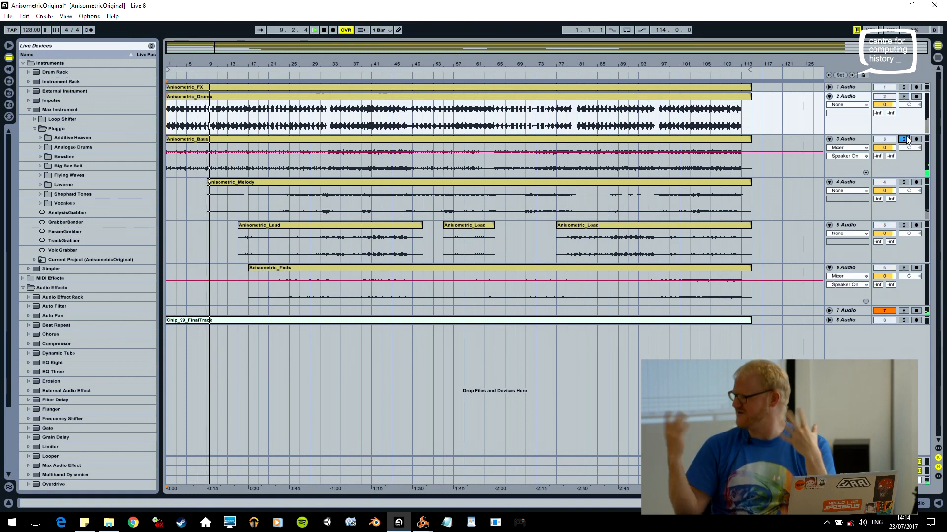
pyautogui.click(904, 183)
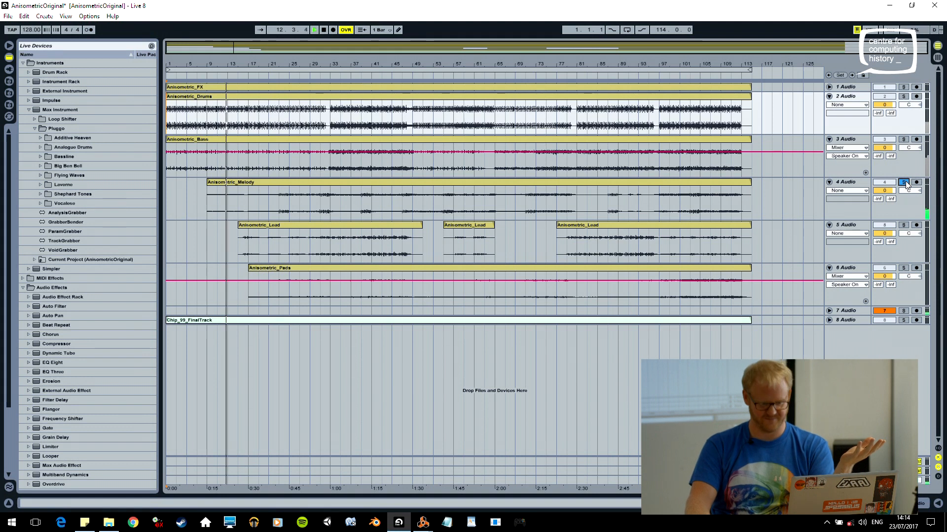
pyautogui.click(904, 183)
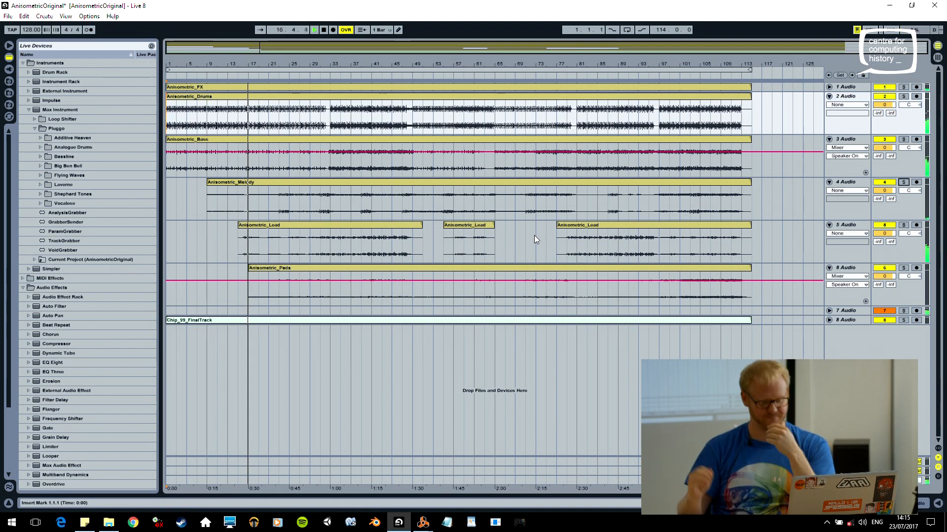
pyautogui.click(903, 268)
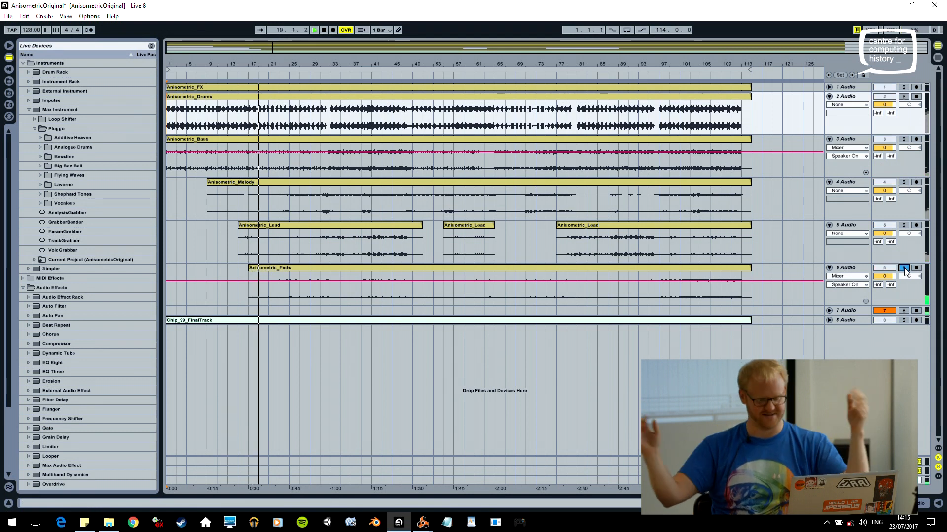
pyautogui.click(903, 268)
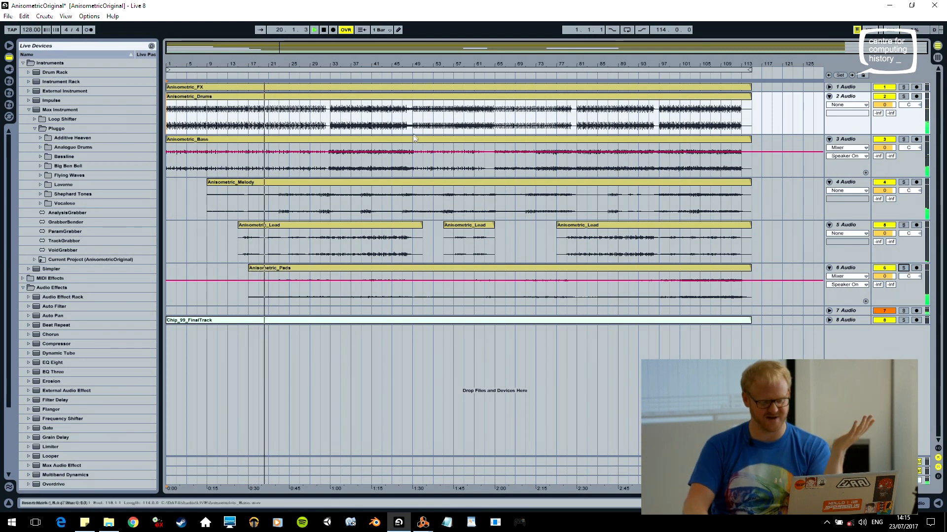
# Stop the full mix, solo the drums track and play it from the start of the arrangement before stopping
pyautogui.click(332, 90)
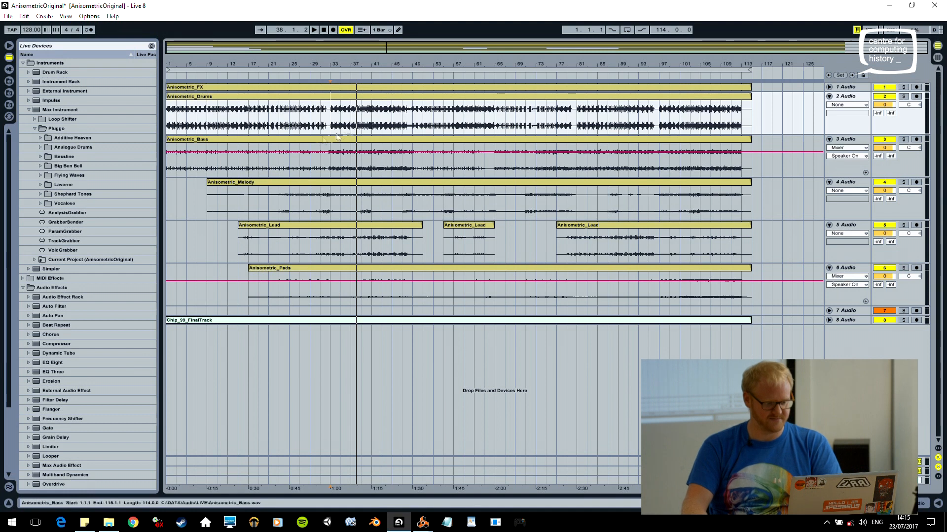
pyautogui.press('space')
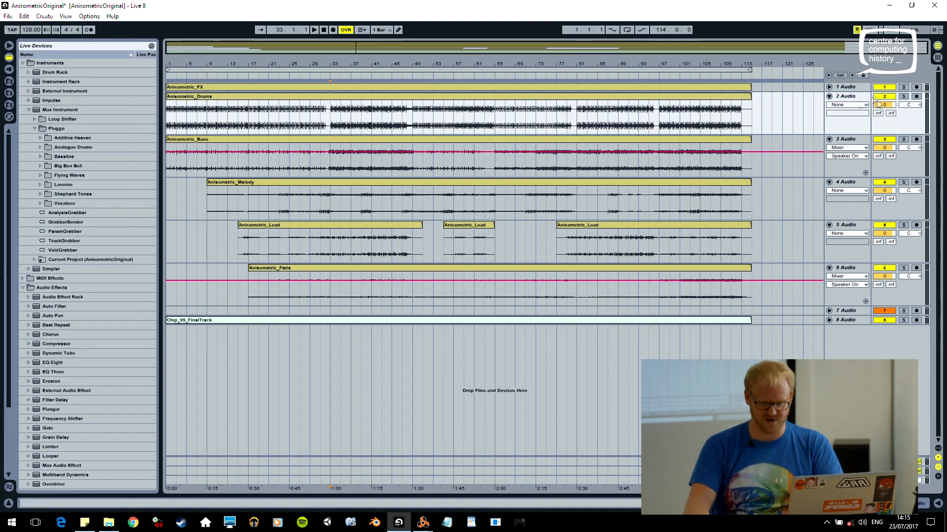
pyautogui.click(903, 96)
pyautogui.press('Home')
pyautogui.press('space')
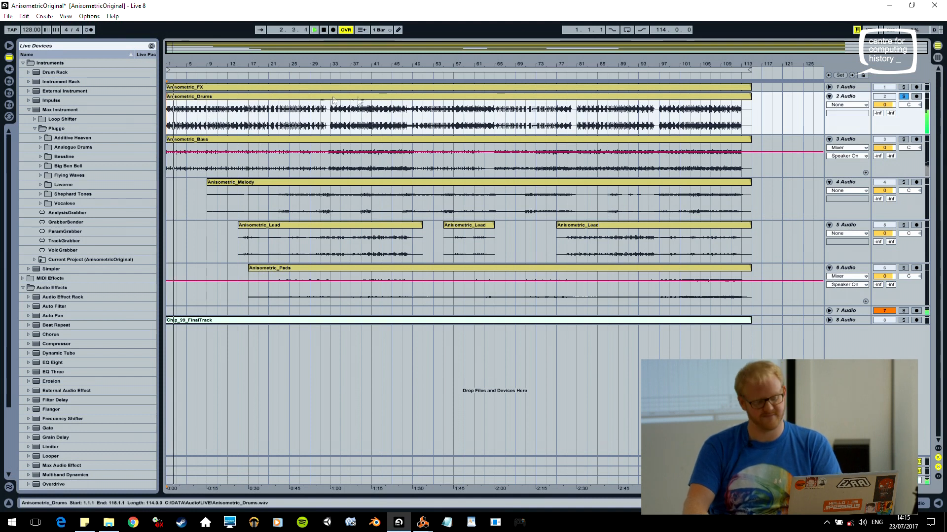
pyautogui.press('space')
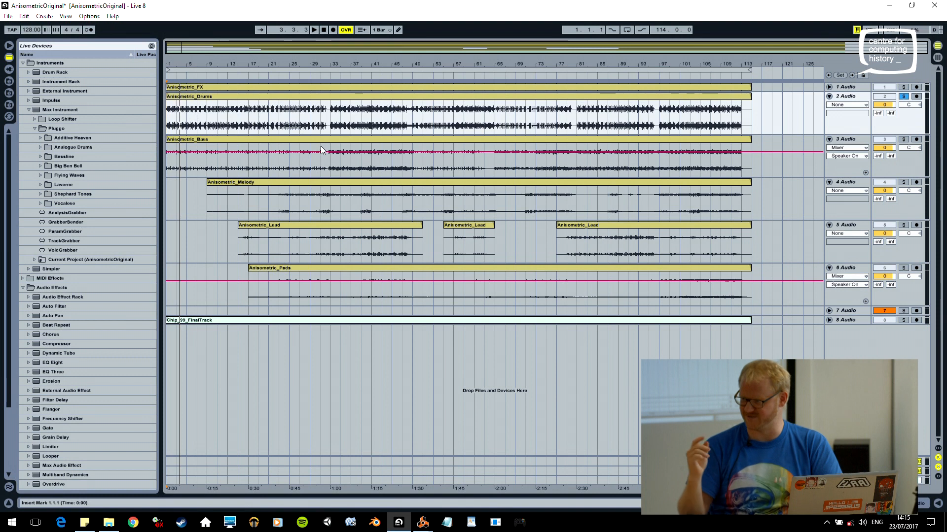
pyautogui.press('space')
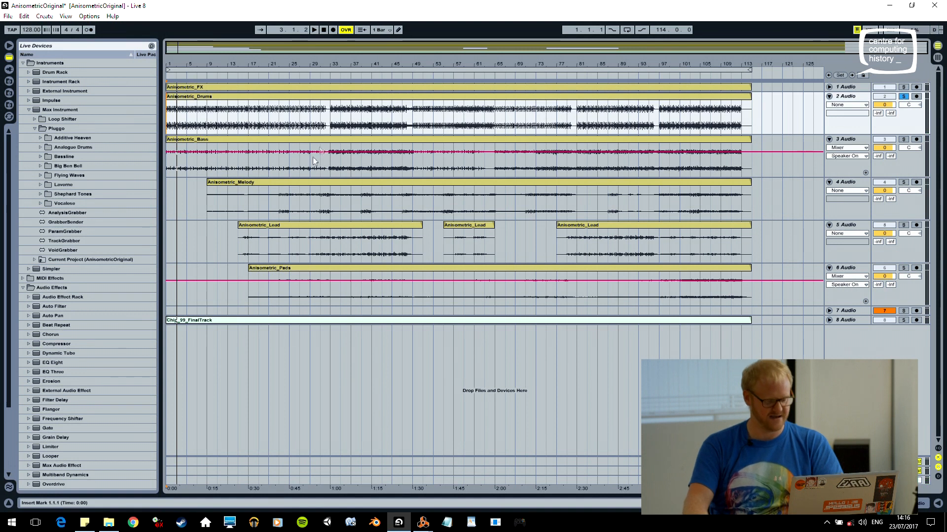
# Switch to the Chip_01a_DrumsPatterns song in Reason and select the KickDrum Subtractor synthesizer in the rack
pyautogui.hotkey('alt', 'Tab')
pyautogui.hotkey('alt', 'Tab')
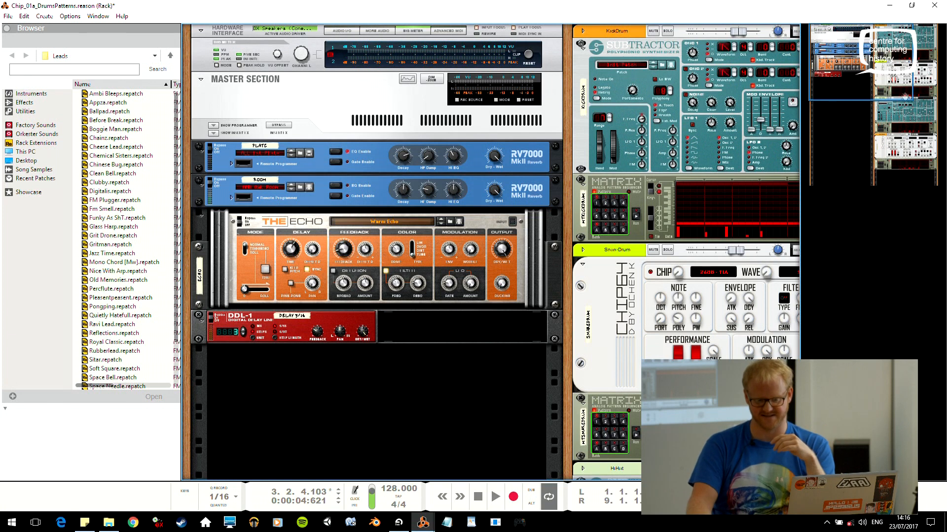
pyautogui.moveTo(875, 55); pyautogui.dragTo(900, 55)
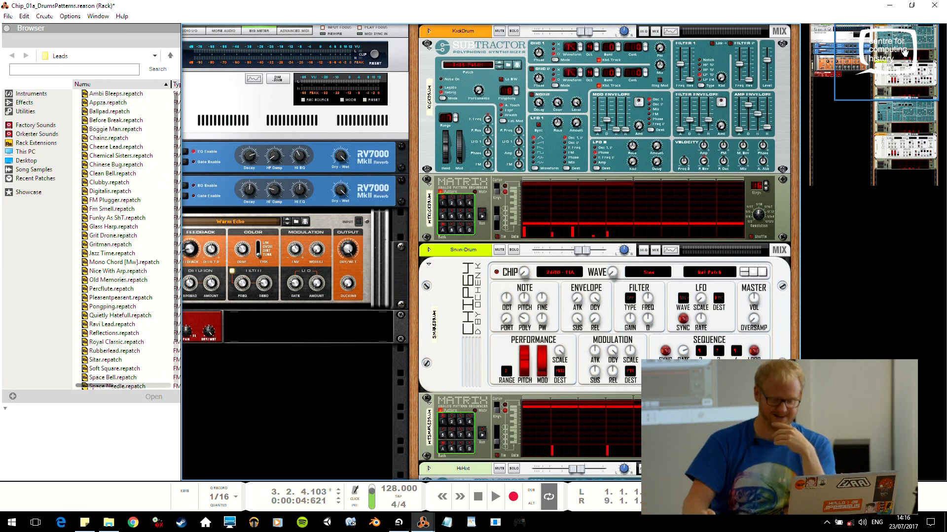
pyautogui.click(499, 49)
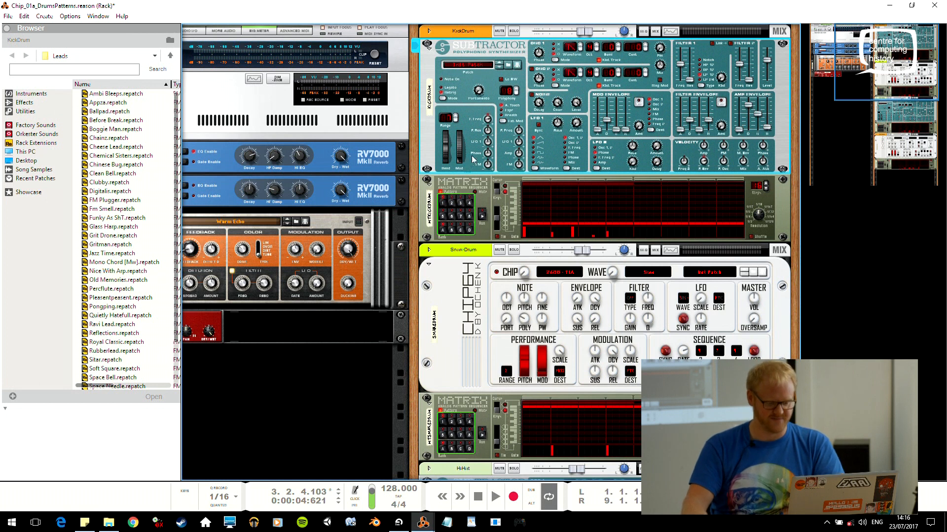
# Run the kick drum's Matrix pattern sequencer and reselect the KickDrum Subtractor
pyautogui.click(482, 216)
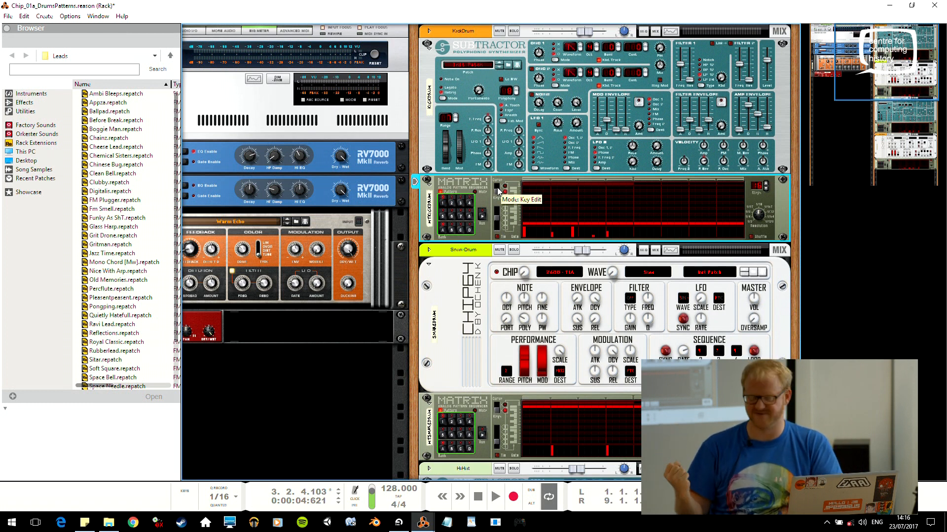
pyautogui.click(484, 216)
pyautogui.click(596, 51)
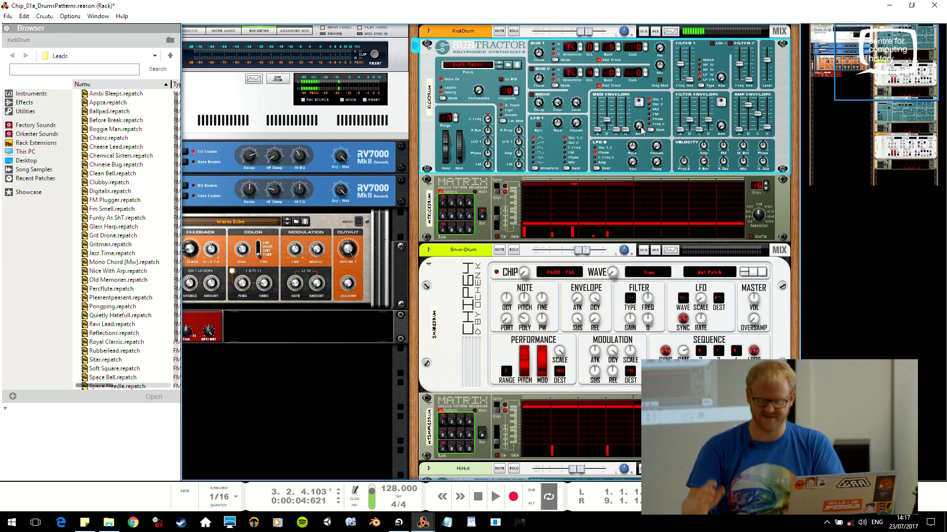
# Vary the KickDrum Subtractor's mod envelope amount while the pattern plays, raising it to 127 and then lowering it
pyautogui.moveTo(641, 128)
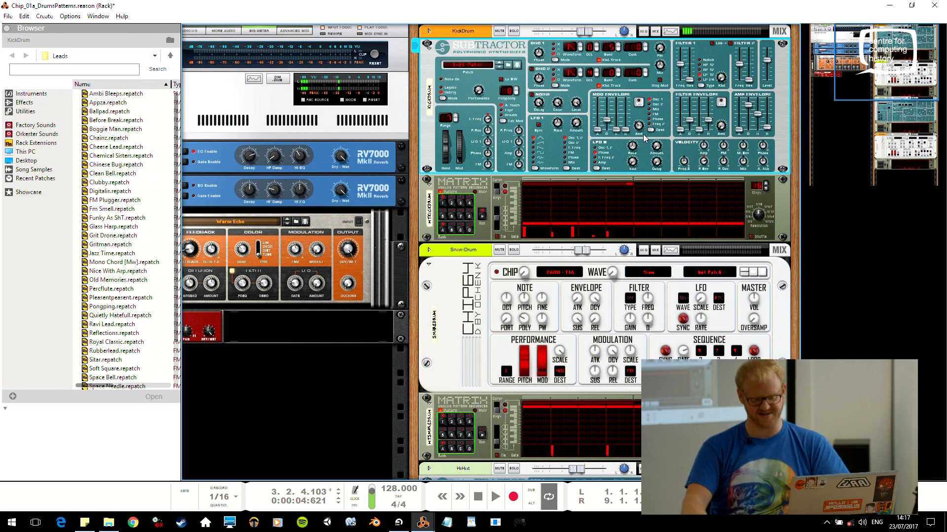
pyautogui.moveTo(643, 127); pyautogui.dragTo(646, 73)
pyautogui.moveTo(626, 128); pyautogui.dragTo(645, 105)
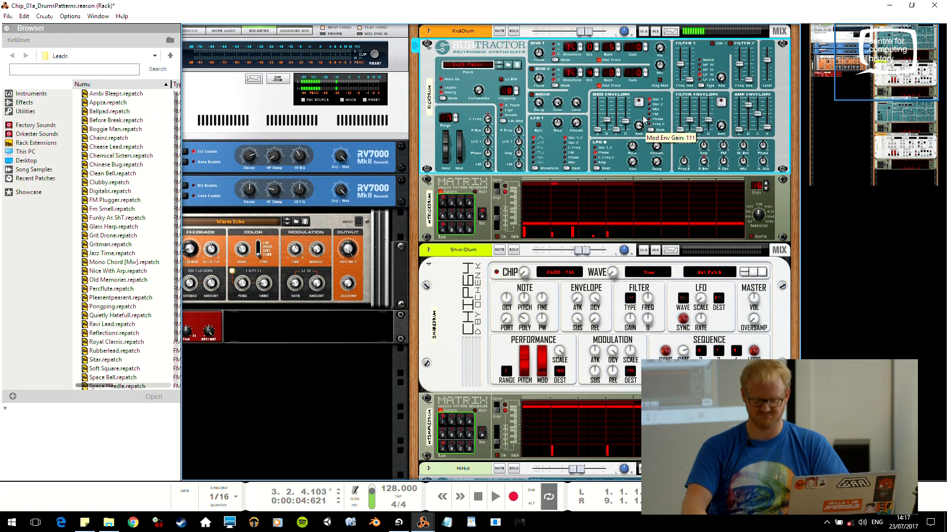
pyautogui.moveTo(757, 115)
pyautogui.mouseDown()
pyautogui.moveTo(758, 132)
pyautogui.moveTo(749, 112)
pyautogui.moveTo(767, 123)
pyautogui.mouseUp()
pyautogui.moveTo(645, 127); pyautogui.dragTo(647, 122)
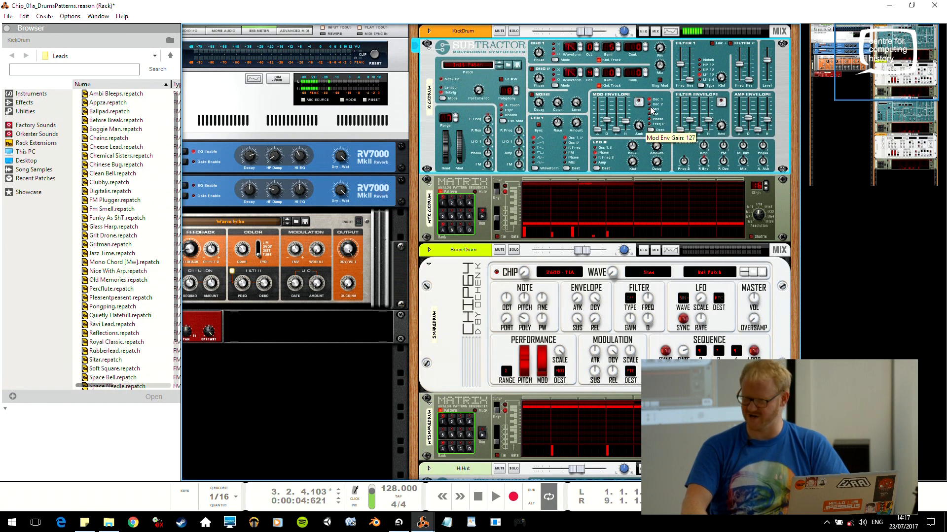
pyautogui.moveTo(651, 109); pyautogui.dragTo(642, 132)
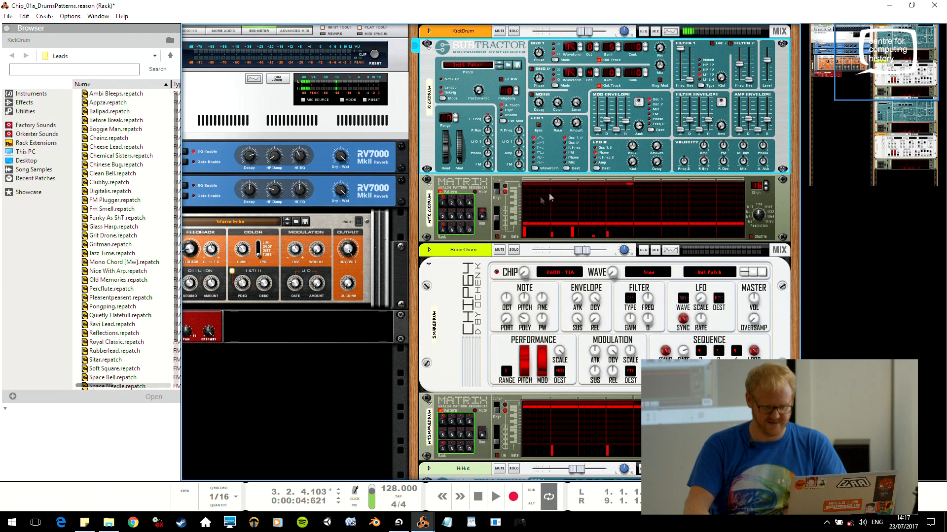
# Stop the kick drum's Matrix pattern and run the snare drum's Matrix pattern instead
pyautogui.click(486, 217)
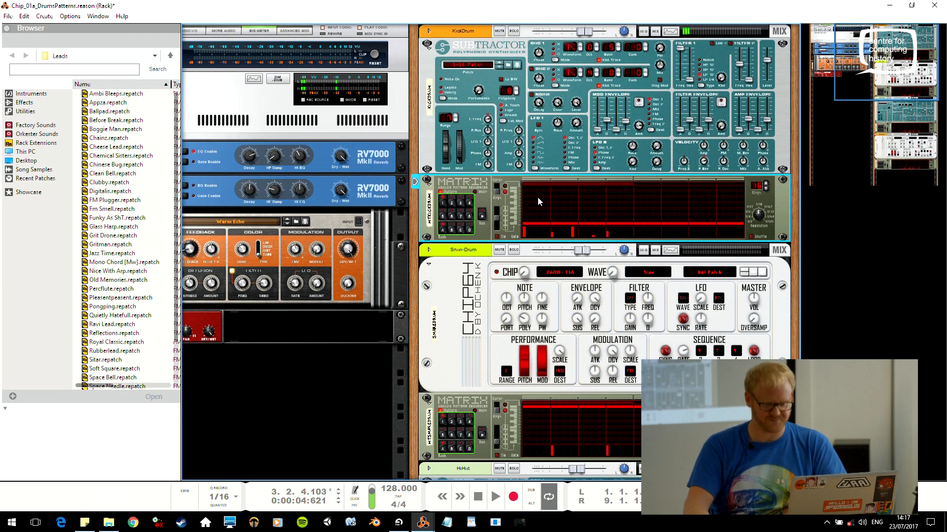
pyautogui.scroll(-3, 543, 200)
pyautogui.click(489, 334)
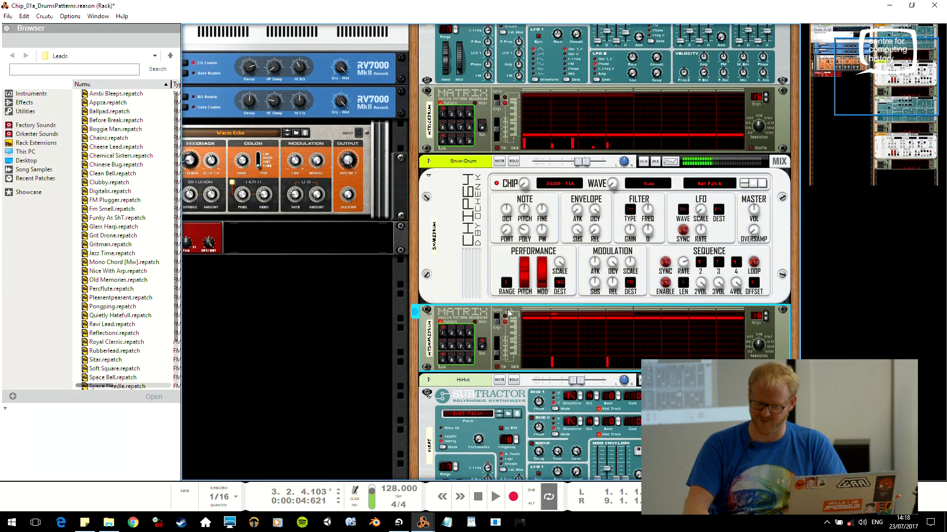
# Change the emulated chip on the snare drum's Chip64 synthesizer while its pattern plays
pyautogui.moveTo(522, 283)
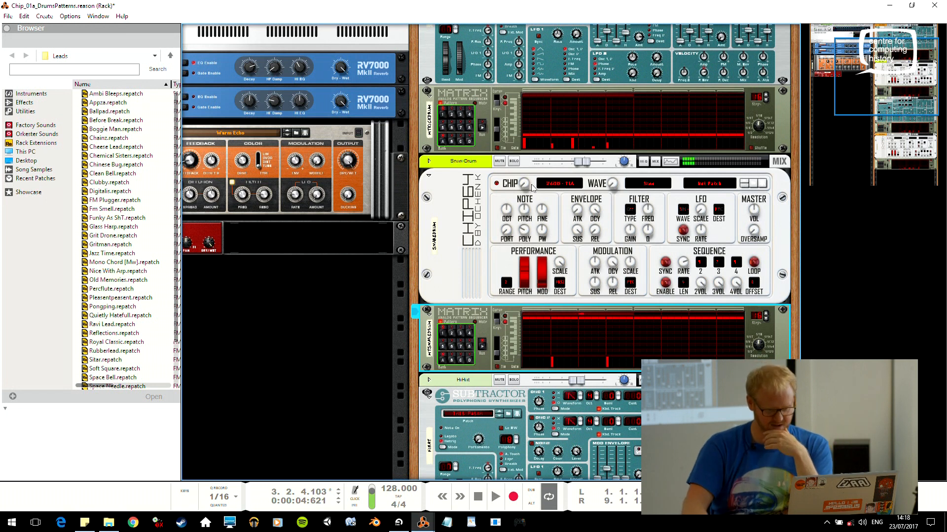
pyautogui.click(524, 186)
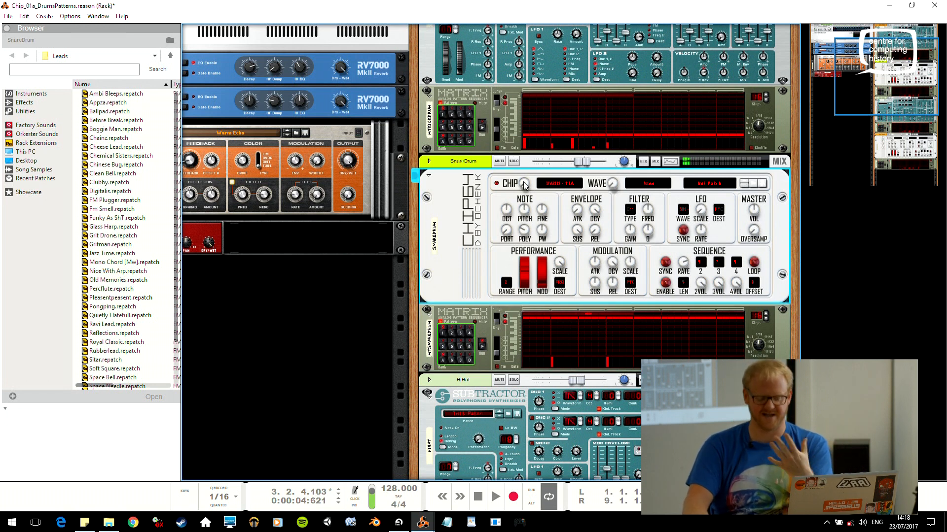
pyautogui.moveTo(525, 185); pyautogui.dragTo(523, 167)
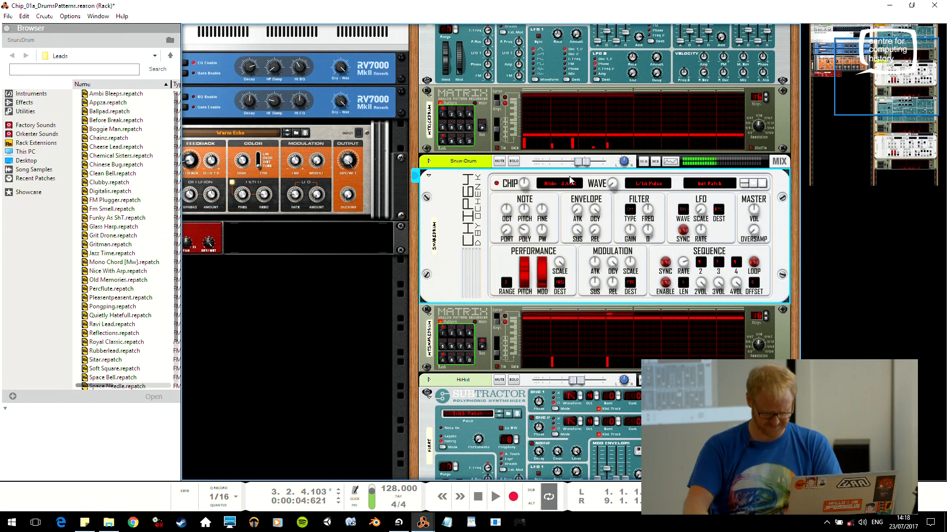
# Set the snare drum Chip64's wave to Long Noise and vary its envelope release while the pattern plays
pyautogui.moveTo(614, 185); pyautogui.dragTo(618, 160)
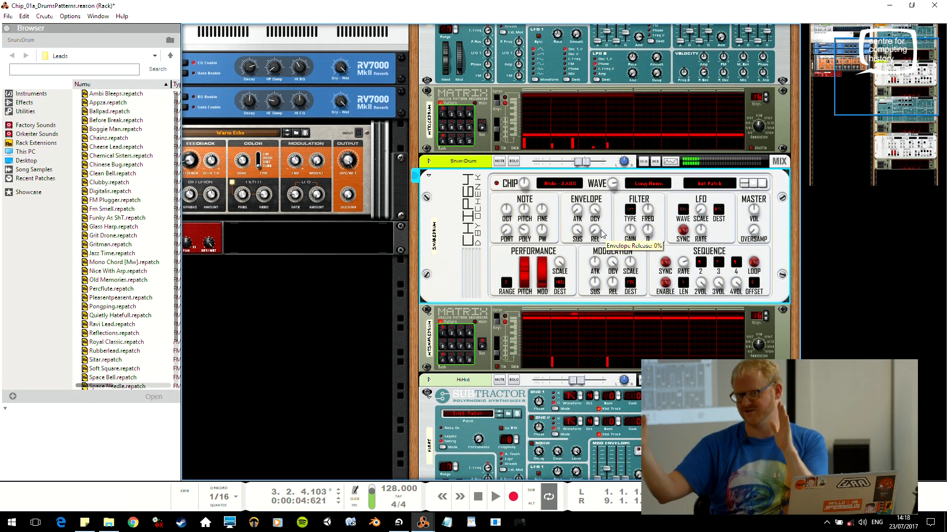
pyautogui.moveTo(601, 235); pyautogui.dragTo(600, 196)
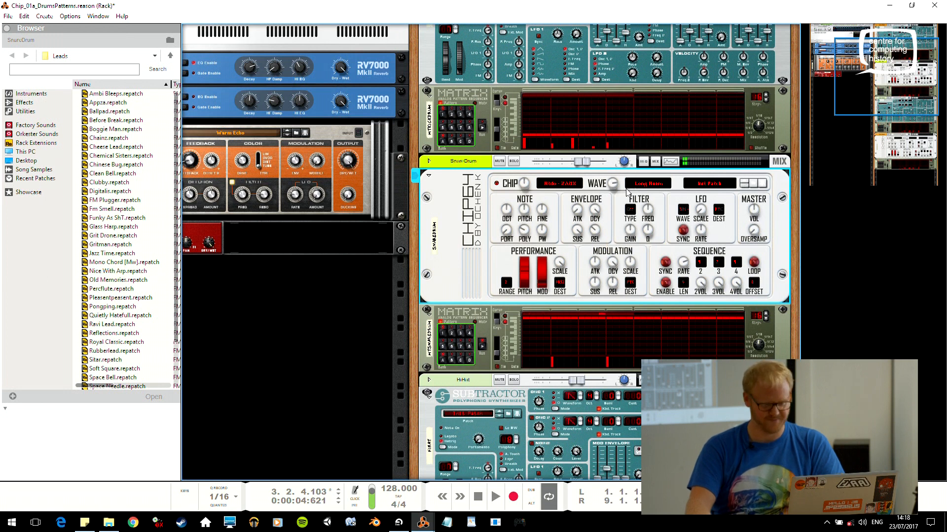
pyautogui.moveTo(692, 274)
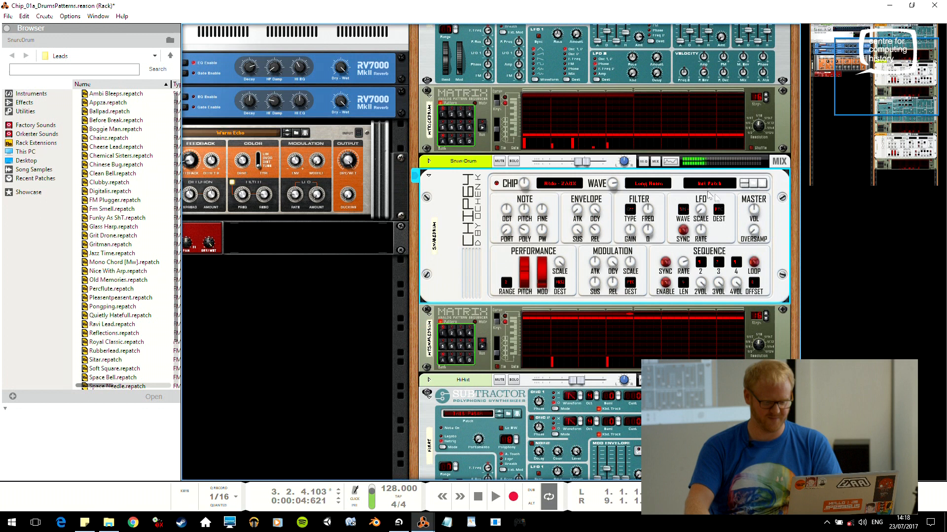
# Run the kick drum's Matrix pattern alongside the snare and balance the Chip64's master volume against the KickDrum Subtractor's master level
pyautogui.click(483, 129)
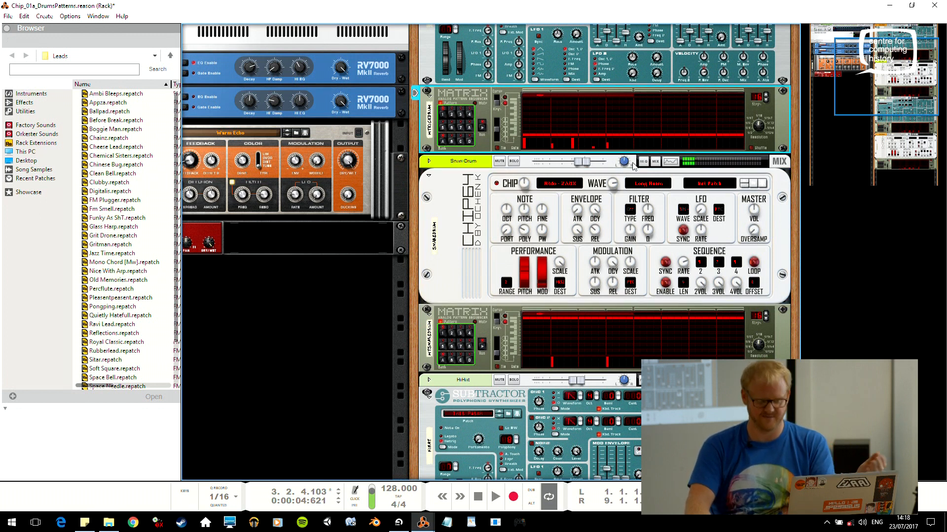
pyautogui.click(755, 209)
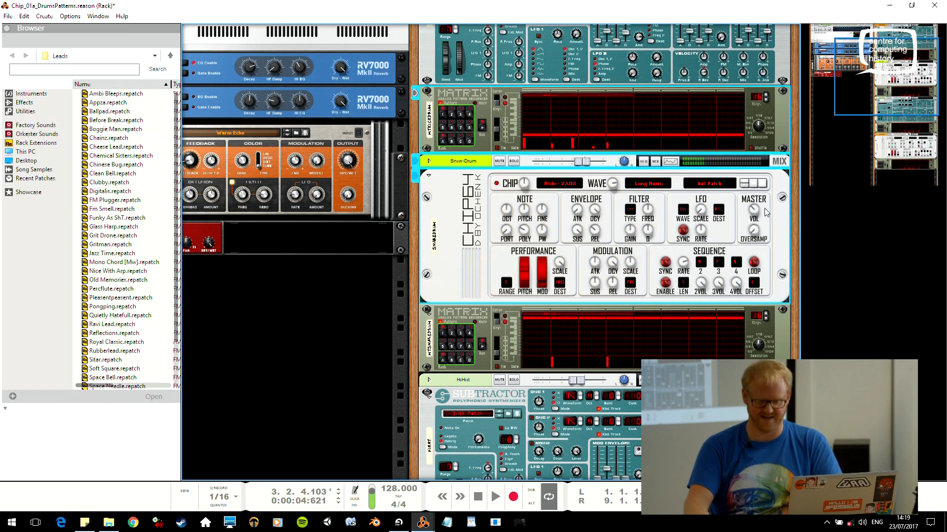
pyautogui.scroll(3, 766, 212)
pyautogui.click(772, 46)
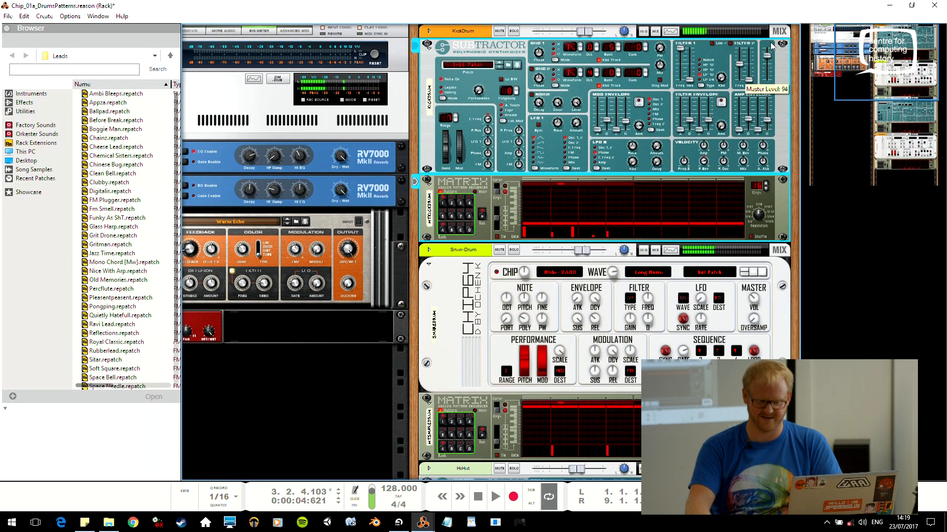
# Adjust the snare drum Chip64's modulation settings while both patterns play, bringing the mod scale to 47%
pyautogui.scroll(-4, 672, 187)
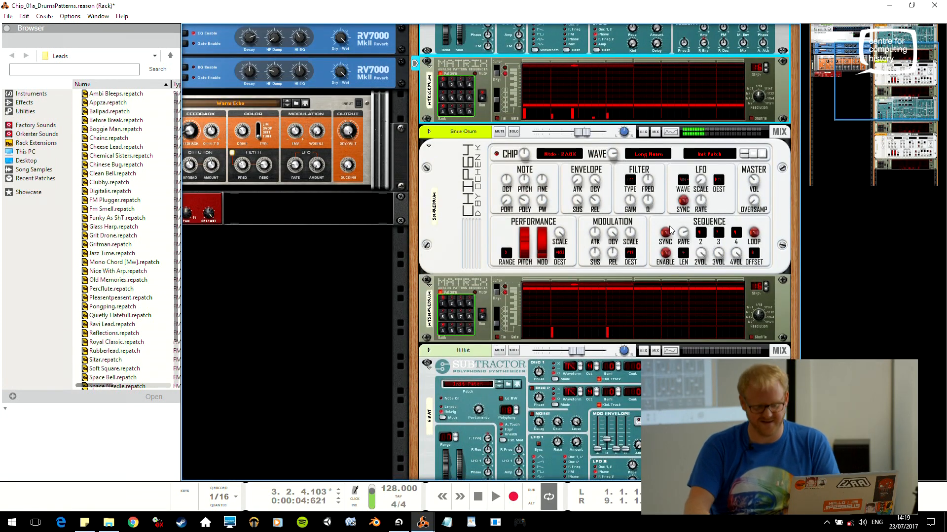
pyautogui.click(639, 227)
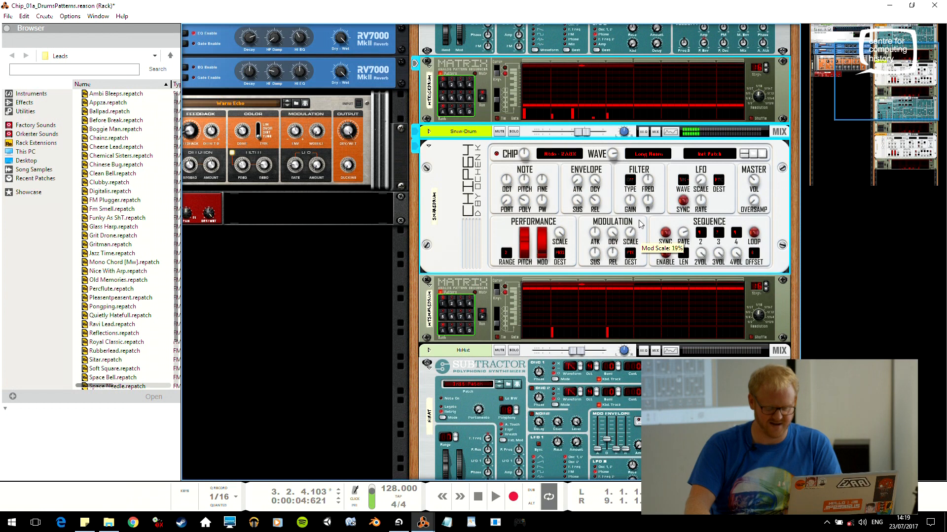
pyautogui.scroll(3, 640, 223)
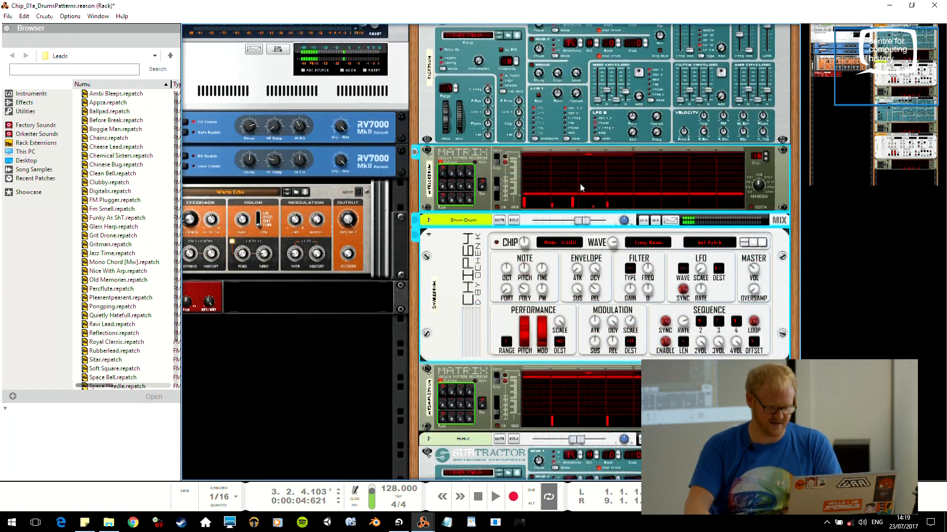
pyautogui.scroll(-3, 567, 217)
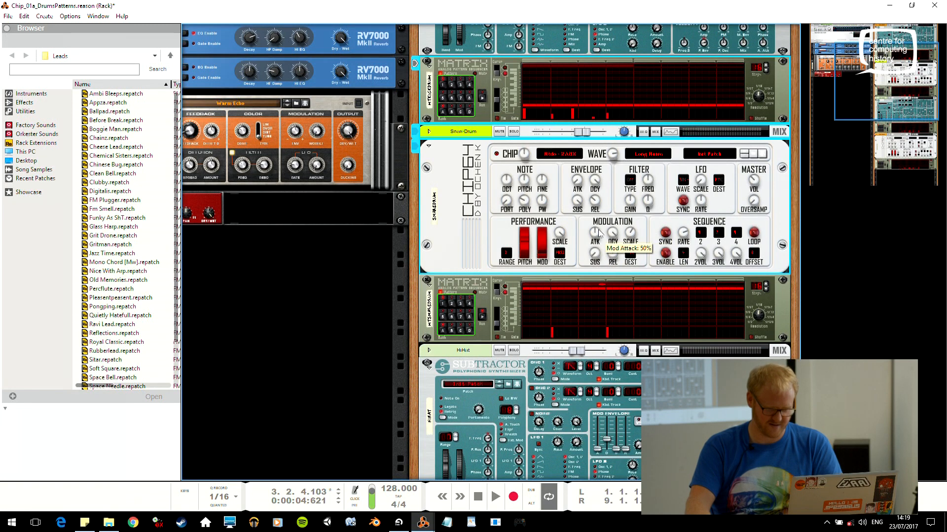
pyautogui.moveTo(625, 254); pyautogui.dragTo(616, 240)
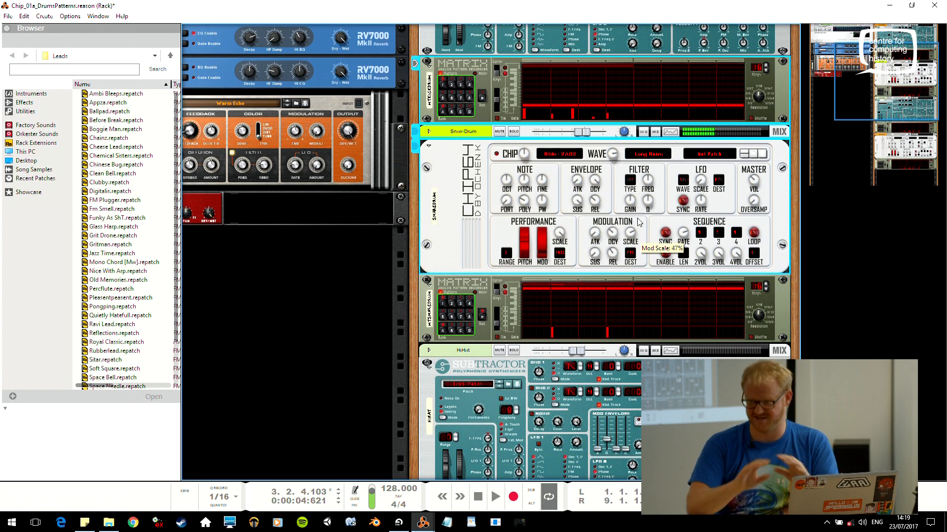
# Stop the kick and snare Matrix patterns and run the hi-hat's Matrix pattern instead
pyautogui.click(484, 98)
pyautogui.click(482, 316)
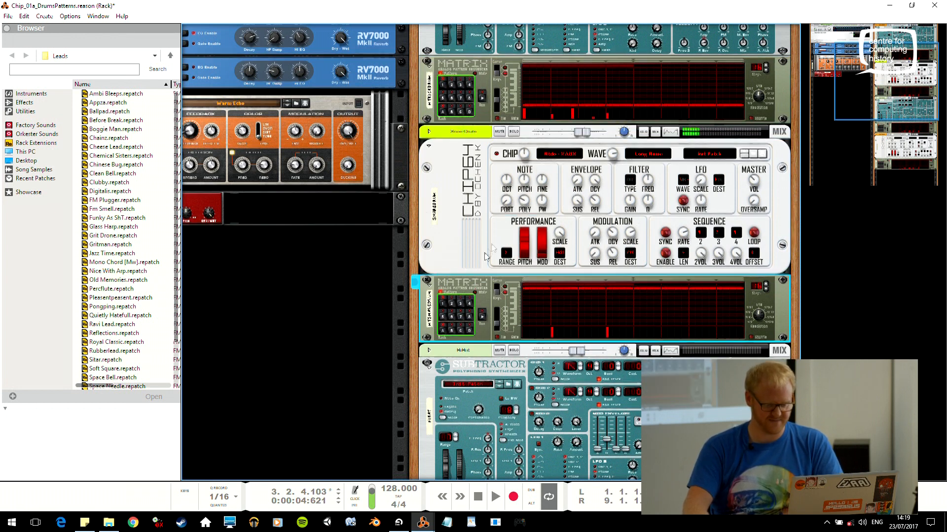
pyautogui.scroll(-5, 600, 139)
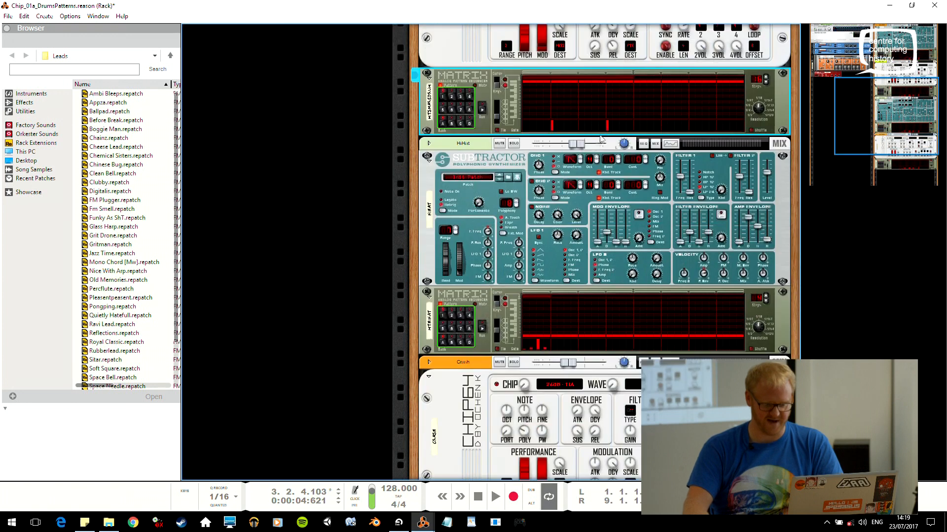
pyautogui.click(483, 327)
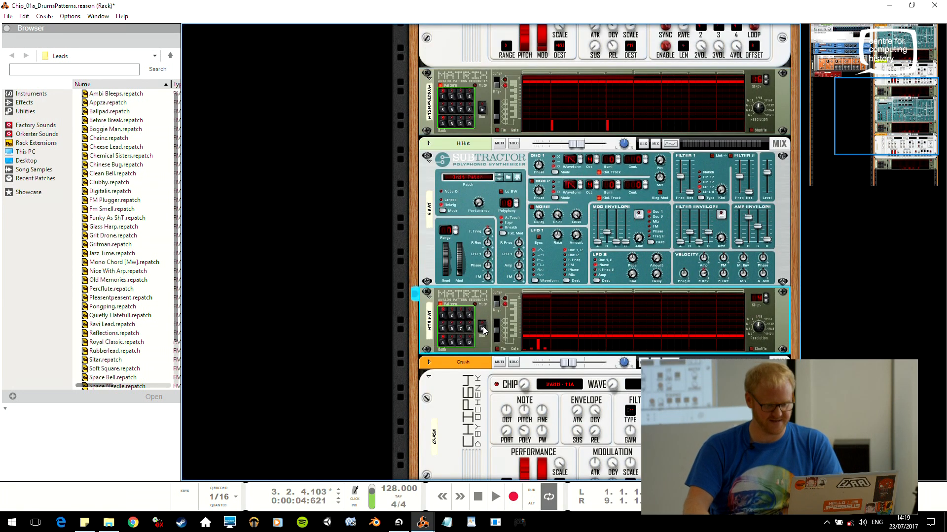
# Turn on the hi-hat Subtractor's noise, shorten its amp envelope, and raise and then lower the Filter 1 frequency
pyautogui.click(609, 183)
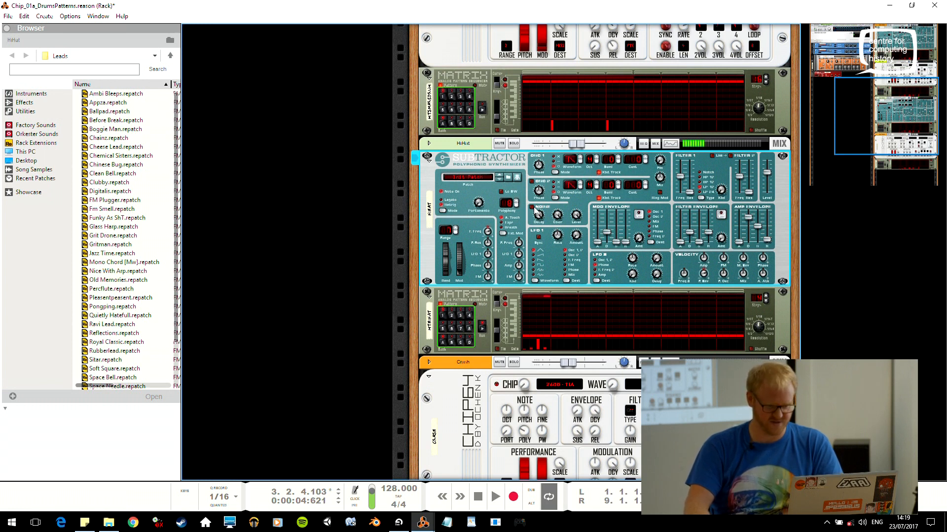
pyautogui.moveTo(681, 176); pyautogui.dragTo(680, 160)
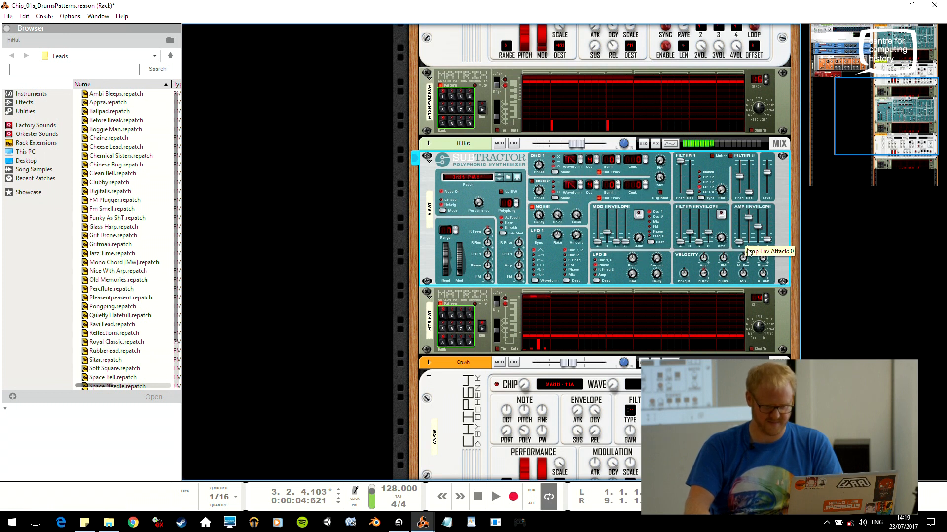
pyautogui.moveTo(758, 227)
pyautogui.mouseDown()
pyautogui.moveTo(758, 245)
pyautogui.moveTo(751, 240)
pyautogui.mouseUp()
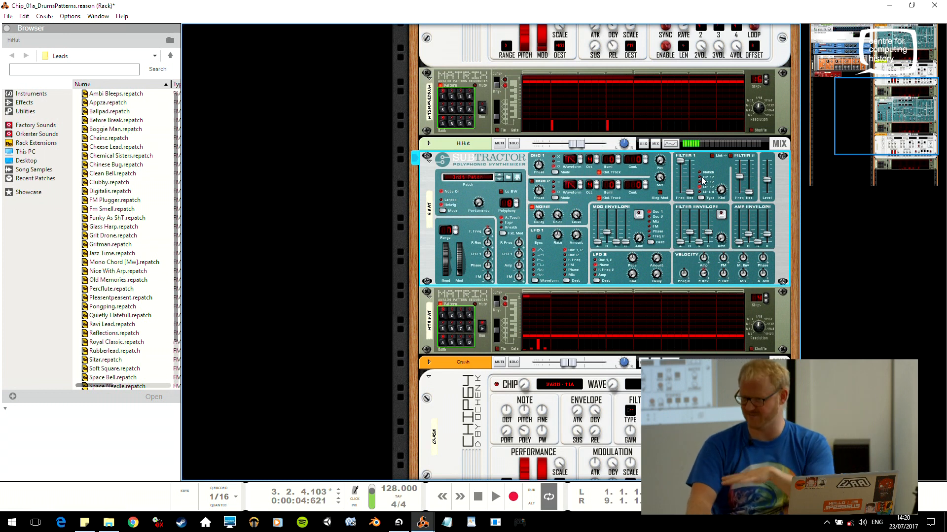
pyautogui.moveTo(679, 163); pyautogui.dragTo(678, 194)
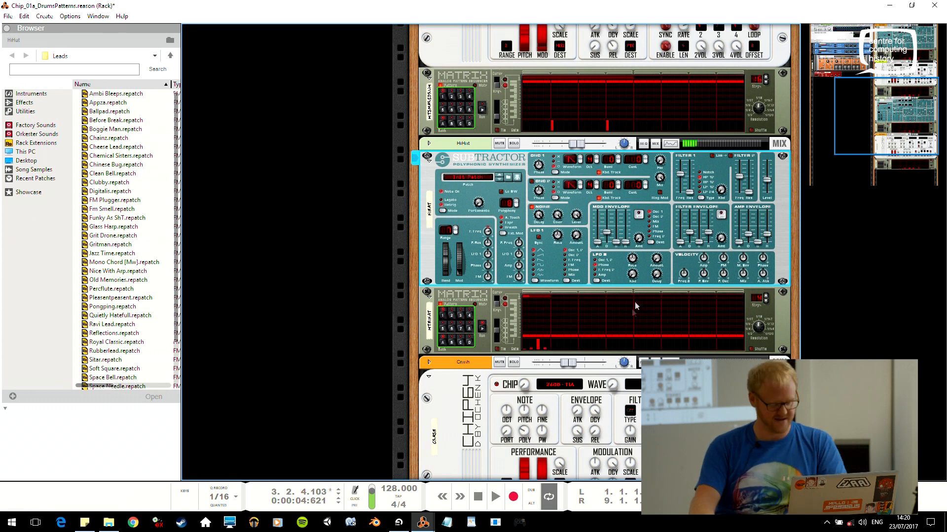
# Run the snare and kick Matrix patterns together with the hi-hat and adjust the snare Chip64's master section
pyautogui.moveTo(707, 256)
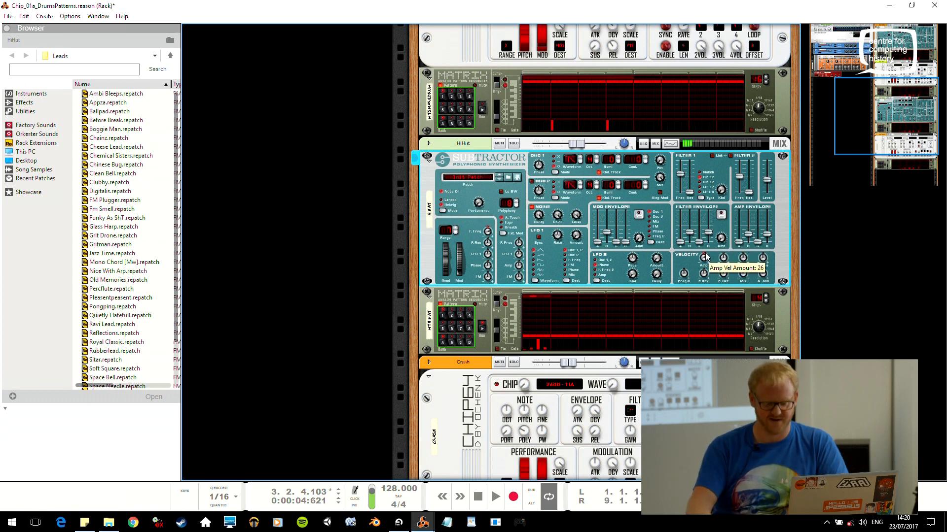
pyautogui.click(481, 109)
pyautogui.scroll(3, 481, 109)
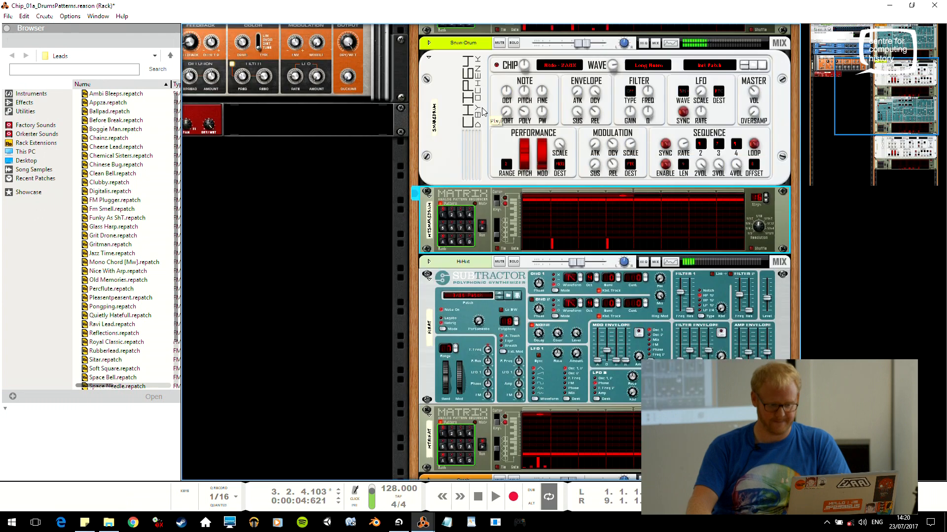
pyautogui.scroll(3, 483, 111)
pyautogui.click(482, 128)
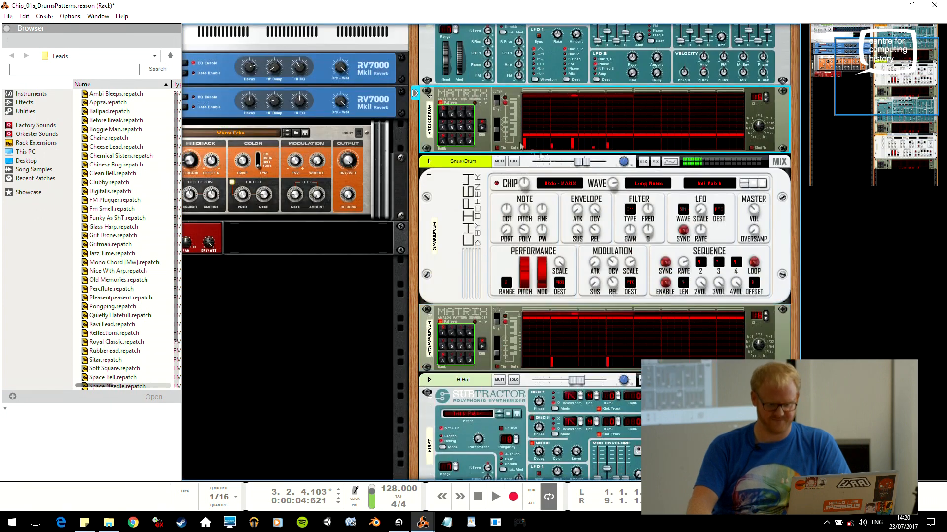
pyautogui.click(758, 222)
pyautogui.moveTo(757, 230); pyautogui.dragTo(757, 233)
# Return to the start of the rack, play the drum patterns song briefly and stop playback
pyautogui.scroll(3, 757, 233)
pyautogui.moveTo(860, 119); pyautogui.dragTo(897, 84)
pyautogui.click(424, 371)
pyautogui.press('space')
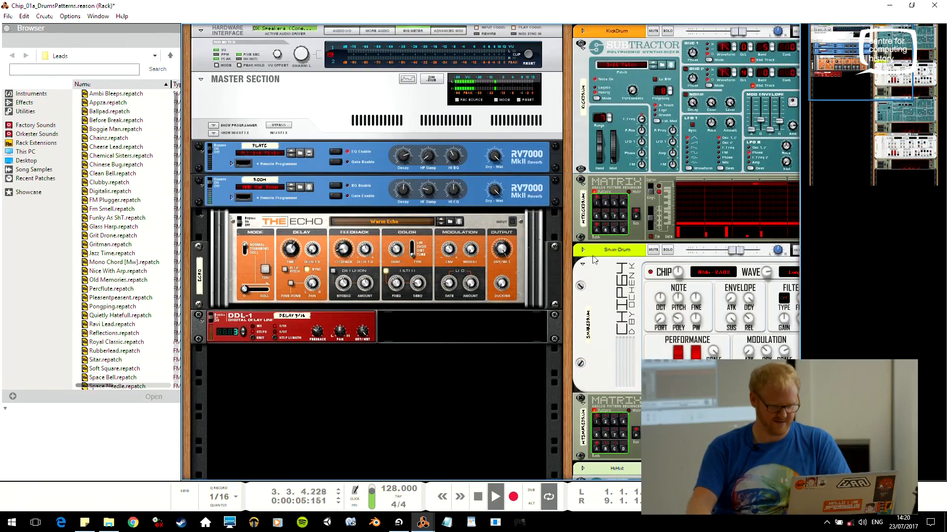
pyautogui.press('space')
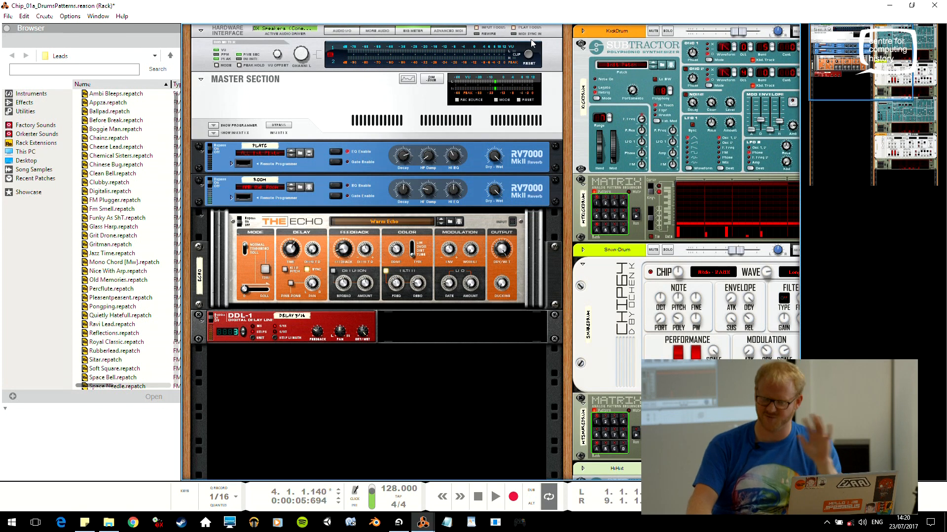
# Open Chip_01_Drums.reason from the MUSEUMTALK folder in File Explorer and start playing the song
pyautogui.click(117, 520)
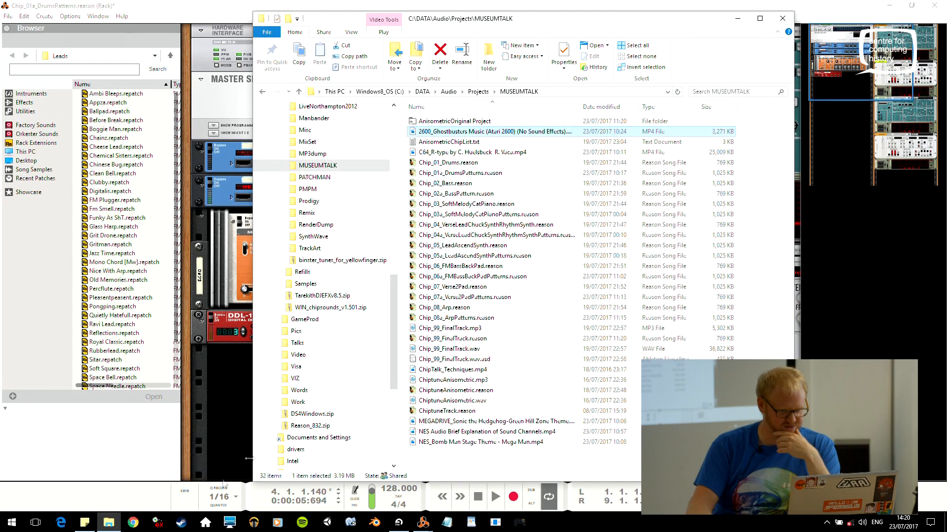
pyautogui.click(457, 164)
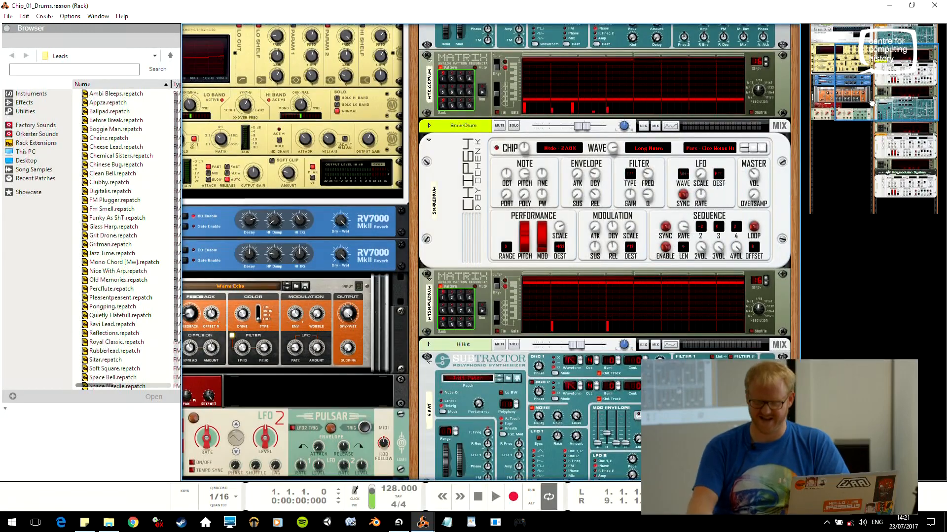
pyautogui.scroll(4, 778, 142)
pyautogui.press('space')
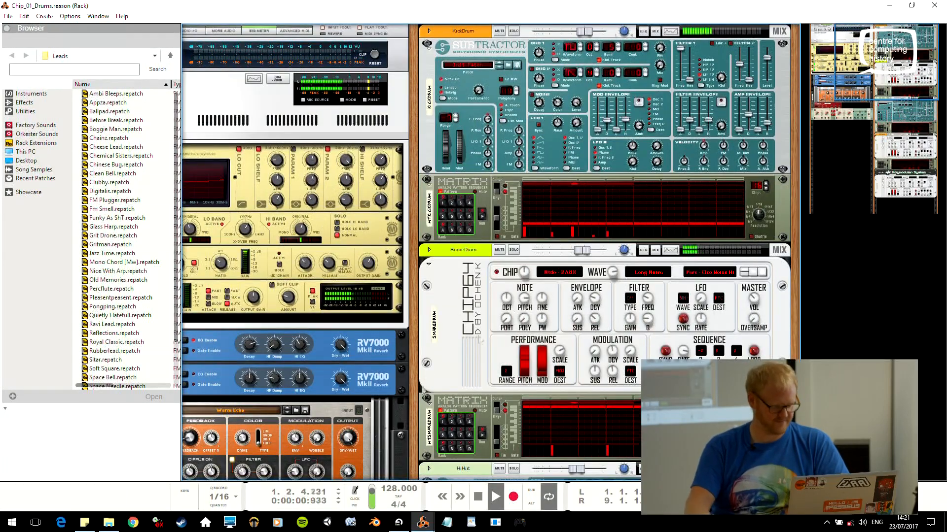
# Close the Chip_01a_DrumsPatterns.reason song without saving its changes
pyautogui.moveTo(425, 526)
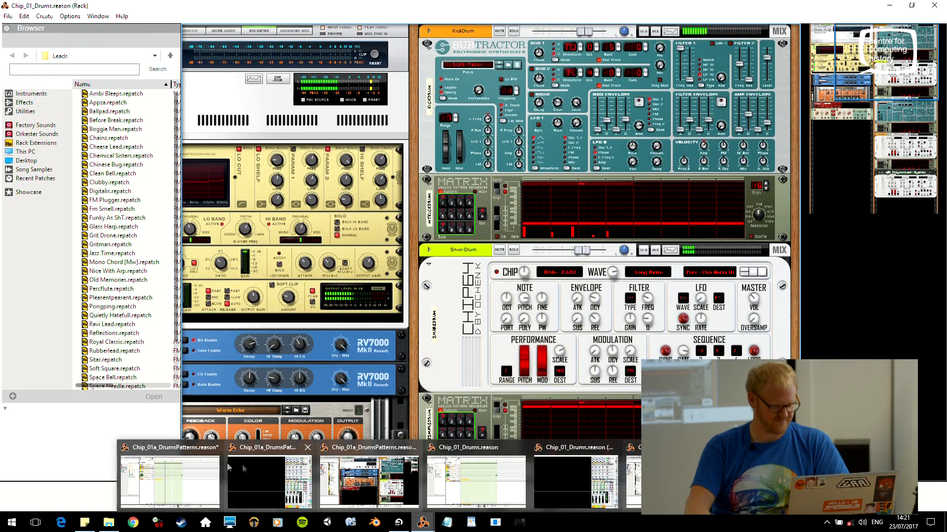
pyautogui.click(164, 475)
pyautogui.click(215, 447)
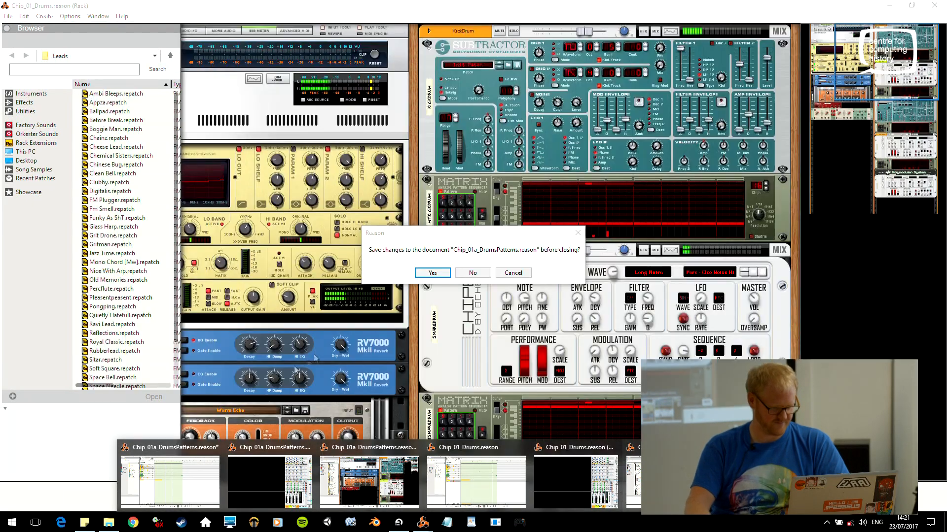
pyautogui.click(473, 272)
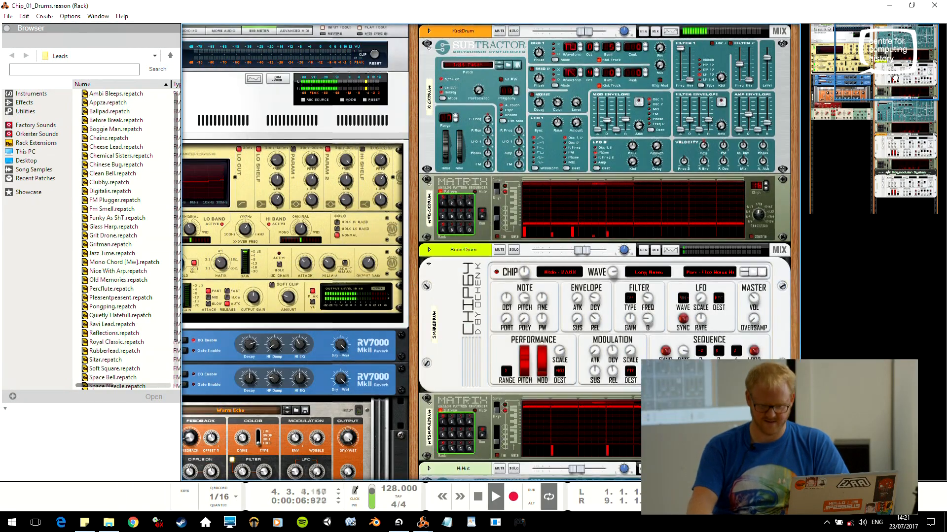
# Stop the song, bring up the crash Chip64 synthesizers and audition their Matrix pattern, stopping it after a short listen
pyautogui.press('space')
pyautogui.moveTo(913, 90); pyautogui.dragTo(930, 198)
pyautogui.scroll(3, 580, 391)
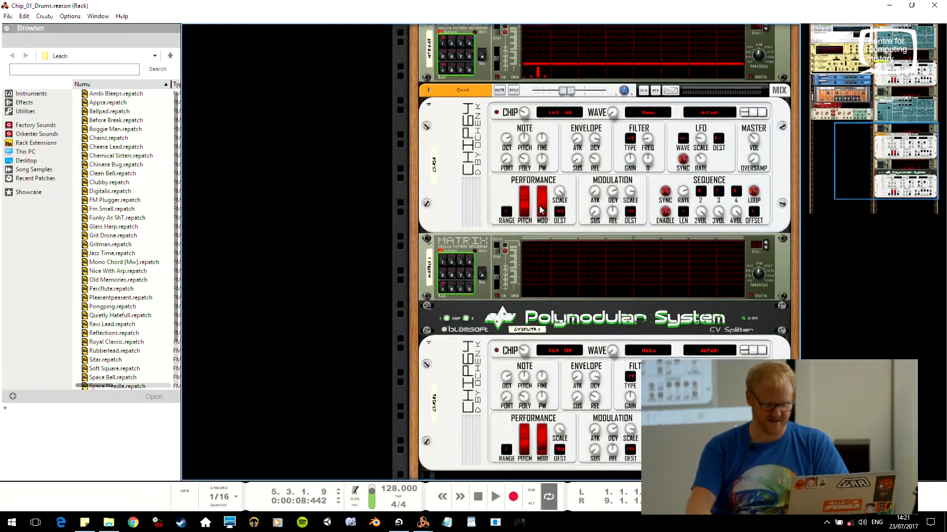
pyautogui.hotkey('alt', 'Tab')
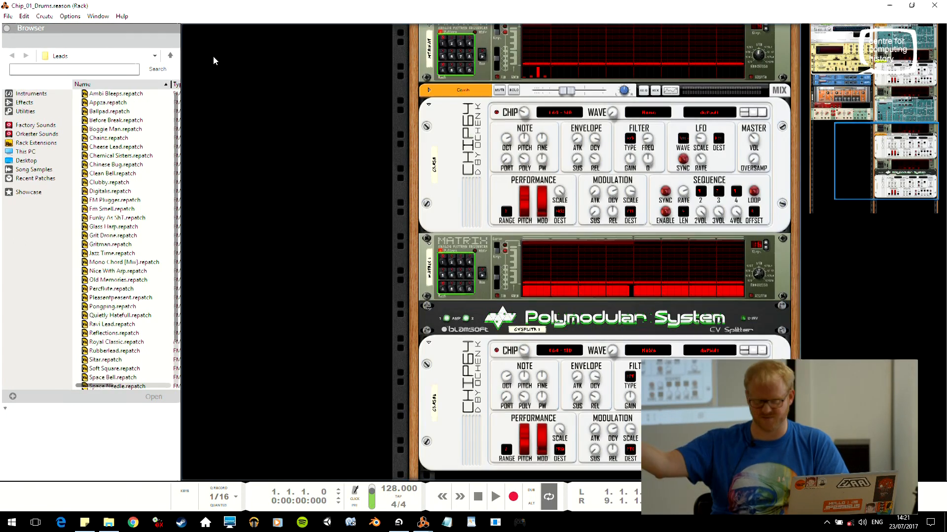
pyautogui.hotkey('alt', 'Tab')
pyautogui.click(483, 275)
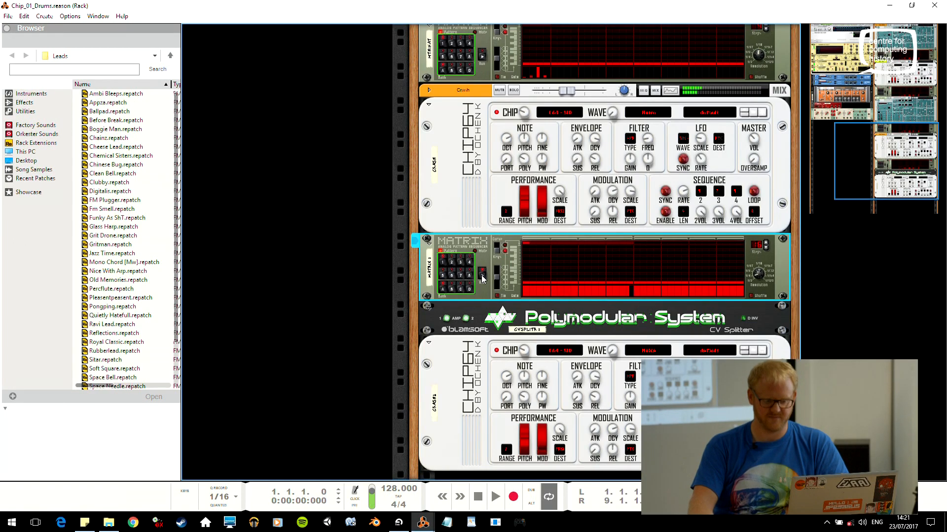
pyautogui.click(483, 275)
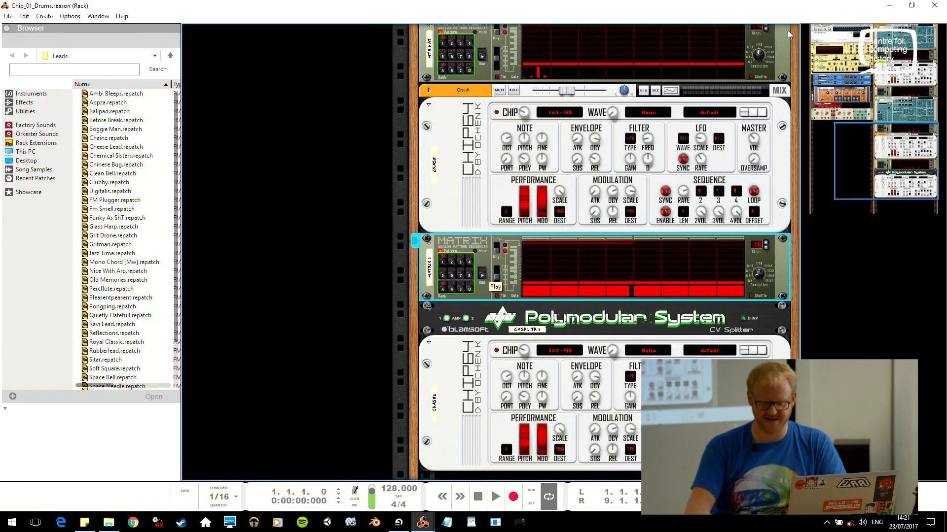
# Return to the KickDrum Subtractor and run its Matrix pattern in the full drums song
pyautogui.moveTo(878, 182); pyautogui.dragTo(943, 67)
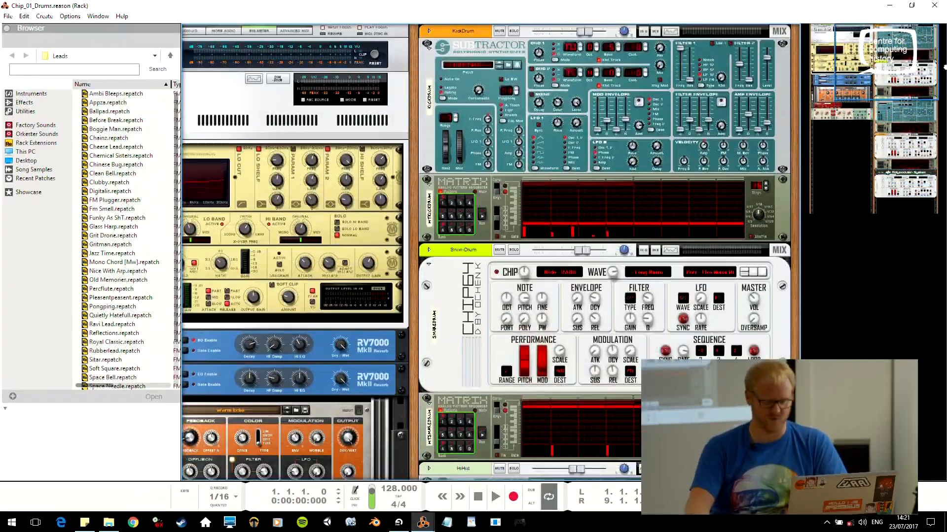
pyautogui.click(483, 217)
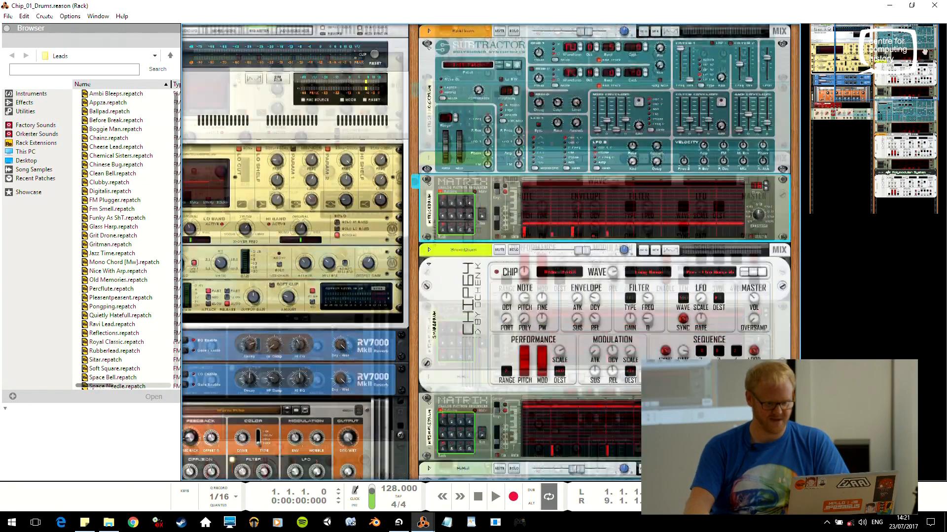
# Switch to Ableton Live and solo the Anisometric_Bass track in place of the drums track
pyautogui.hotkey('alt', 'Tab')
pyautogui.hotkey('alt', 'Tab')
pyautogui.hotkey('alt', 'Tab')
pyautogui.hotkey('alt', 'Tab')
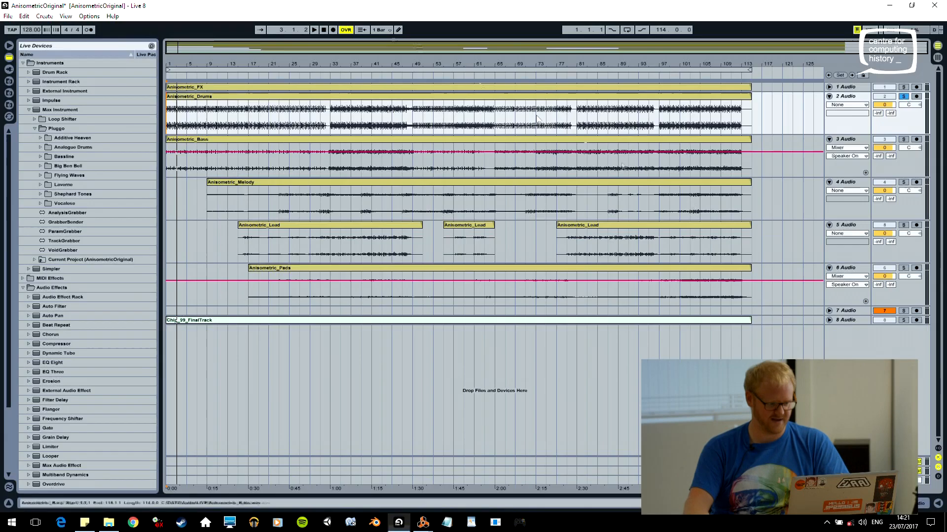
pyautogui.click(903, 139)
pyautogui.click(903, 96)
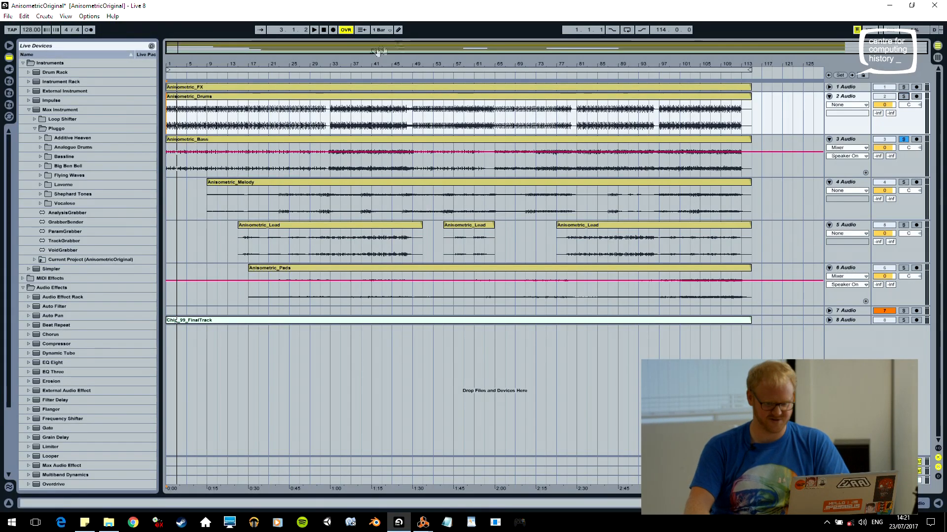
# Play the soloed bass track from the start of the arrangement for a few bars, then stop it
pyautogui.click(270, 69)
pyautogui.press('space')
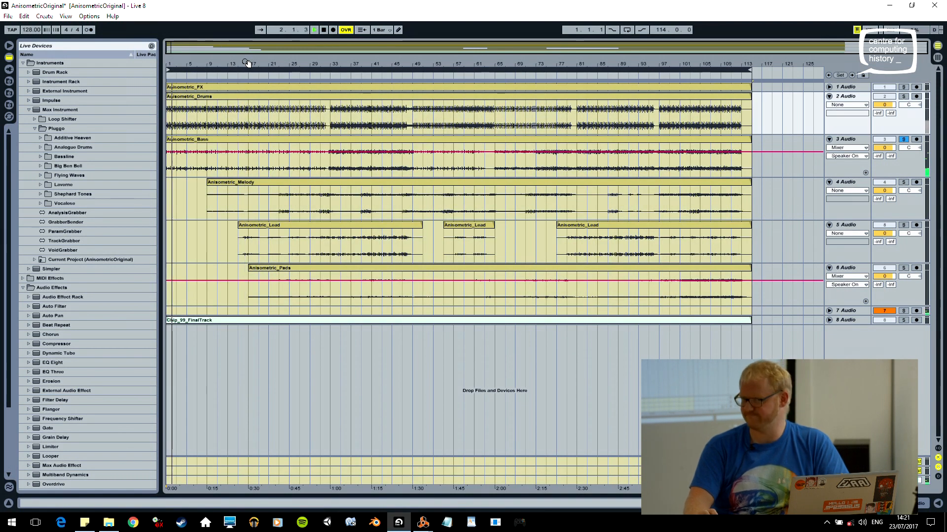
pyautogui.moveTo(245, 64); pyautogui.dragTo(245, 77)
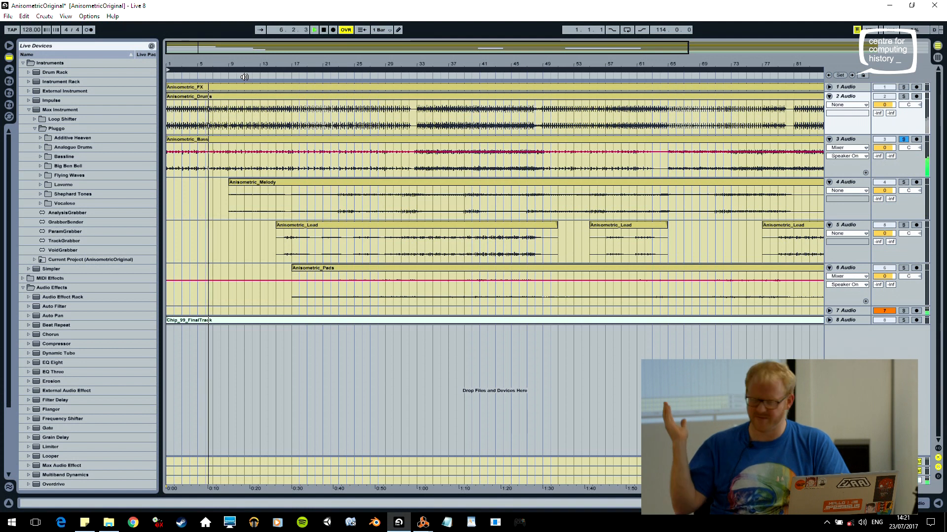
pyautogui.press('space')
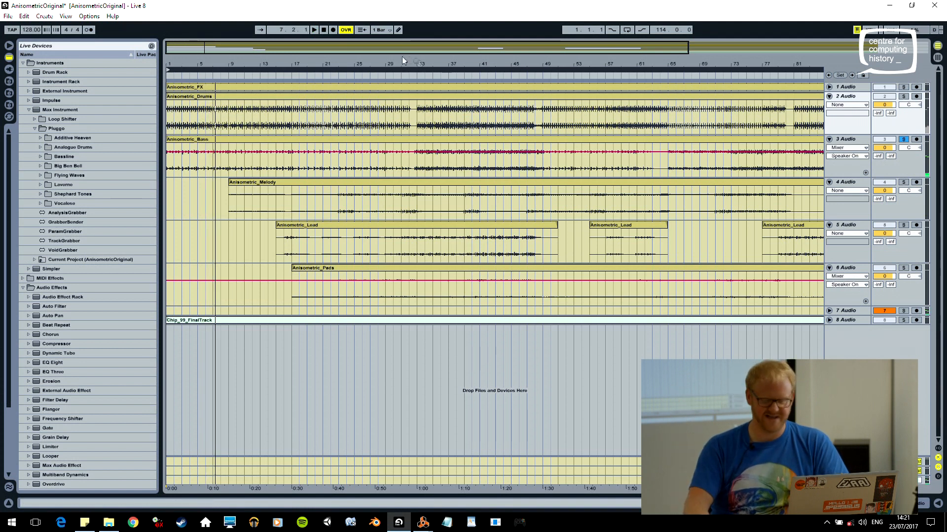
# Open Chip_02a_BassPattern.reason from the MUSEUMTALK folder in File Explorer
pyautogui.hotkey('alt', 'Tab')
pyautogui.hotkey('alt', 'Tab')
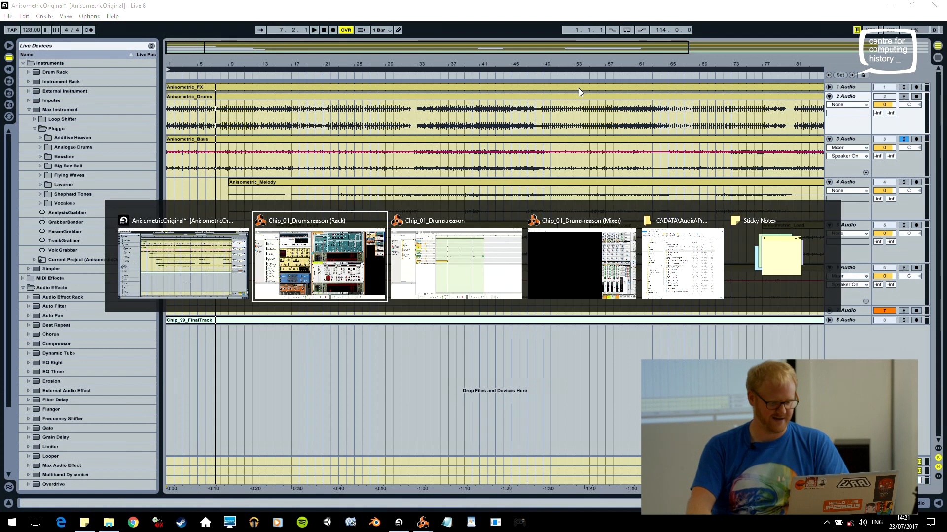
pyautogui.hotkey('alt', 'Tab')
pyautogui.hotkey('alt', 'Tab')
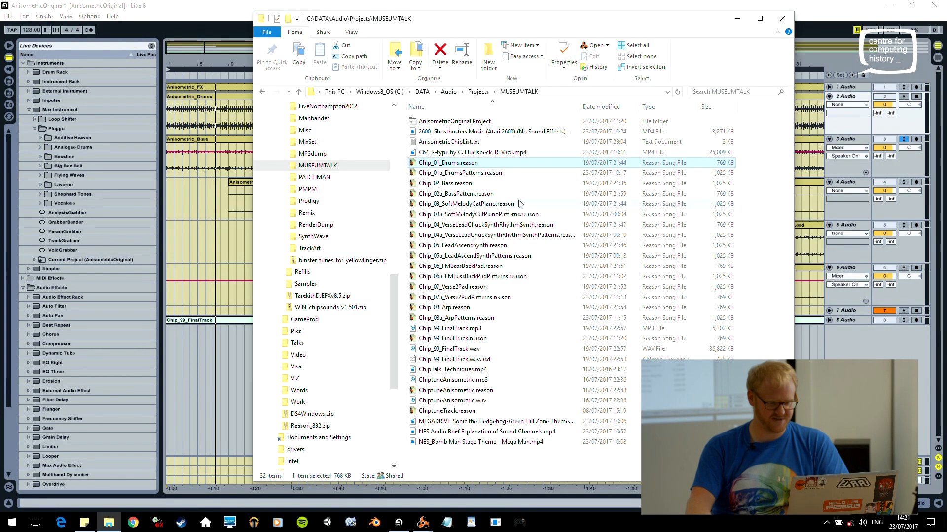
pyautogui.doubleClick(469, 194)
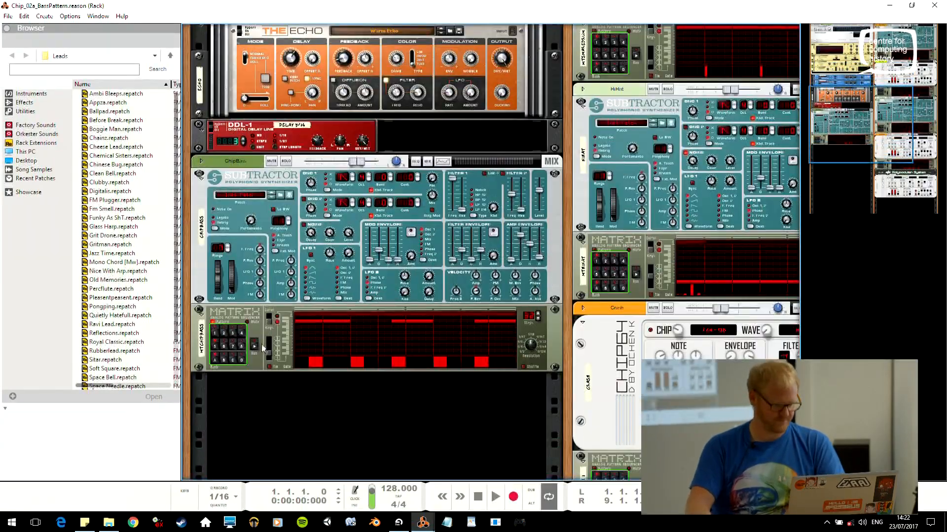
# Run the ChipBass Matrix pattern and step the octave of oscillator 1 on its Subtractor
pyautogui.click(261, 344)
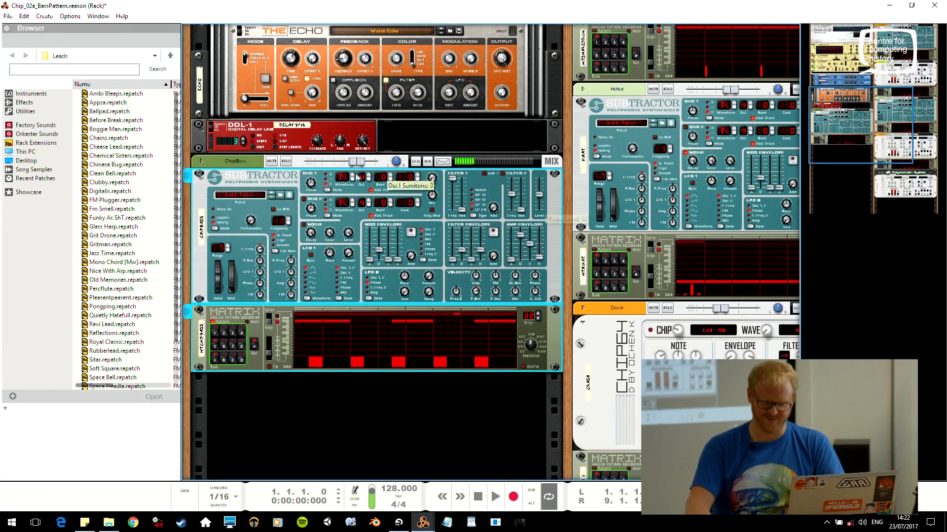
pyautogui.scroll(-3, 527, 102)
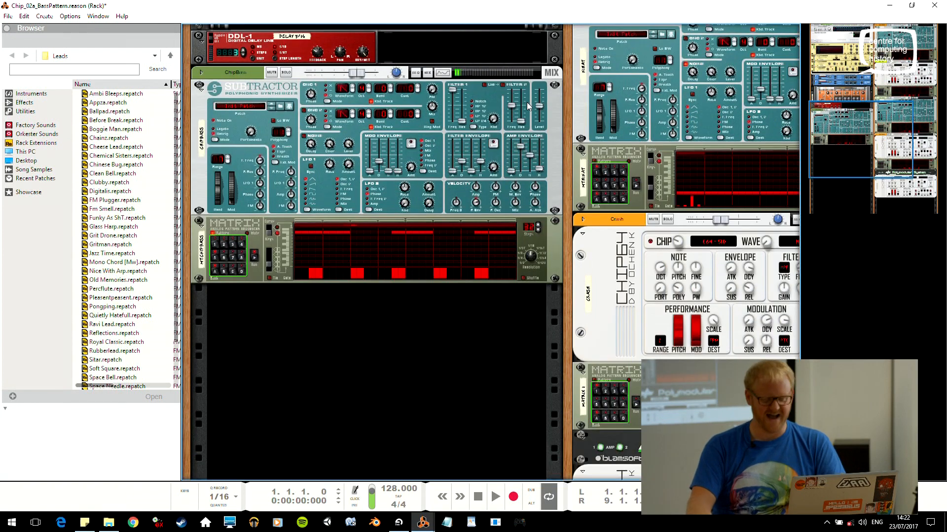
pyautogui.click(370, 92)
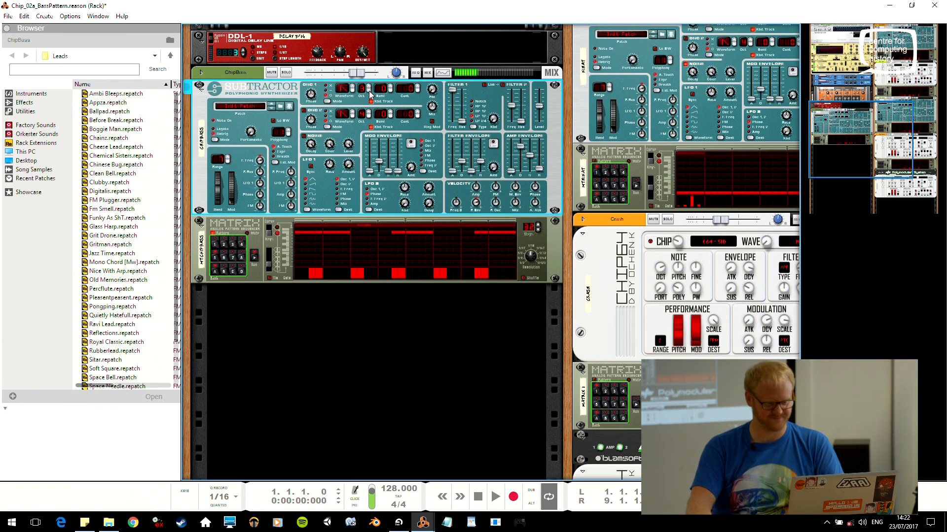
pyautogui.click(369, 91)
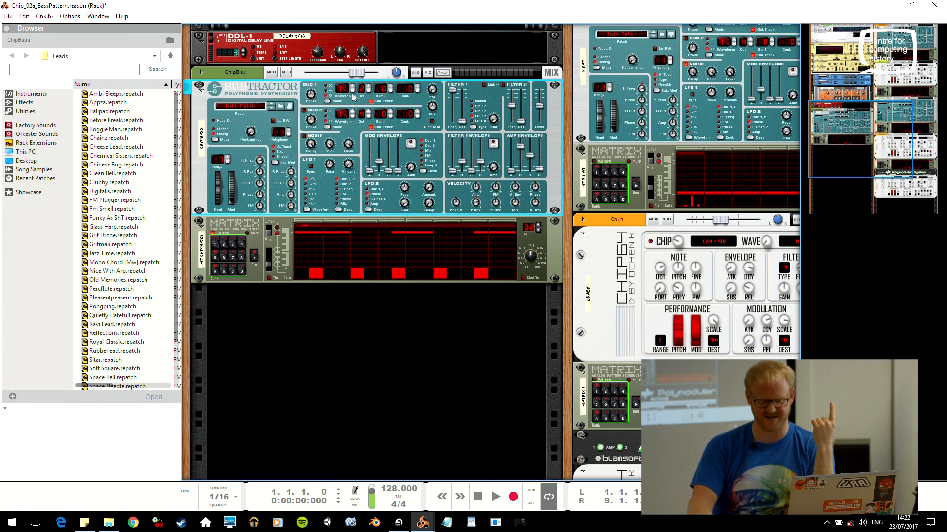
# Step through oscillator 1 waveforms on the ChipBass Subtractor while the pattern plays
pyautogui.click(353, 87)
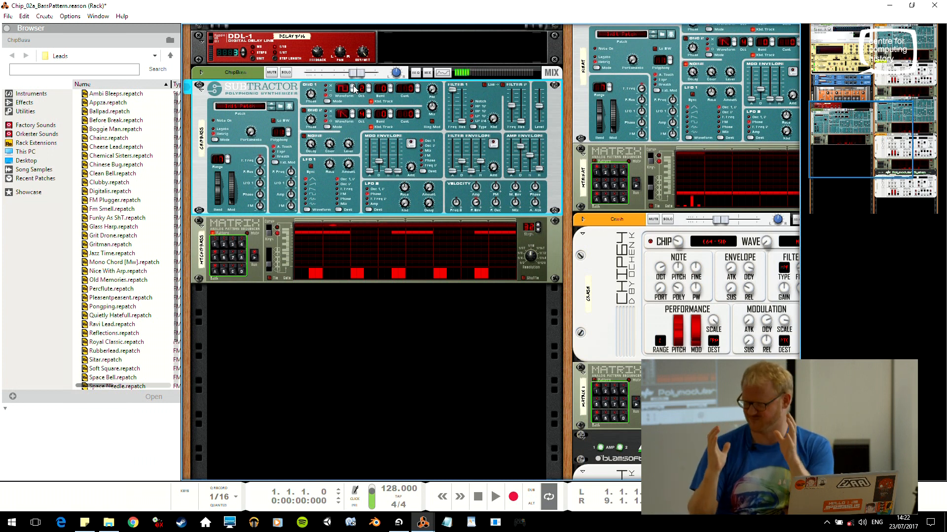
pyautogui.click(355, 87)
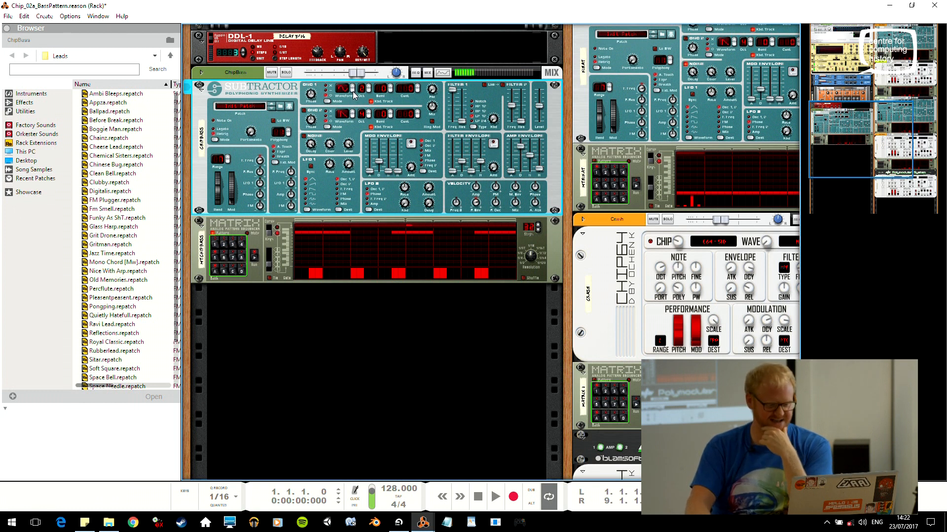
pyautogui.click(353, 91)
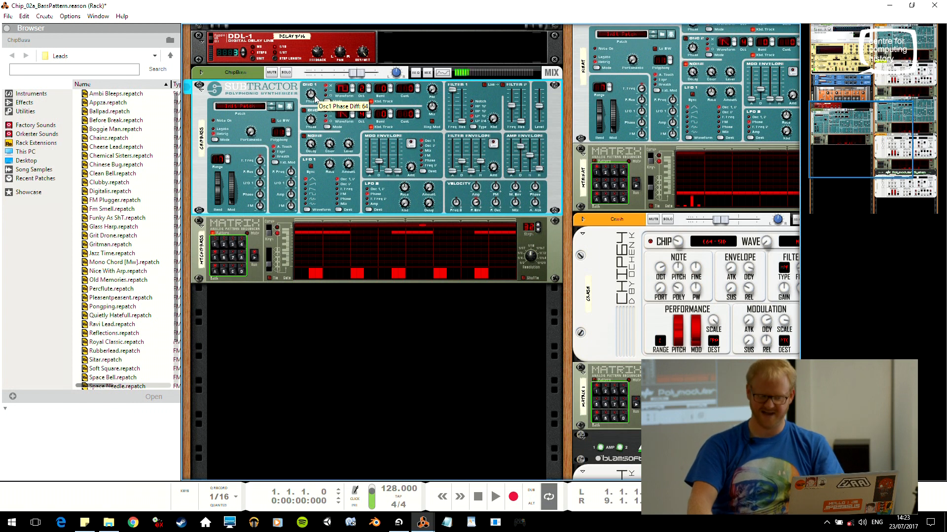
# Lower oscillator 1's phase difference to 0, raise it again, and stop the ChipBass Matrix pattern
pyautogui.moveTo(313, 99); pyautogui.dragTo(320, 124)
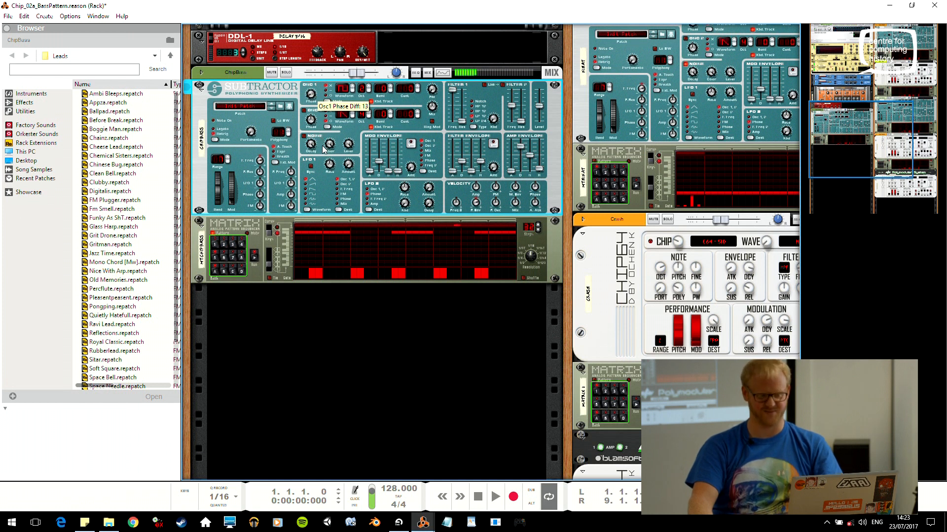
pyautogui.moveTo(324, 154); pyautogui.dragTo(324, 156)
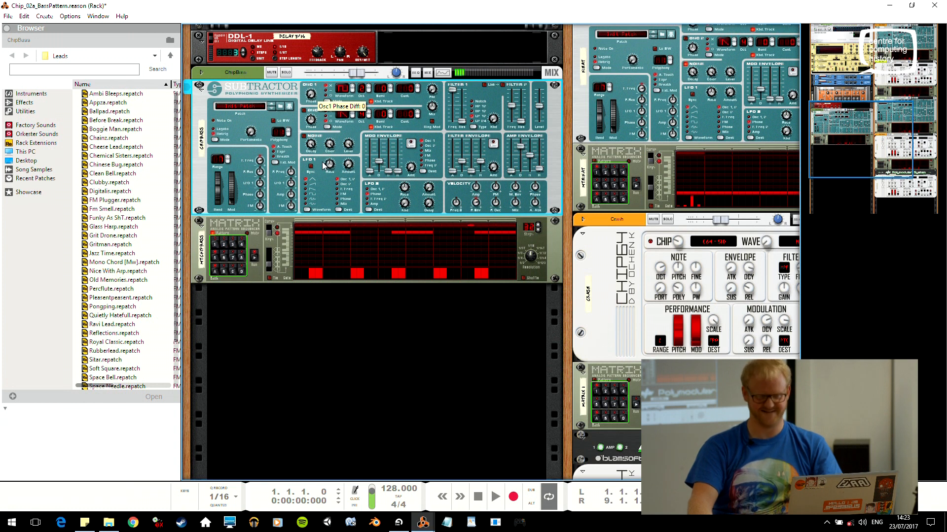
pyautogui.moveTo(322, 163); pyautogui.dragTo(311, 105)
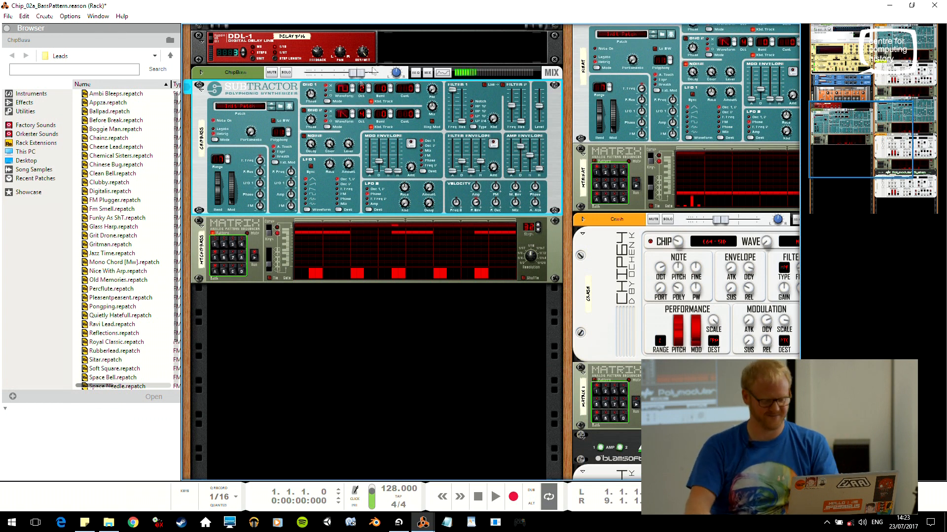
pyautogui.click(257, 256)
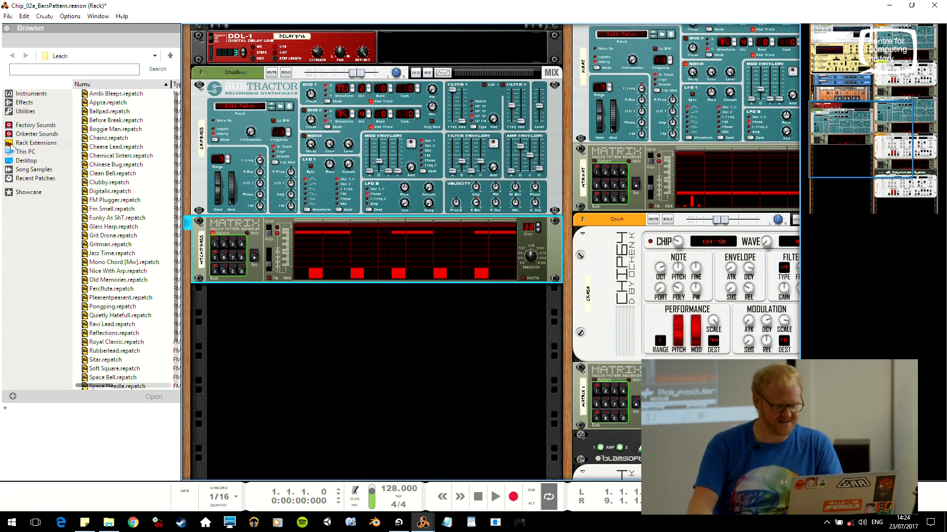
# Run the ChipBass Matrix pattern again and adjust the LFO 1 amount on the Subtractor
pyautogui.click(344, 200)
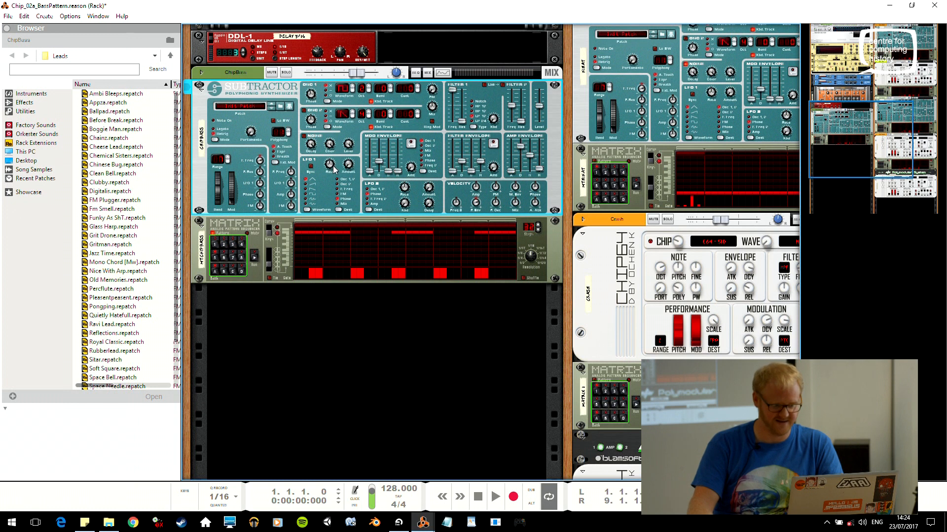
pyautogui.click(254, 257)
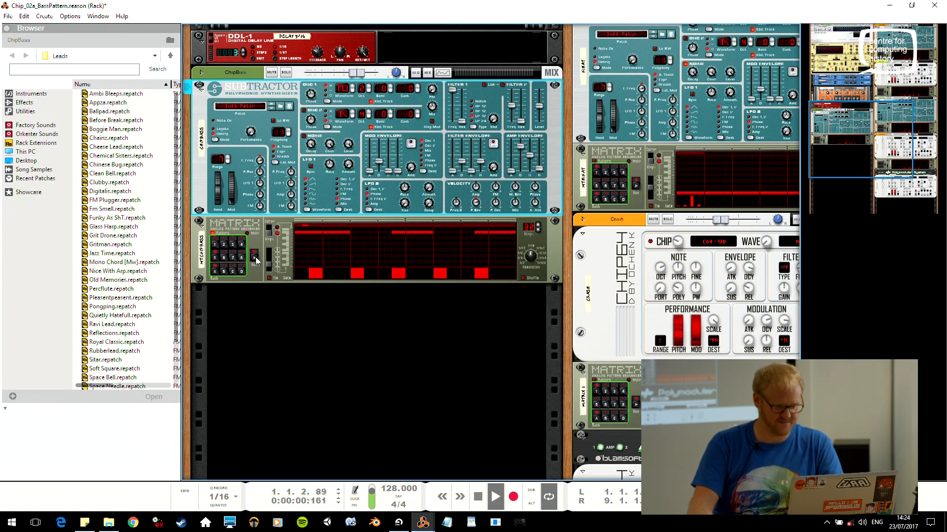
pyautogui.moveTo(348, 168); pyautogui.dragTo(349, 151)
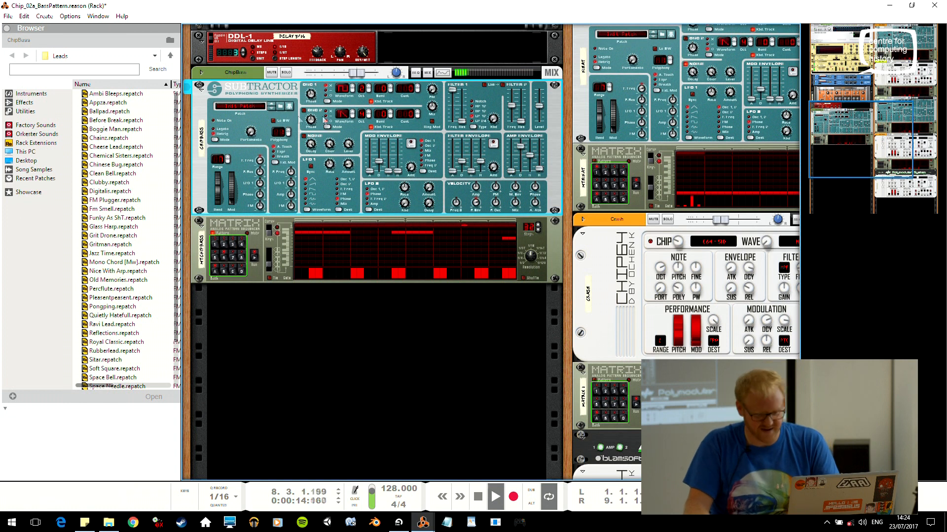
# Raise the amp envelope sliders on the ChipBass Subtractor and stop its Matrix pattern
pyautogui.moveTo(529, 156); pyautogui.dragTo(520, 138)
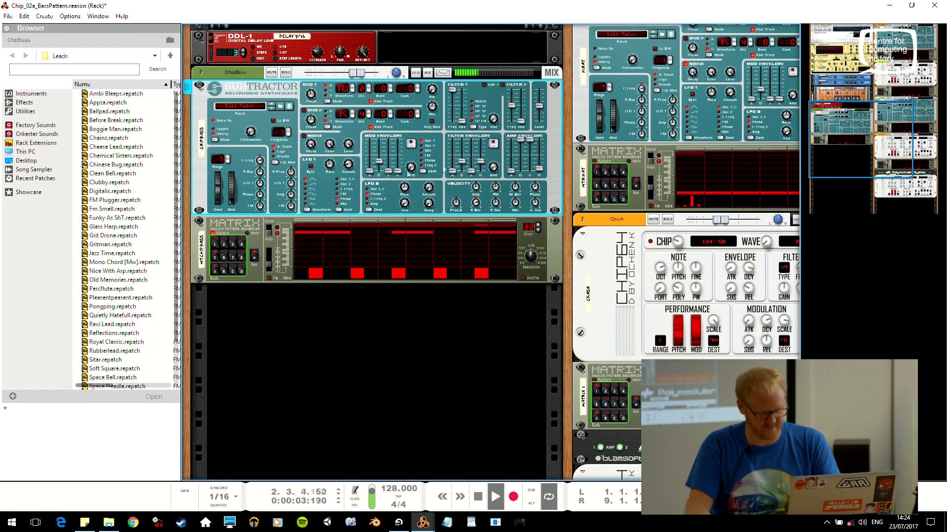
pyautogui.scroll(3, 423, 282)
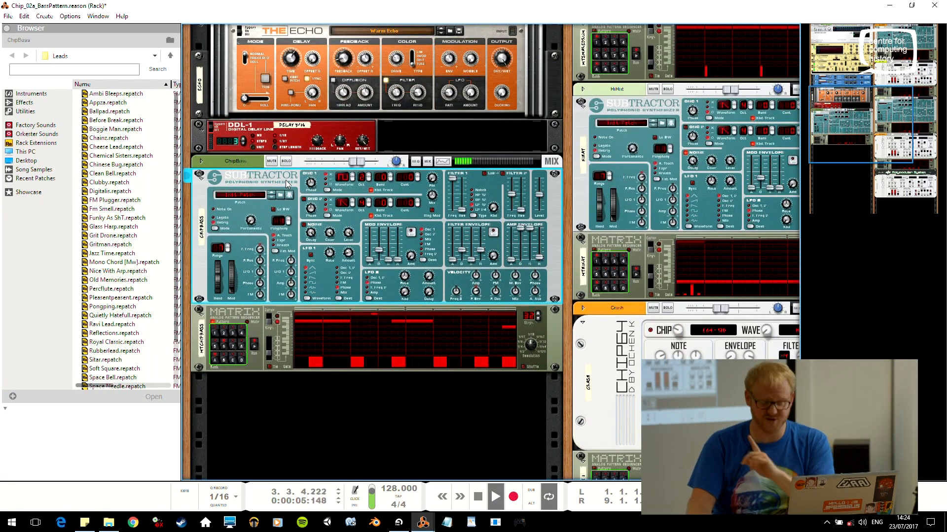
pyautogui.click(260, 347)
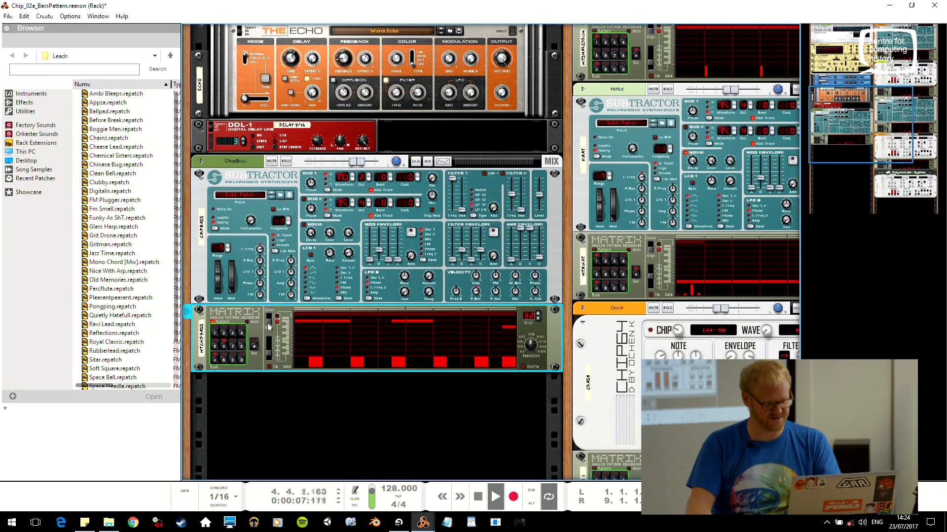
# Switch back to Ableton Live and briefly play the soloed bass track from the beginning
pyautogui.hotkey('alt', 'Tab')
pyautogui.hotkey('alt', 'Tab')
pyautogui.hotkey('alt', 'Tab')
pyautogui.hotkey('alt', 'Tab')
pyautogui.hotkey('alt', 'Tab')
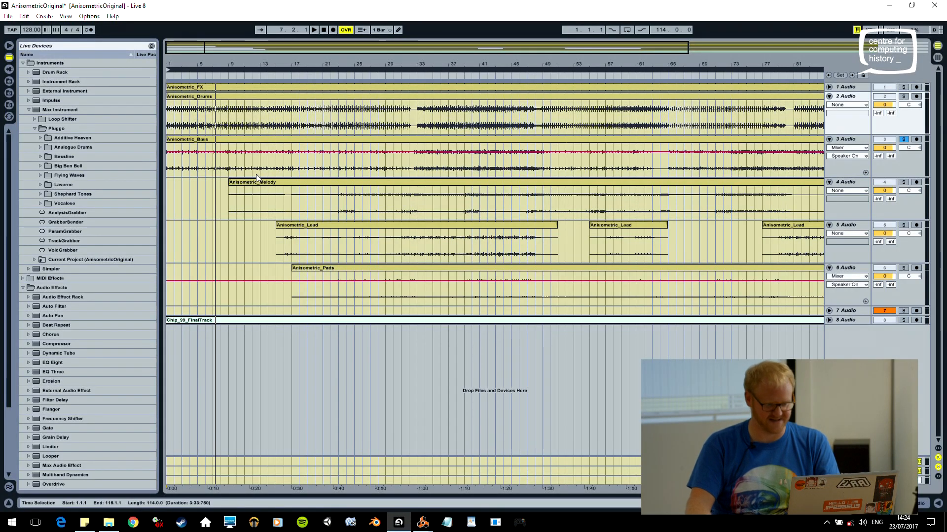
pyautogui.press('space')
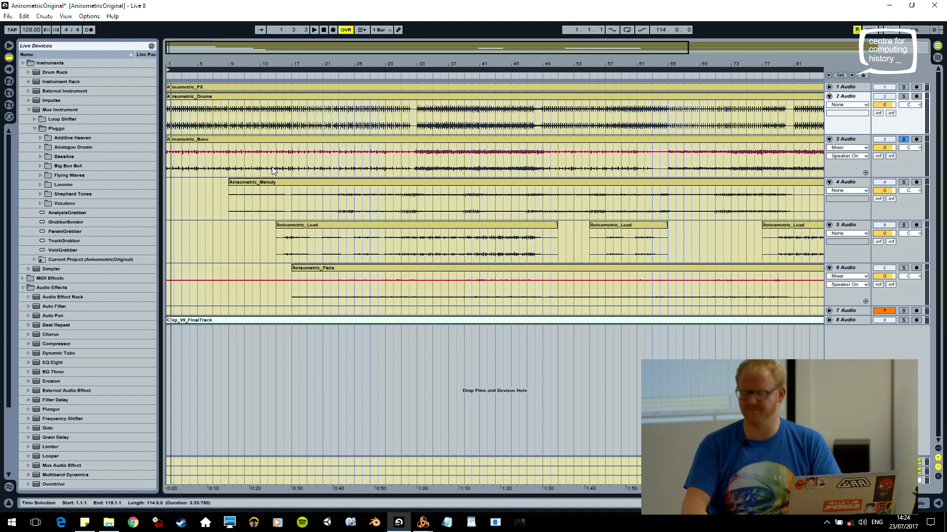
# Return to Reason and replay the ChipBass Matrix pattern while auditioning the Subtractor's LFO 1 settings
pyautogui.hotkey('alt', 'Tab')
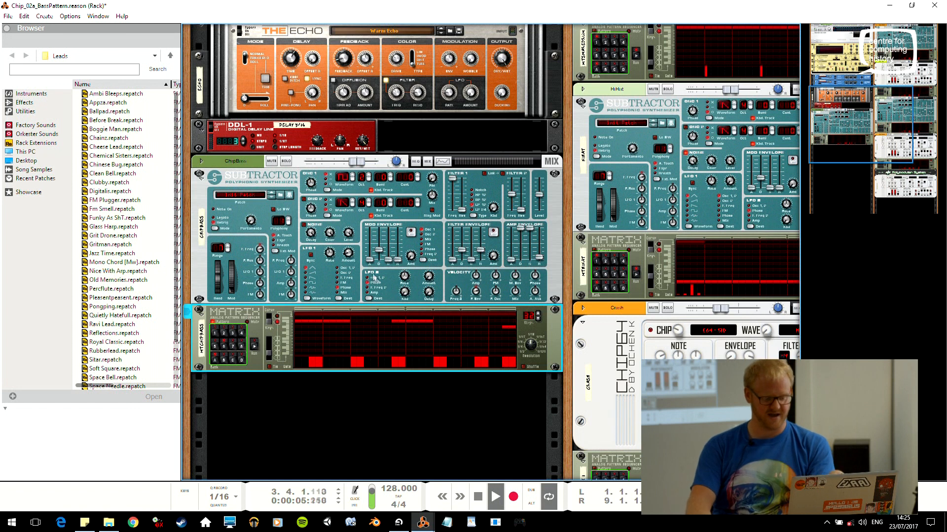
pyautogui.click(344, 285)
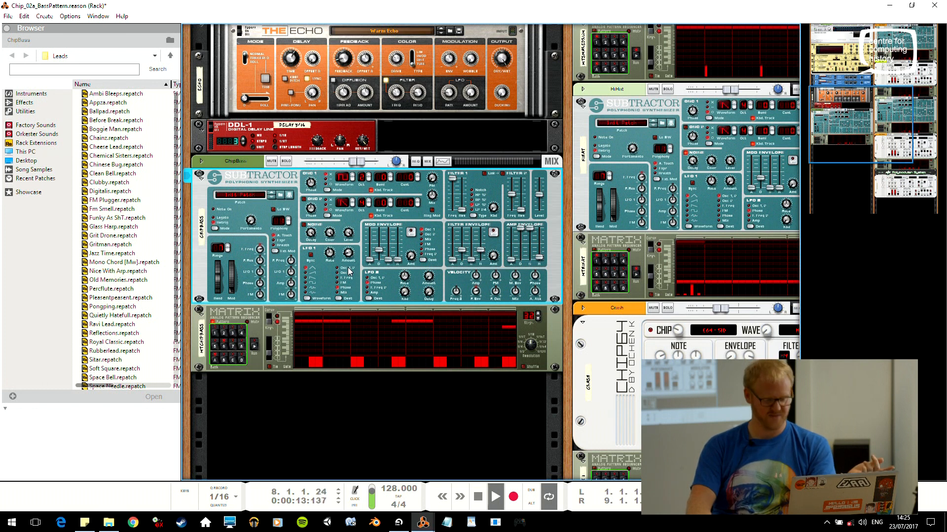
pyautogui.click(257, 347)
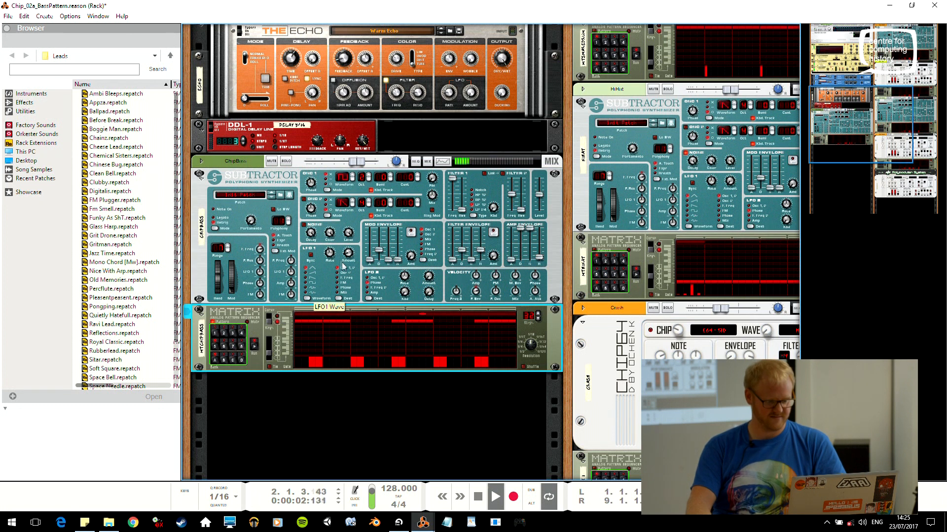
pyautogui.keyDown('shift'); pyautogui.click(351, 247); pyautogui.keyUp('shift')
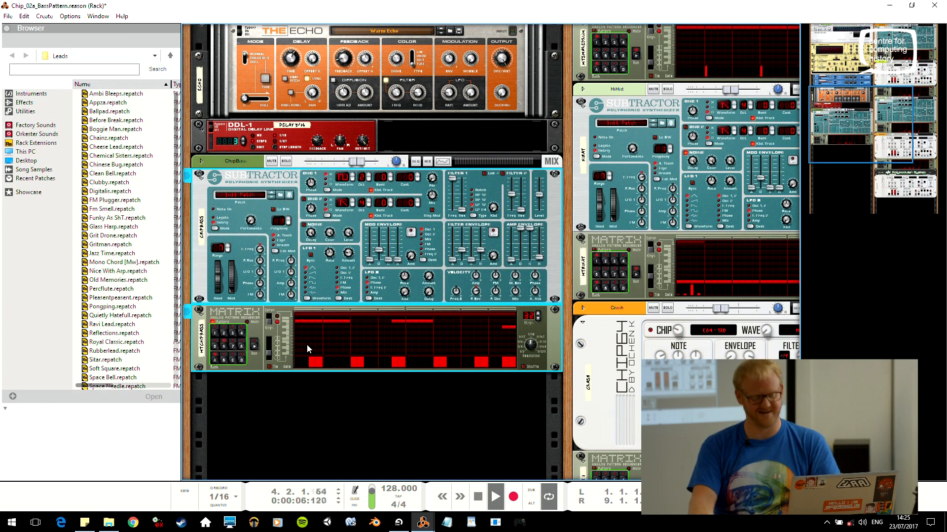
pyautogui.click(260, 382)
pyautogui.click(255, 348)
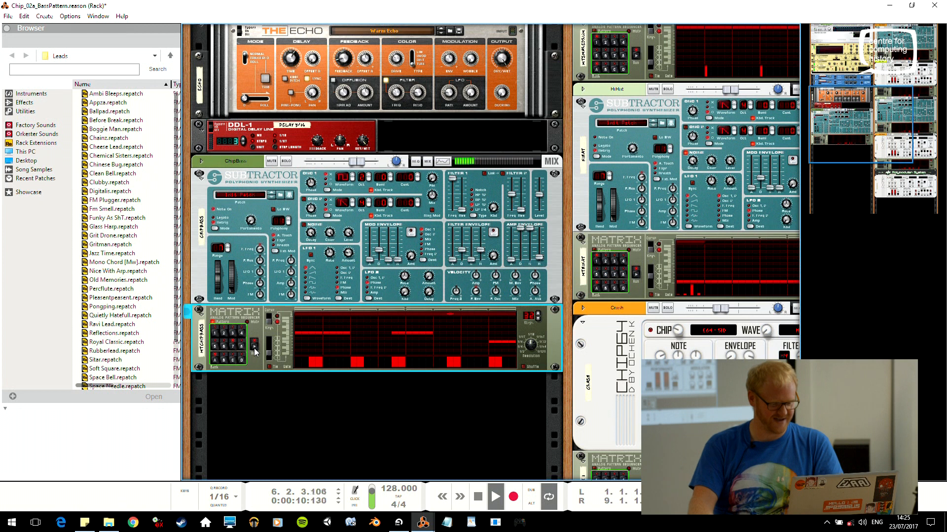
pyautogui.keyDown('shift'); pyautogui.click(349, 262); pyautogui.keyUp('shift')
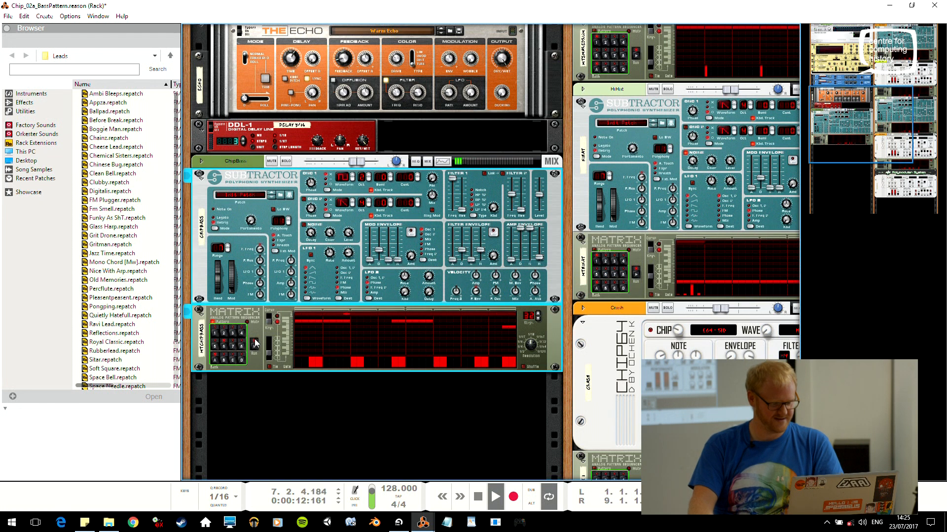
# Switch to Ableton Live and play the soloed bass track from bar 3
pyautogui.hotkey('alt', 'Tab')
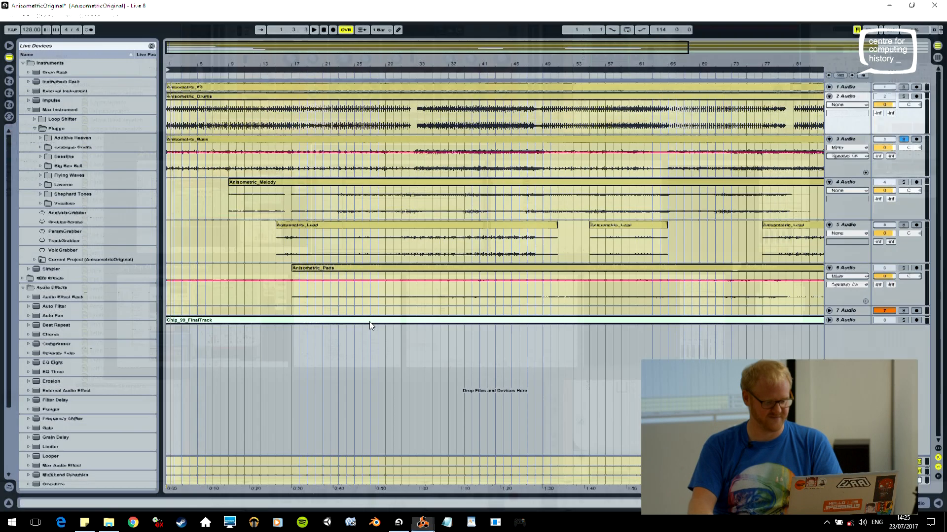
pyautogui.click(182, 168)
pyautogui.press('space')
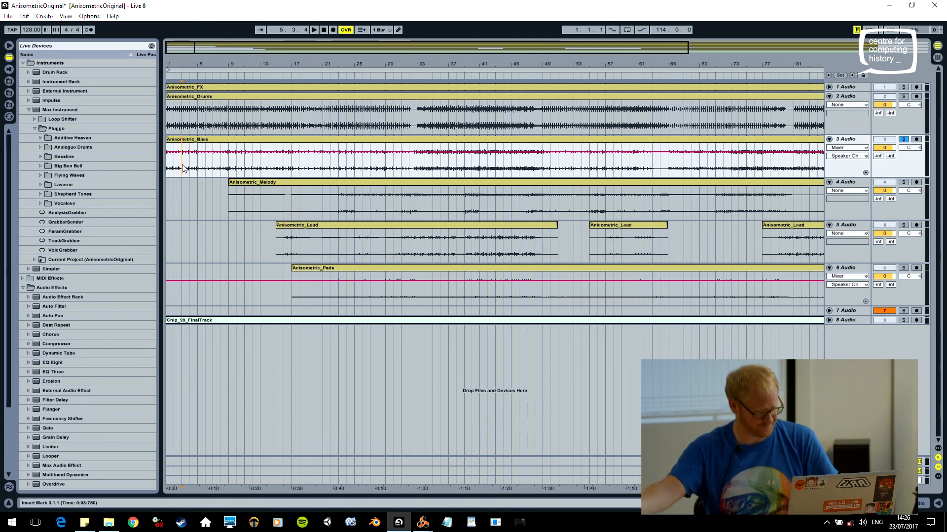
# Return to Reason, stop and rewind the song, and run the ChipBass Matrix pattern
pyautogui.hotkey('alt', 'Tab')
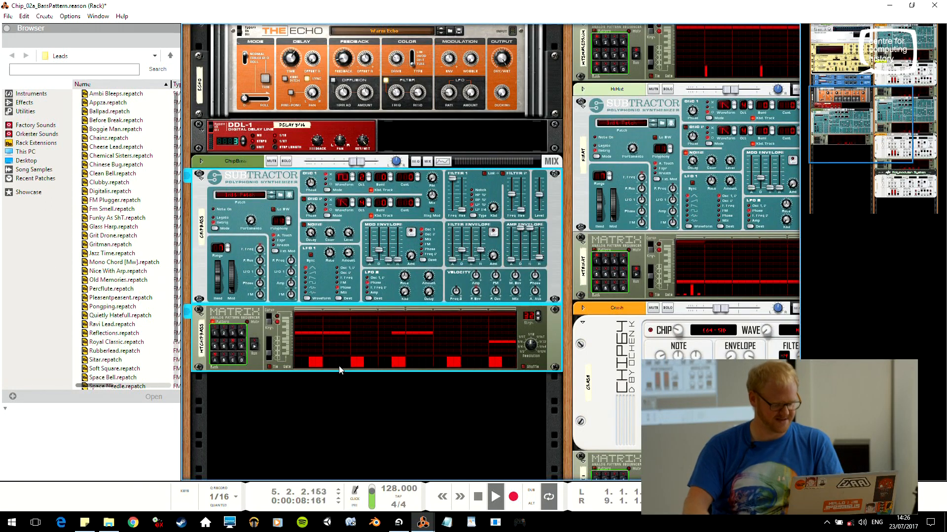
pyautogui.doubleClick(478, 497)
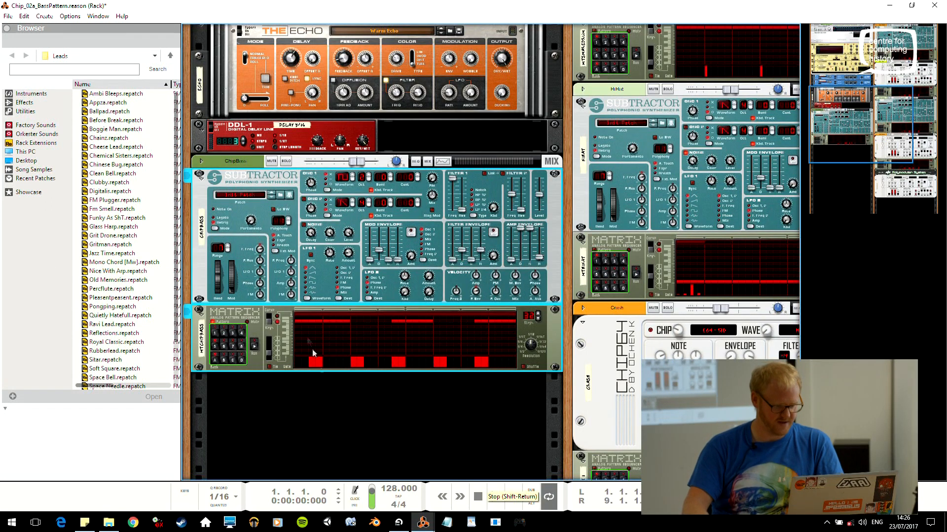
pyautogui.click(254, 348)
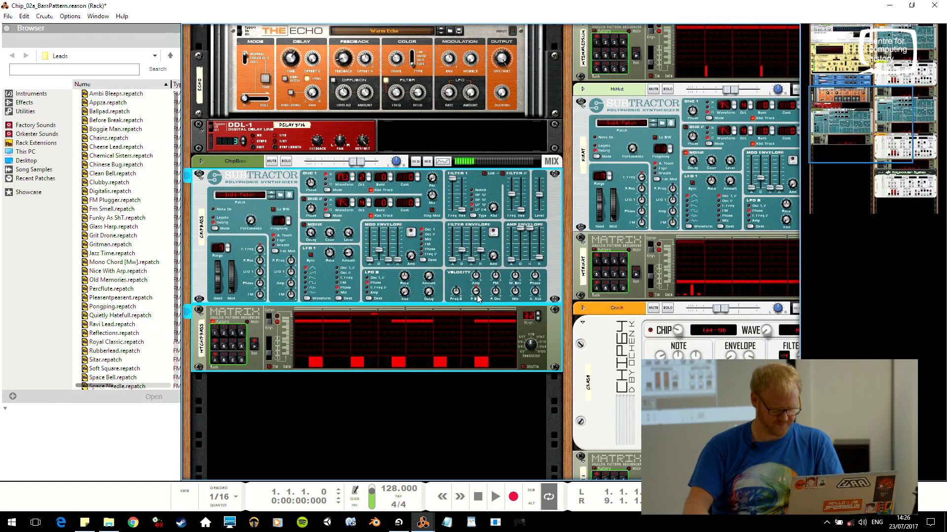
# Add low gate steps between the existing notes of the ChipBass Matrix pattern, audition the Subtractor's velocity response, and stop the pattern
pyautogui.click(341, 368)
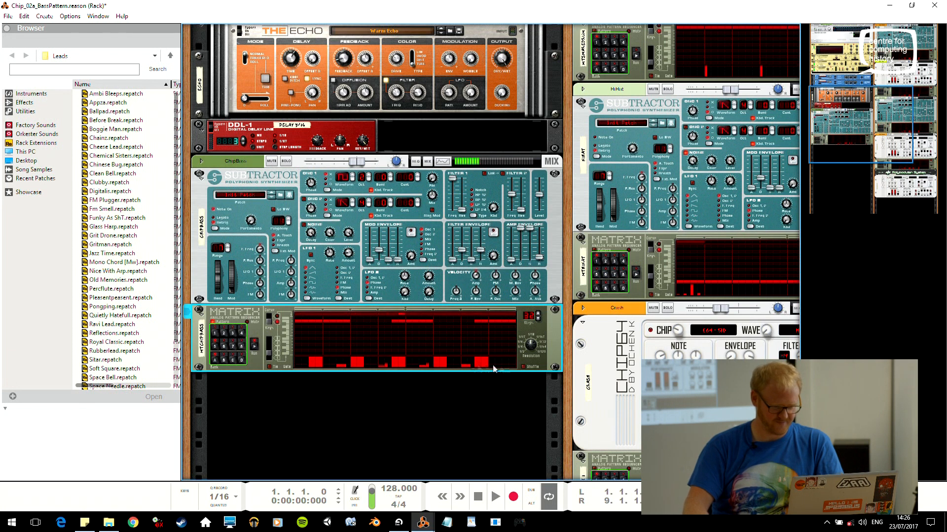
pyautogui.click(476, 275)
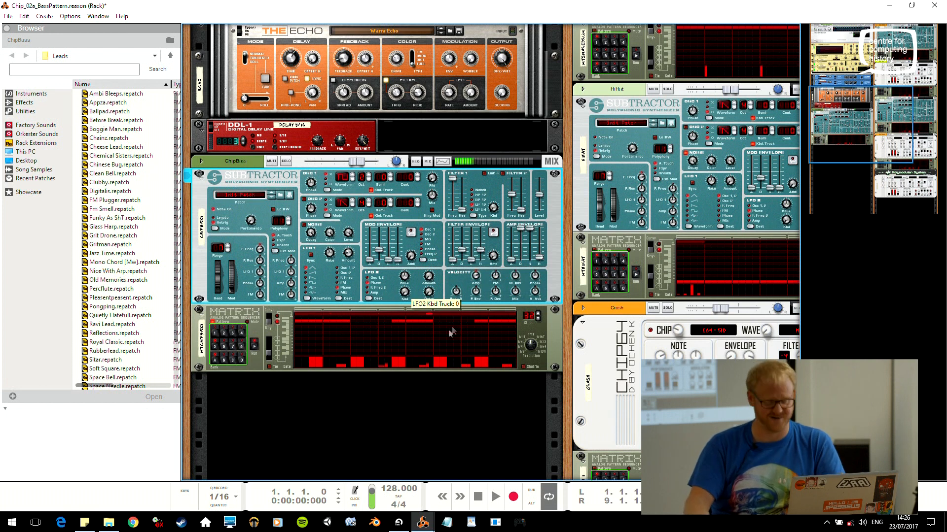
pyautogui.click(254, 345)
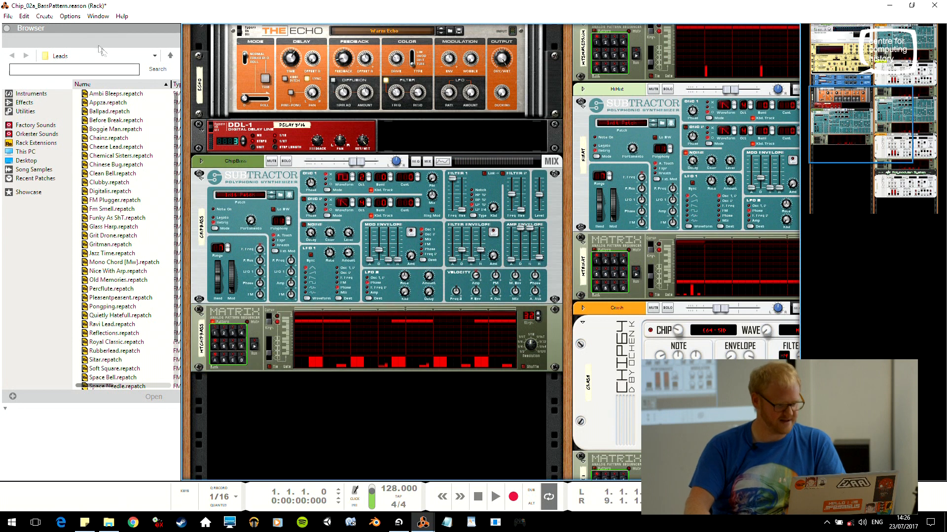
# Open Chip_02_Bass.reason from the MUSEUMTALK folder and play the song
pyautogui.hotkey('alt', 'Tab')
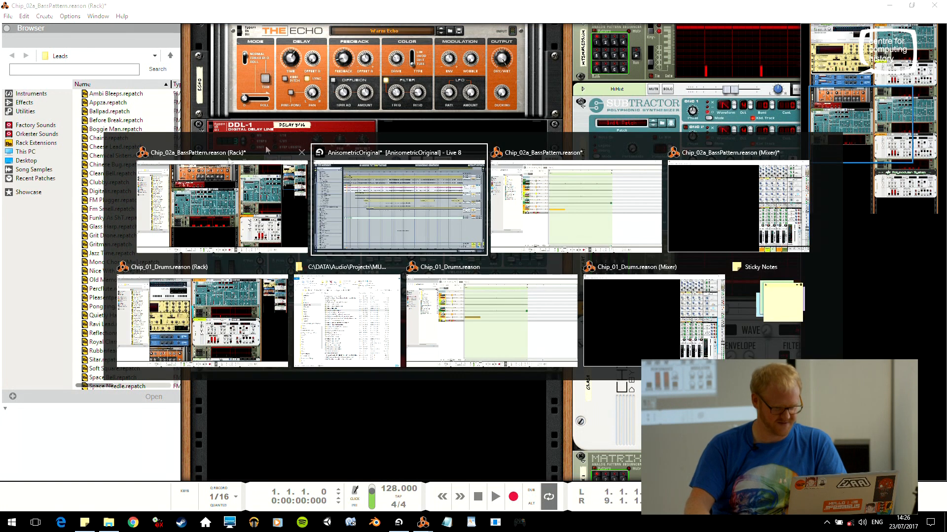
pyautogui.click(347, 321)
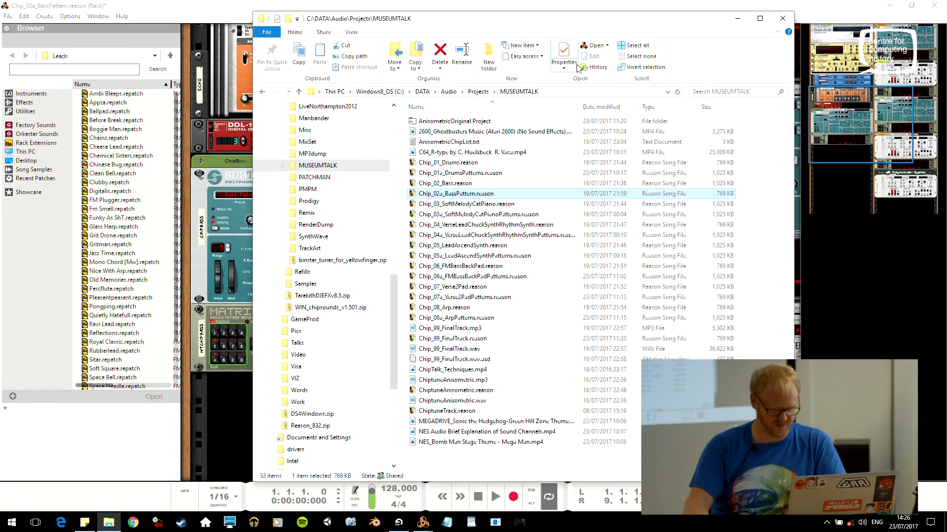
pyautogui.doubleClick(453, 184)
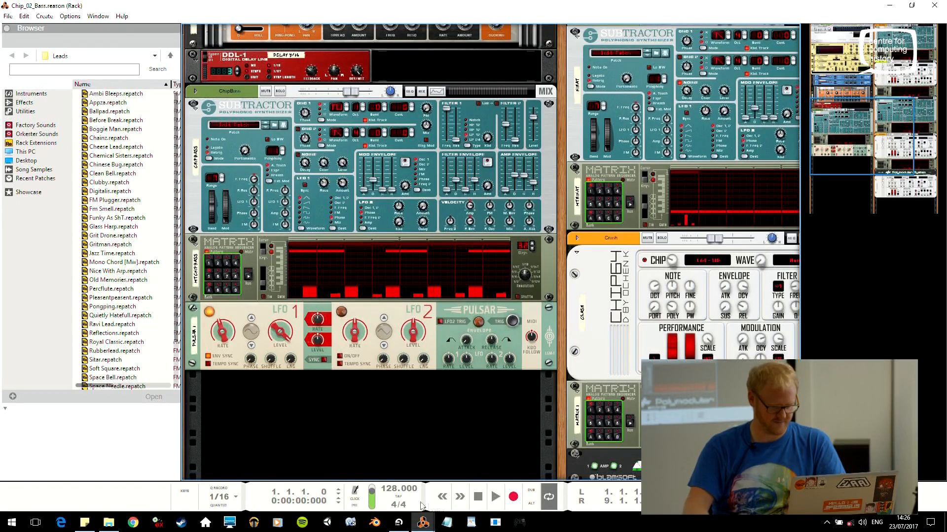
pyautogui.click(495, 496)
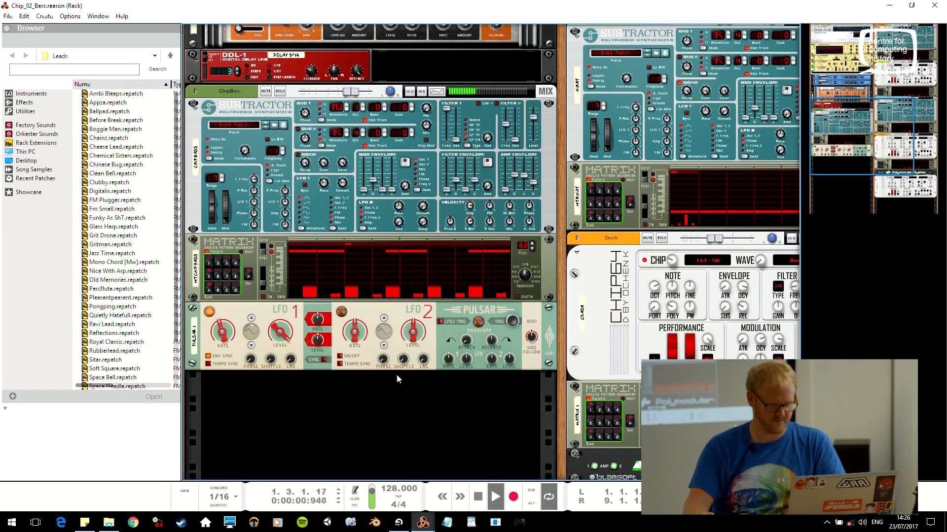
# Close the Chip_01_Drums and Chip_02a_BassPattern songs, discarding the changes to Chip_02a_BassPattern.reason
pyautogui.hotkey('alt', 'Tab')
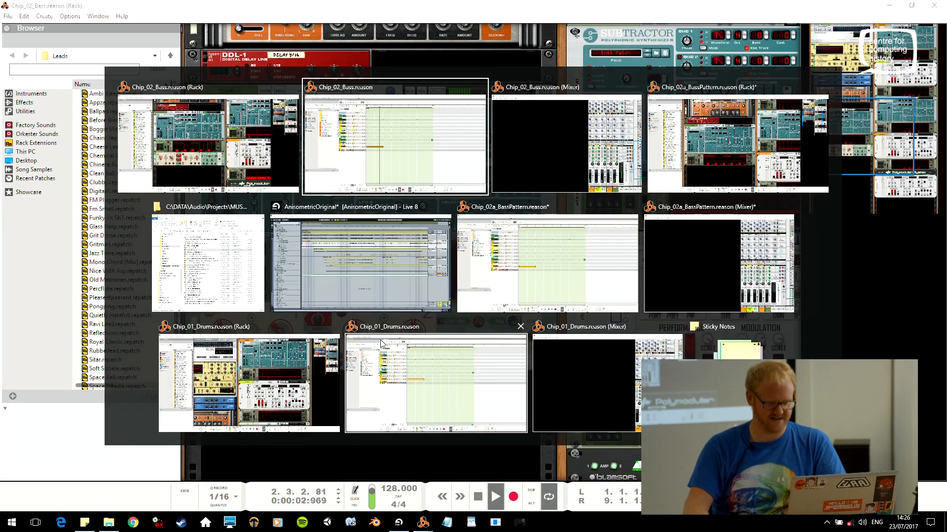
pyautogui.middleClick(404, 380)
pyautogui.middleClick(543, 269)
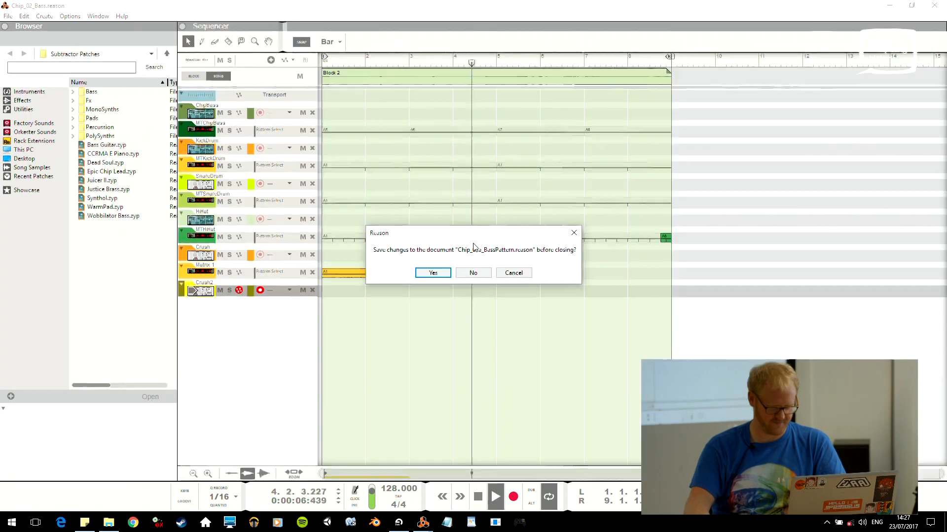
pyautogui.click(486, 275)
# Bring up the rack of Chip_02_Bass.reason and view the ChipBass Subtractor while the song plays
pyautogui.hotkey('alt', 'Tab')
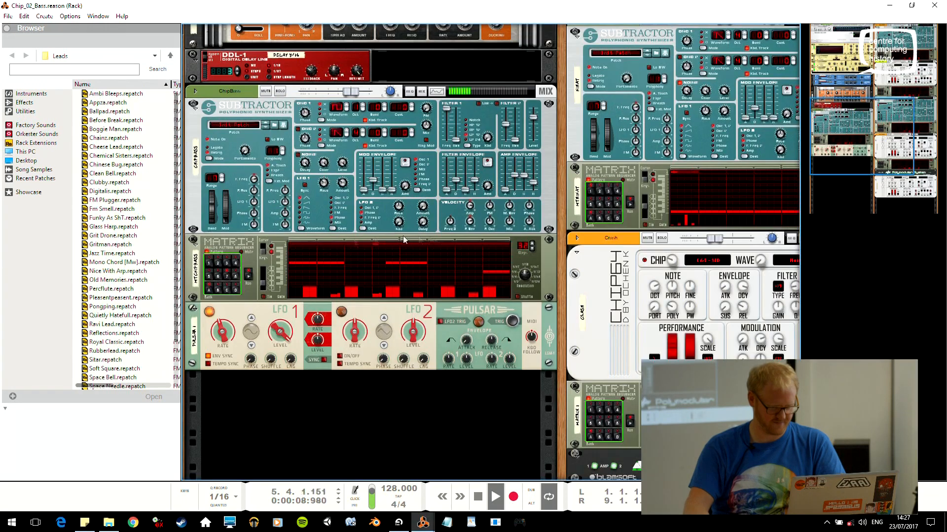
pyautogui.scroll(3, 365, 229)
pyautogui.click(392, 172)
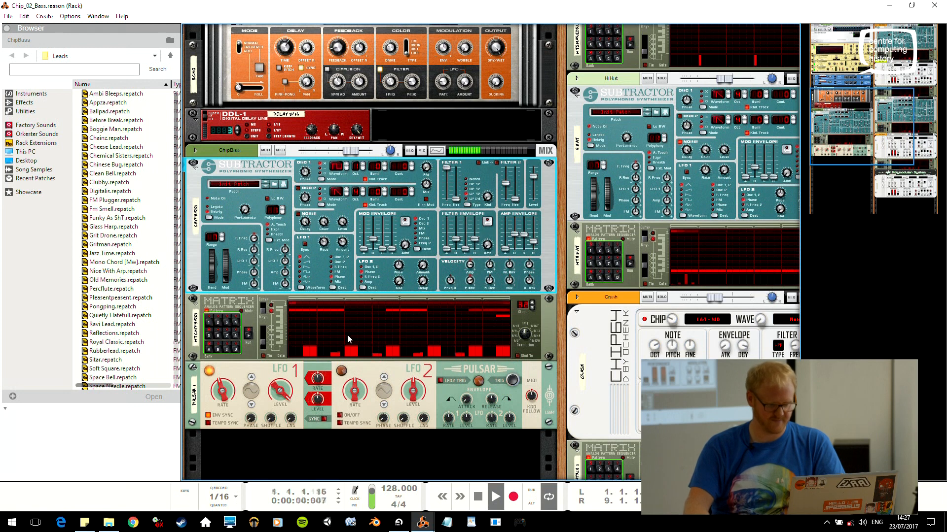
# Switch to Ableton Live and briefly play the original arrangement without soloed tracks from bar 3
pyautogui.hotkey('alt', 'Tab')
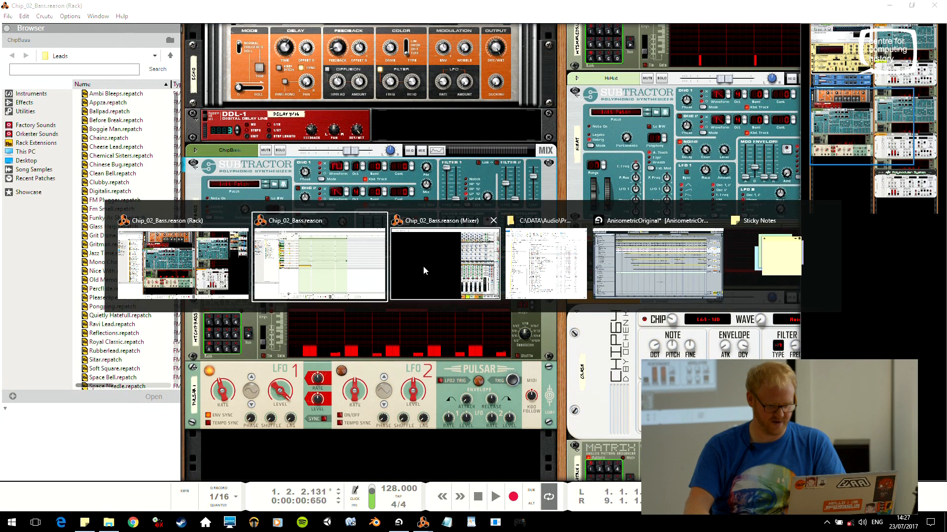
pyautogui.hotkey('alt', 'Tab')
pyautogui.hotkey('alt', 'Tab')
pyautogui.hotkey('alt', 'Tab')
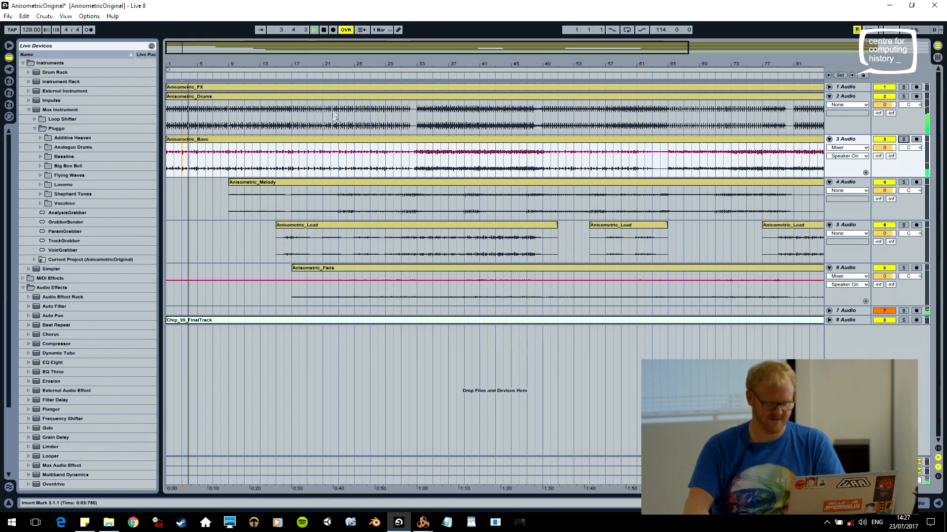
pyautogui.press('space')
pyautogui.hotkey('alt', 'Tab')
pyautogui.hotkey('alt', 'Tab')
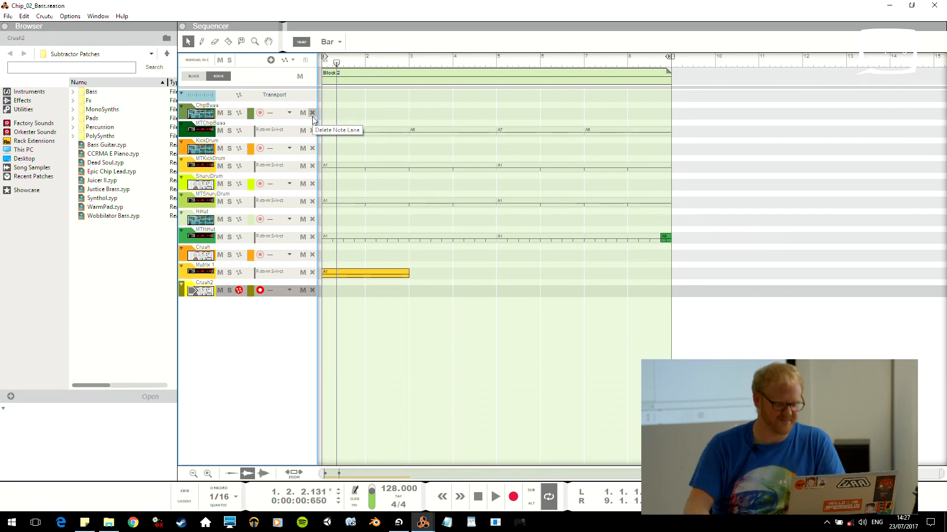
pyautogui.hotkey('alt', 'Tab')
pyautogui.hotkey('alt', 'Tab')
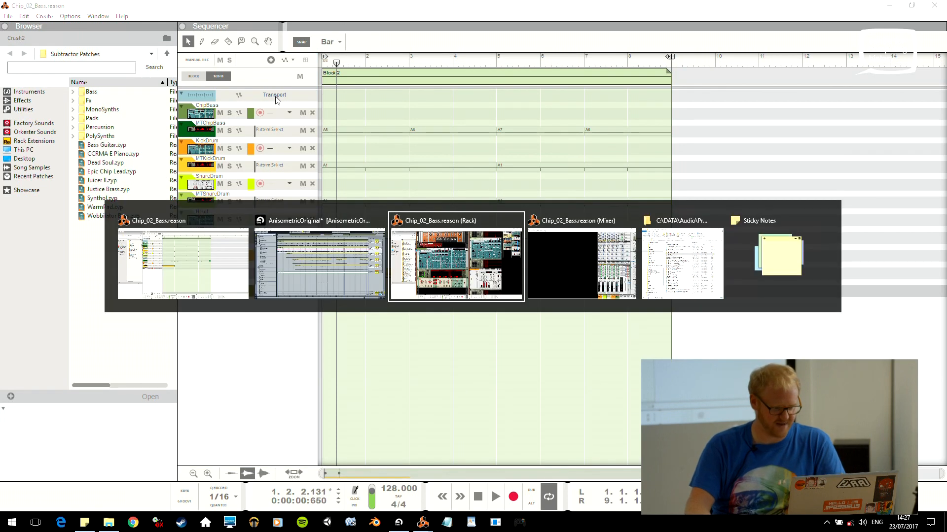
pyautogui.click(318, 256)
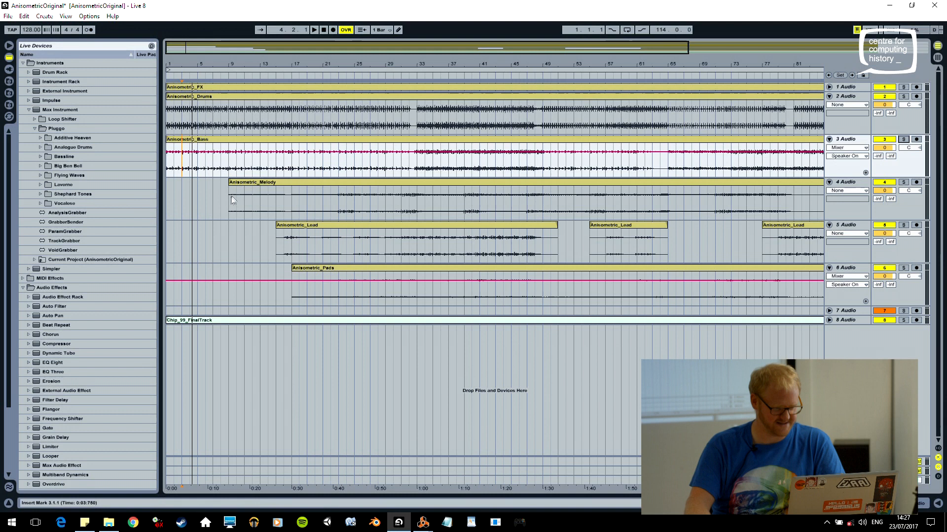
# Play the arrangement from bar 9 at the start of the Anisometric_Melody clip and solo that track
pyautogui.click(232, 197)
pyautogui.press('space')
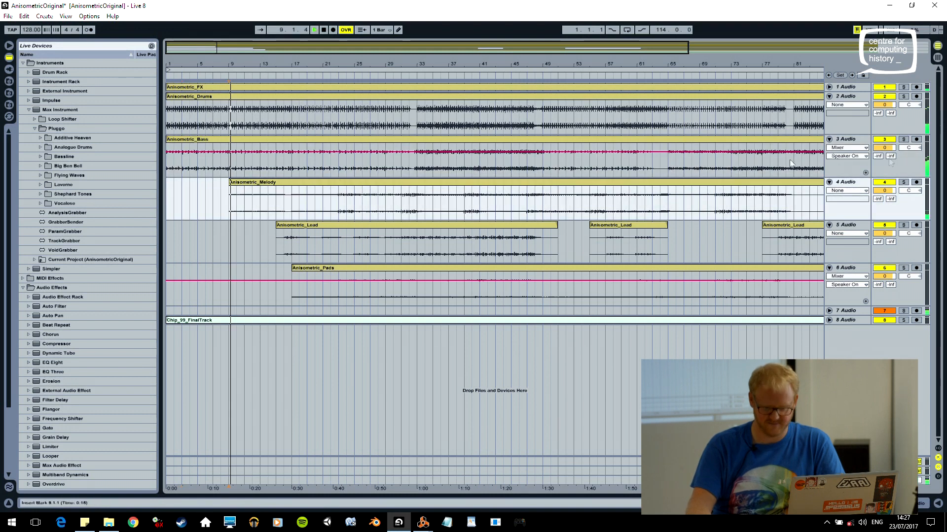
pyautogui.click(903, 183)
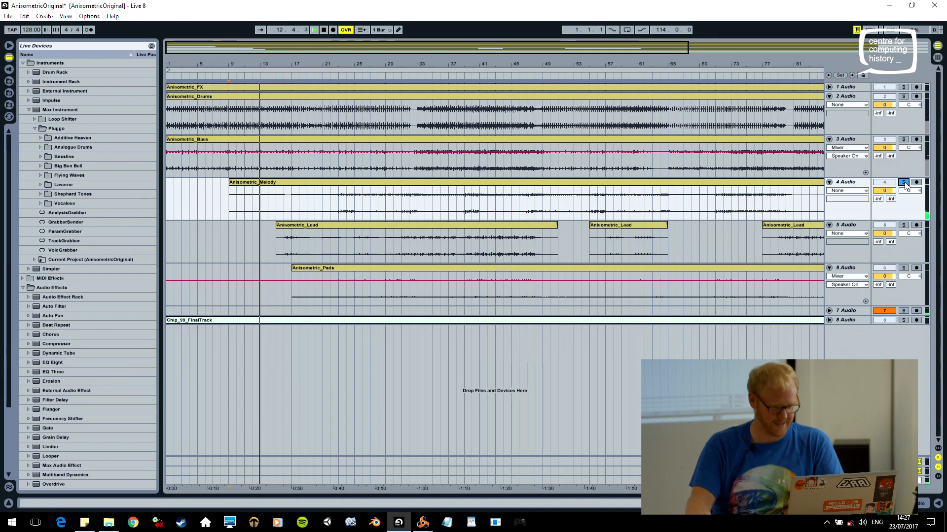
# Play from near the start of the first Anisometric_Lead clip with the lead track soloed alongside the melody, and stop playback
pyautogui.click(286, 252)
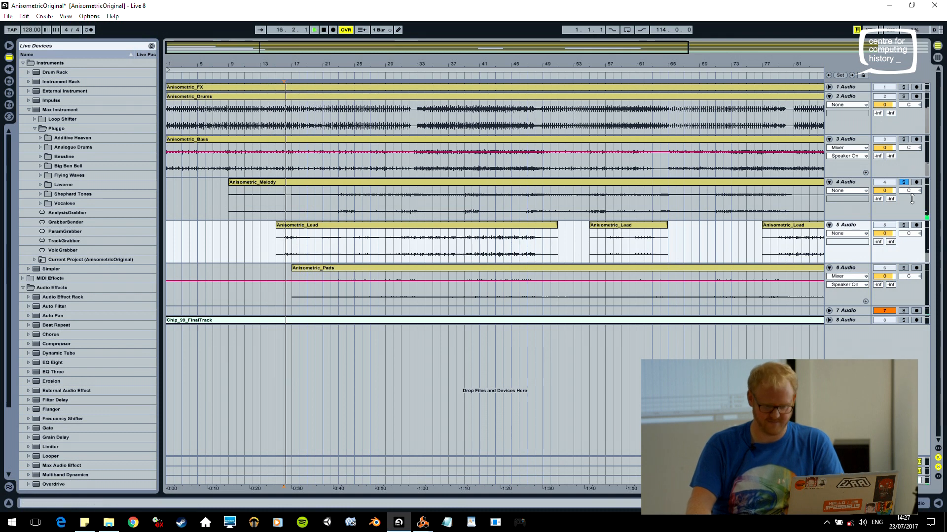
pyautogui.click(904, 225)
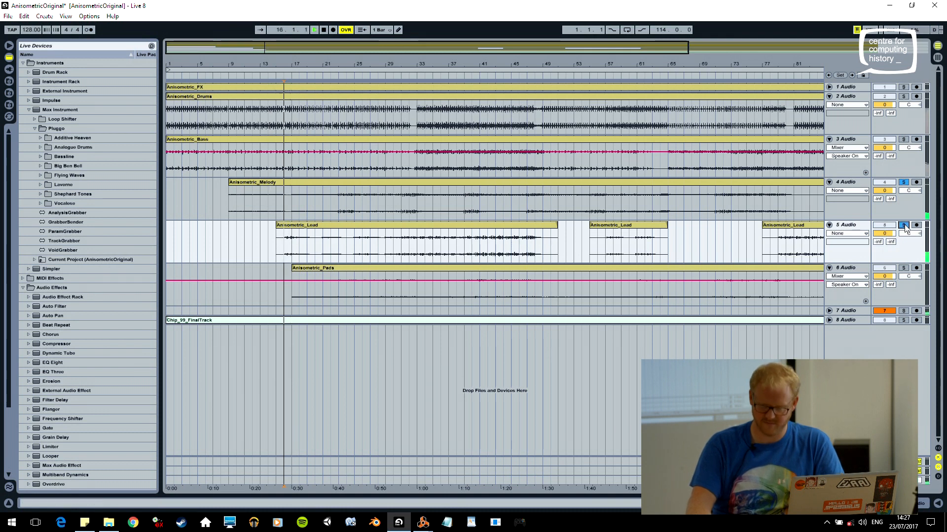
pyautogui.press('space')
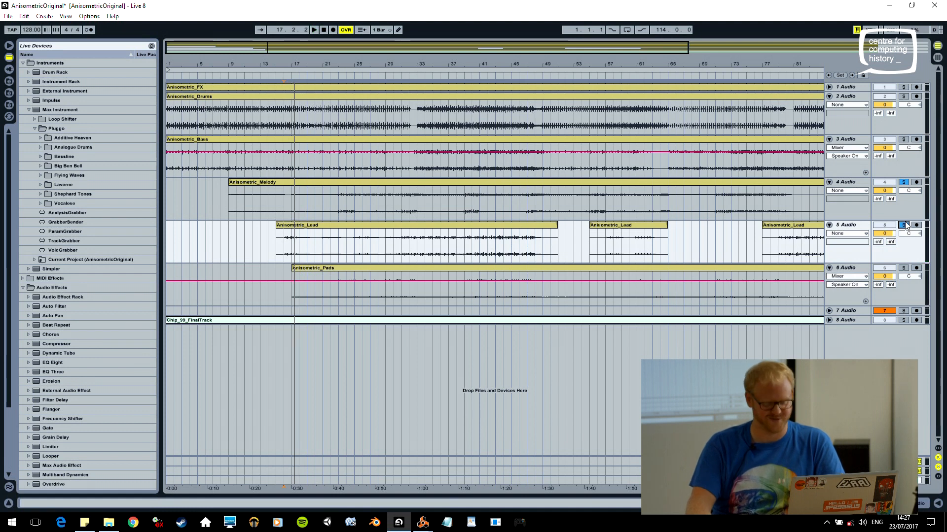
# Open Chip_03a_SoftMelodyCatPianoPatterns.reason from the MUSEUMTALK folder
pyautogui.hotkey('alt', 'Tab')
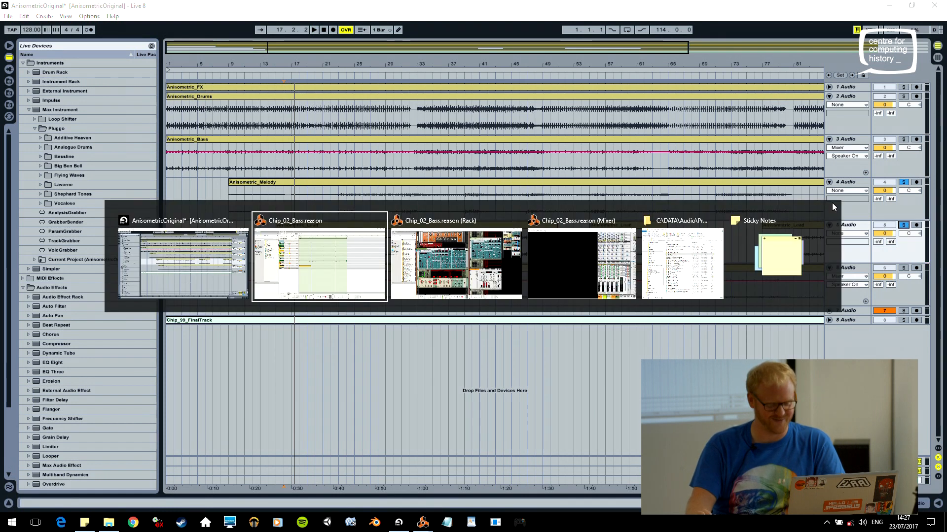
pyautogui.click(692, 269)
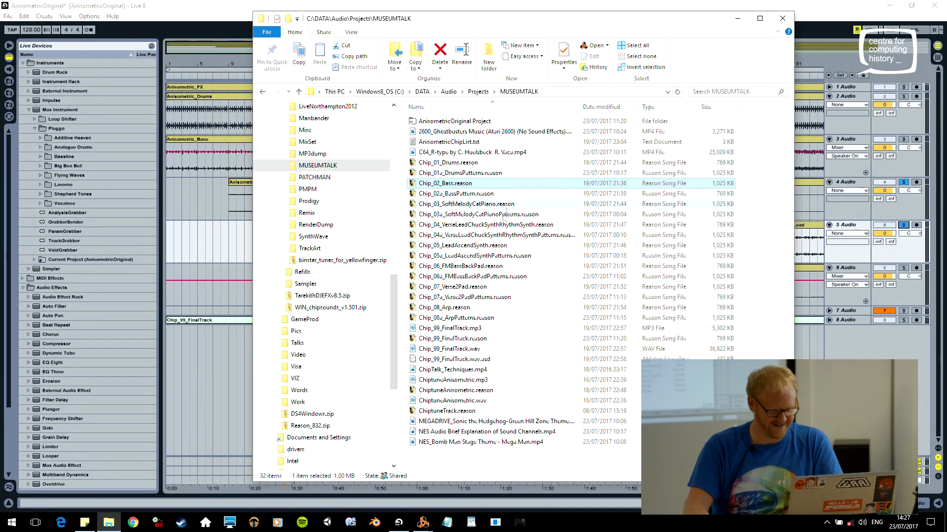
pyautogui.doubleClick(473, 215)
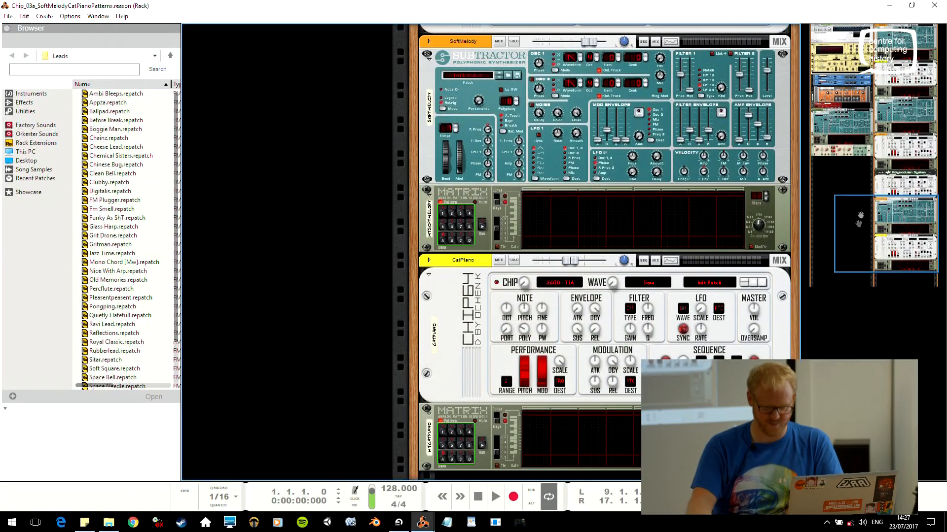
# Set the song position to bar 9 in the sequencer and play it with the SoftMelody and CatPiano devices in view
pyautogui.moveTo(860, 217); pyautogui.dragTo(859, 157)
pyautogui.hotkey('alt', 'Tab')
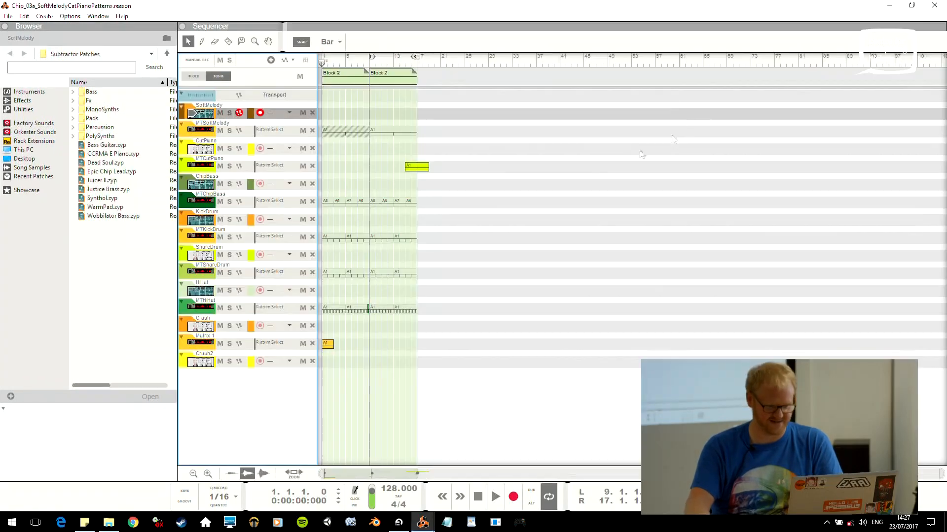
pyautogui.click(371, 59)
pyautogui.hotkey('alt', 'Tab')
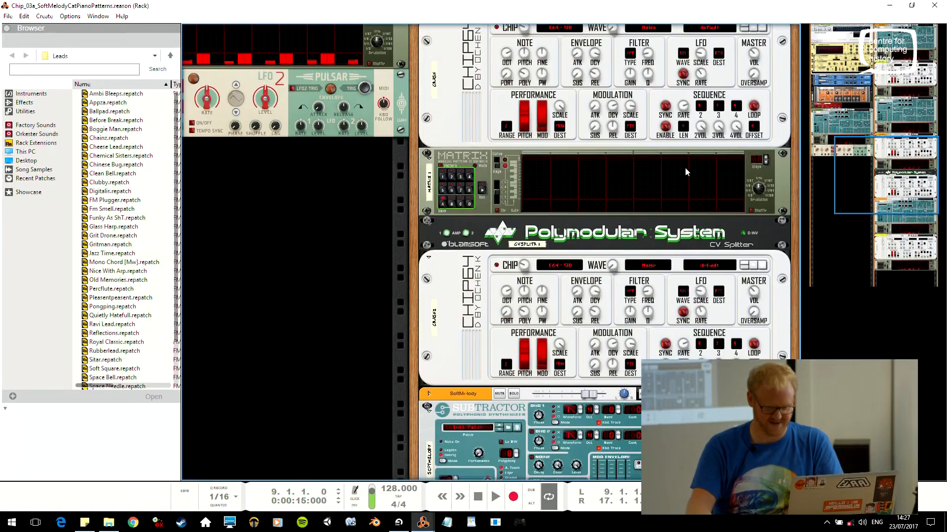
pyautogui.moveTo(874, 181); pyautogui.dragTo(862, 227)
pyautogui.press('space')
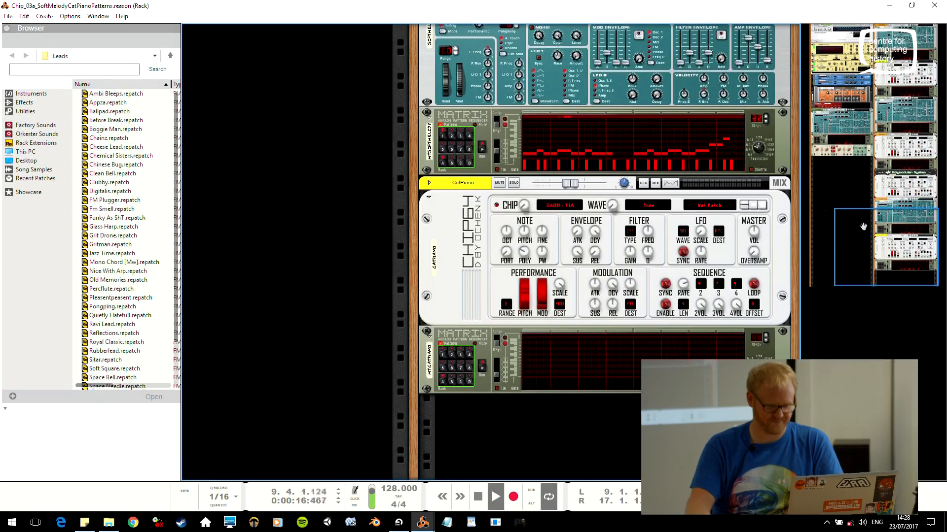
# Stop the song, audition the SoftMelody Matrix pattern, and briefly replay the song with the SoftMelody Subtractor selected
pyautogui.press('space')
pyautogui.click(482, 150)
pyautogui.scroll(5, 481, 151)
pyautogui.click(444, 200)
pyautogui.press('space')
pyautogui.press('space')
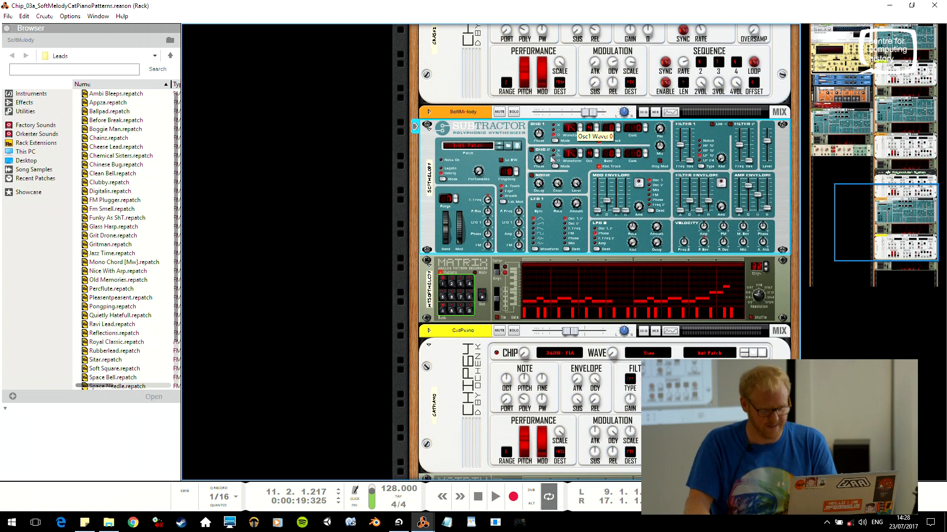
# Run the SoftMelody Matrix pattern while adjusting the Subtractor's oscillator 1, setting its phase difference to 96, and stop the pattern
pyautogui.click(557, 134)
pyautogui.click(482, 296)
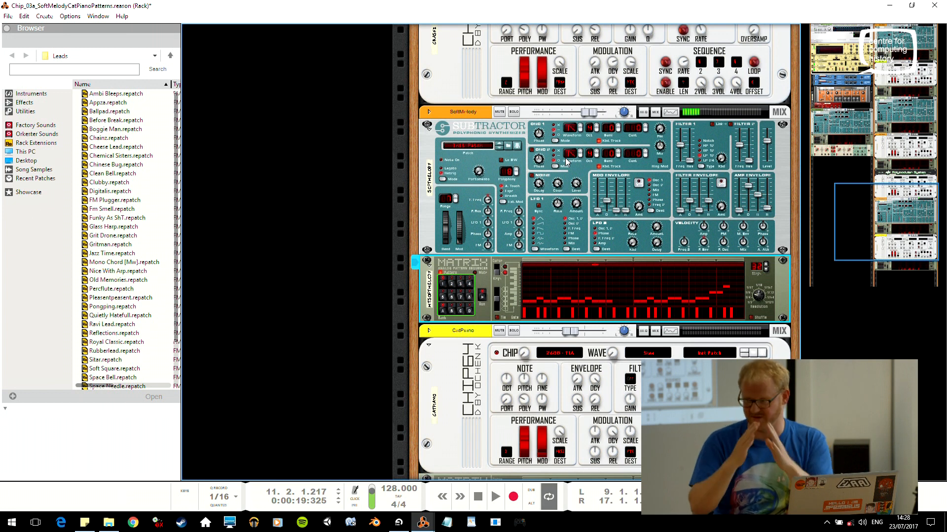
pyautogui.moveTo(541, 136)
pyautogui.mouseDown()
pyautogui.moveTo(541, 147)
pyautogui.moveTo(543, 84)
pyautogui.moveTo(534, 143)
pyautogui.mouseUp()
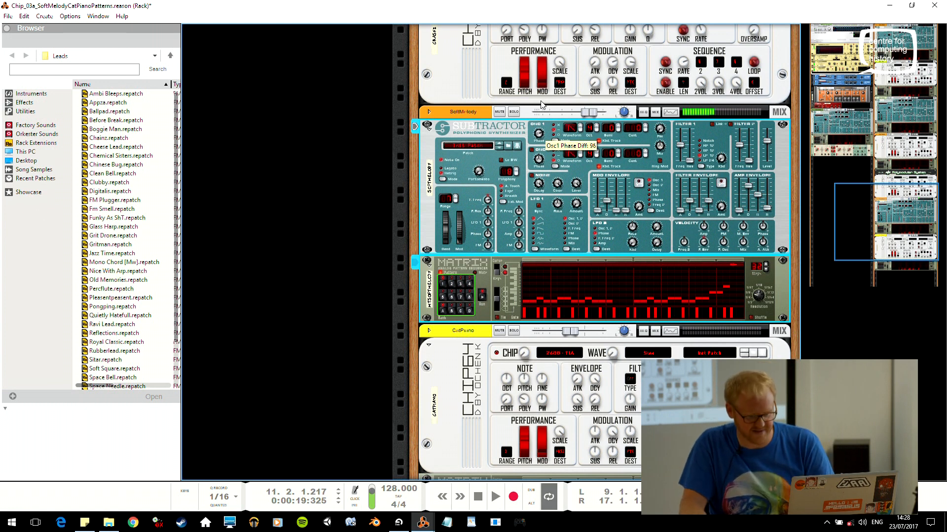
pyautogui.click(500, 133)
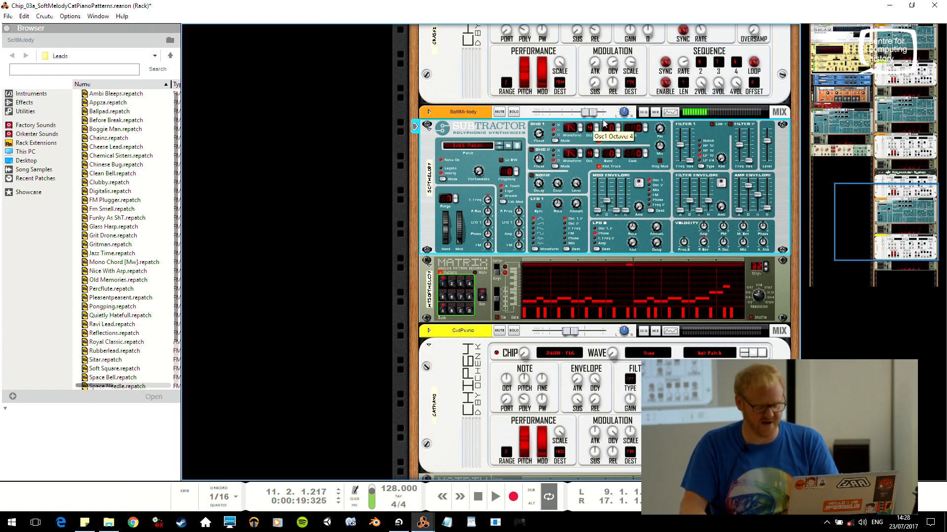
pyautogui.click(481, 296)
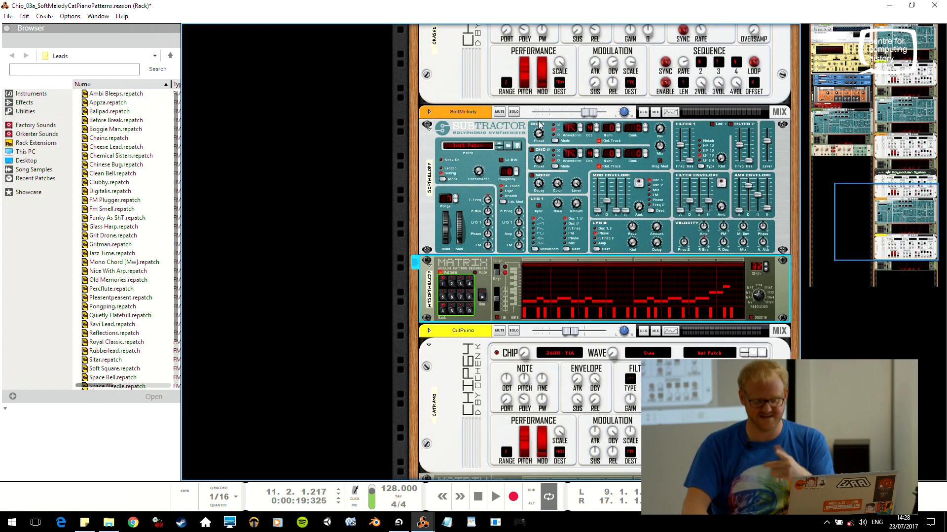
# Enable oscillator 2 on the SoftMelody Subtractor and audition the Matrix pattern twice while adjusting the oscillator 2 settings, stopping it each time
pyautogui.click(541, 148)
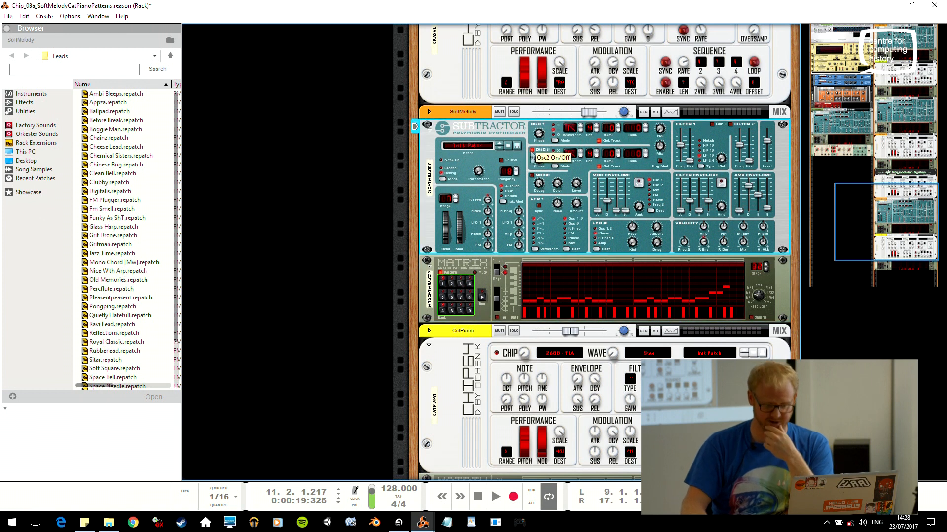
pyautogui.click(482, 298)
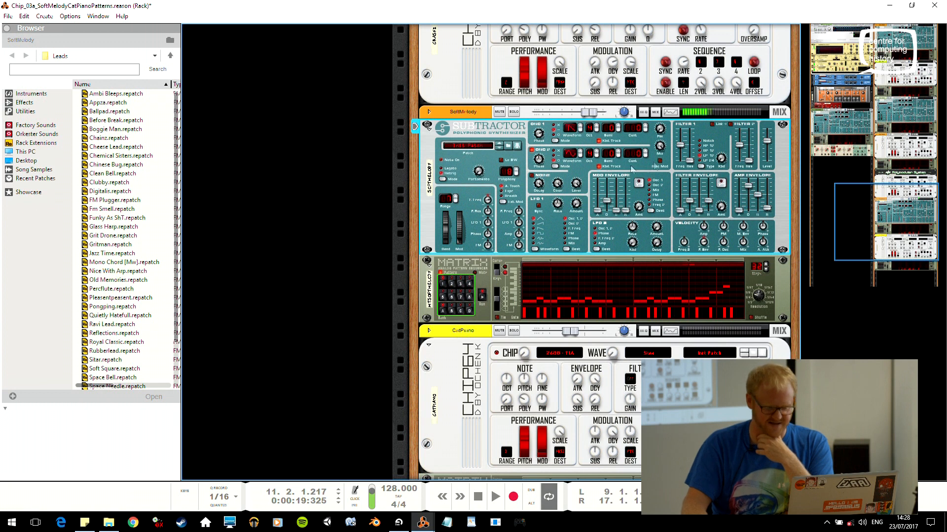
pyautogui.click(483, 296)
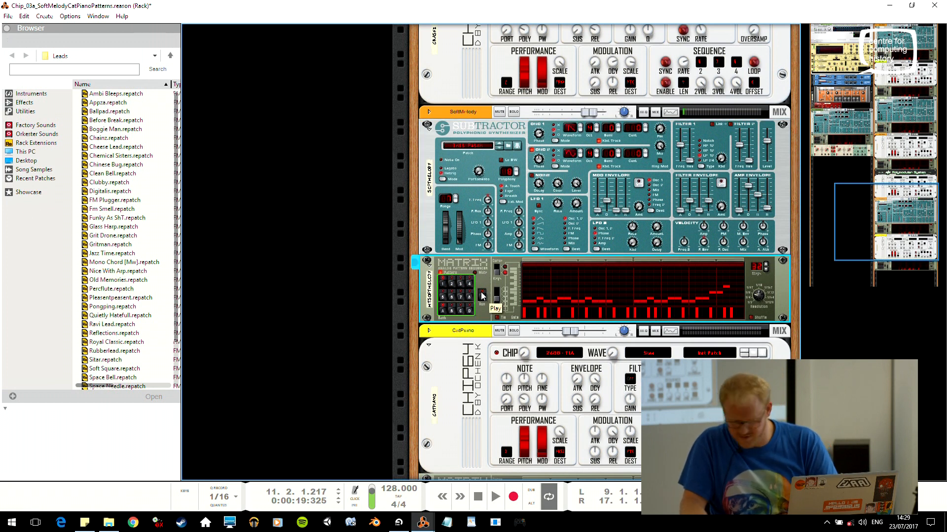
pyautogui.press('Up')
pyautogui.click(482, 297)
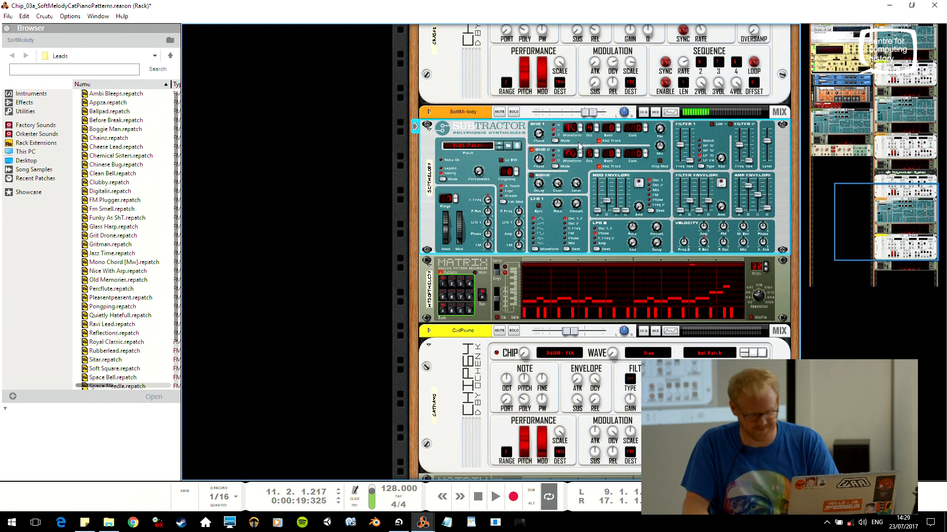
pyautogui.click(485, 295)
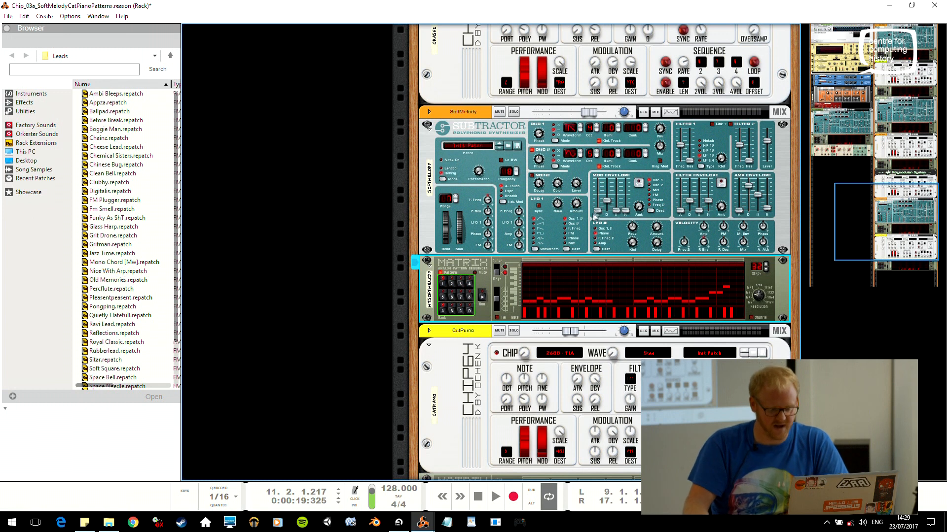
# Run the SoftMelody Matrix pattern while shaping the Subtractor's mod envelope, setting its gain to 63 and its decay to 46
pyautogui.moveTo(607, 201); pyautogui.dragTo(607, 193)
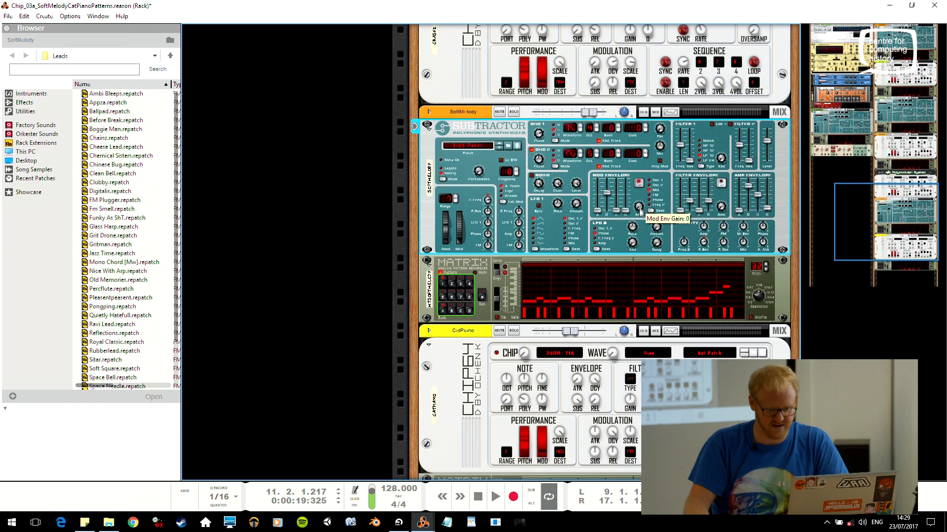
pyautogui.click(484, 296)
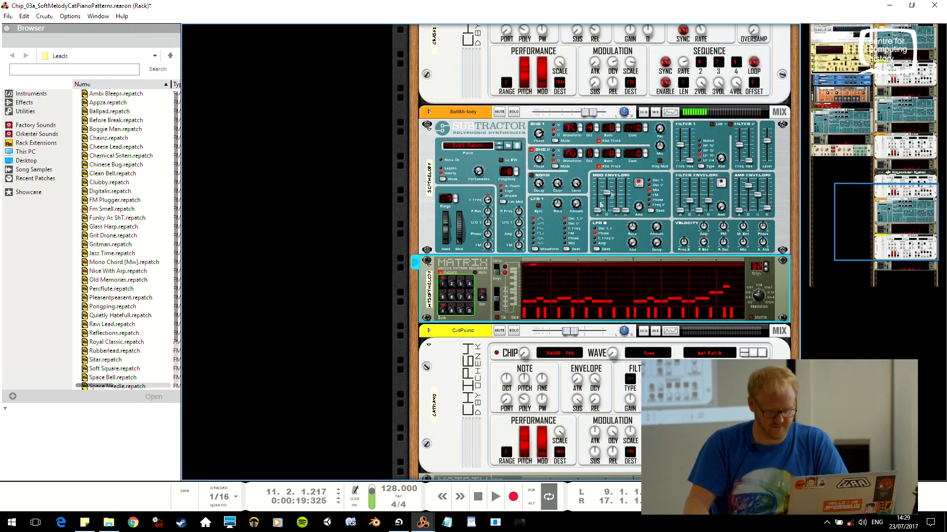
pyautogui.moveTo(658, 148); pyautogui.dragTo(663, 118)
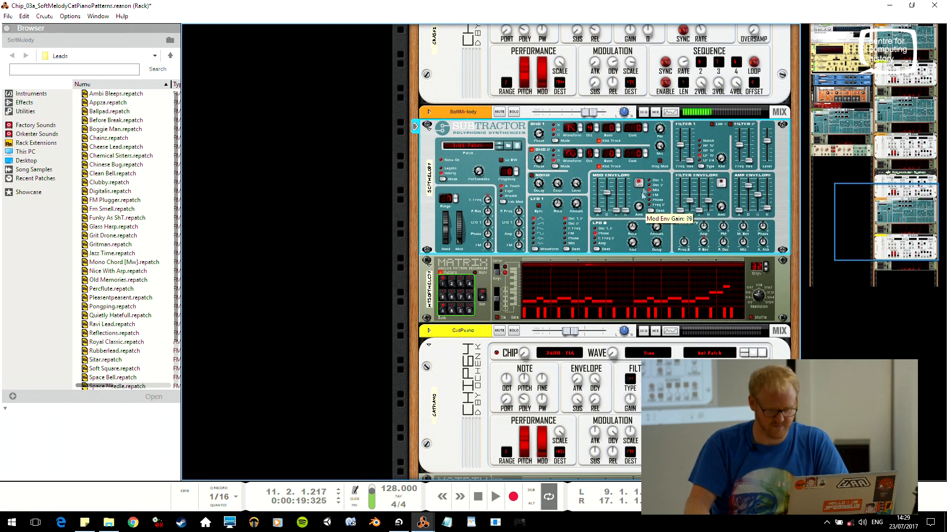
pyautogui.moveTo(641, 215); pyautogui.dragTo(636, 250)
pyautogui.moveTo(607, 193)
pyautogui.mouseDown()
pyautogui.moveTo(606, 209)
pyautogui.moveTo(626, 203)
pyautogui.moveTo(609, 200)
pyautogui.mouseUp()
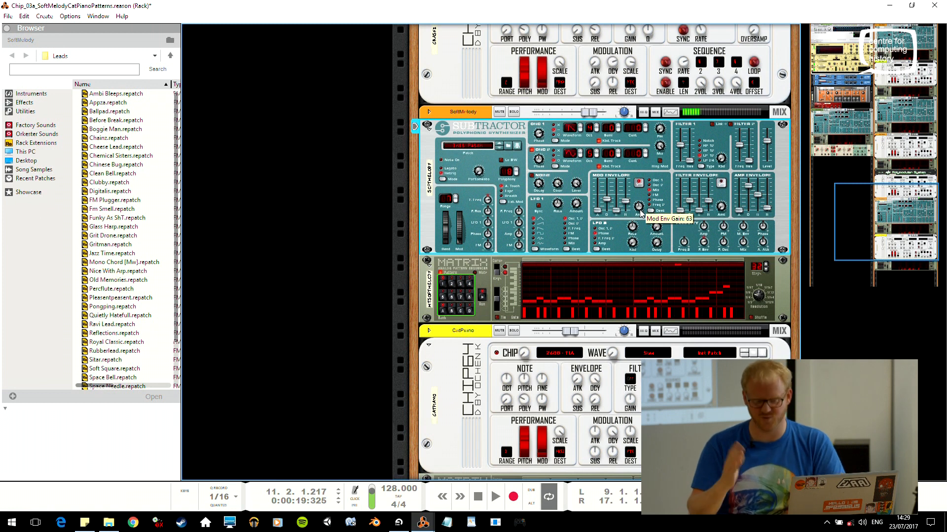
# Raise the Subtractor's Filter 1 frequency to maximum, set the mod envelope gain to 38, adjust the filter envelope decay, and audition the pattern
pyautogui.moveTo(680, 145); pyautogui.dragTo(680, 127)
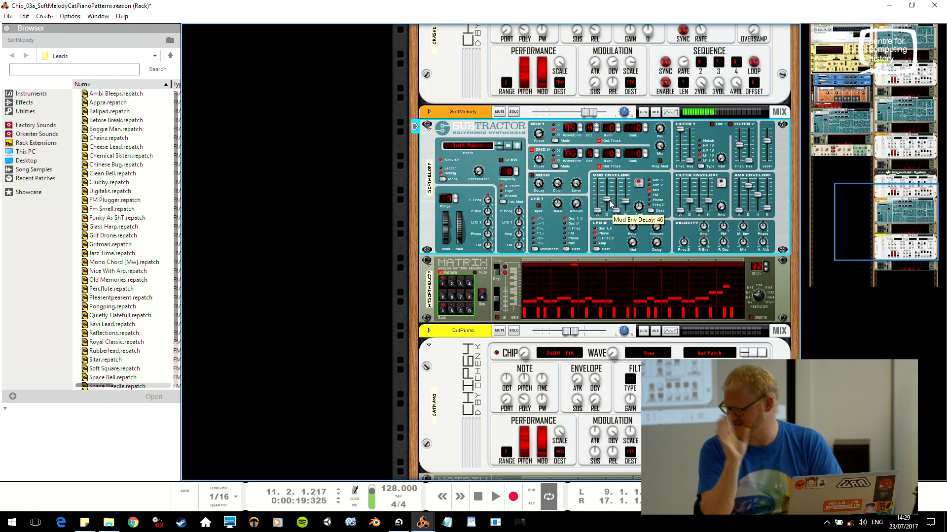
pyautogui.click(483, 297)
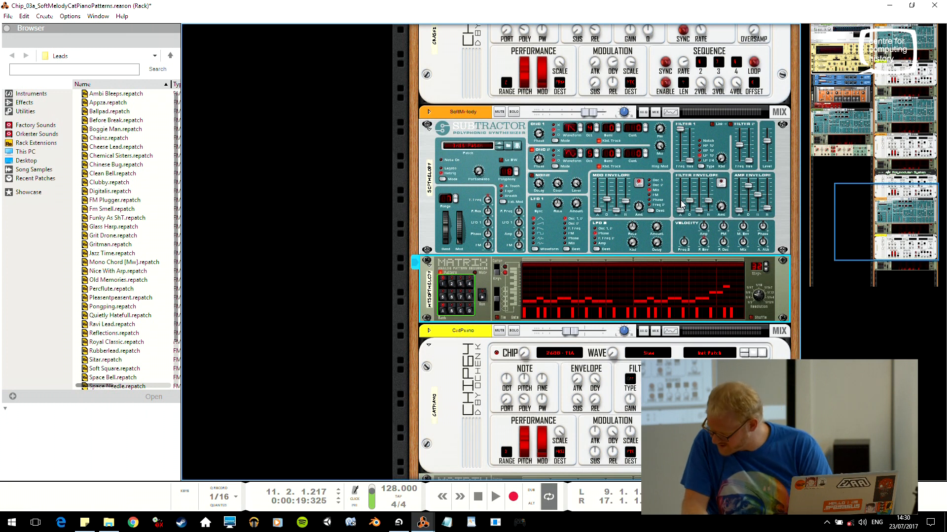
pyautogui.moveTo(690, 201); pyautogui.dragTo(690, 198)
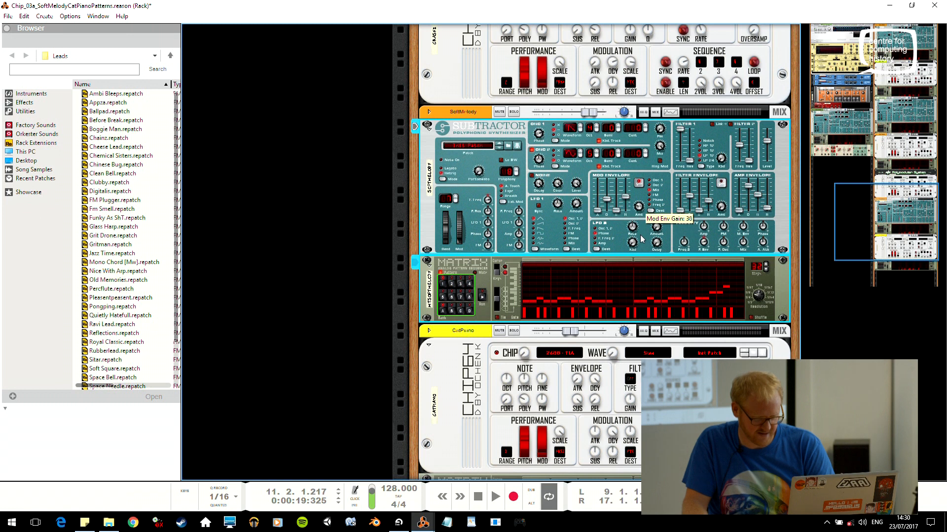
pyautogui.click(483, 297)
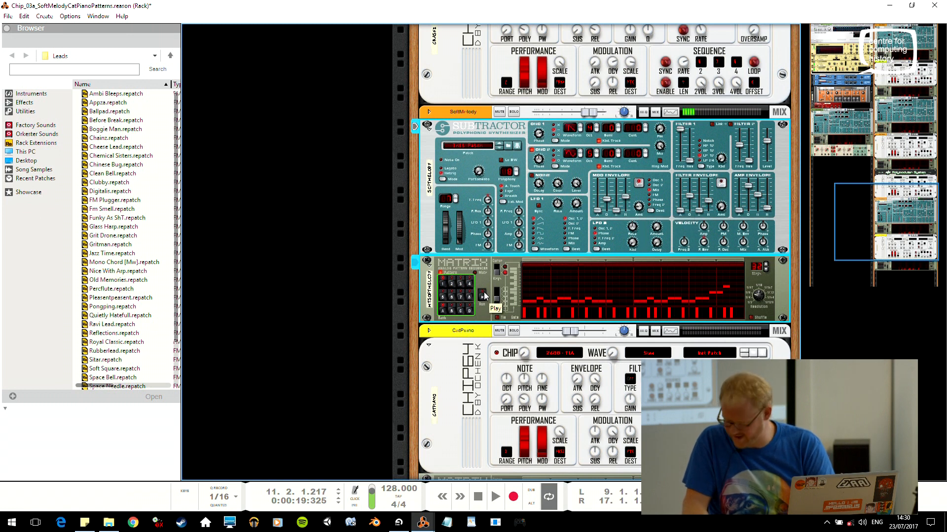
pyautogui.click(483, 297)
# Adjust the Subtractor's amp envelope and LFO 1 amount while auditioning the SoftMelody Matrix pattern
pyautogui.moveTo(751, 188)
pyautogui.mouseDown()
pyautogui.moveTo(750, 199)
pyautogui.moveTo(767, 196)
pyautogui.mouseUp()
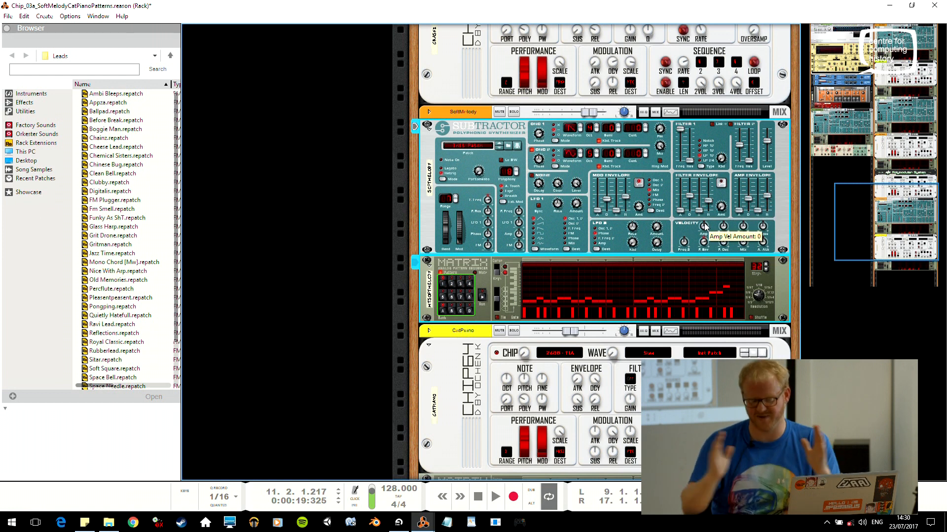
pyautogui.click(481, 295)
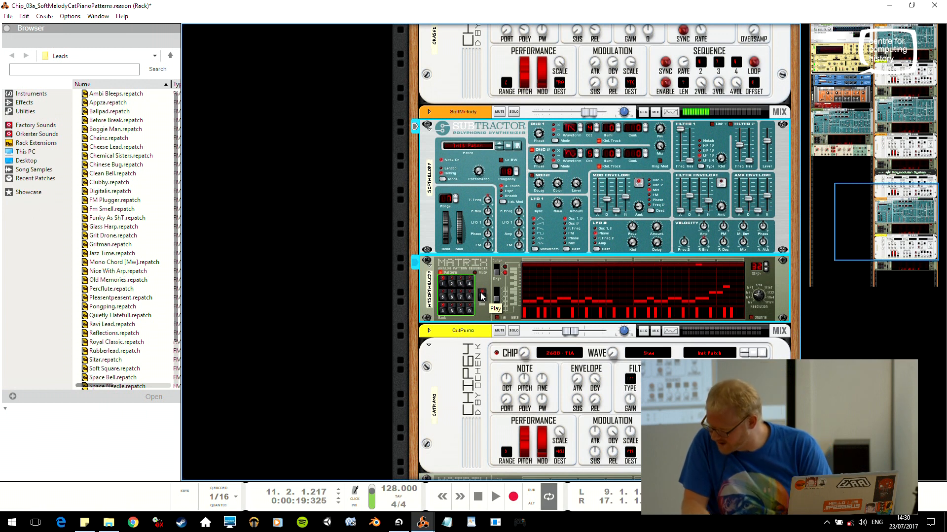
pyautogui.click(481, 296)
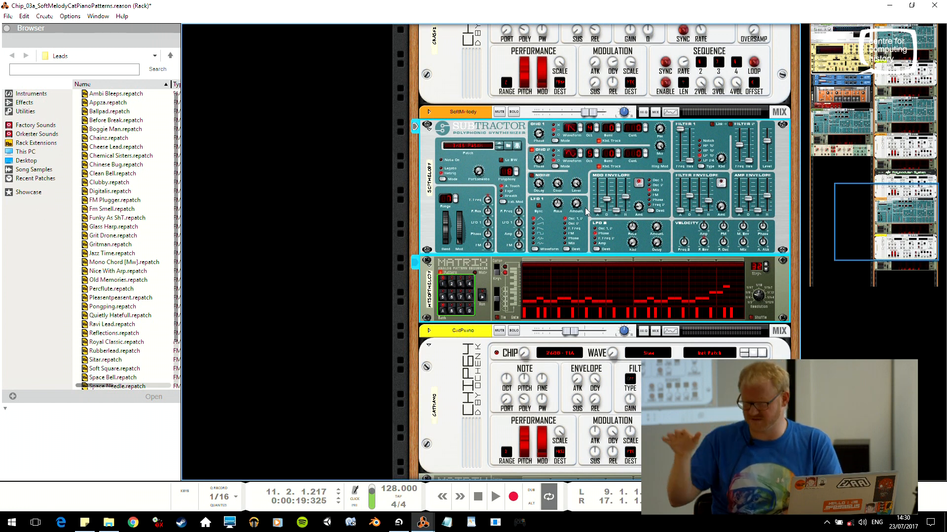
pyautogui.click(482, 295)
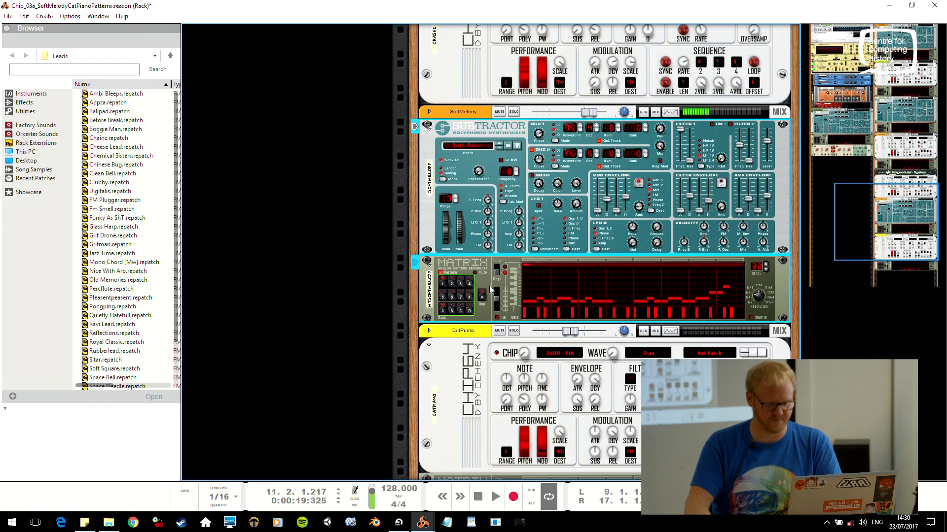
pyautogui.moveTo(577, 197); pyautogui.dragTo(580, 193)
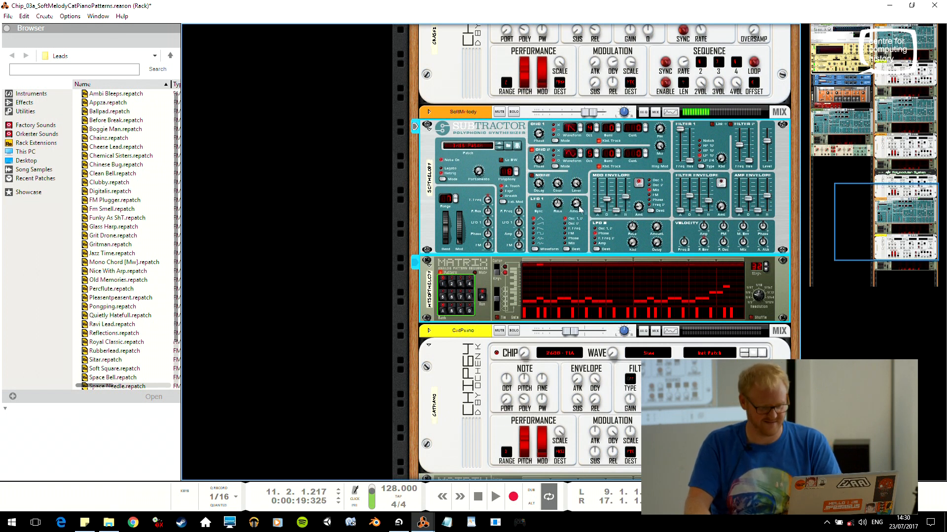
# Set the song position to bar 15 in the sequencer and audition the CatPiano Matrix pattern in the rack
pyautogui.moveTo(876, 225); pyautogui.dragTo(919, 273)
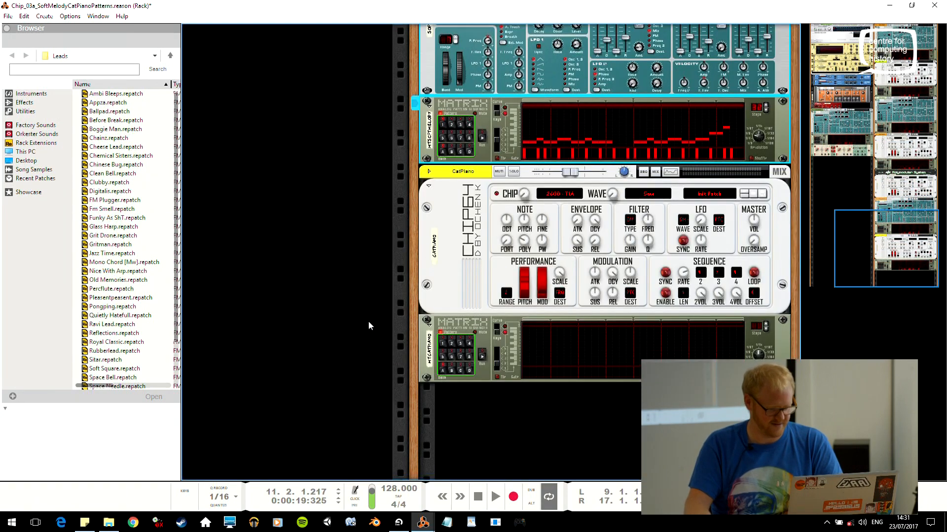
pyautogui.hotkey('alt', 'Tab')
pyautogui.click(412, 60)
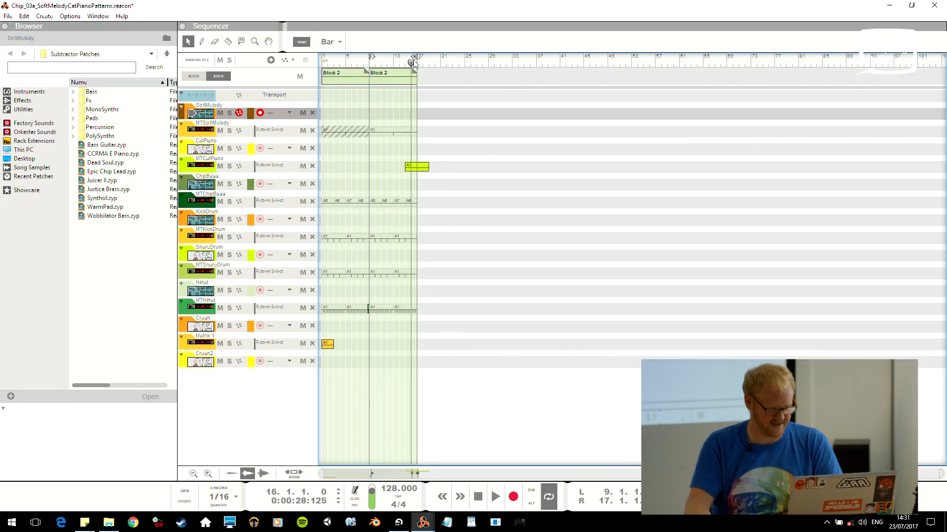
pyautogui.hotkey('alt', 'Tab')
pyautogui.hotkey('alt', 'Tab')
pyautogui.click(406, 63)
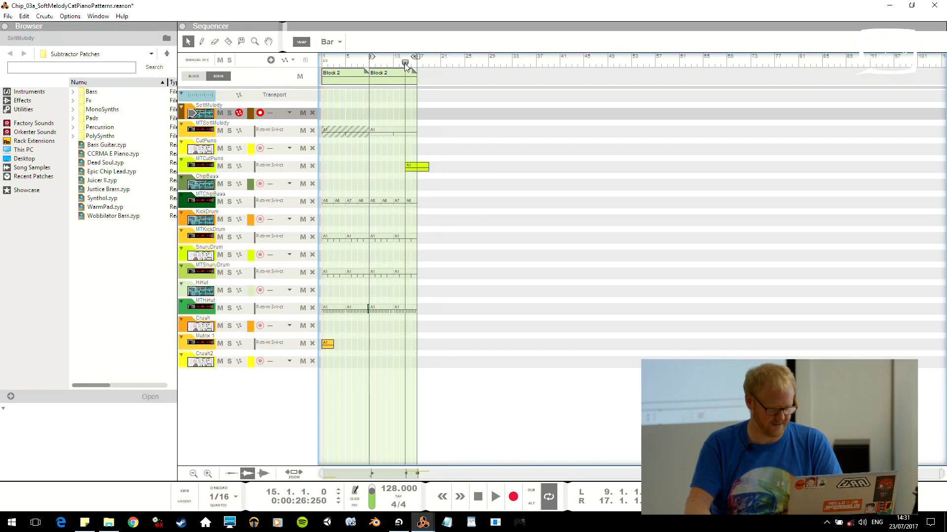
pyautogui.hotkey('alt', 'Tab')
pyautogui.click(482, 355)
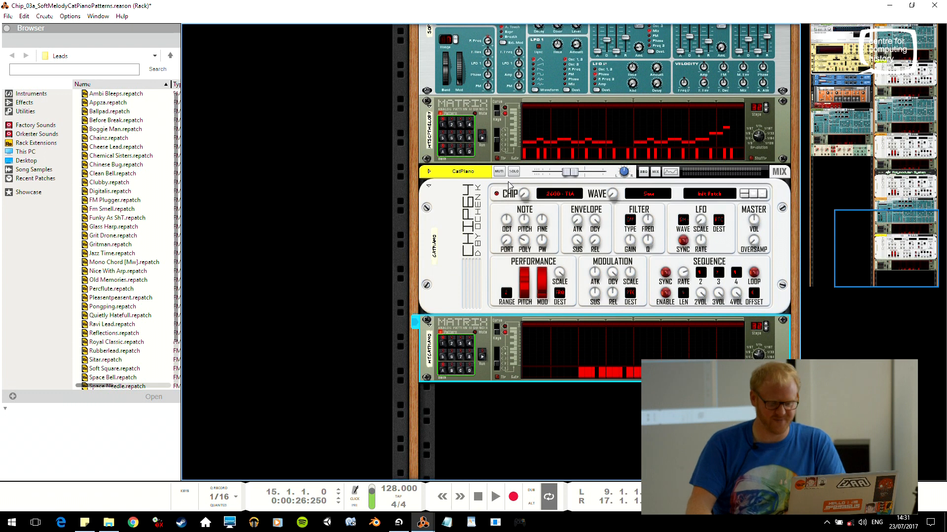
# Set the CatPiano Chip64 to the C64 - SID chip with the Pulse wave, raise its octave, and audition the pattern
pyautogui.moveTo(525, 195); pyautogui.dragTo(525, 189)
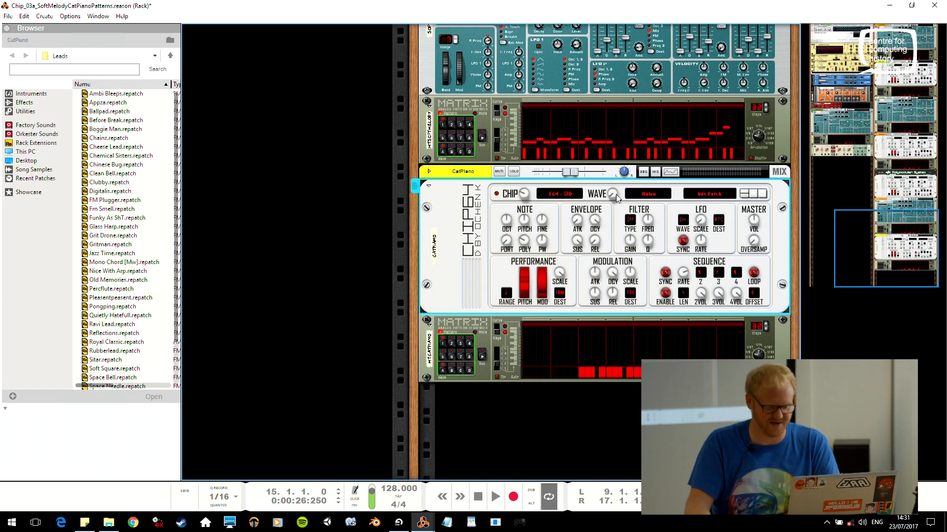
pyautogui.moveTo(616, 194); pyautogui.dragTo(614, 191)
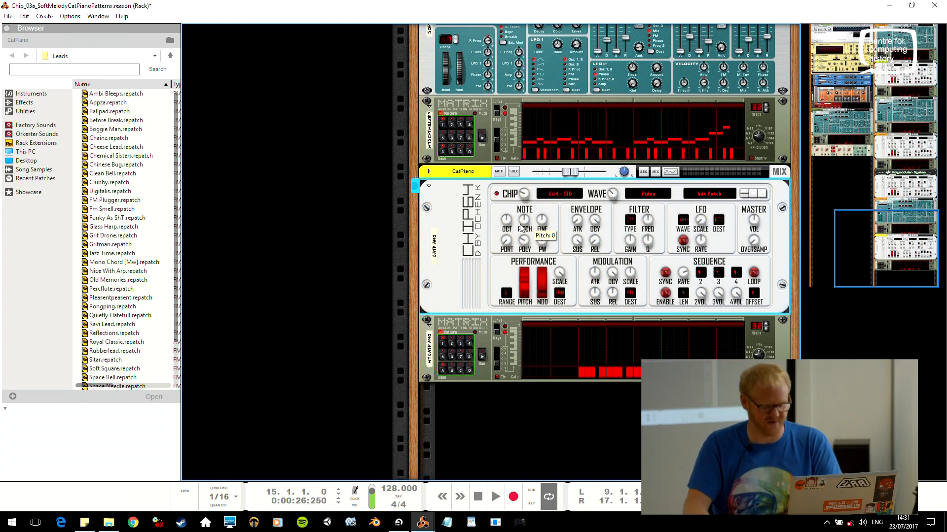
pyautogui.moveTo(510, 220); pyautogui.dragTo(510, 213)
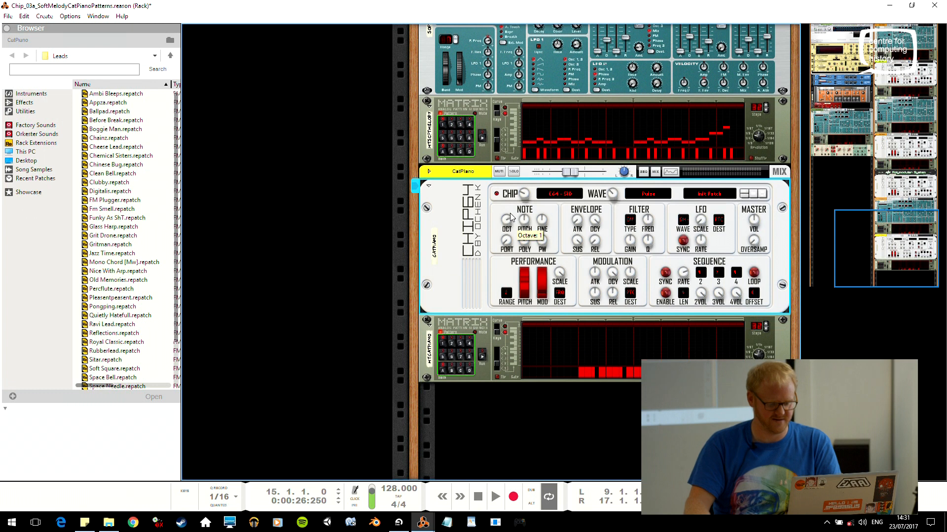
pyautogui.click(483, 357)
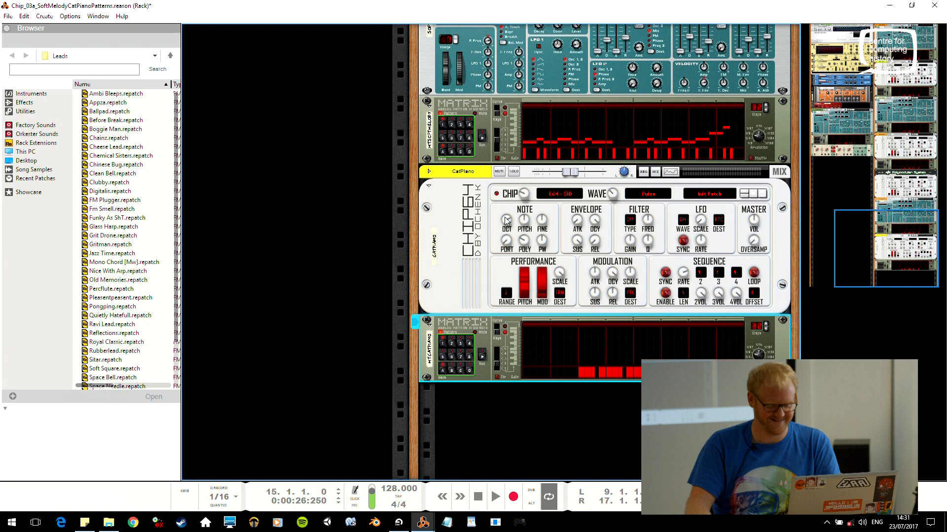
pyautogui.moveTo(506, 231); pyautogui.dragTo(506, 229)
pyautogui.click(483, 357)
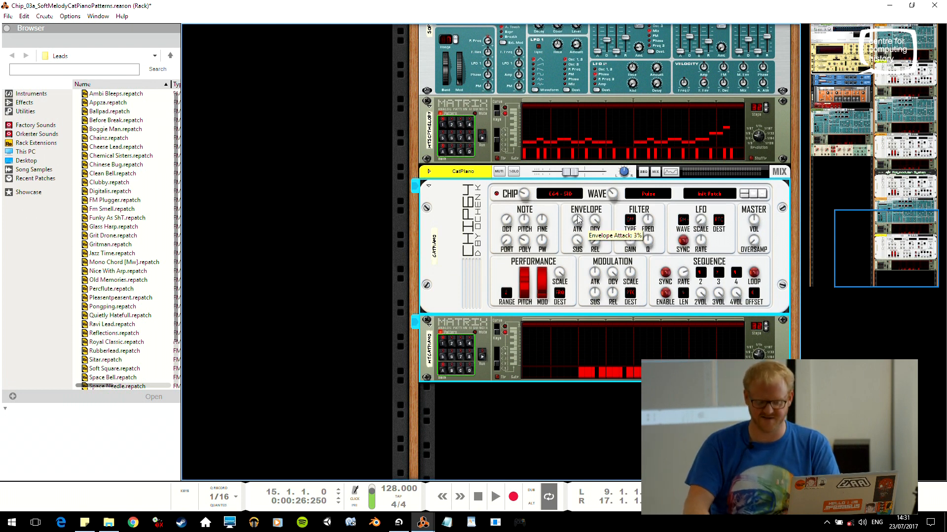
# Adjust CatPiano's envelope attack and release, run its Matrix pattern, and lower the master volume
pyautogui.moveTo(578, 213); pyautogui.dragTo(579, 211)
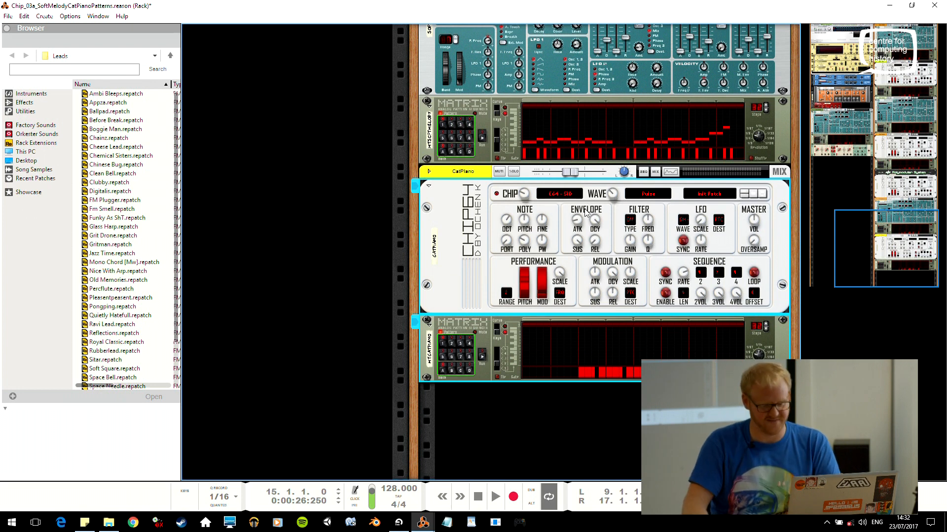
pyautogui.moveTo(596, 244); pyautogui.dragTo(599, 272)
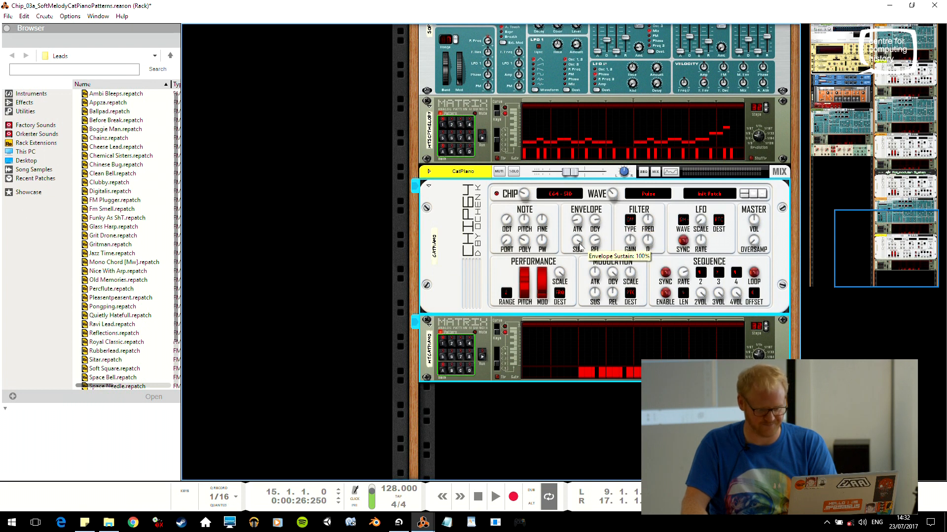
pyautogui.click(483, 356)
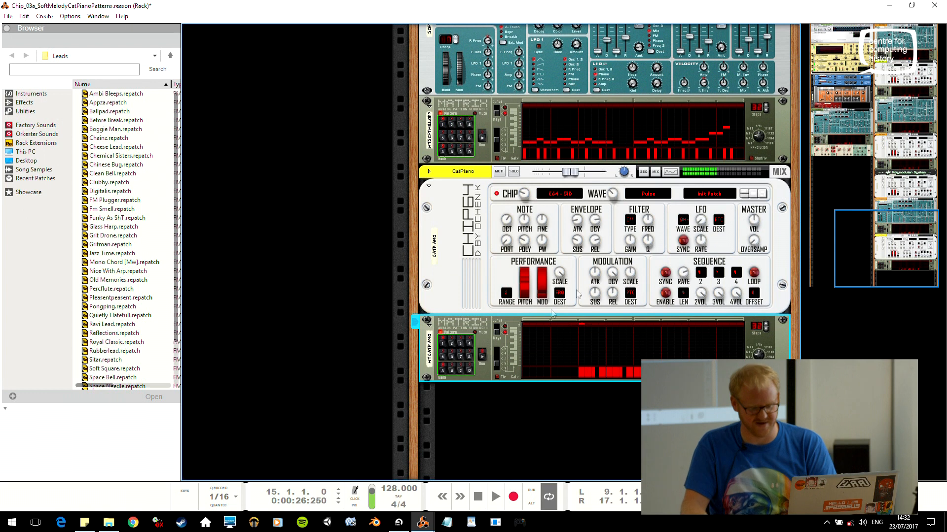
pyautogui.moveTo(754, 221); pyautogui.dragTo(753, 228)
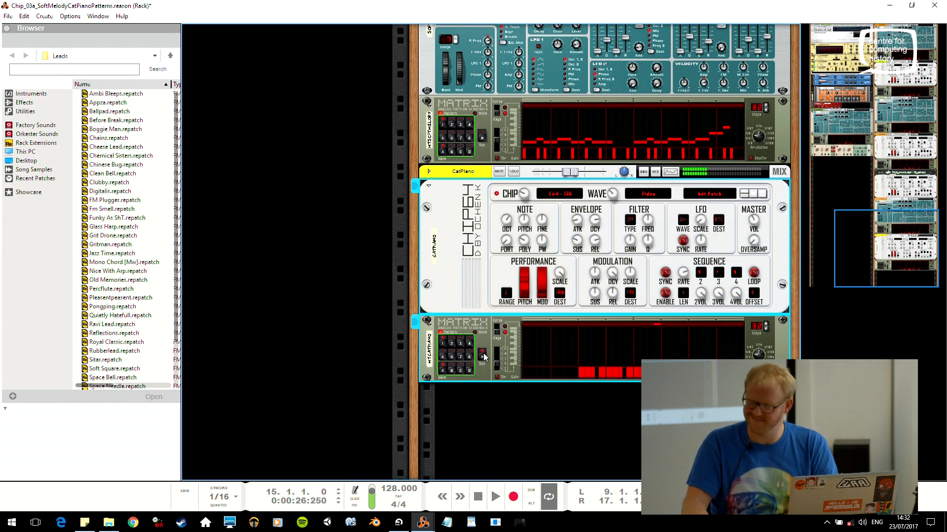
# Play the song from bar 15 with the CatPiano devices in view, and stop playback
pyautogui.click(395, 288)
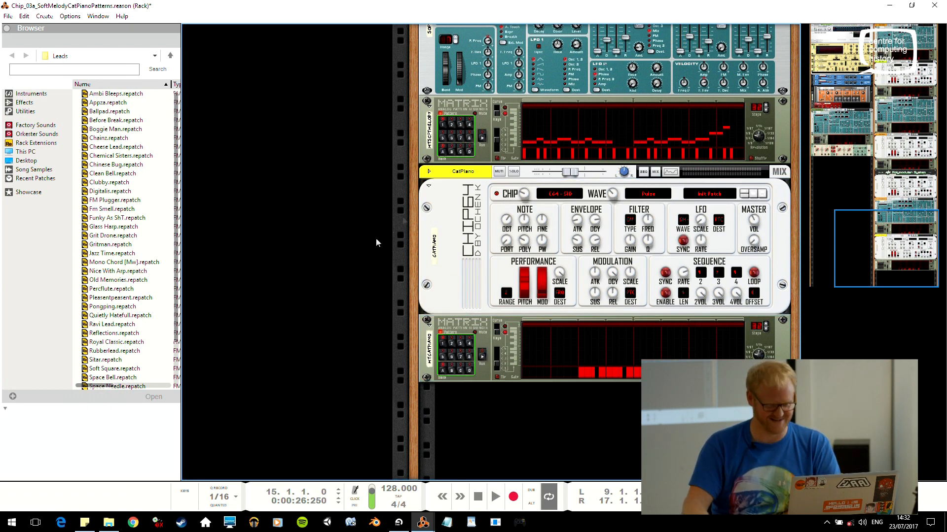
pyautogui.press('space')
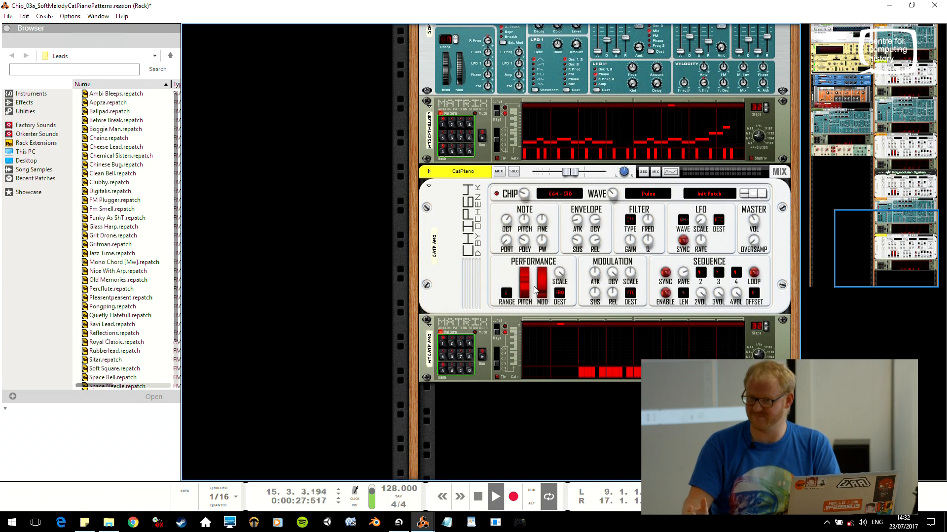
pyautogui.click(483, 358)
pyautogui.press('space')
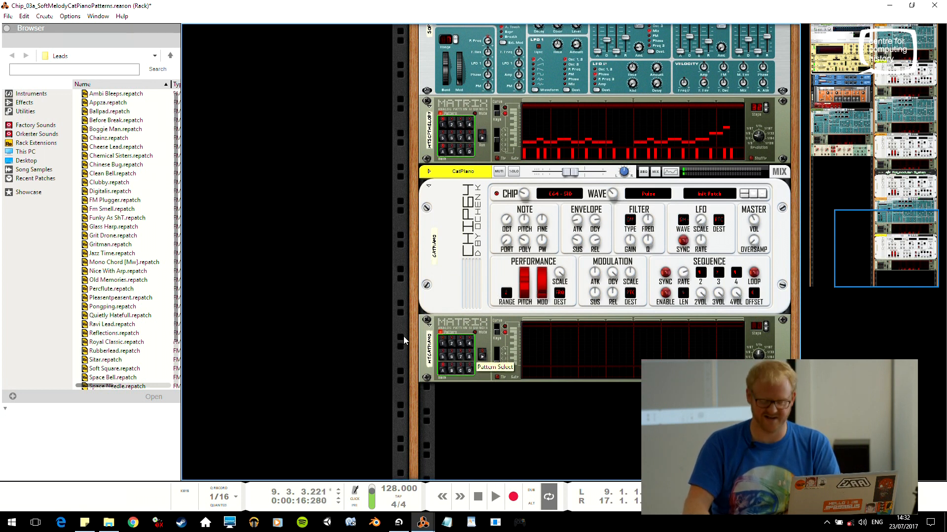
# Open Chip_03_SoftMelodyCatPiano.reason from the MUSEUMTALK folder and play it from bar 9 in the sequencer
pyautogui.click(423, 523)
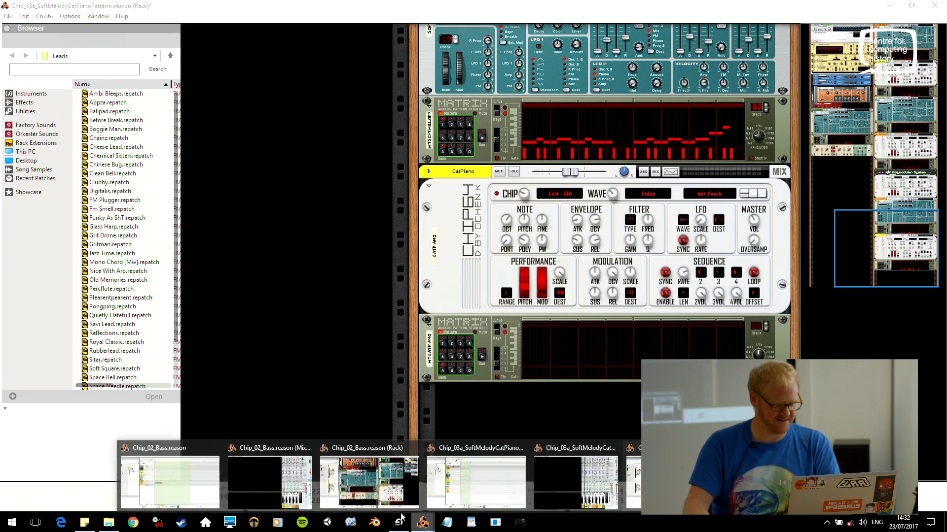
pyautogui.click(108, 522)
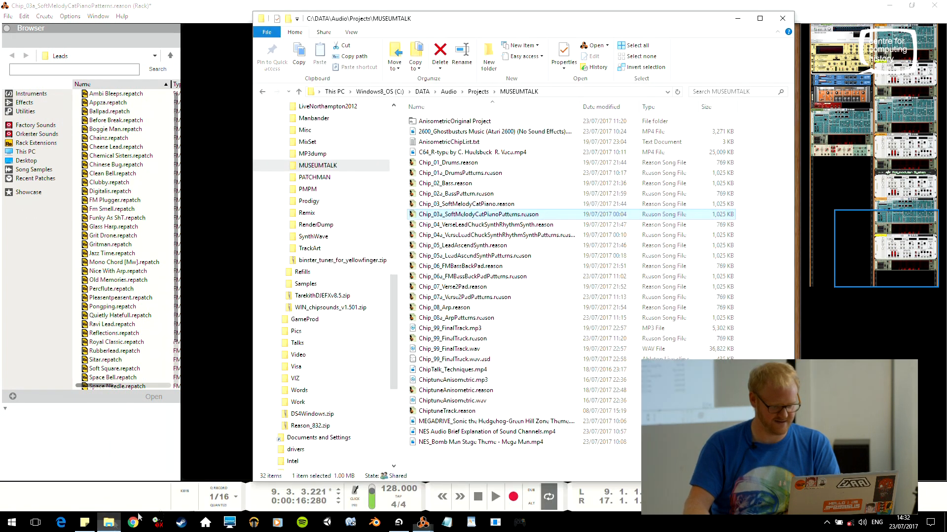
pyautogui.click(464, 205)
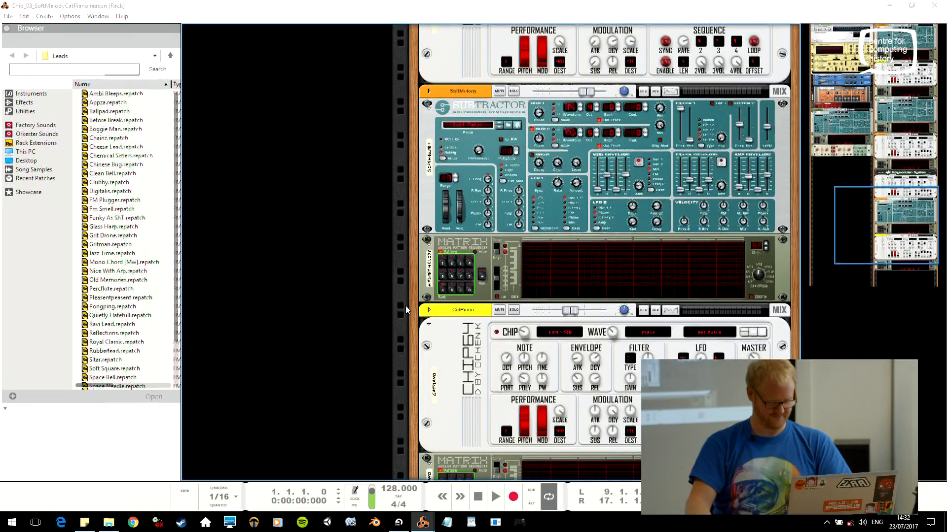
pyautogui.hotkey('alt', 'Tab')
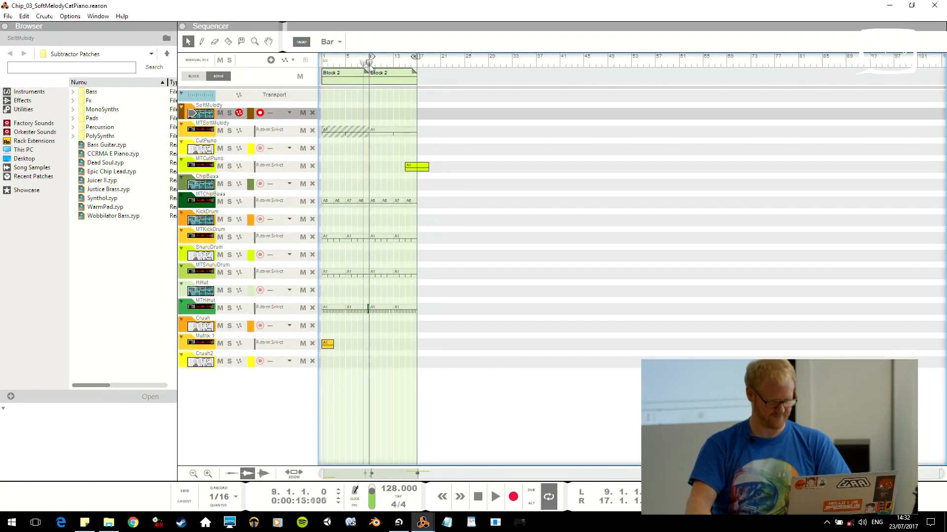
pyautogui.press('space')
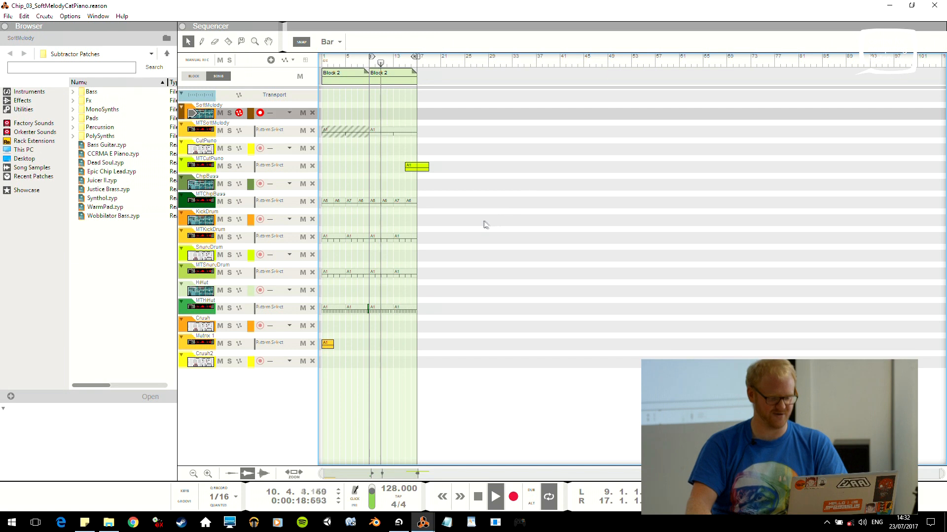
# Close Chip_03a_SoftMelodyCatPianoPatterns.reason without saving its changes
pyautogui.hotkey('alt', 'Tab')
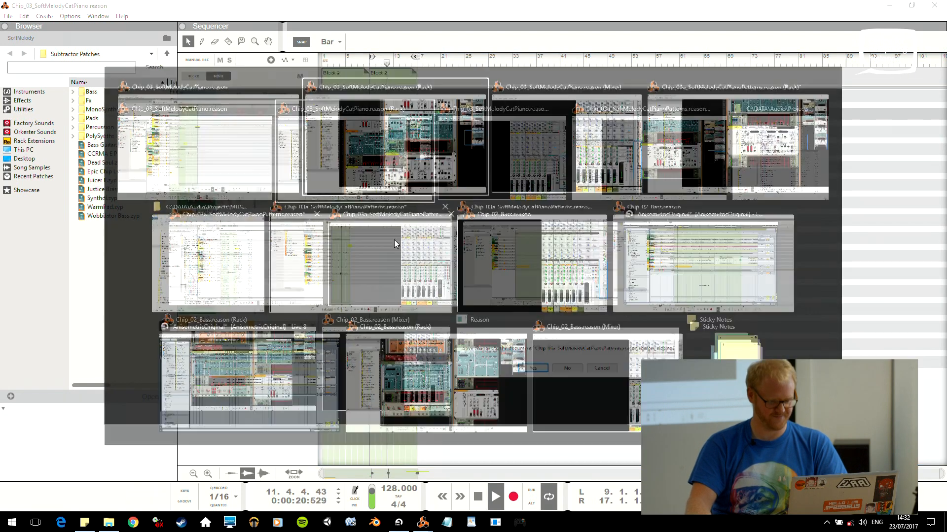
pyautogui.hotkey('alt', 'Tab')
pyautogui.hotkey('alt', 'Tab')
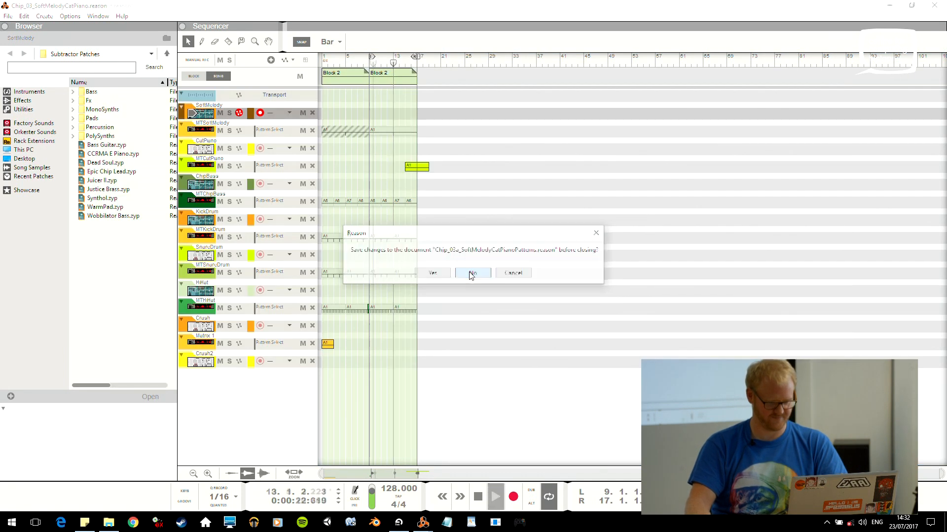
pyautogui.click(470, 274)
# Watch the SoftMelody and CatPiano devices in the Chip_03_SoftMelodyCatPiano rack during playback, and stop playback
pyautogui.hotkey('alt', 'Tab')
pyautogui.hotkey('alt', 'Tab')
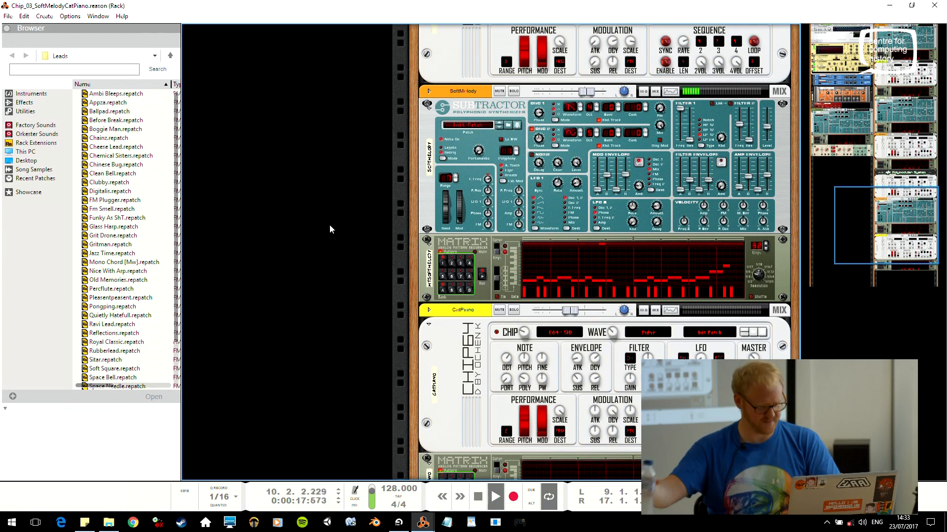
pyautogui.press('space')
# Switch to the AnisometricOriginal set in Live and play it without soloed tracks from bar 16, moving the insert mark to bar 17 before stopping
pyautogui.hotkey('alt', 'Tab')
pyautogui.hotkey('alt', 'Tab')
pyautogui.hotkey('alt', 'Tab')
pyautogui.hotkey('alt', 'Tab')
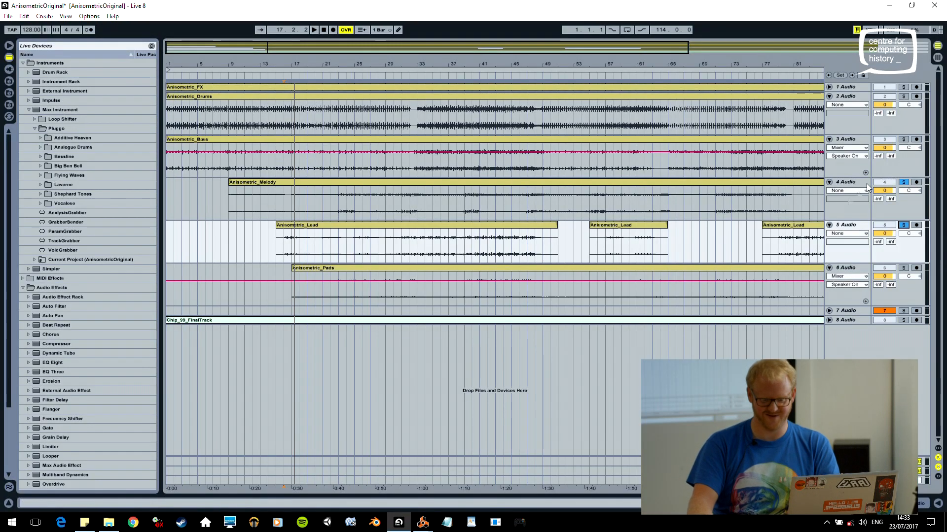
pyautogui.click(280, 201)
pyautogui.click(280, 200)
pyautogui.press('space')
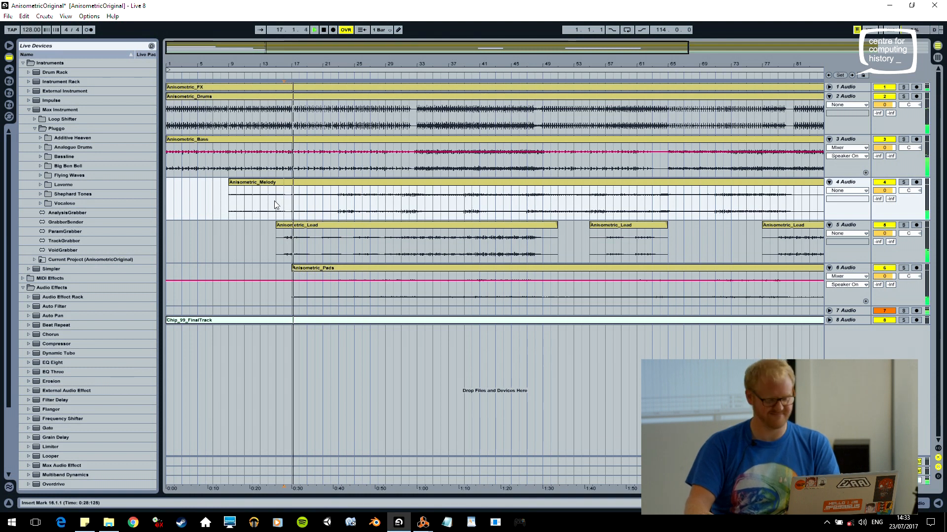
pyautogui.click(301, 203)
pyautogui.press('space')
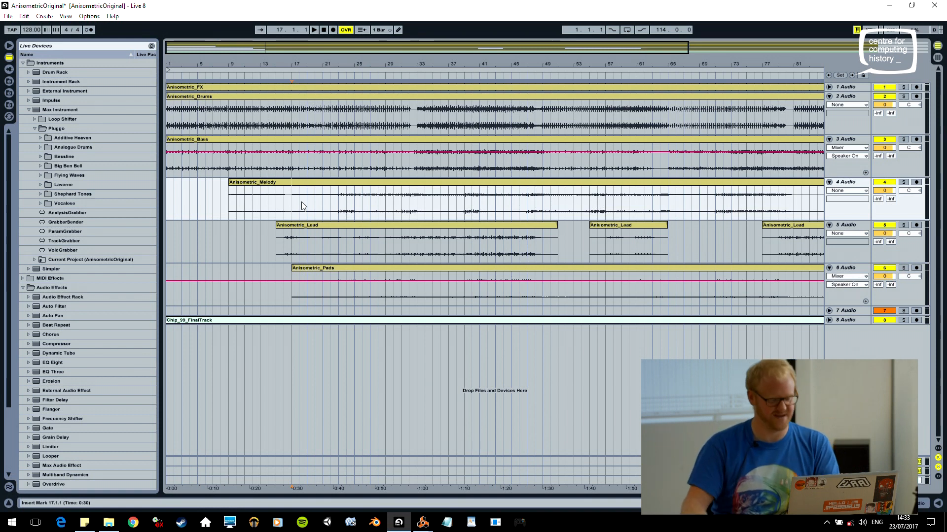
# Solo the Anisometric_Lead track in Live and play it from bar 17
pyautogui.hotkey('alt', 'Tab')
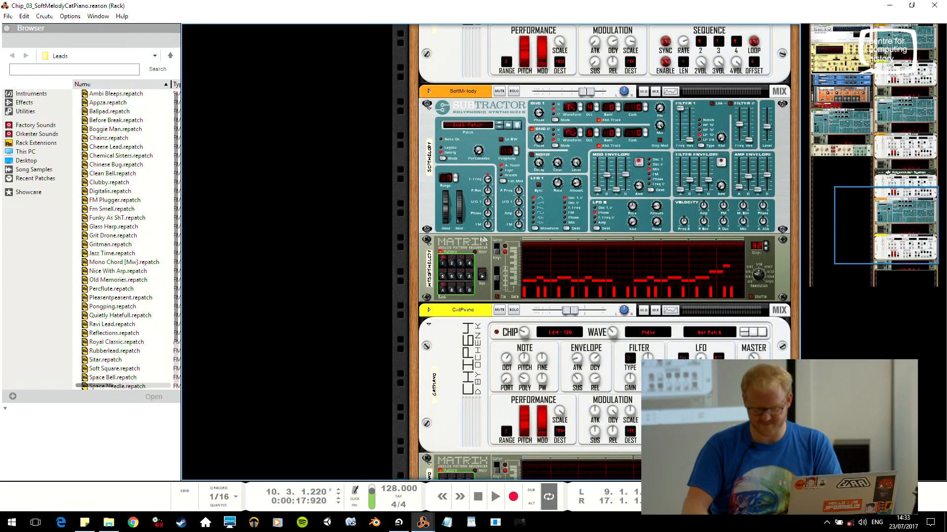
pyautogui.hotkey('alt', 'Tab')
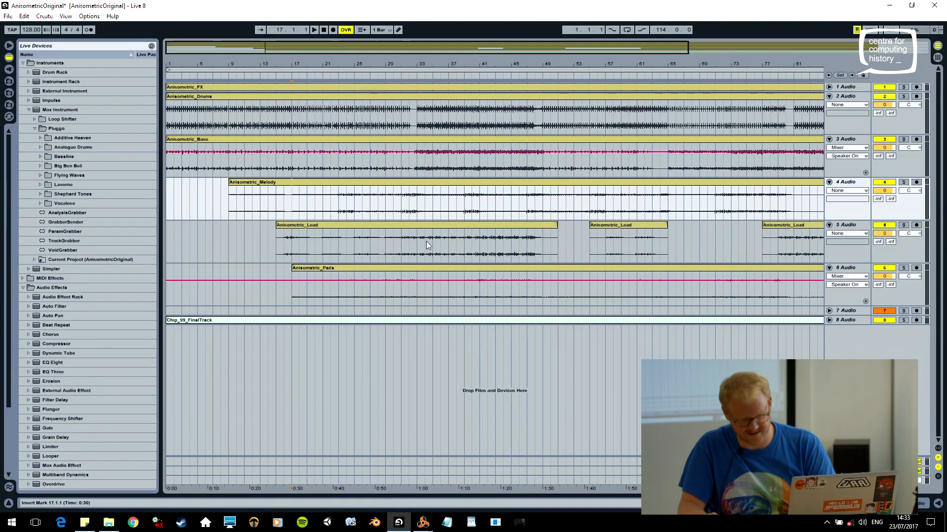
pyautogui.click(294, 244)
pyautogui.click(904, 225)
pyautogui.press('space')
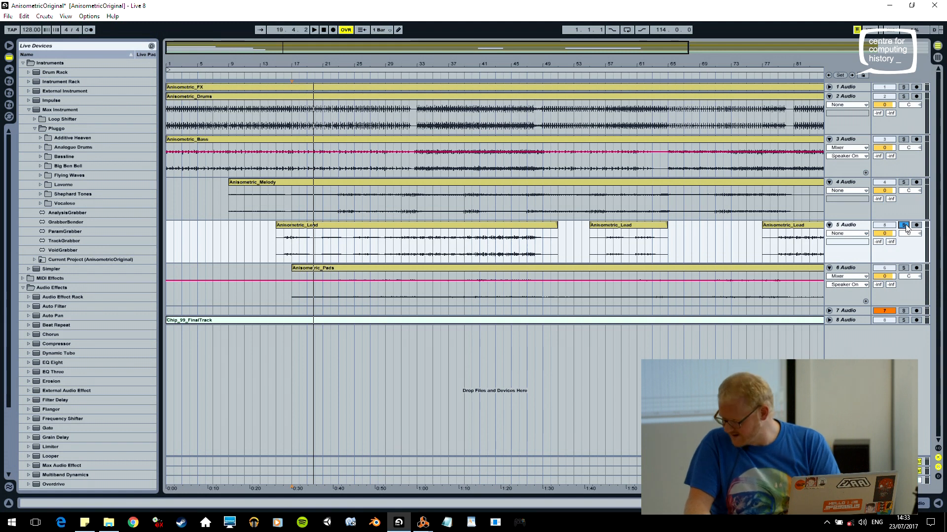
# Unsolo the Anisometric_Lead track, solo Anisometric_Melody, and play it from bar 17
pyautogui.click(904, 225)
pyautogui.click(903, 182)
pyautogui.click(303, 197)
pyautogui.press('space')
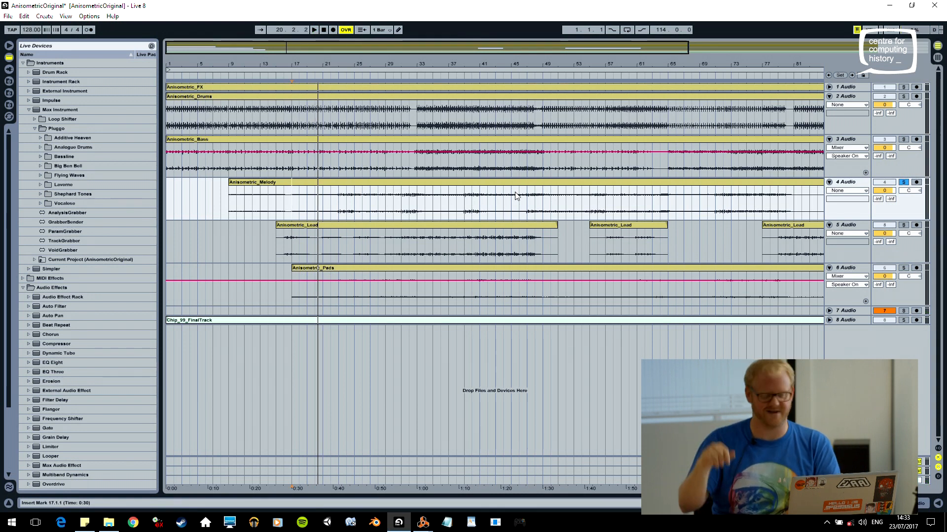
pyautogui.press('space')
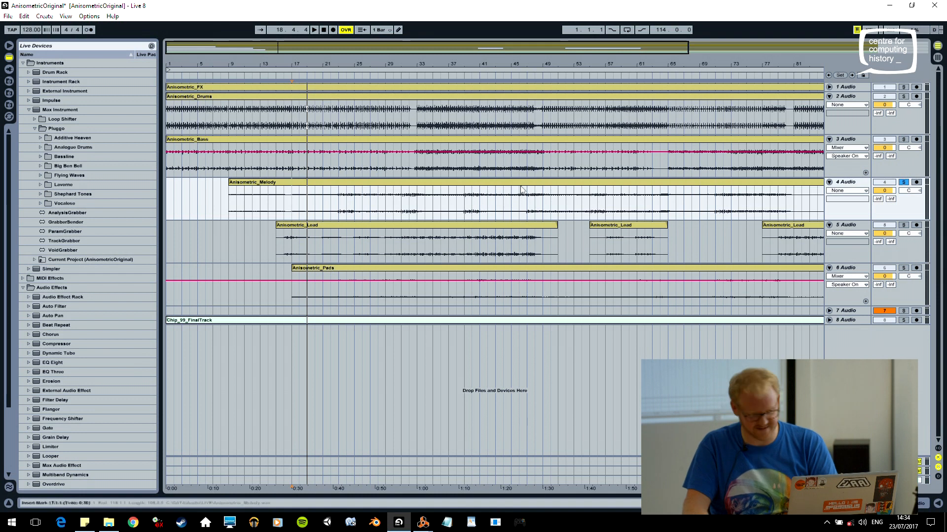
# Play the soloed Anisometric_Melody track from bar 23, and stop playback
pyautogui.click(342, 206)
pyautogui.press('space')
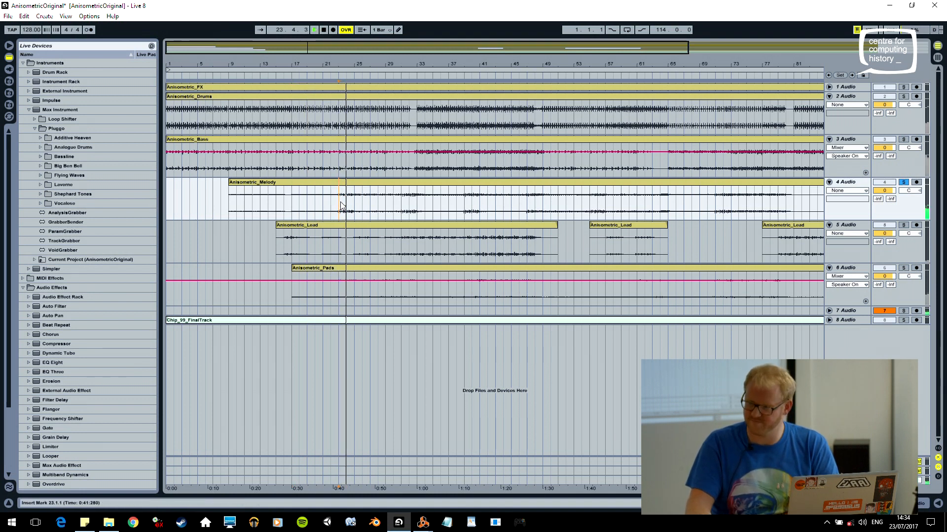
pyautogui.press('space')
# Switch to the MUSEUMTALK folder in File Explorer and open Chip_04a_VerseLeadChuckSynthRhythmSynthPatterns.reason in Reason
pyautogui.hotkey('alt', 'Tab')
pyautogui.hotkey('alt', 'Tab')
pyautogui.hotkey('alt', 'Tab')
pyautogui.hotkey('alt', 'Tab')
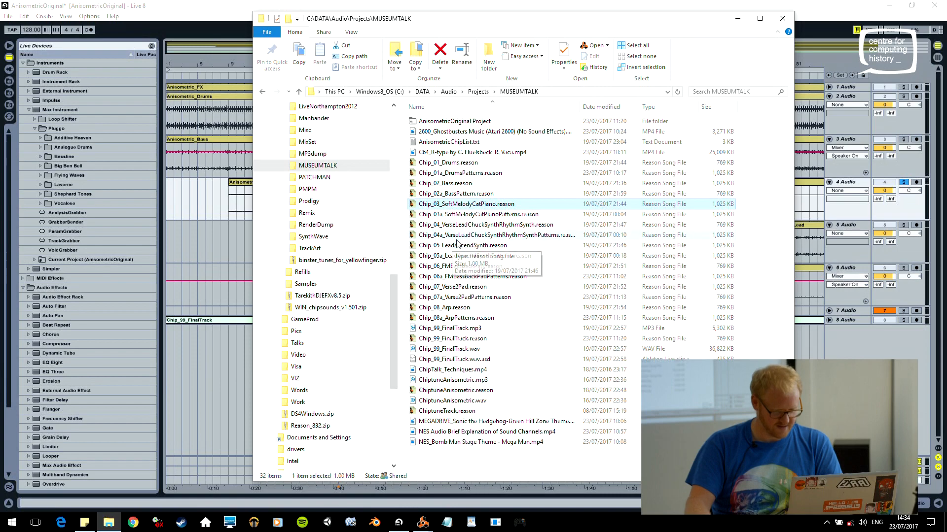
pyautogui.doubleClick(510, 235)
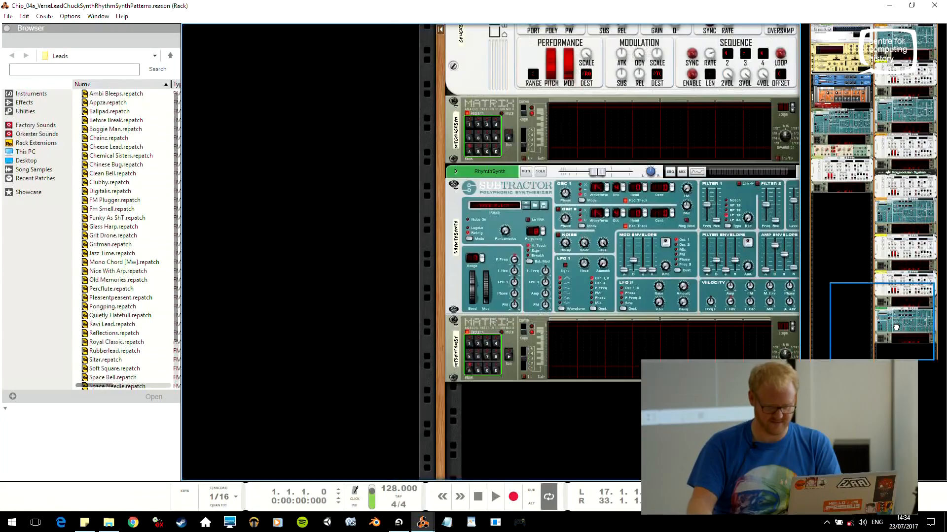
# Set the song position to bar 17 in the sequencer and audition the VerseLead Matrix pattern in the rack
pyautogui.moveTo(896, 328); pyautogui.dragTo(875, 192)
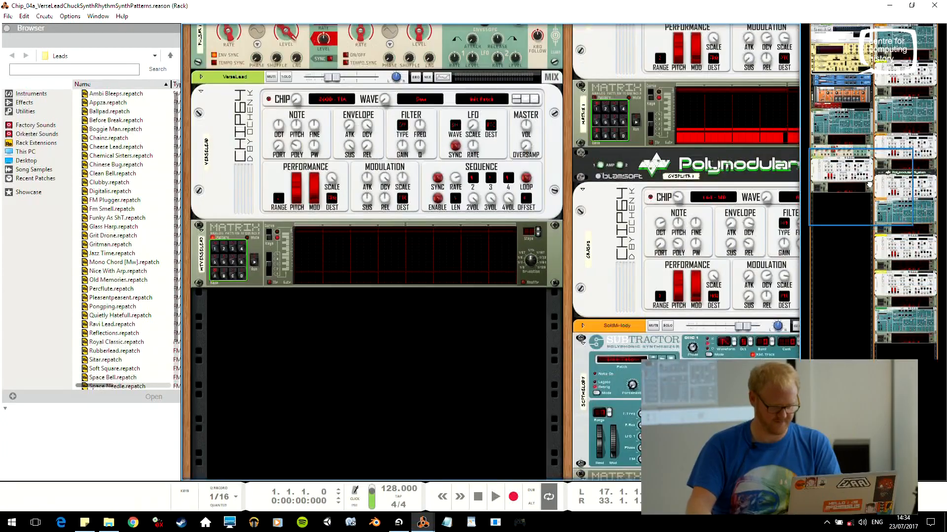
pyautogui.hotkey('alt', 'Tab')
pyautogui.click(501, 62)
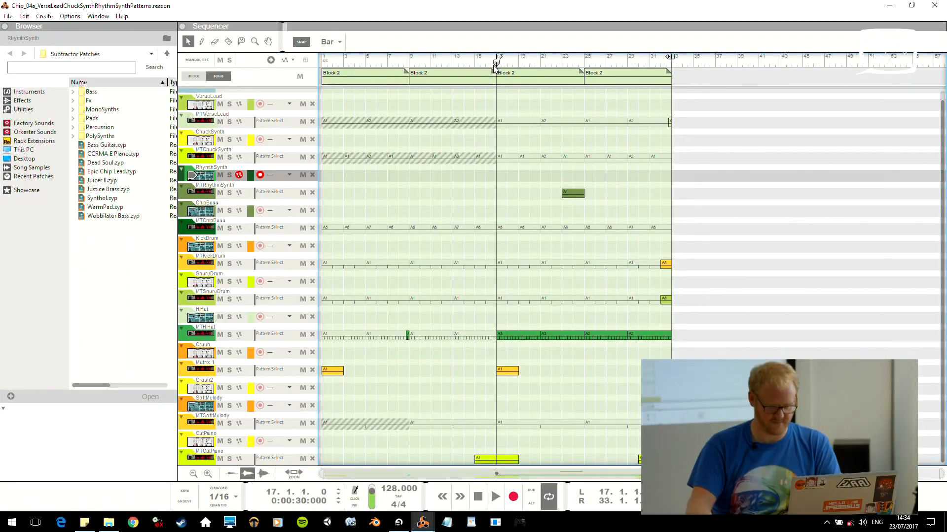
pyautogui.hotkey('alt', 'Tab')
pyautogui.click(255, 232)
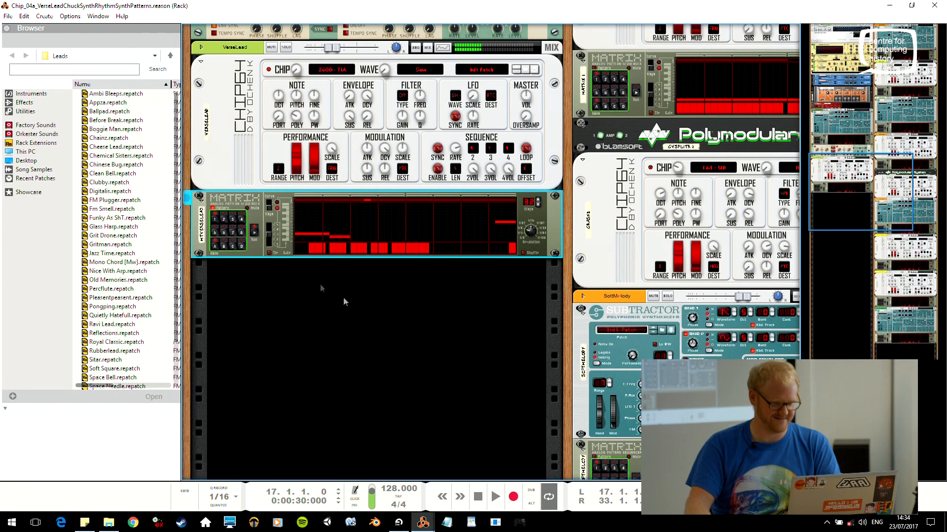
pyautogui.scroll(3, 301, 270)
pyautogui.click(254, 291)
# Run the ChuckSynth Matrix pattern in the rack to hear its sound
pyautogui.moveTo(892, 190); pyautogui.dragTo(919, 226)
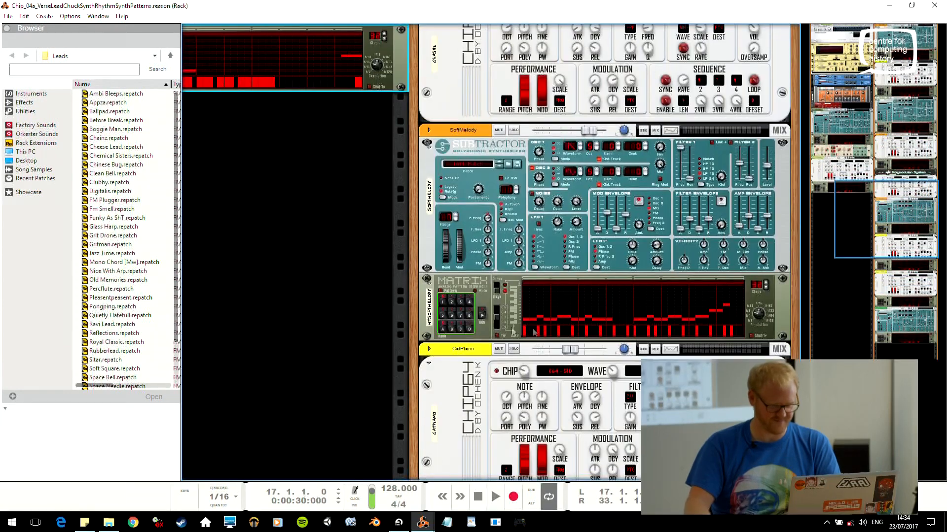
pyautogui.scroll(-6, 504, 312)
pyautogui.scroll(-5, 504, 312)
pyautogui.click(480, 248)
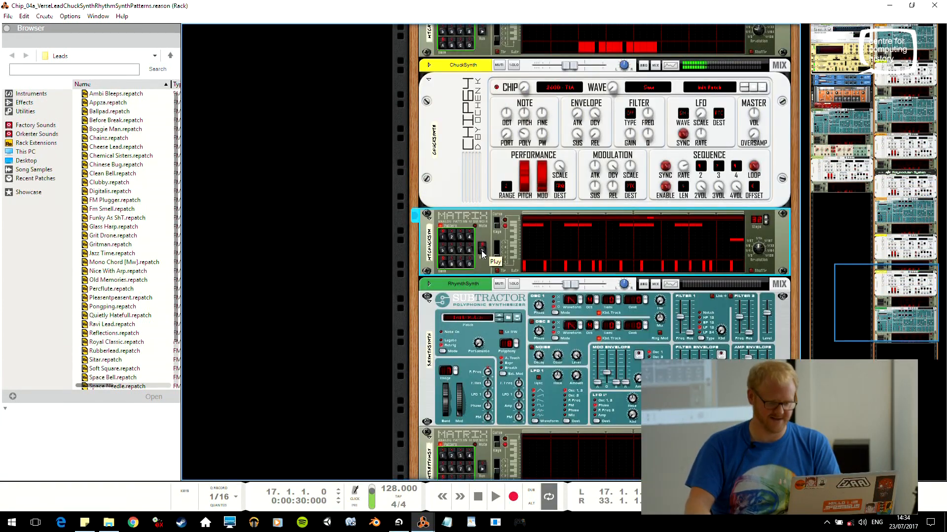
# Return to the VerseLead devices in the rack, run their Matrix pattern again, and stop it
pyautogui.moveTo(907, 326); pyautogui.dragTo(872, 222)
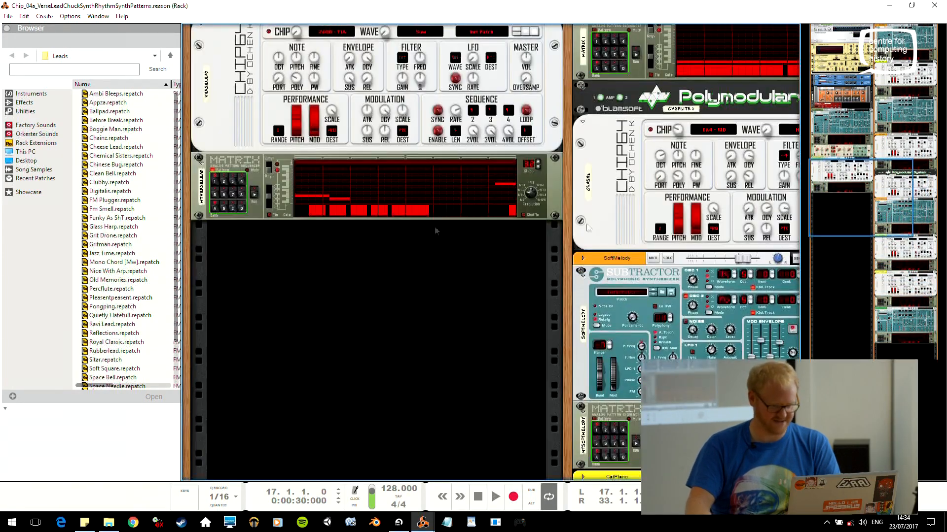
pyautogui.scroll(4, 305, 245)
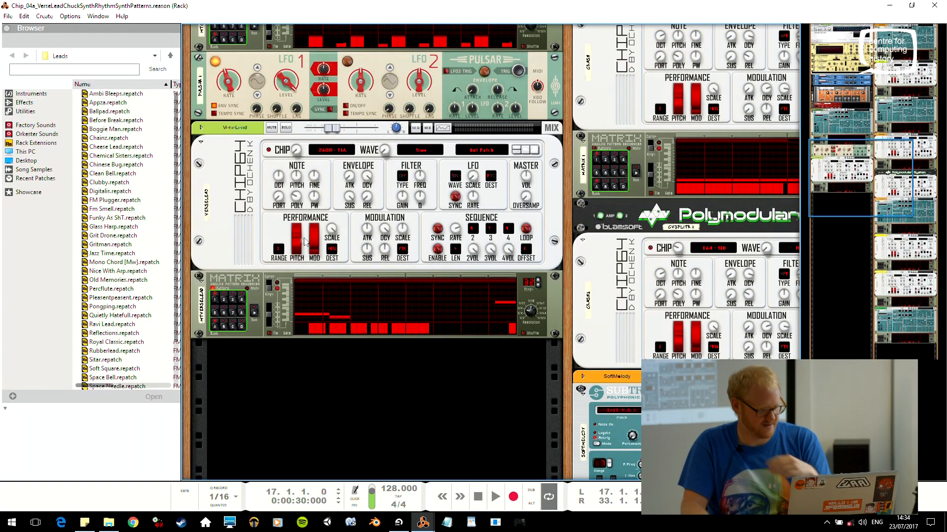
pyautogui.click(253, 315)
pyautogui.click(254, 251)
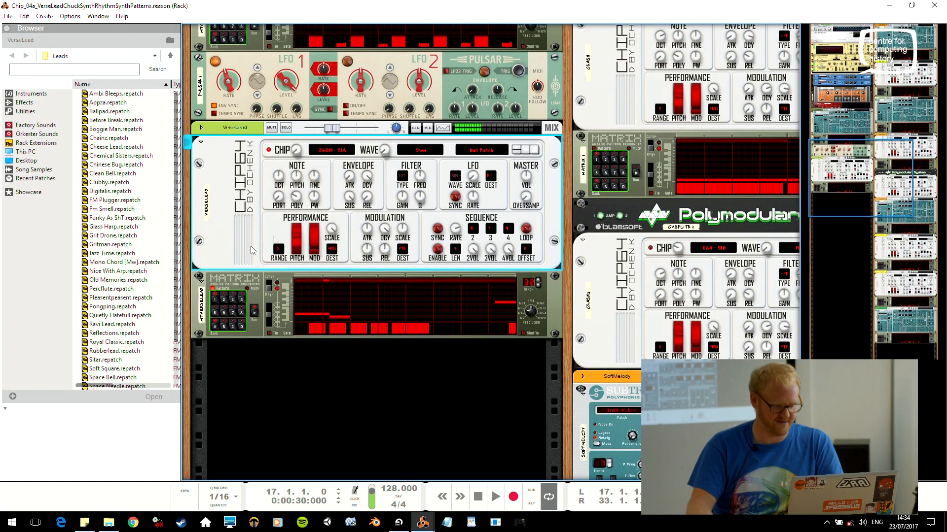
pyautogui.click(248, 320)
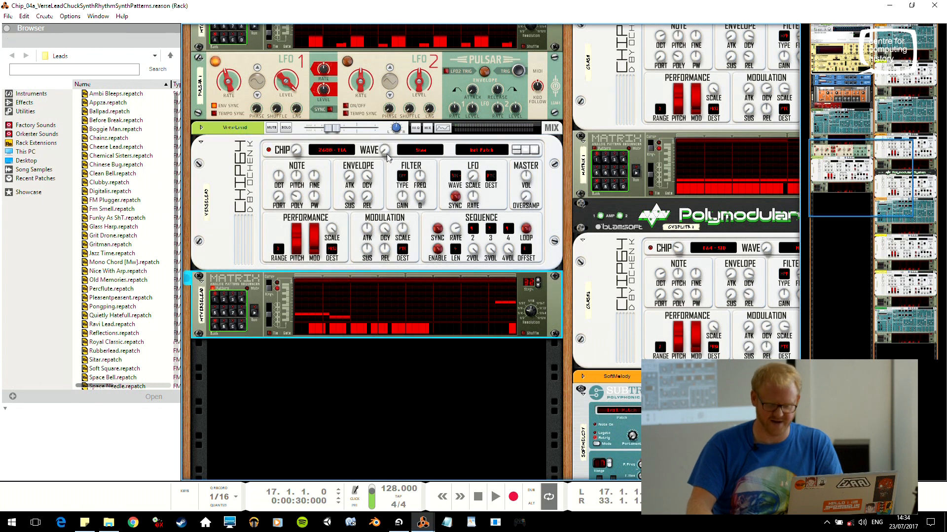
# Set the VerseLead Chip64 to the C64 - SID chip with the Triangle wave, and audition its Matrix pattern
pyautogui.moveTo(388, 157); pyautogui.dragTo(388, 140)
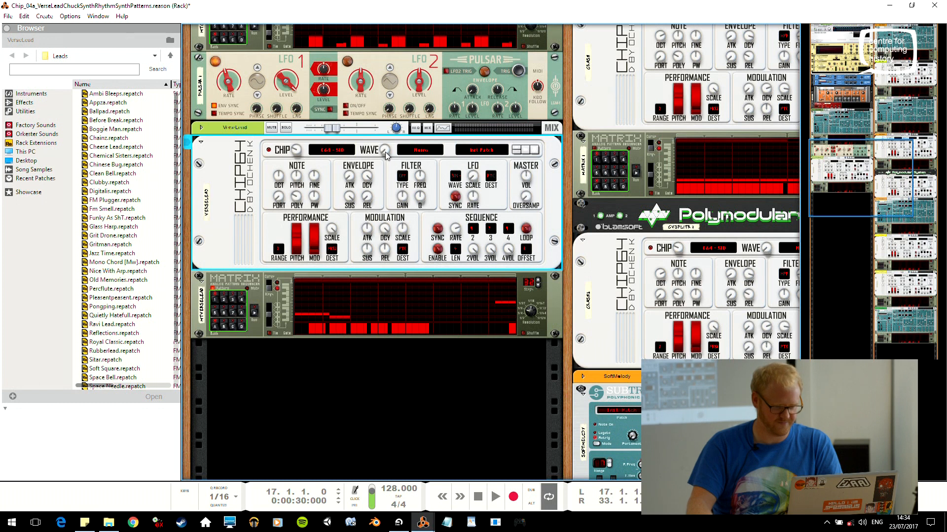
pyautogui.click(255, 312)
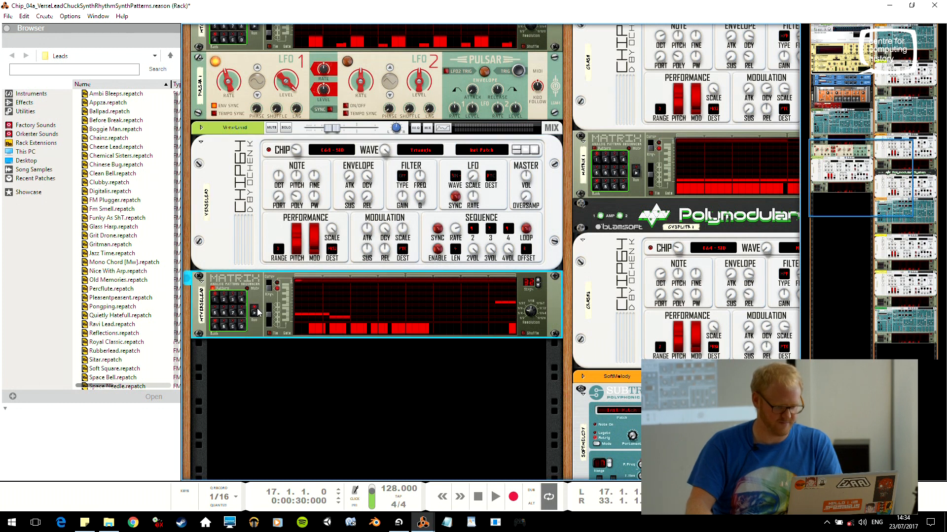
pyautogui.click(241, 251)
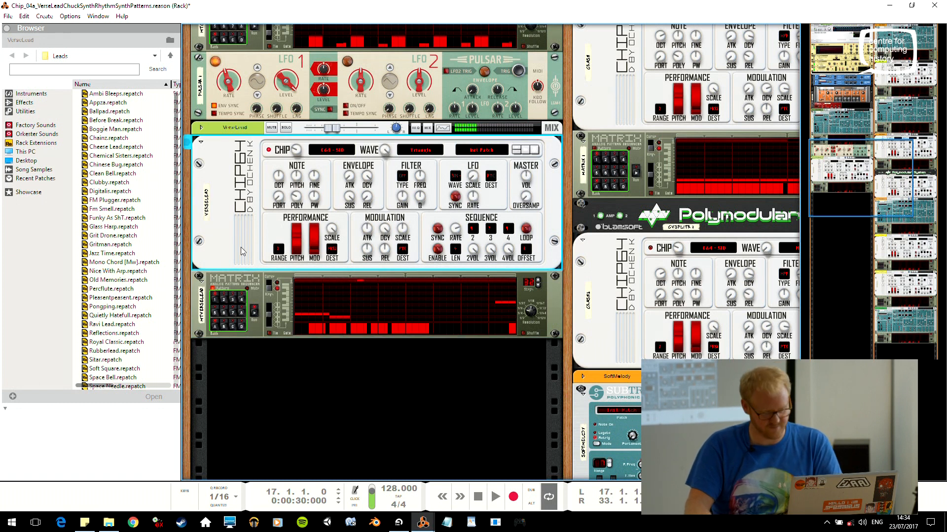
pyautogui.click(255, 314)
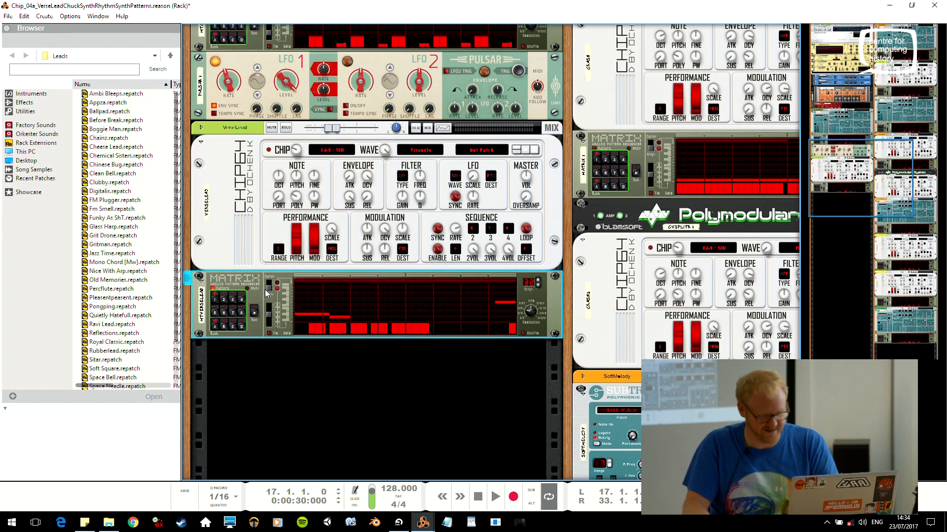
pyautogui.click(285, 176)
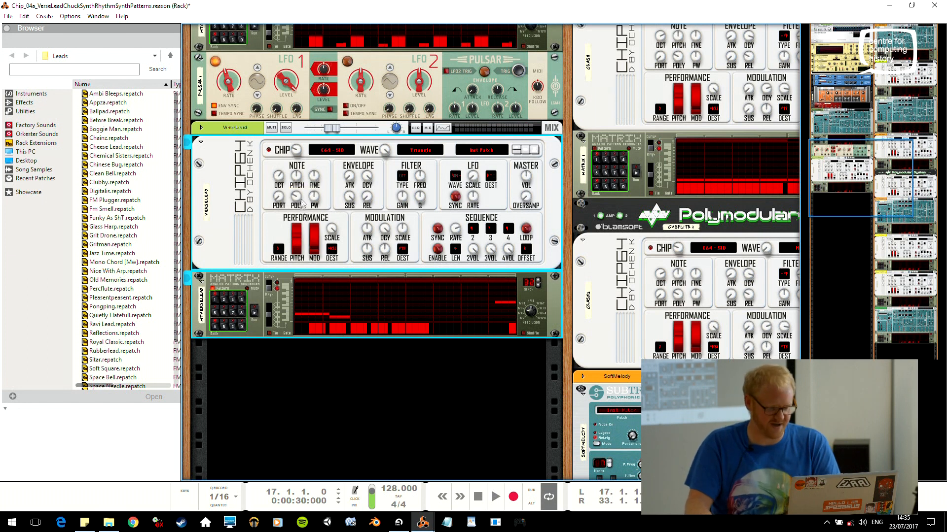
pyautogui.moveTo(300, 208)
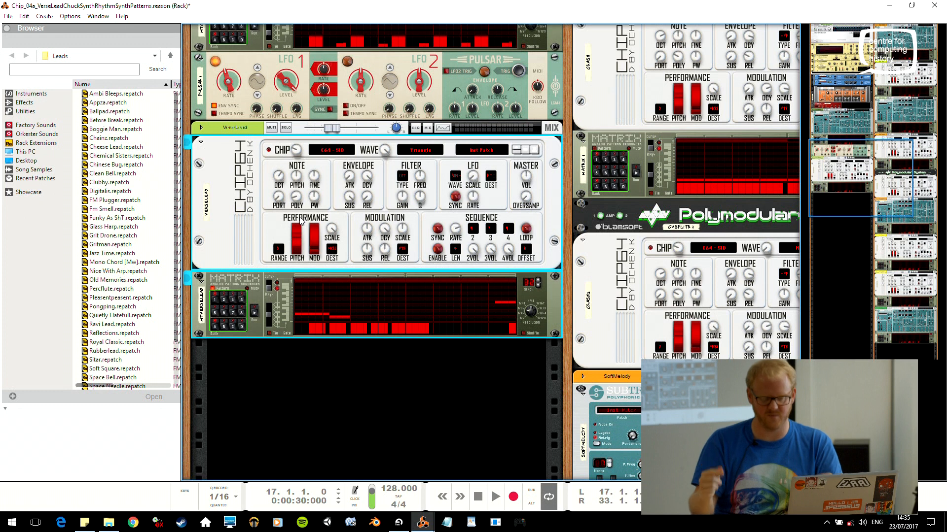
pyautogui.click(261, 233)
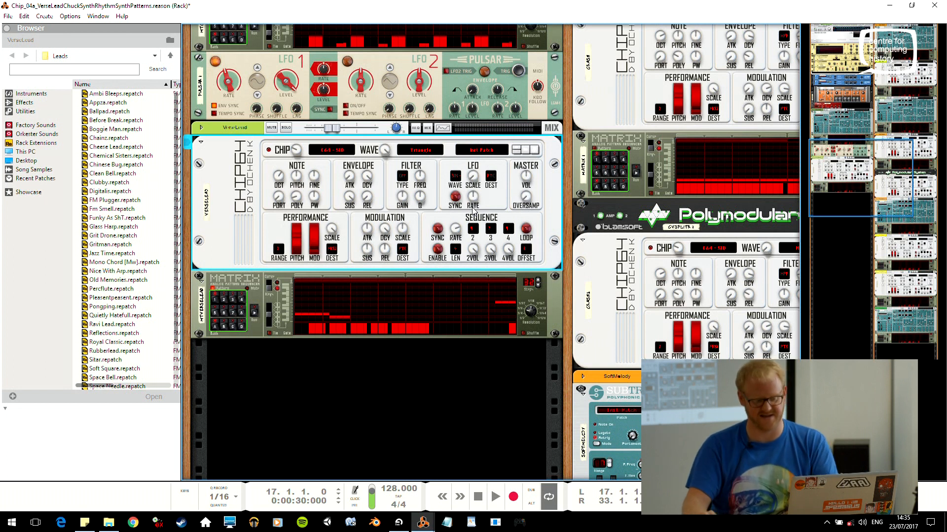
# Set the VerseLead Chip64 sequence to length 2 with its second note at 12, and raise the sequence rate to 92%
pyautogui.click(464, 252)
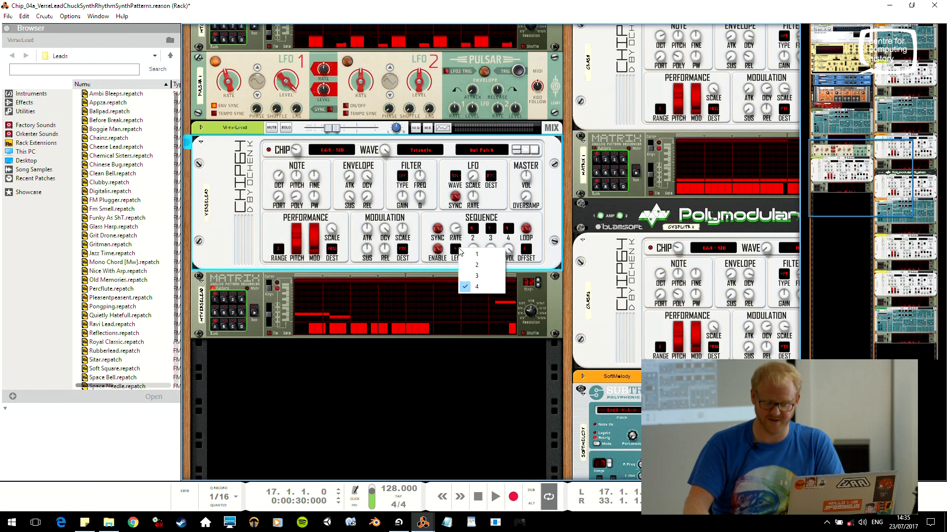
pyautogui.click(481, 265)
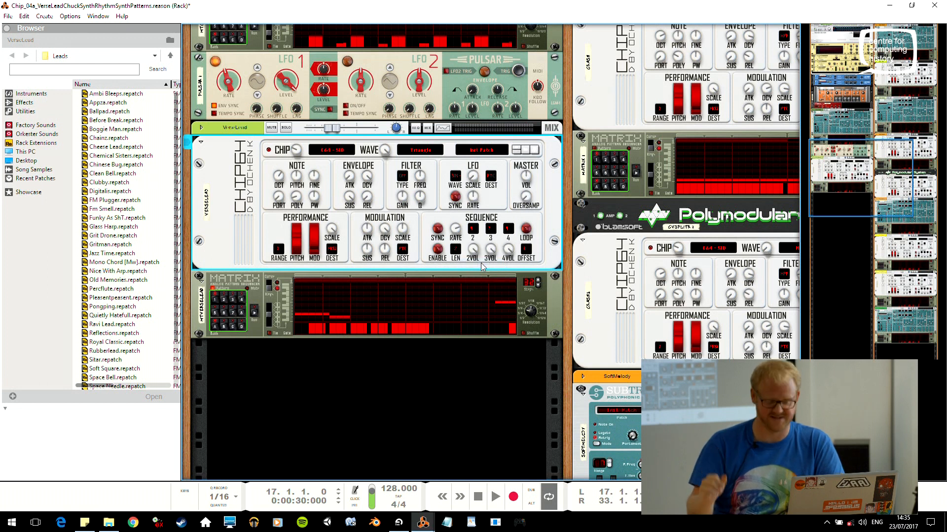
pyautogui.click(473, 229)
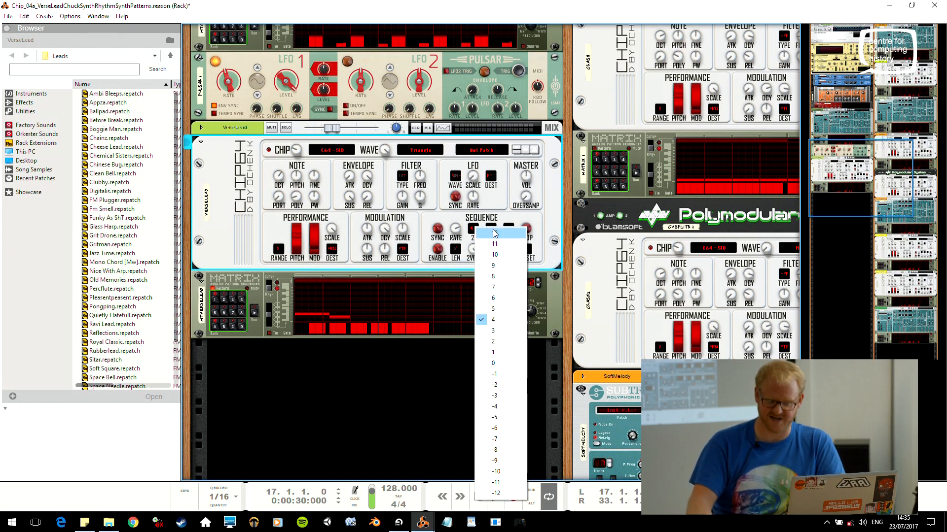
pyautogui.click(494, 233)
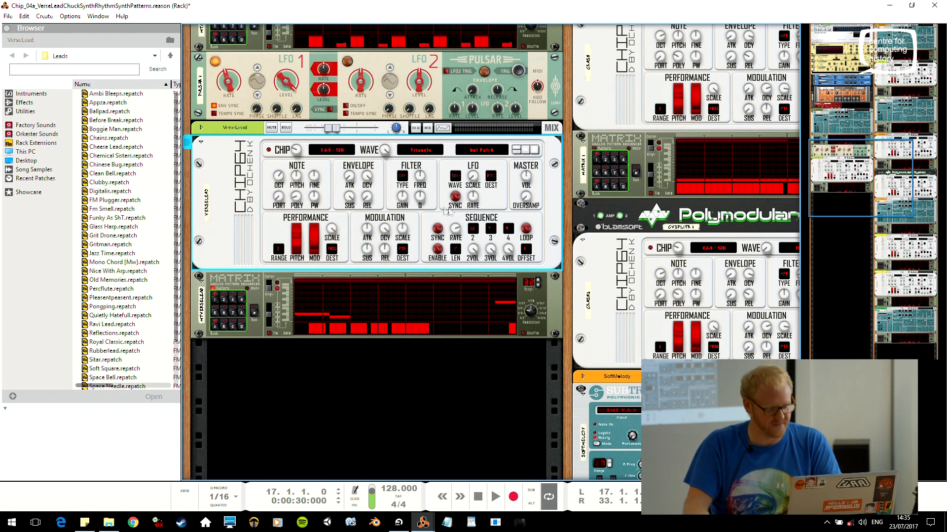
pyautogui.moveTo(457, 232)
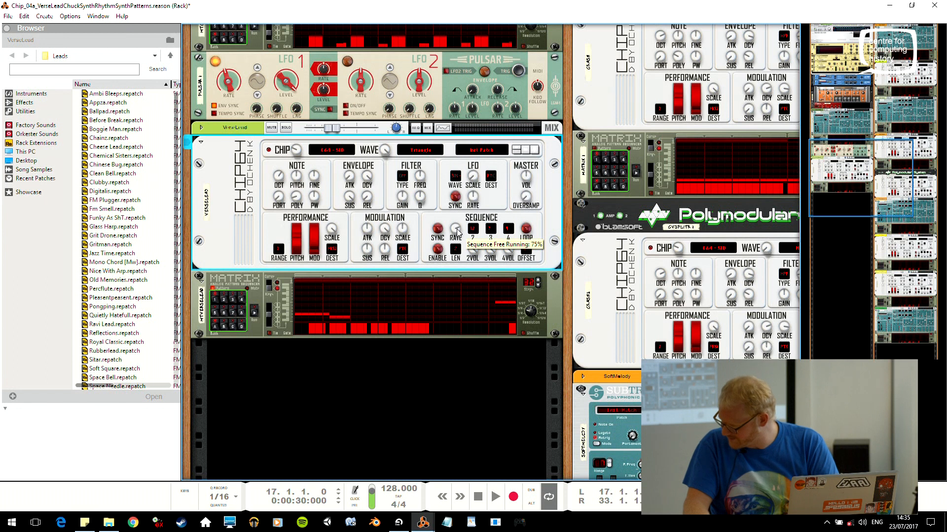
pyautogui.moveTo(460, 220); pyautogui.dragTo(465, 211)
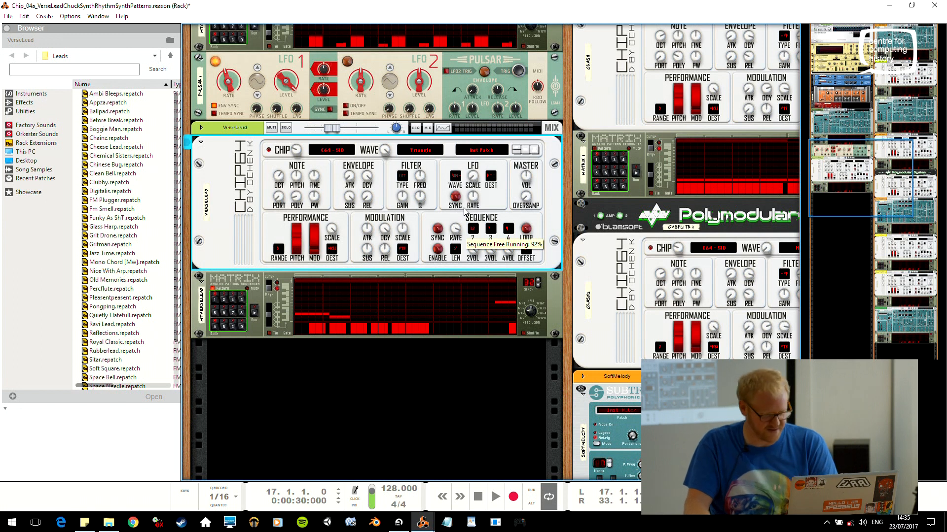
# Enable the VerseLead Chip64 sequence and audition the Matrix pattern with the sequence switched on and off
pyautogui.click(437, 249)
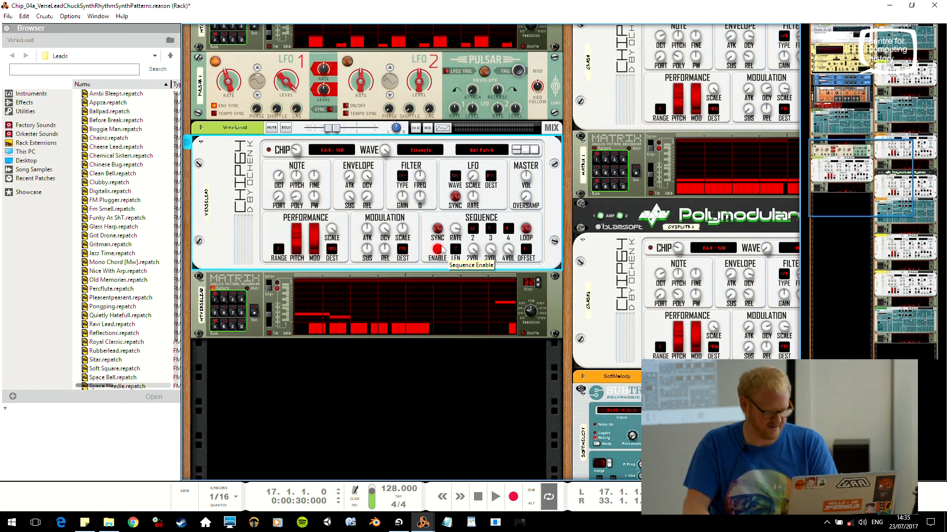
pyautogui.click(254, 312)
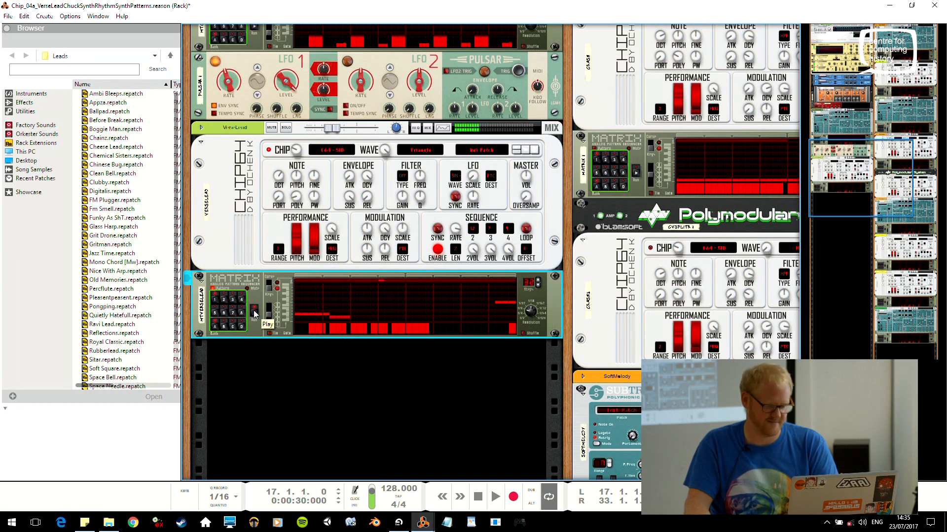
pyautogui.click(255, 312)
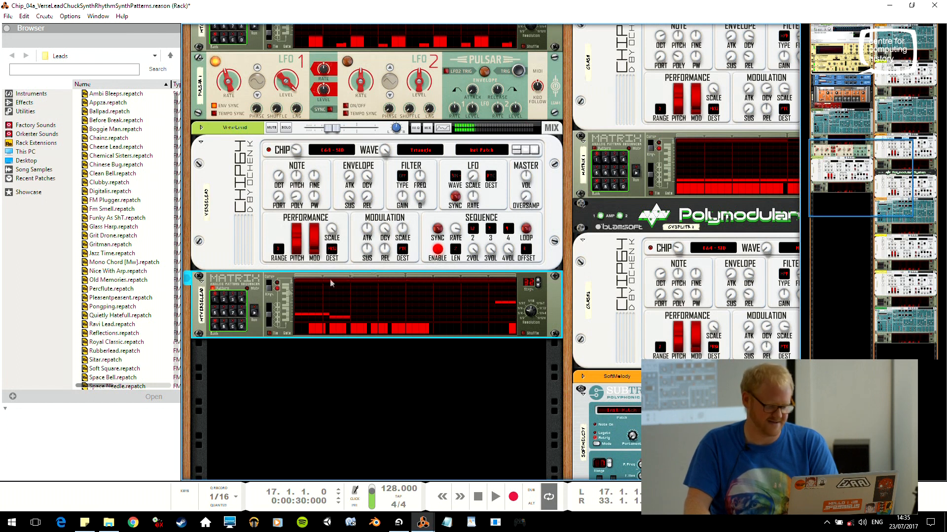
pyautogui.click(437, 250)
pyautogui.click(255, 314)
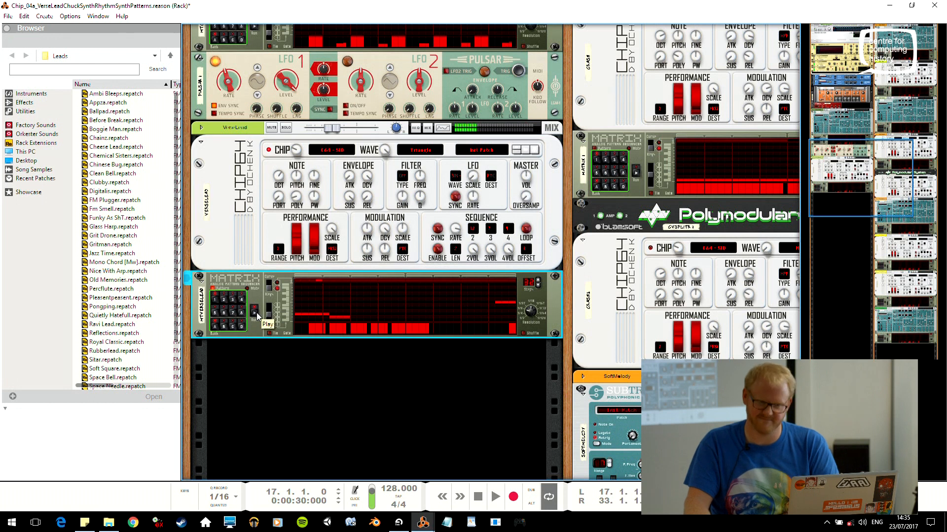
pyautogui.click(437, 249)
pyautogui.click(255, 313)
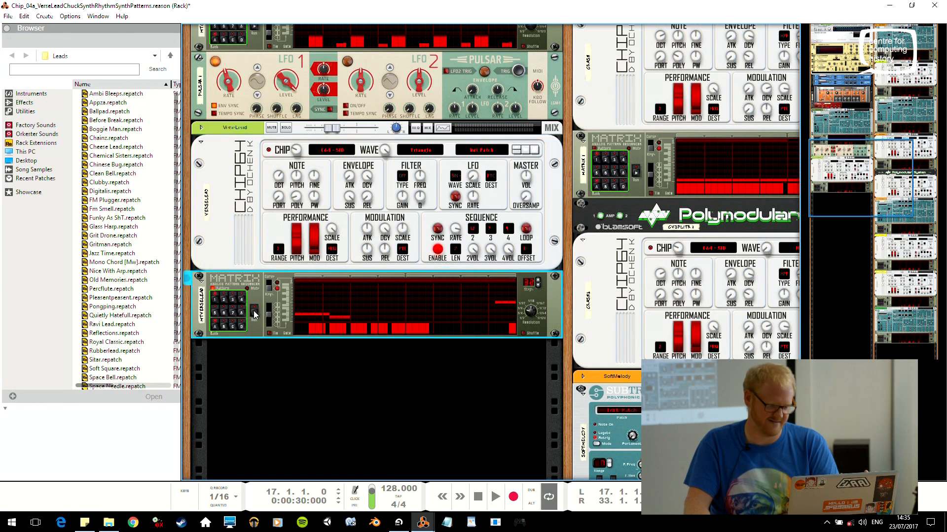
pyautogui.click(255, 313)
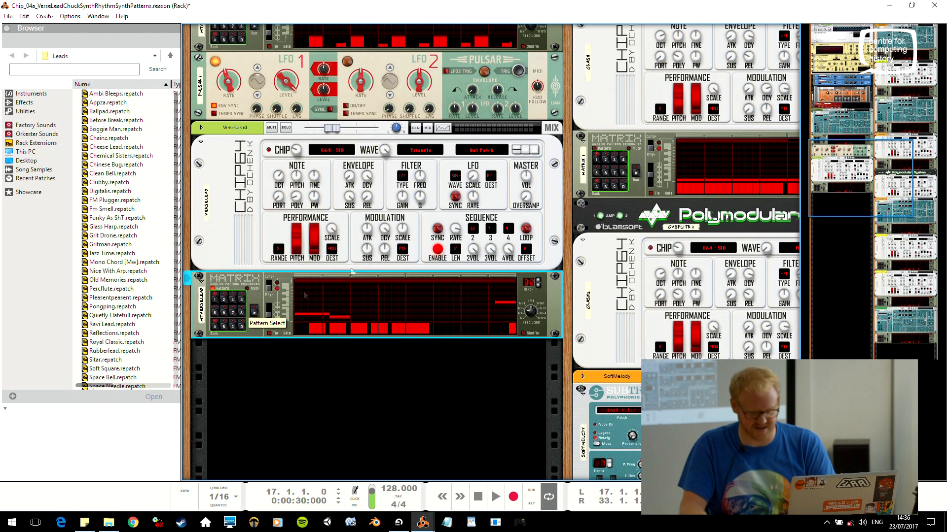
# Raise the VerseLead Chip64 envelope decay to 56% while its Matrix pattern runs, and stop the pattern
pyautogui.click(352, 199)
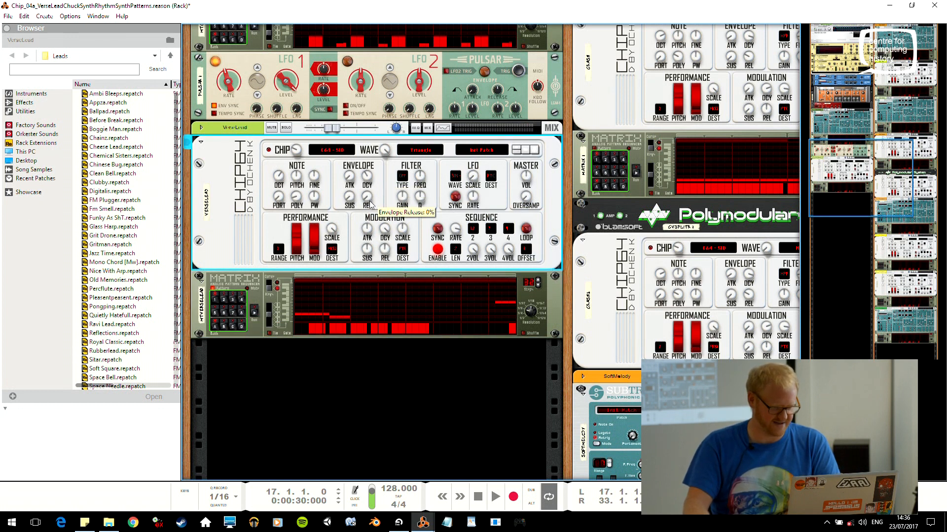
pyautogui.click(255, 311)
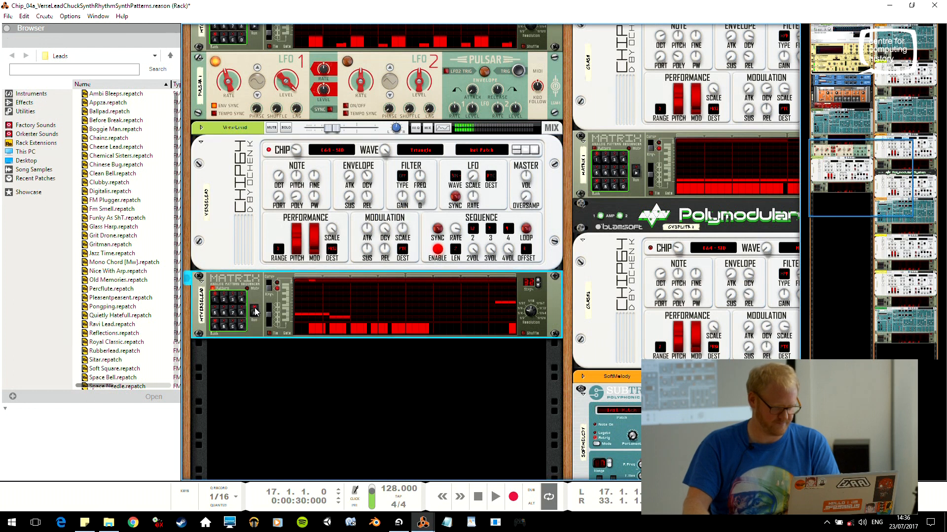
pyautogui.moveTo(371, 176); pyautogui.dragTo(370, 158)
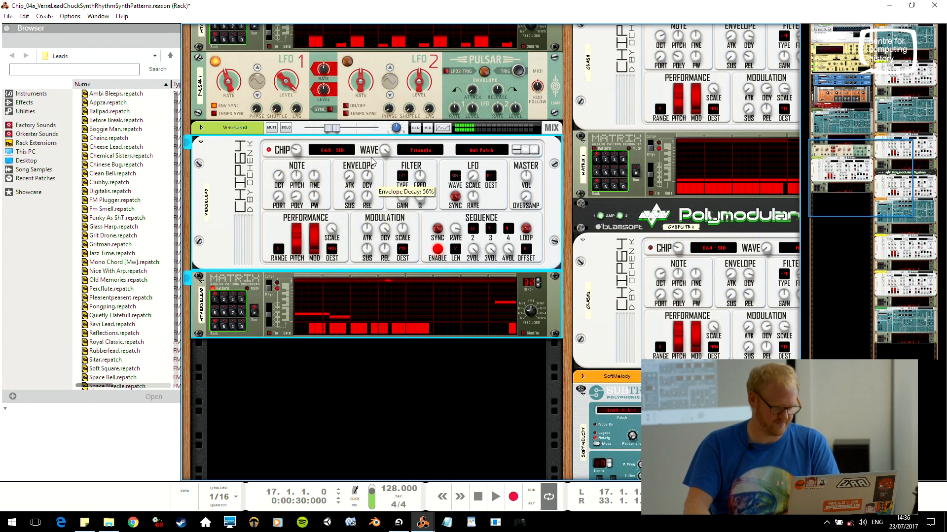
pyautogui.click(254, 310)
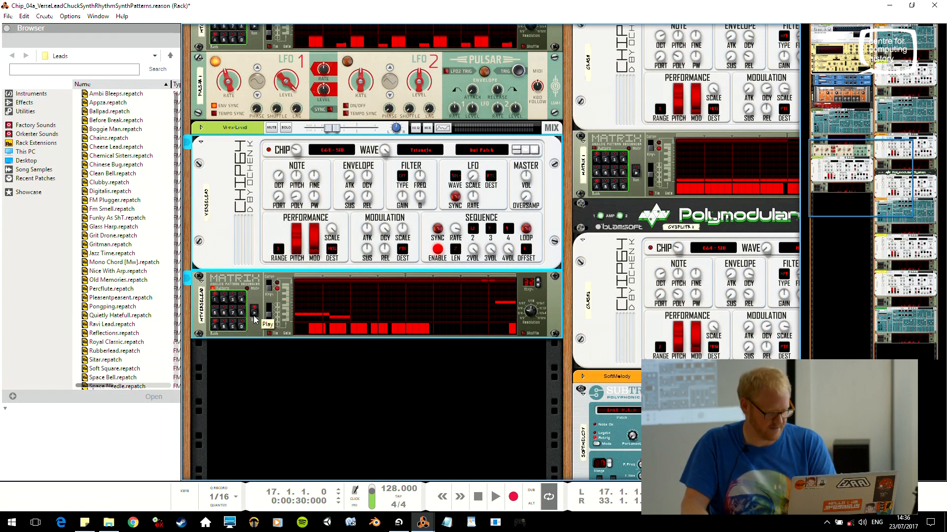
# Go to the ChuckSynth devices in the rack and audition their Matrix pattern
pyautogui.moveTo(898, 194); pyautogui.dragTo(924, 239)
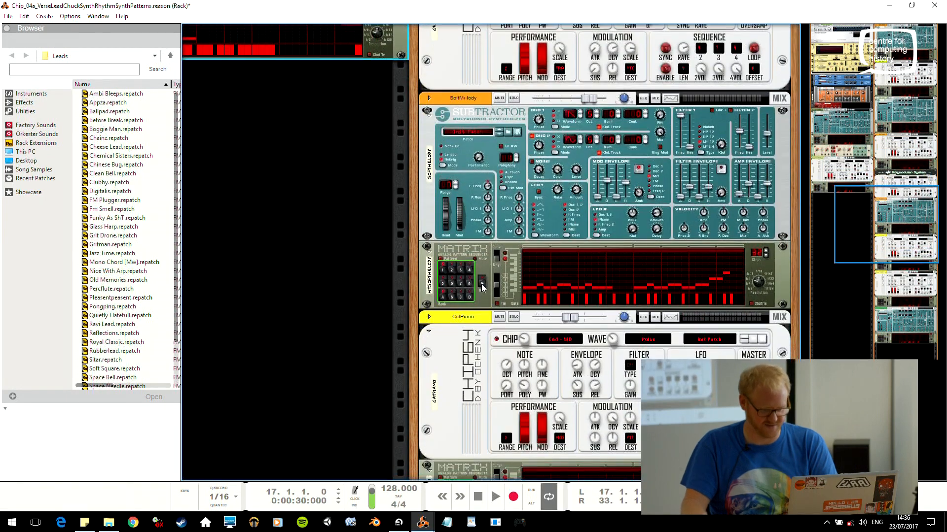
pyautogui.scroll(-10, 484, 296)
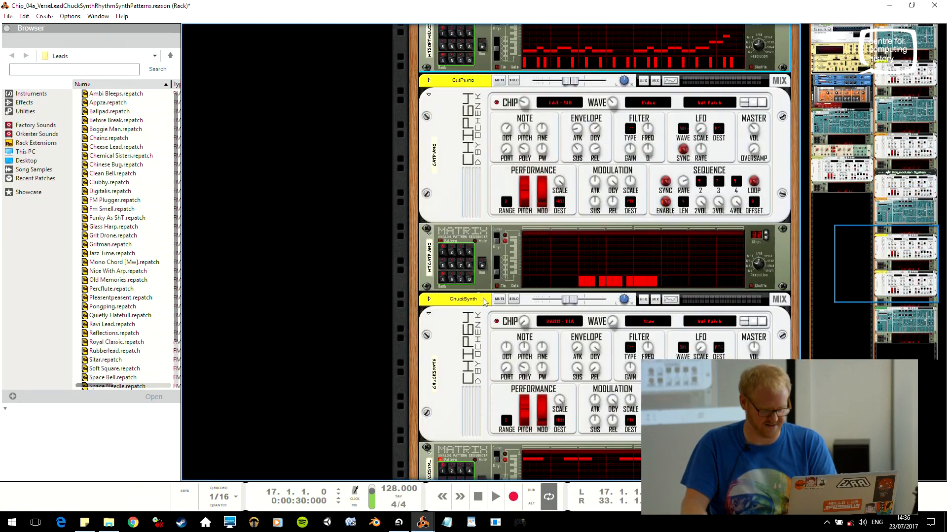
pyautogui.click(484, 304)
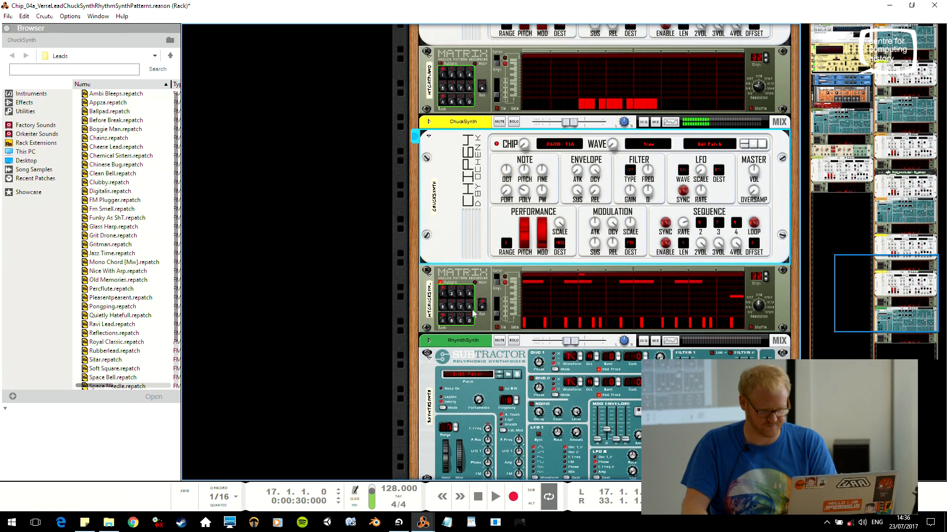
pyautogui.click(482, 305)
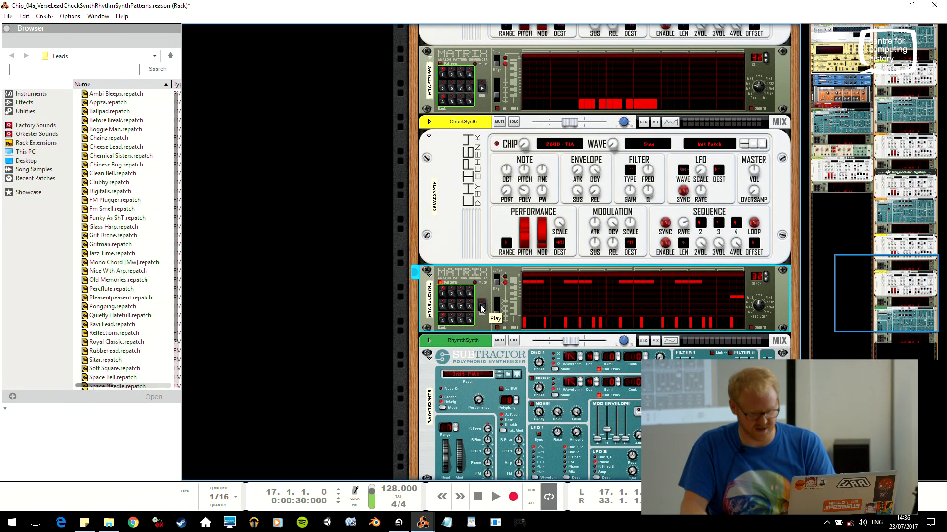
# Enable the ChuckSynth Chip64 sequence with a changed second note and a 94% rate, and audition its Matrix pattern
pyautogui.click(666, 243)
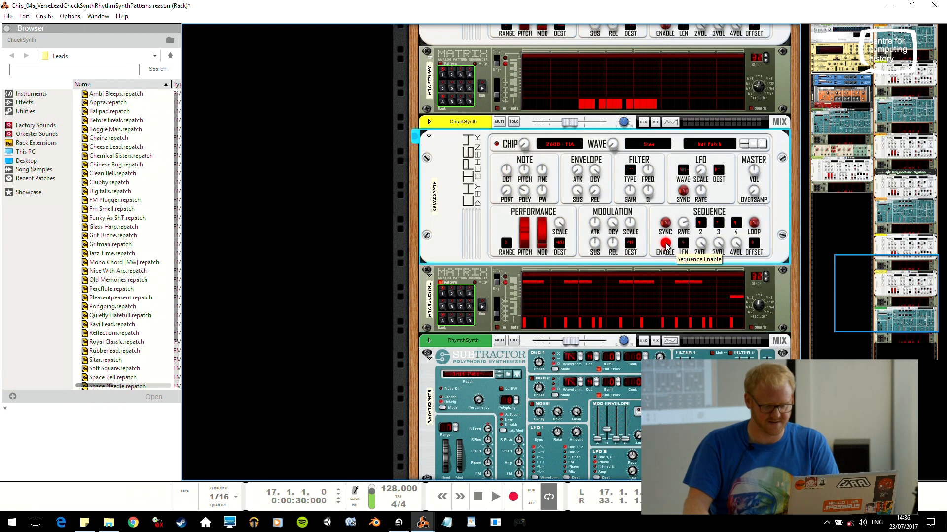
pyautogui.click(703, 224)
pyautogui.click(732, 229)
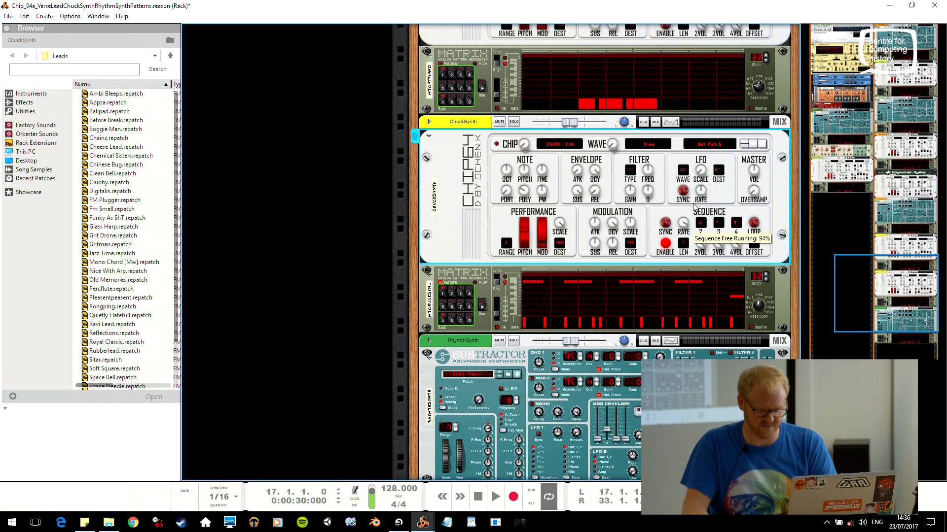
pyautogui.click(562, 270)
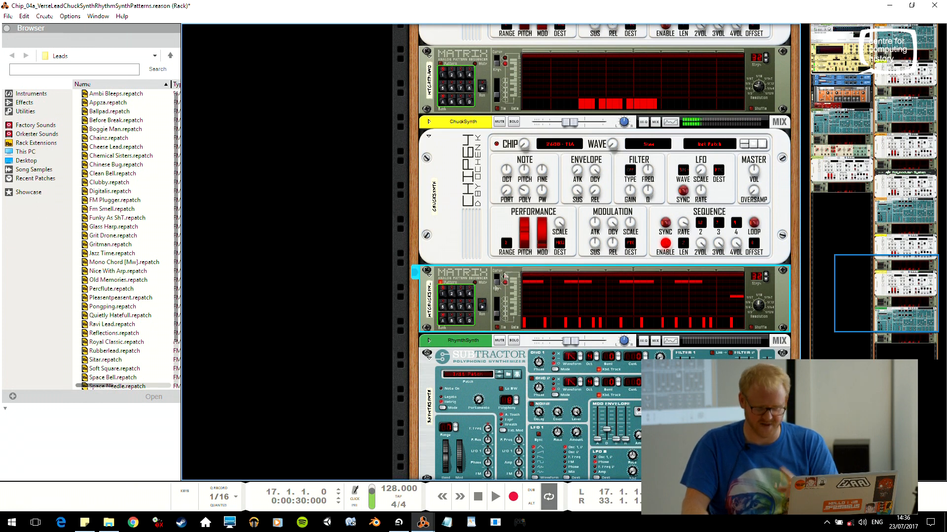
pyautogui.moveTo(525, 193)
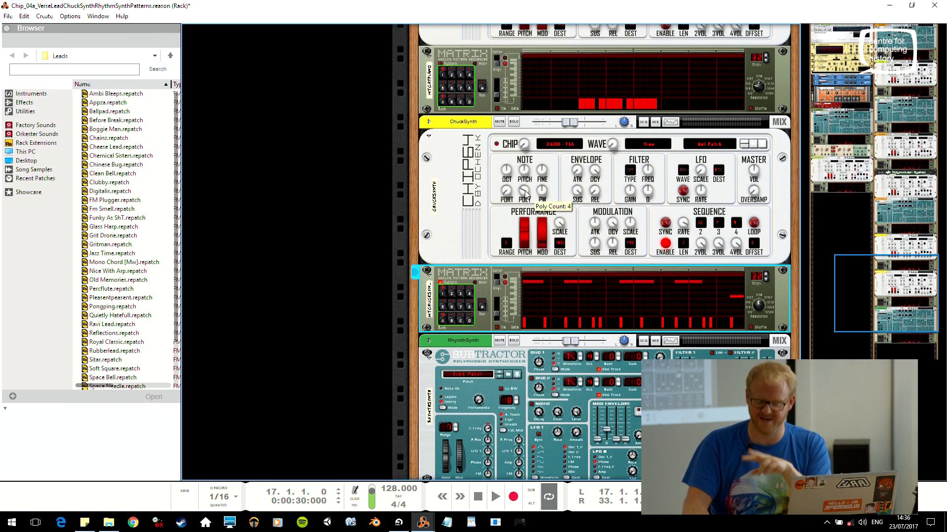
pyautogui.click(483, 306)
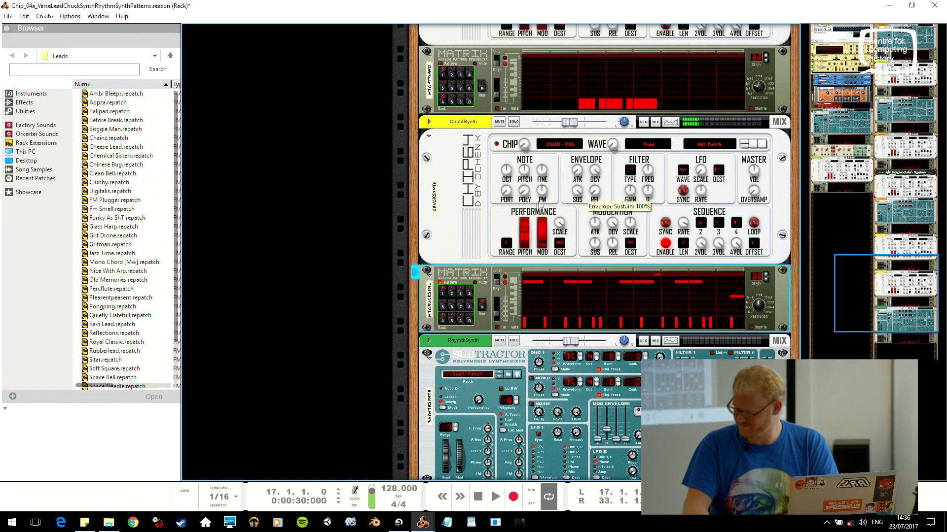
pyautogui.click(485, 307)
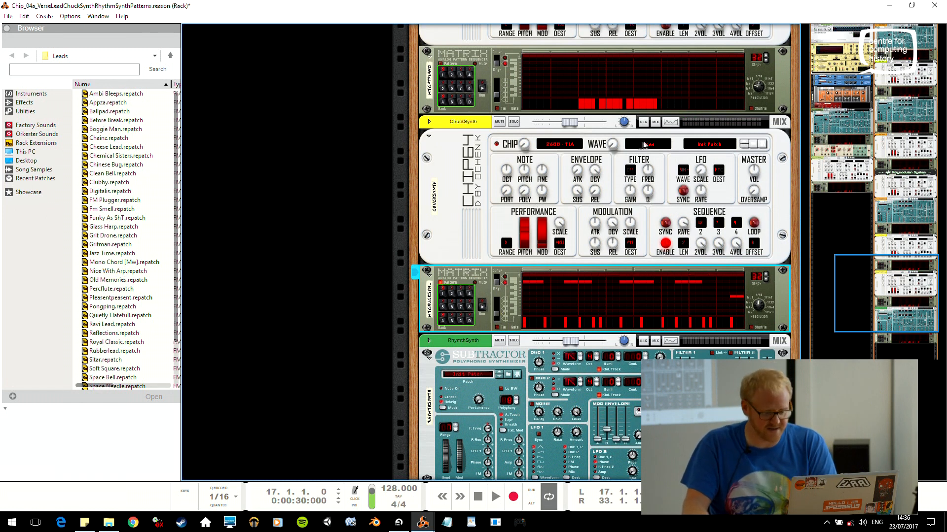
# Switch the ChuckSynth Chip64 to the C64 - SID chip with the Pulse wave, and audition its Matrix pattern
pyautogui.click(527, 146)
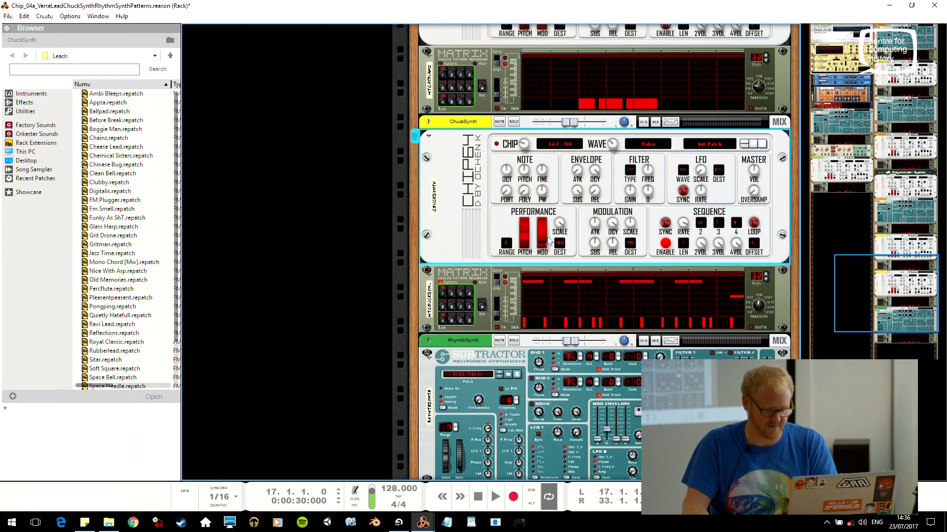
pyautogui.click(484, 307)
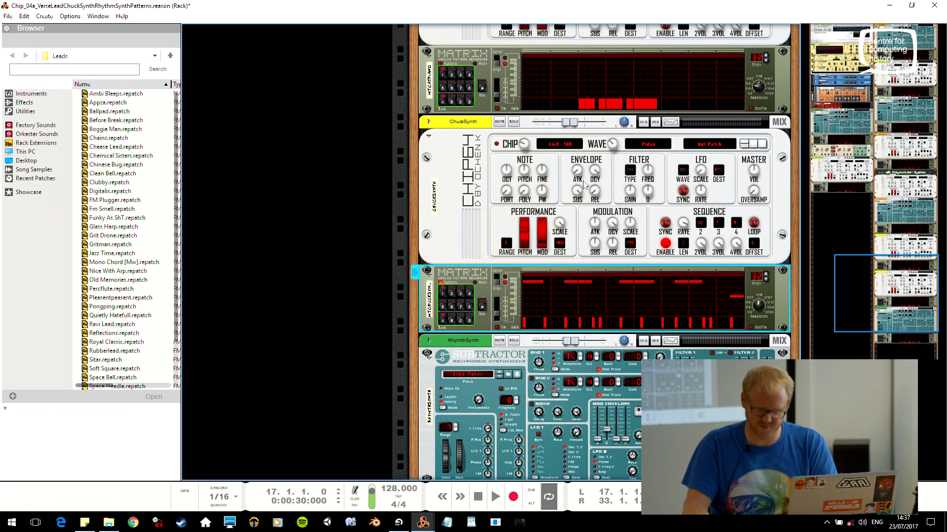
# Set the song position to bar 23 in the sequencer and audition the RhymthSynth Matrix pattern in the rack
pyautogui.scroll(-5, 565, 182)
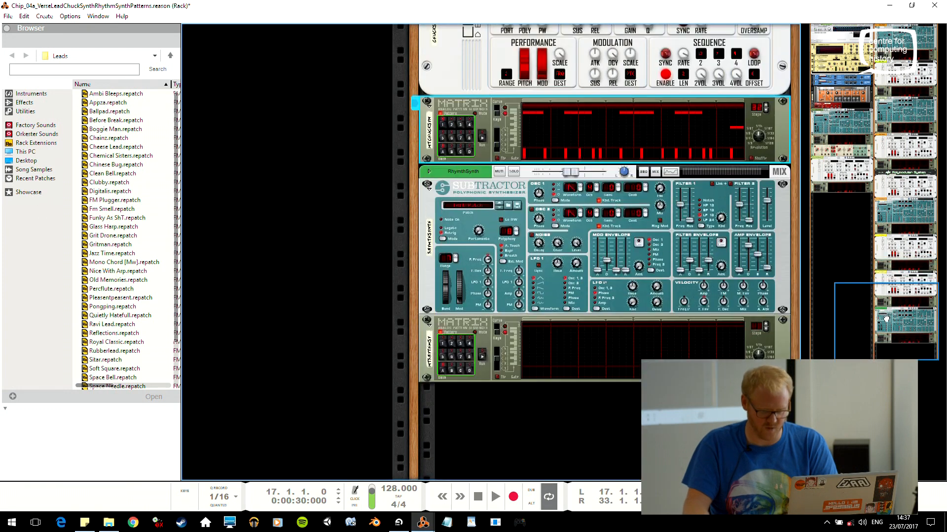
pyautogui.hotkey('alt', 'Tab')
pyautogui.moveTo(572, 61); pyautogui.dragTo(563, 61)
pyautogui.hotkey('alt', 'Tab')
pyautogui.click(484, 354)
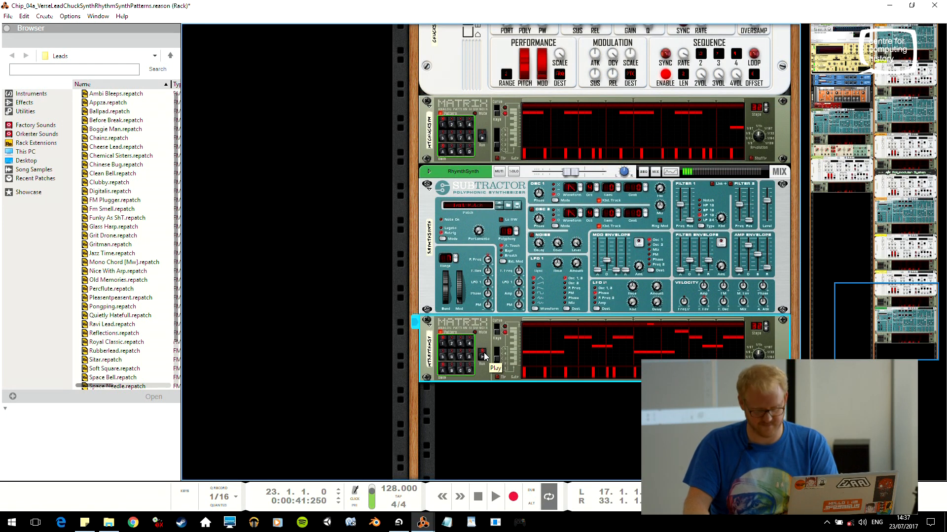
# Switch to the AnisometricOriginal set in Live, play the original track from bar 23, and return to the Reason rack
pyautogui.hotkey('alt', 'Tab')
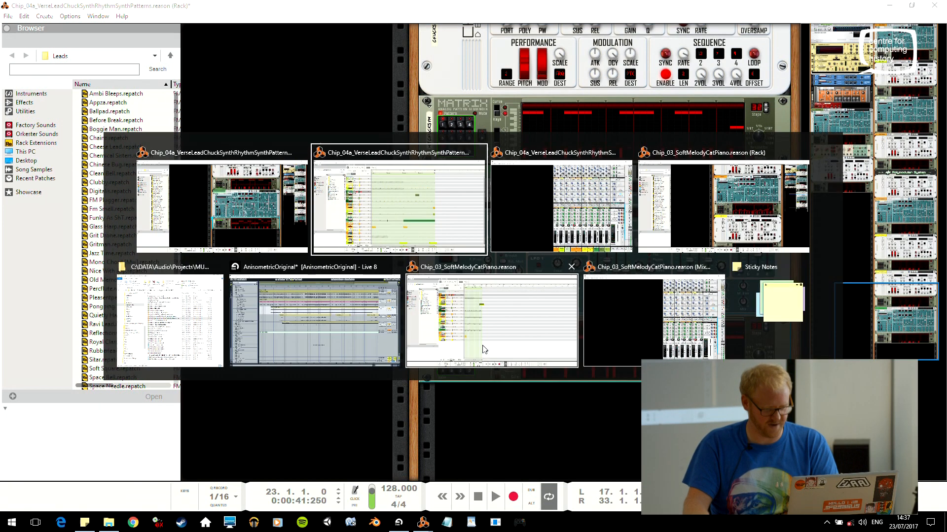
pyautogui.click(347, 321)
pyautogui.press('space')
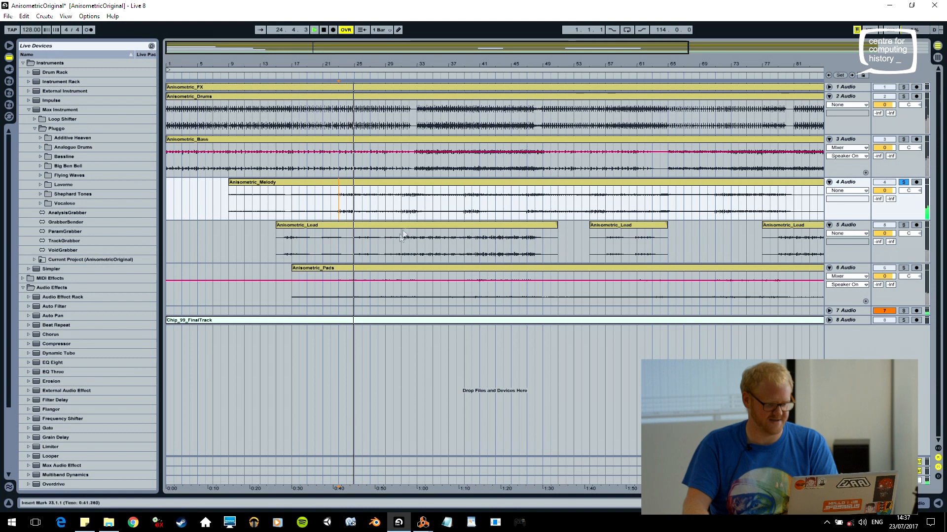
pyautogui.hotkey('alt', 'Tab')
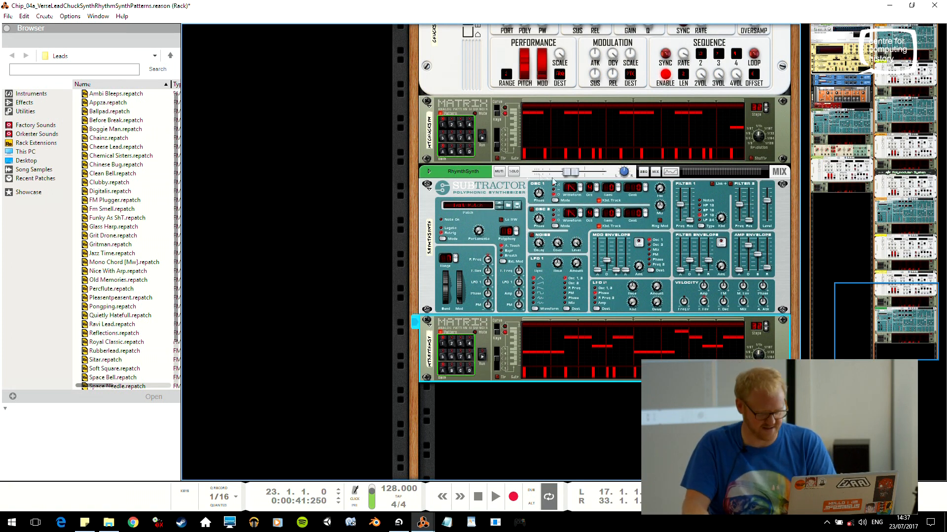
# Change the RhymthSynth SubTractor's oscillator waveforms, set oscillator 2's octave to 3, and select the ChuckSynth Matrix
pyautogui.click(580, 187)
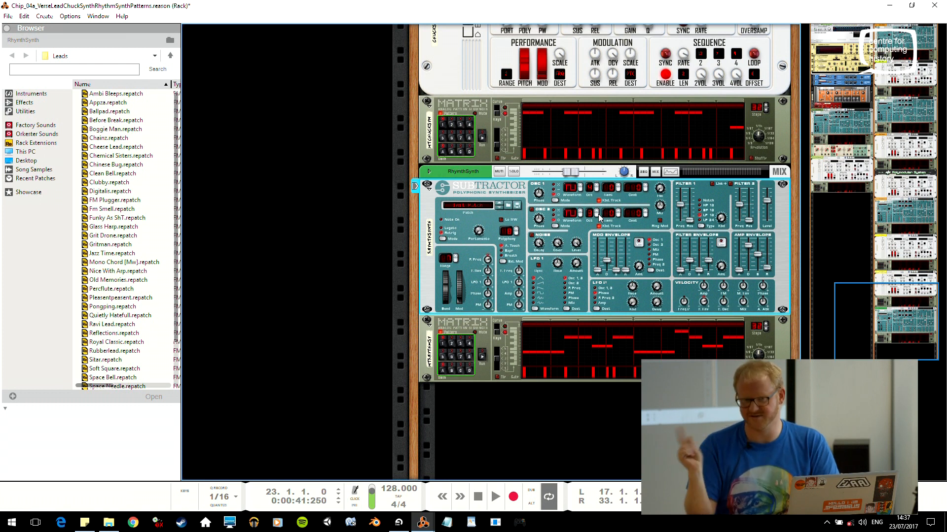
pyautogui.click(480, 137)
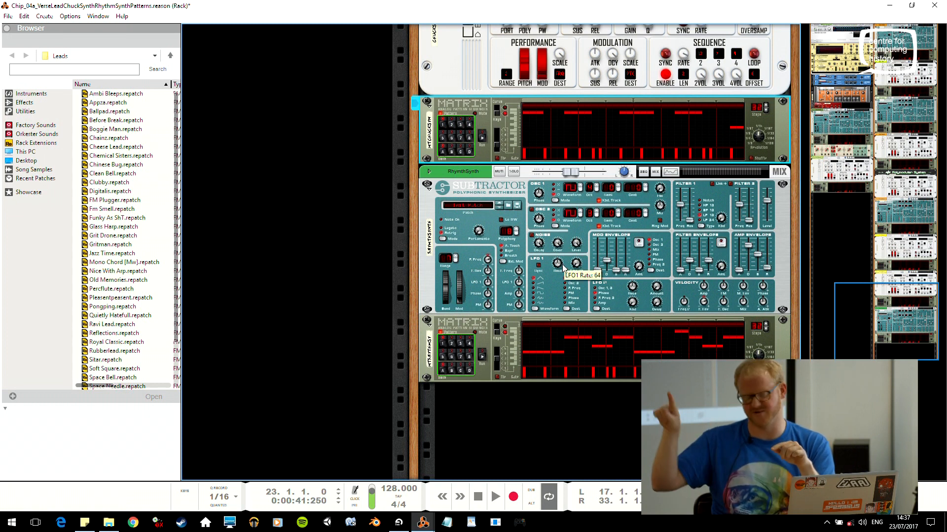
# Enable tempo sync on LFO 1 of the RhythmSynth Subtractor and adjust its waveform and rate
pyautogui.click(535, 295)
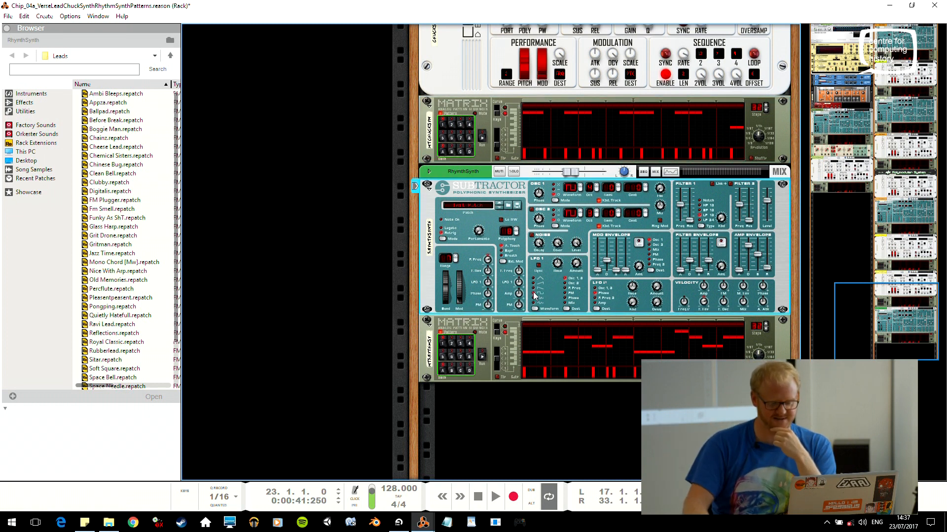
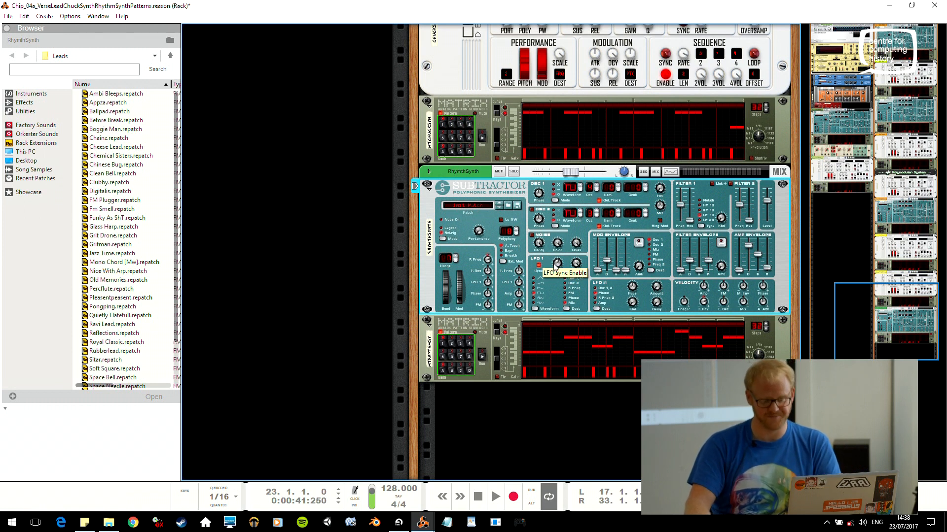
pyautogui.click(538, 267)
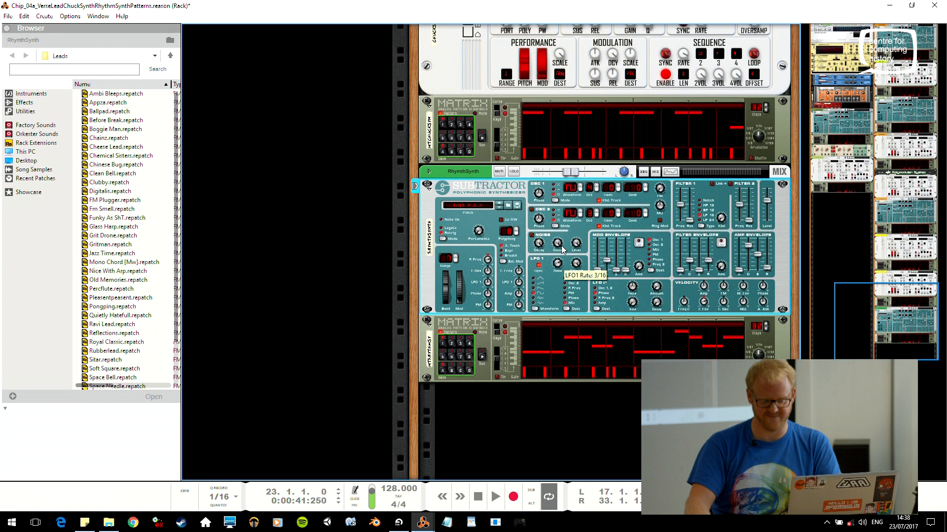
pyautogui.moveTo(562, 248); pyautogui.dragTo(576, 216)
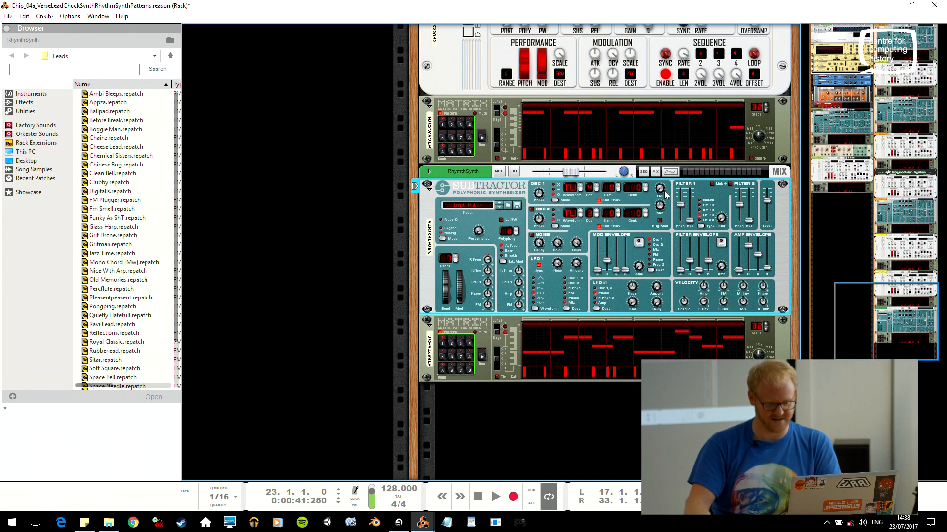
# Audition the RhythmSynth's Matrix pattern while adjusting the Subtractor's amp envelope and raising its Filter 1 frequency
pyautogui.click(488, 354)
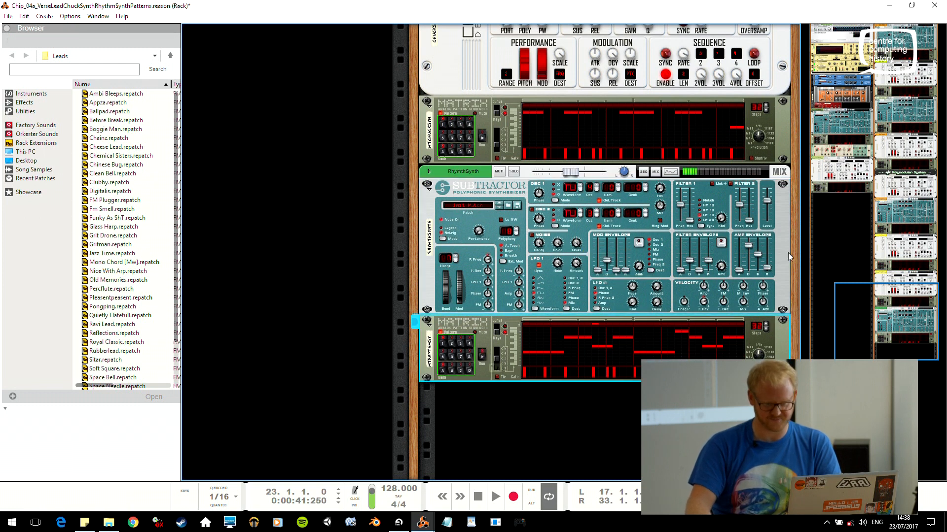
pyautogui.moveTo(756, 256); pyautogui.dragTo(773, 215)
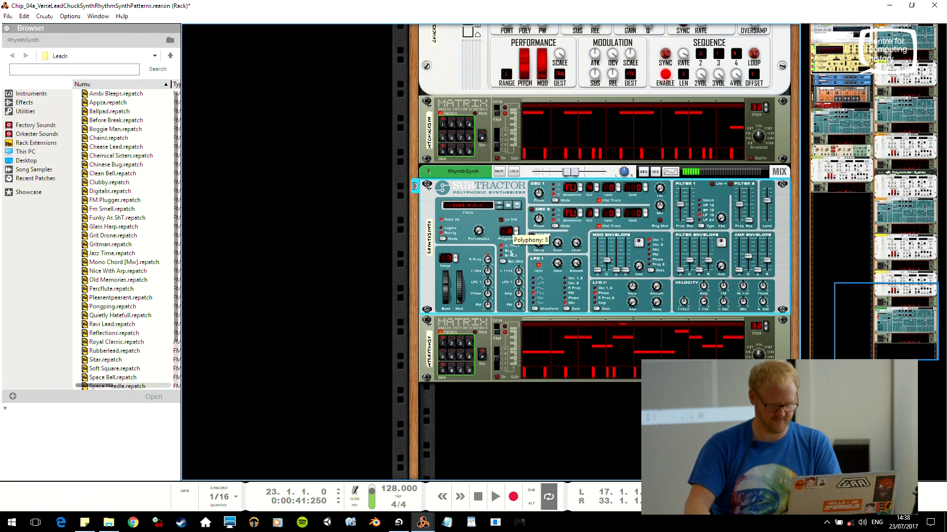
pyautogui.moveTo(679, 204); pyautogui.dragTo(680, 188)
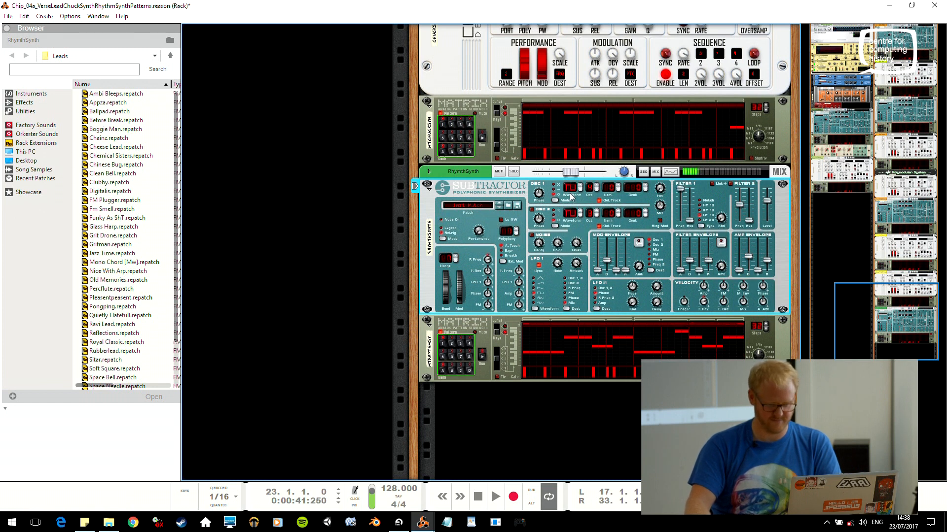
pyautogui.moveTo(748, 256); pyautogui.dragTo(767, 258)
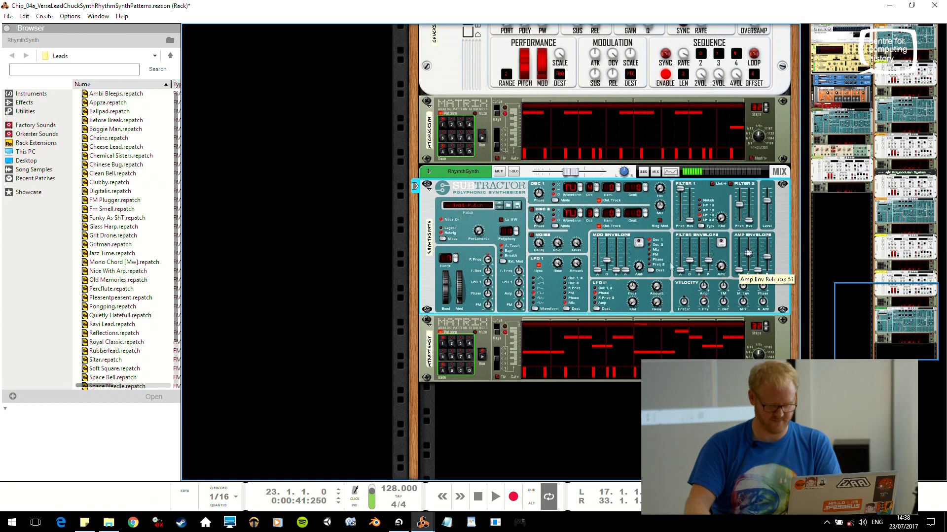
pyautogui.click(482, 358)
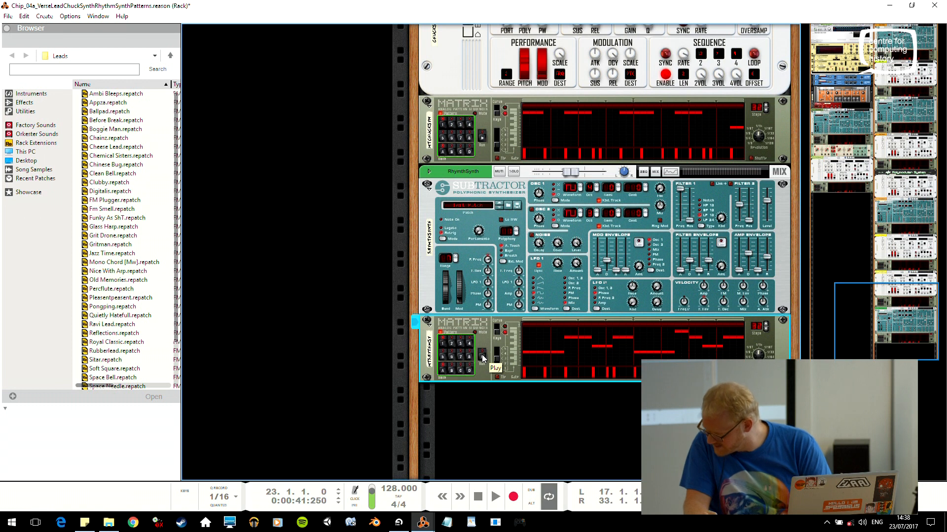
# Open Chip_04_VerseLeadChuckSynthRhythmSynth.reason from the MUSEUMTALK folder in File Explorer and bring up its sequencer
pyautogui.hotkey('alt', 'Tab')
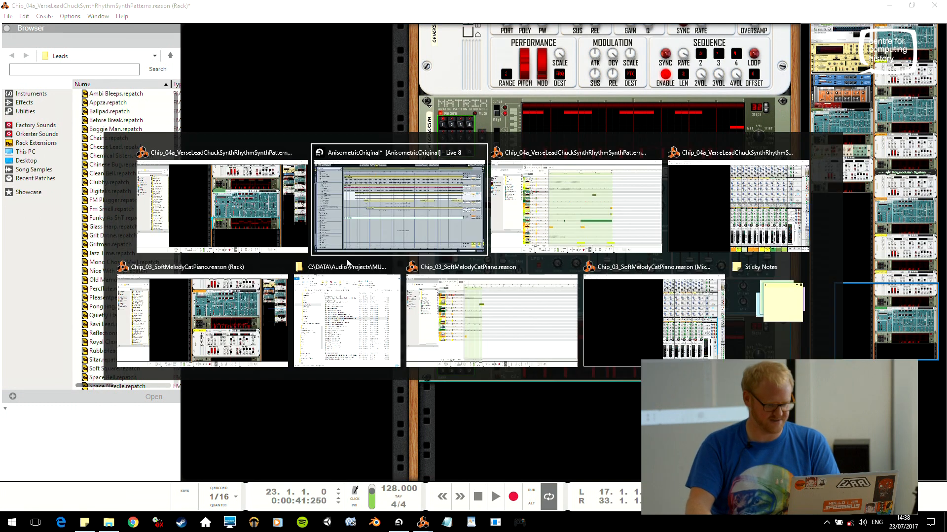
pyautogui.click(364, 316)
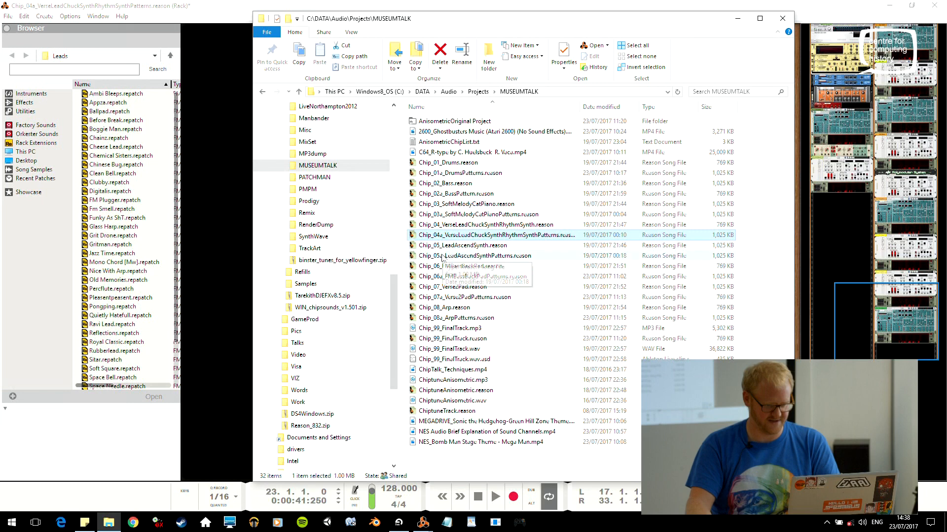
pyautogui.doubleClick(475, 225)
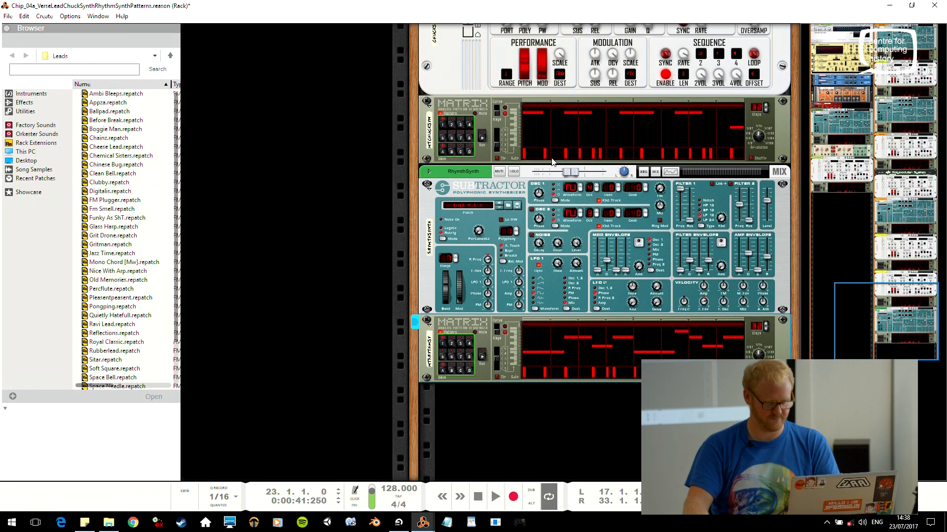
pyautogui.hotkey('alt', 'Tab')
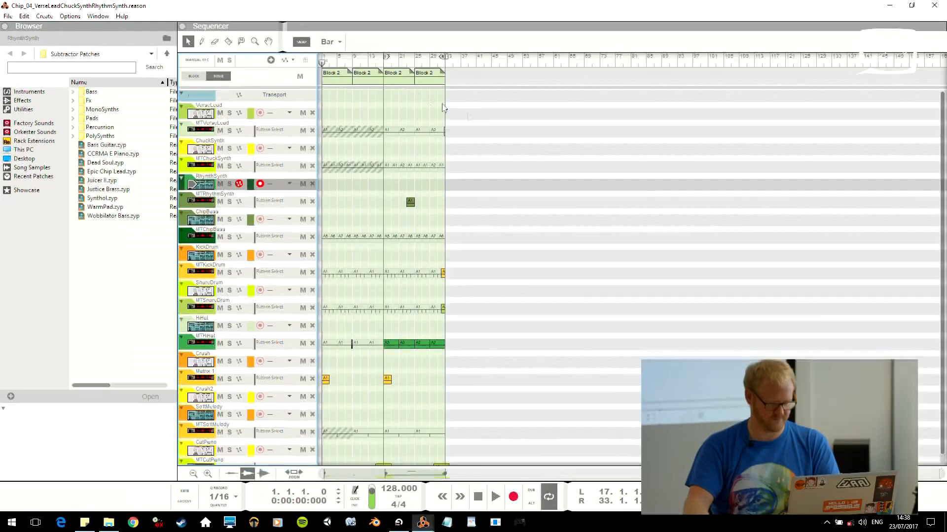
# Play the arrangement from bar 17 to hear the verse lead, chuck synth and rhythm synth parts together
pyautogui.click(379, 65)
pyautogui.press('space')
pyautogui.moveTo(385, 65); pyautogui.dragTo(383, 64)
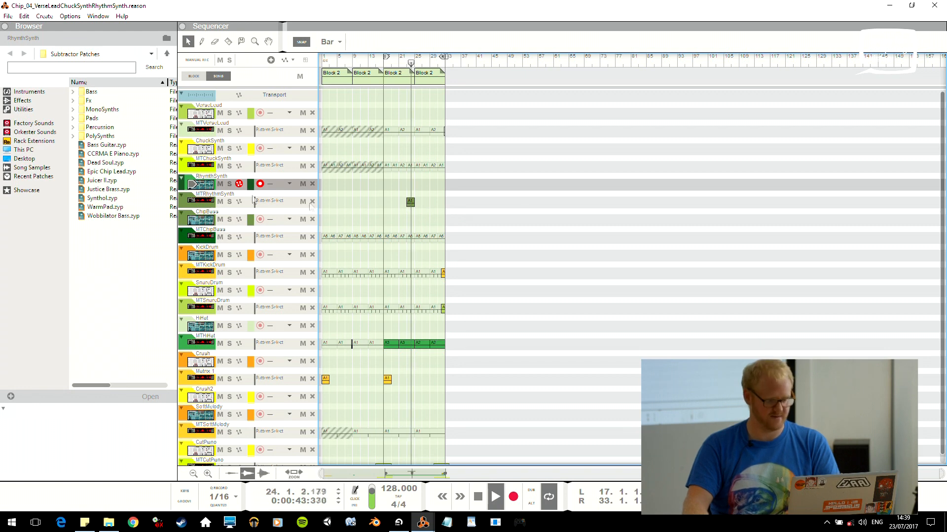
pyautogui.press('space')
# Listen to the MTRhythmSynth track soloed from bar 23, and turn its solo off again
pyautogui.click(407, 62)
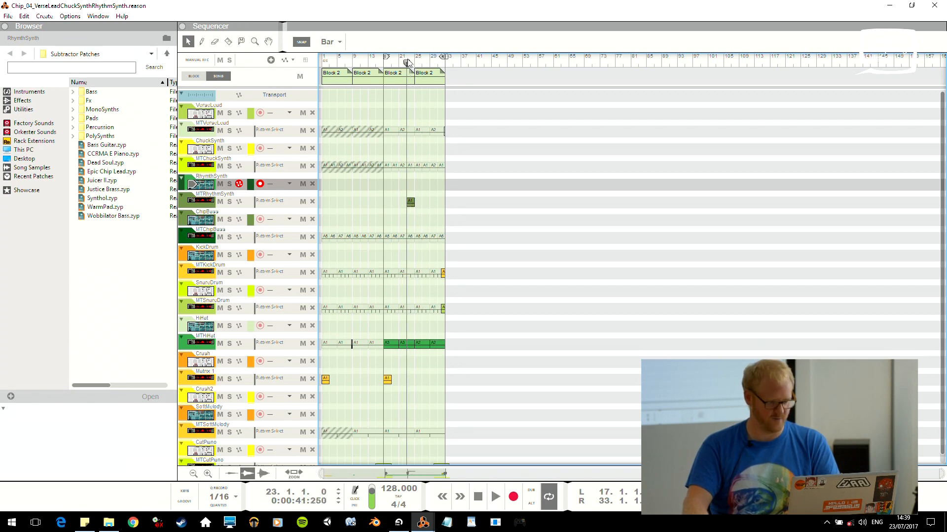
pyautogui.click(229, 203)
pyautogui.press('space')
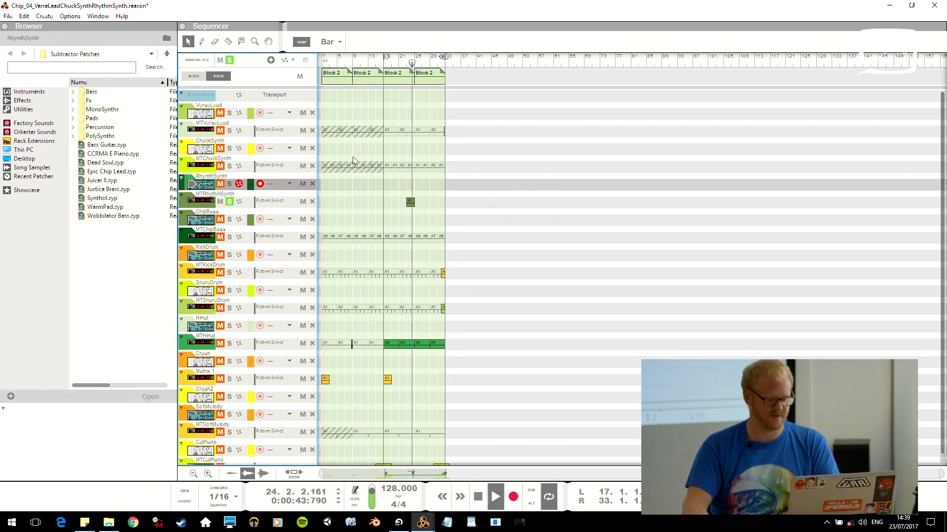
pyautogui.press('space')
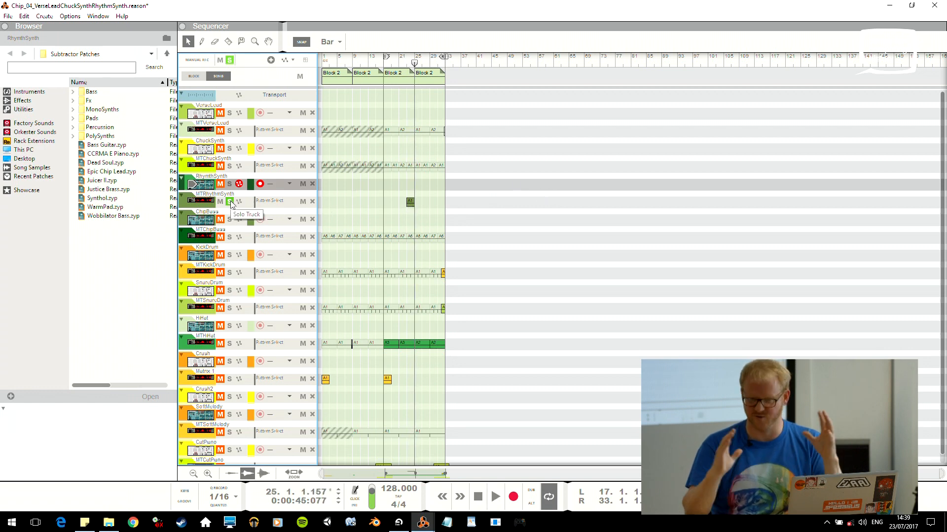
pyautogui.click(230, 202)
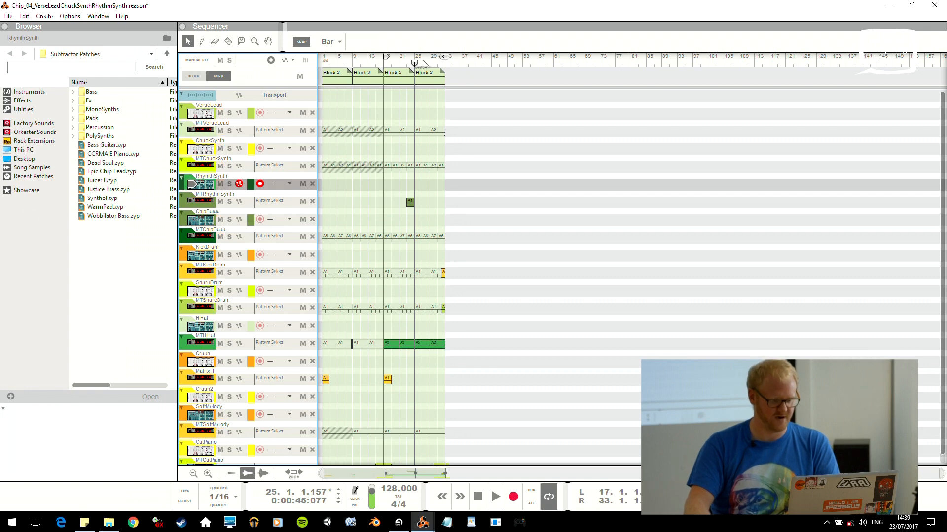
# Close the Chip_03_SoftMelodyCatPiano and Chip_04a_VerseLeadChuckSynthRhythmSynthPatterns songs, discarding the changes to Chip_04a
pyautogui.hotkey('alt', 'Tab')
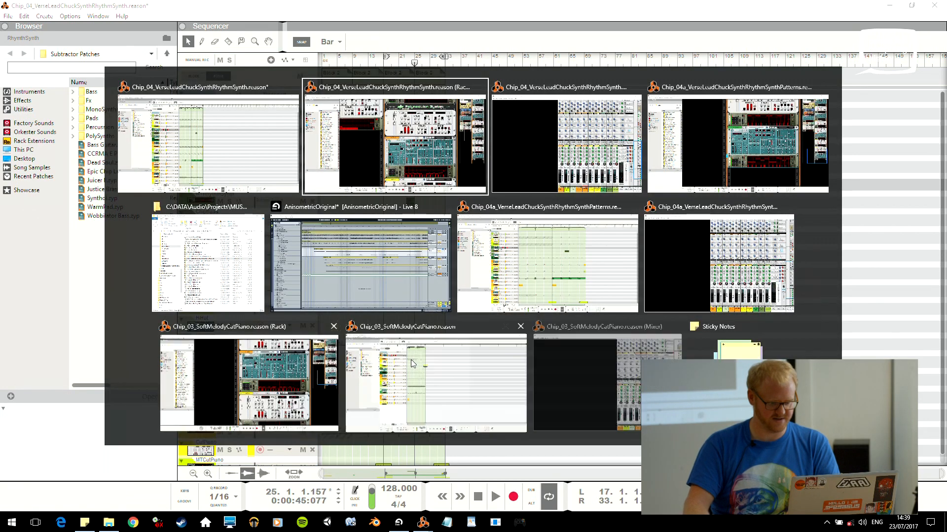
pyautogui.middleClick(534, 251)
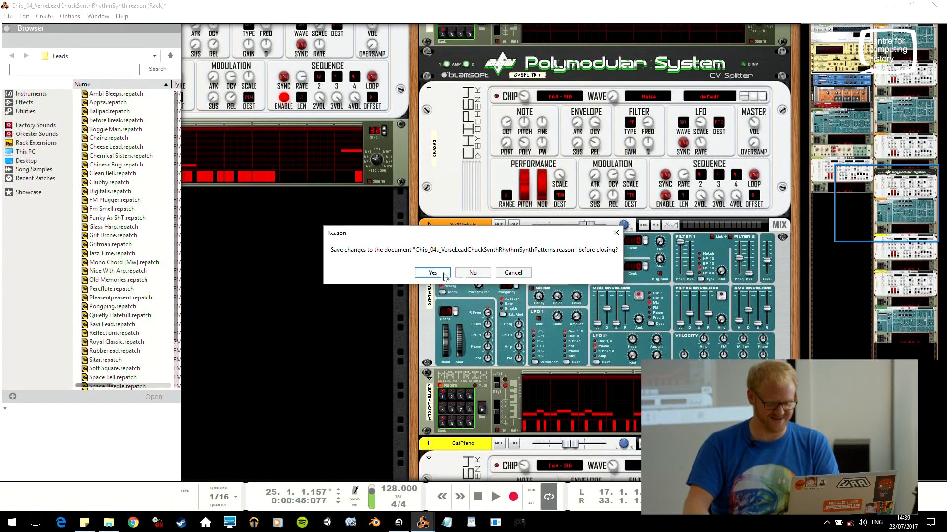
pyautogui.click(473, 274)
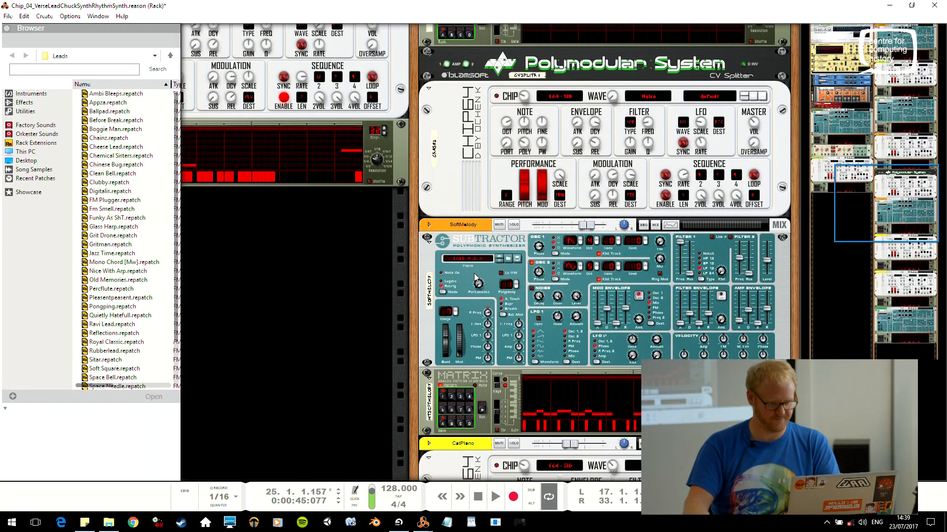
# Switch to the AnisometricOriginal set in Ableton Live and play from bar 33 with the Anisometric_Melody track unsoloed
pyautogui.hotkey('alt', 'Tab')
pyautogui.click(631, 248)
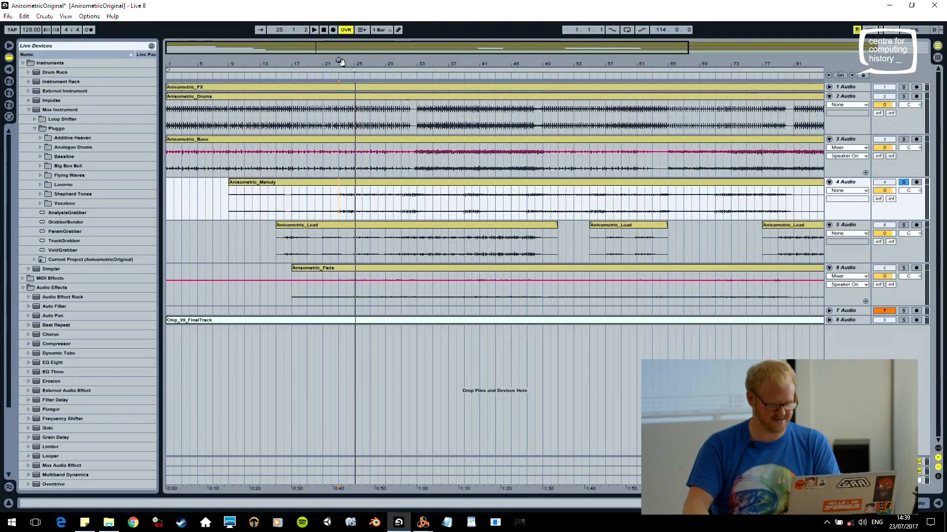
pyautogui.hotkey('alt', 'Tab')
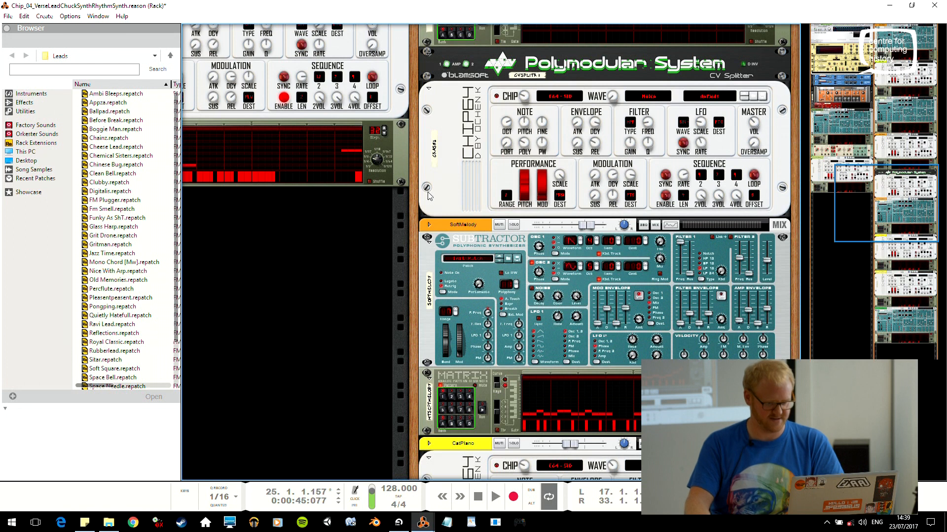
pyautogui.hotkey('alt', 'Tab')
pyautogui.hotkey('alt', 'Tab')
pyautogui.hotkey('alt', 'shift', 'Tab')
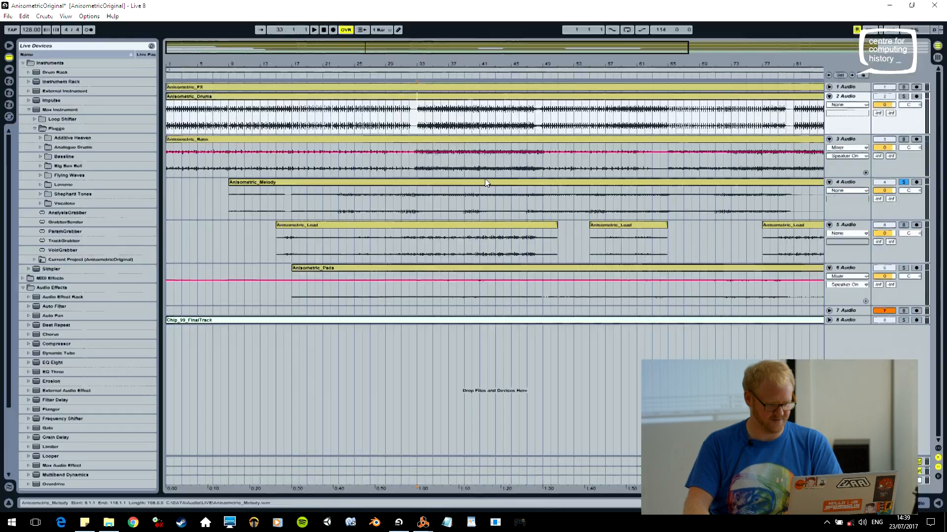
pyautogui.press('space')
pyautogui.click(903, 183)
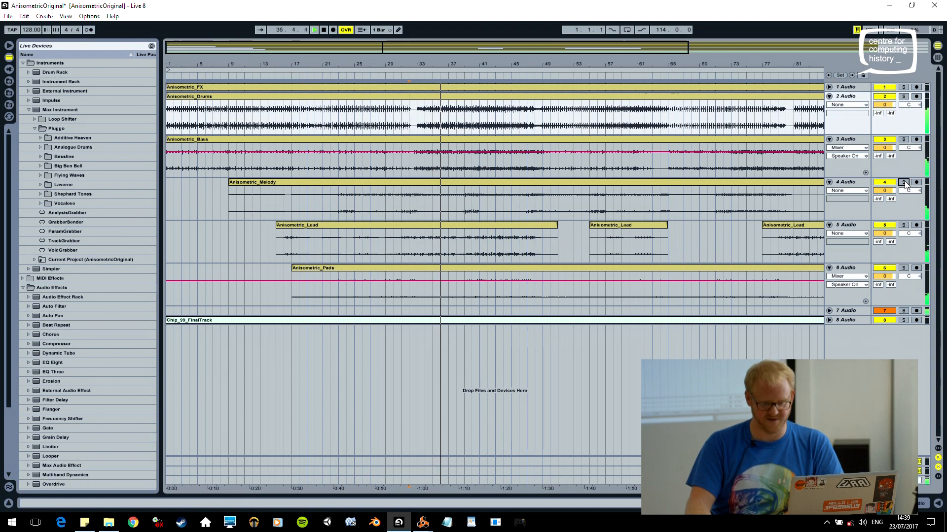
# Compare the Anisometric_Lead and Anisometric_Melody tracks by soloing them in turn, and replay the soloed lead from bar 33
pyautogui.click(904, 225)
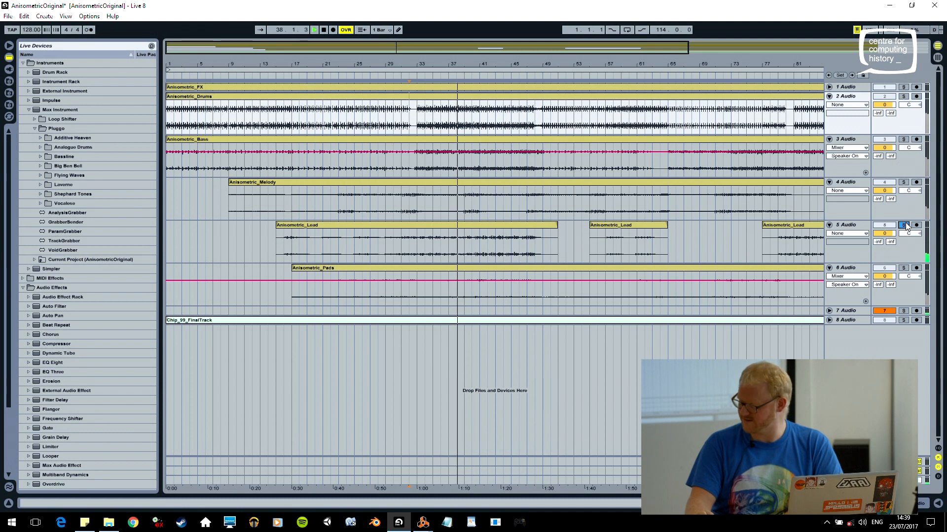
pyautogui.click(904, 182)
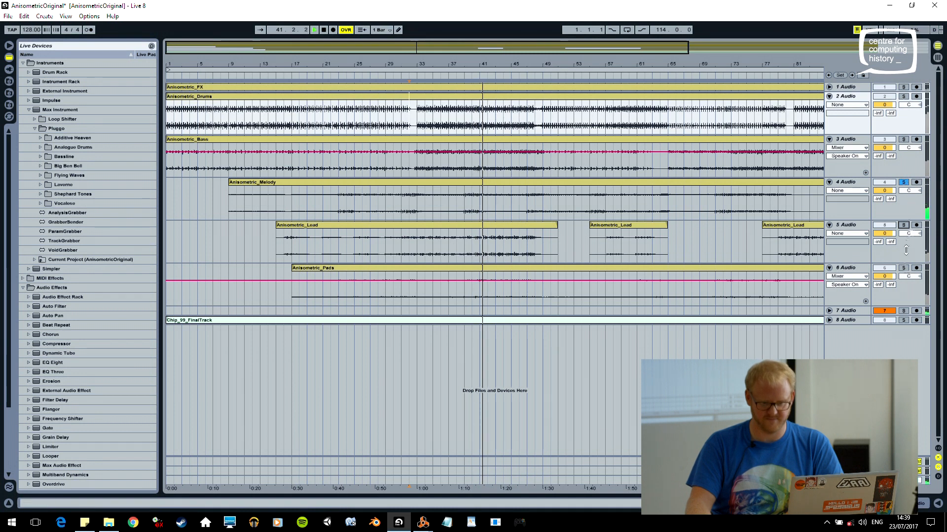
pyautogui.click(904, 225)
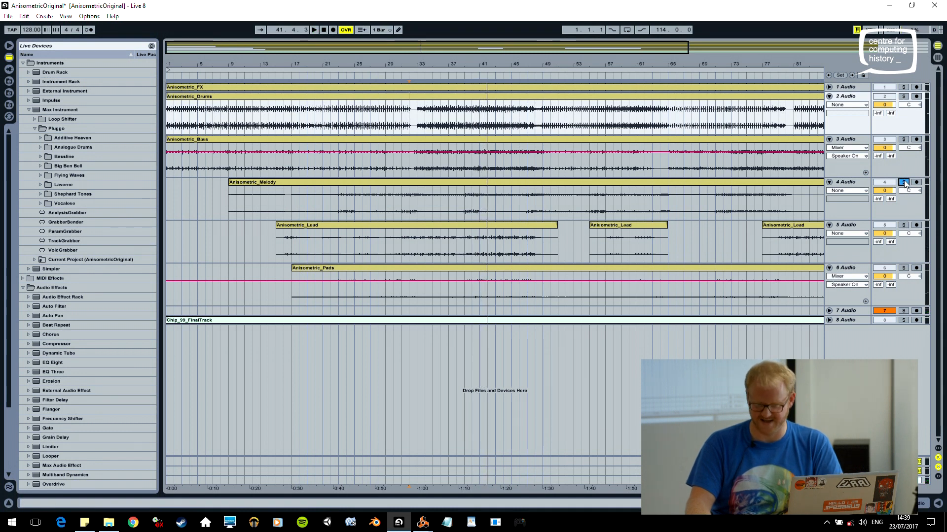
pyautogui.click(417, 245)
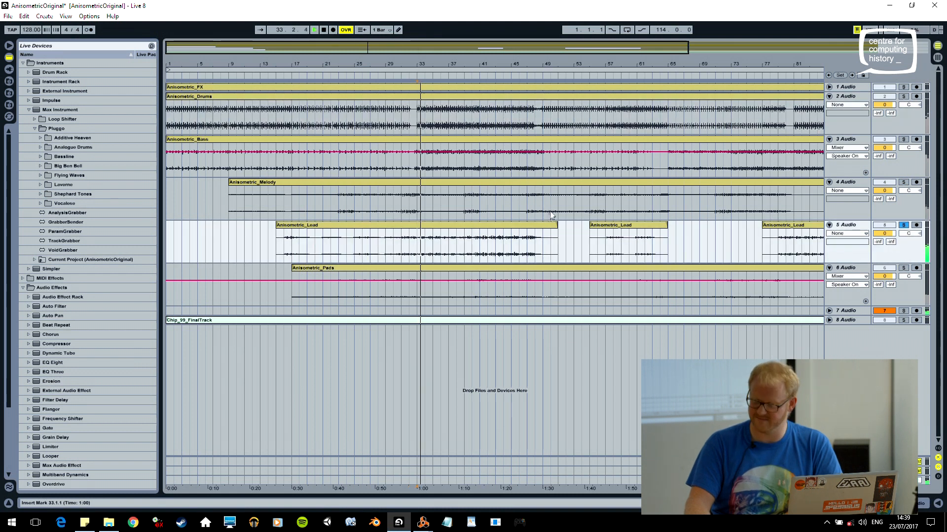
# Open Chip_05a_LeadAscendSynthPatterns.reason from the MUSEUMTALK folder in File Explorer and look through its rack
pyautogui.hotkey('alt', 'Tab')
pyautogui.hotkey('alt', 'Tab')
pyautogui.hotkey('alt', 'Tab')
pyautogui.hotkey('alt', 'Tab')
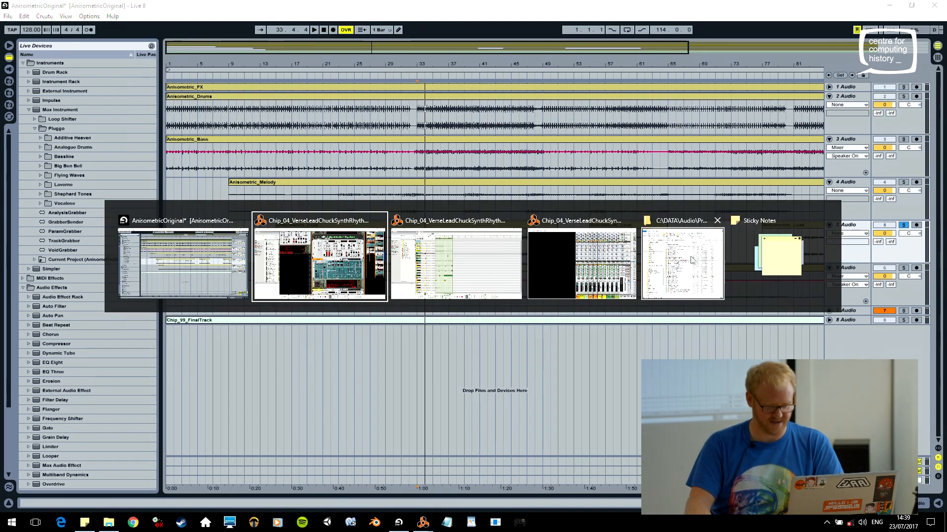
pyautogui.doubleClick(475, 256)
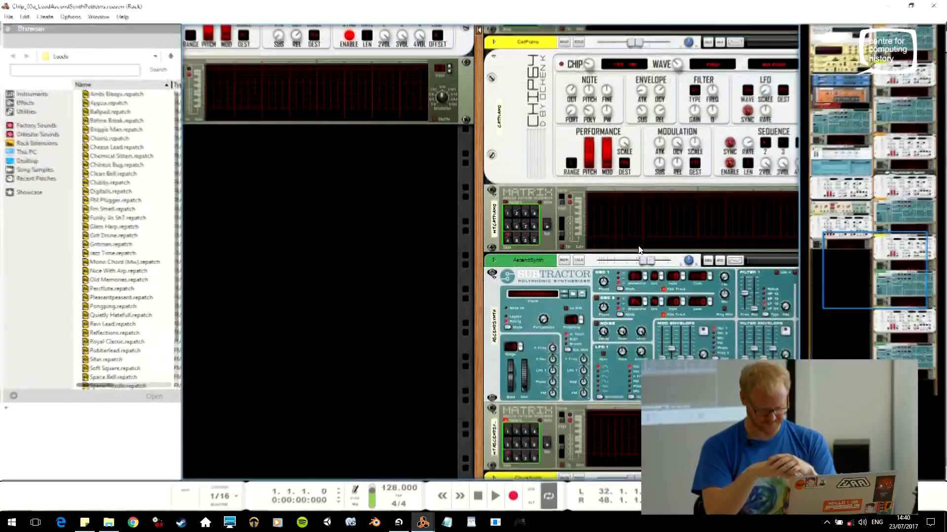
pyautogui.scroll(15, 581, 182)
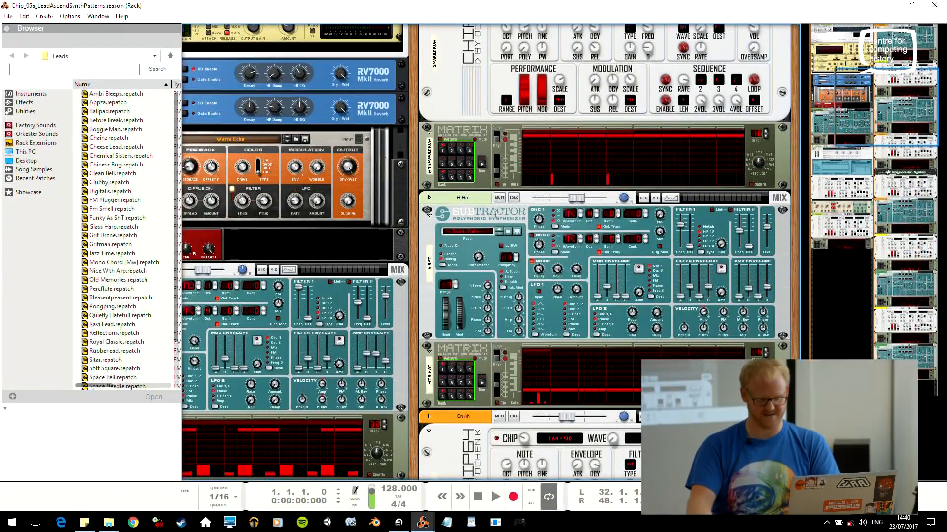
# Bring up the Chip_05a sequencer and open the Lead track's clip at bar 32 for note editing
pyautogui.hotkey('alt', 'Tab')
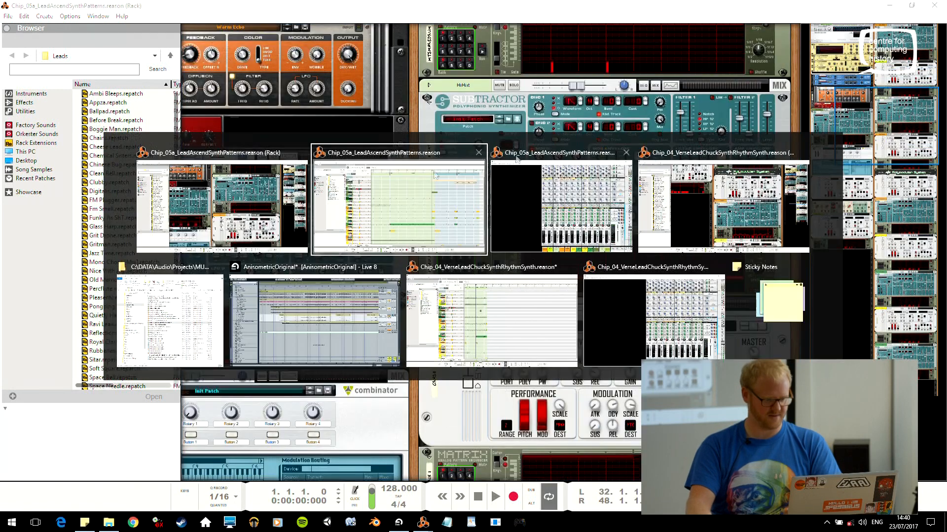
pyautogui.doubleClick(731, 113)
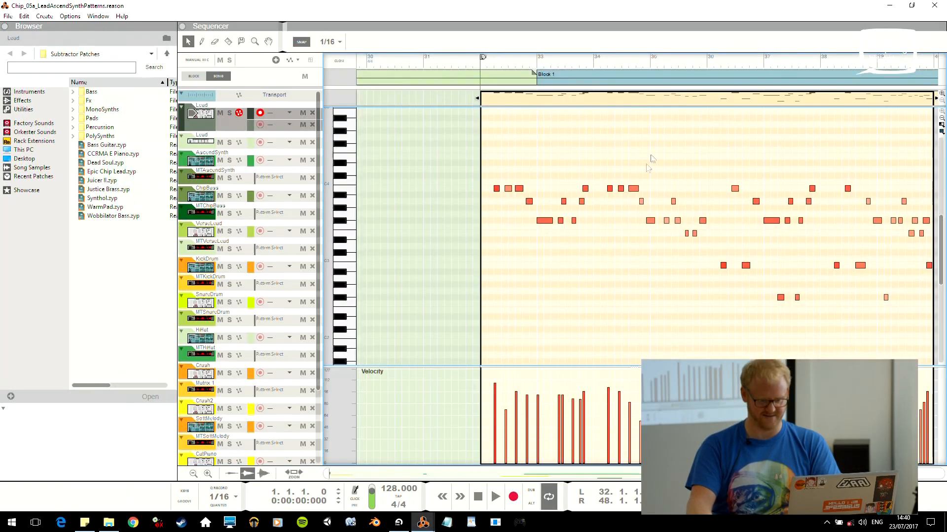
pyautogui.press('alt')
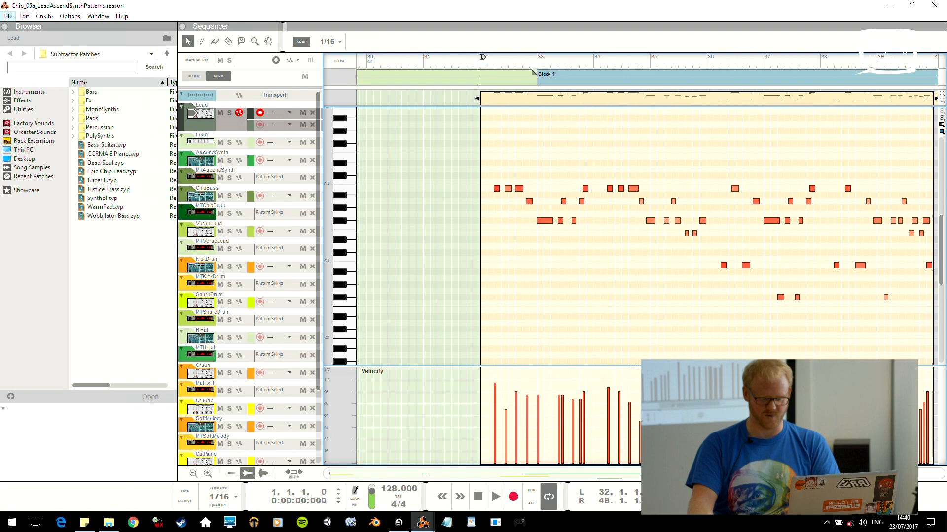
# Review the notes in the Lead clip, close note editing, and play the arrangement from around bar 33
pyautogui.hscroll(3, 647, 276)
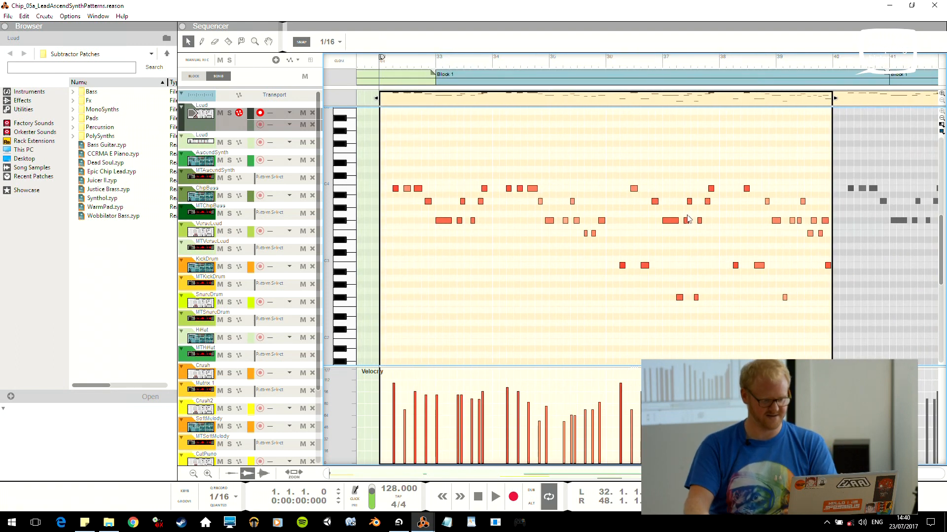
pyautogui.hotkey('ctrl', 'e')
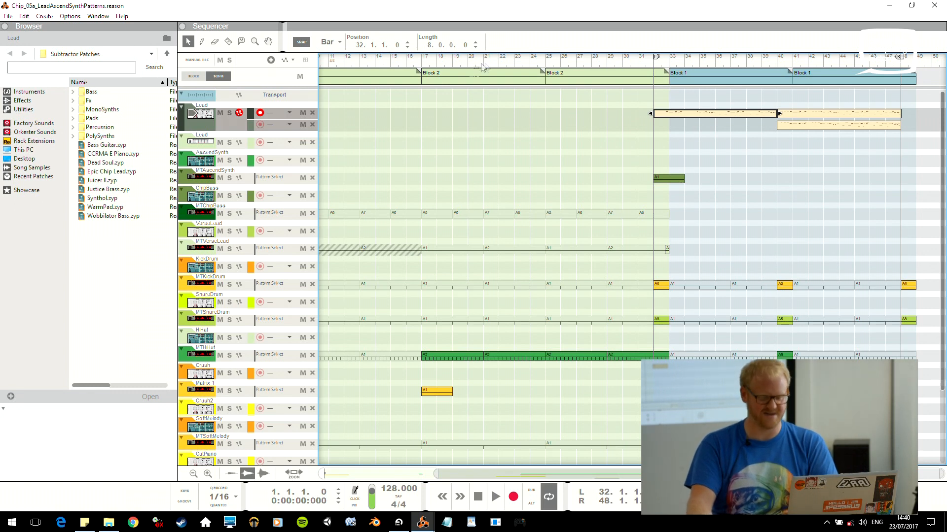
pyautogui.hotkey('alt', 'Tab')
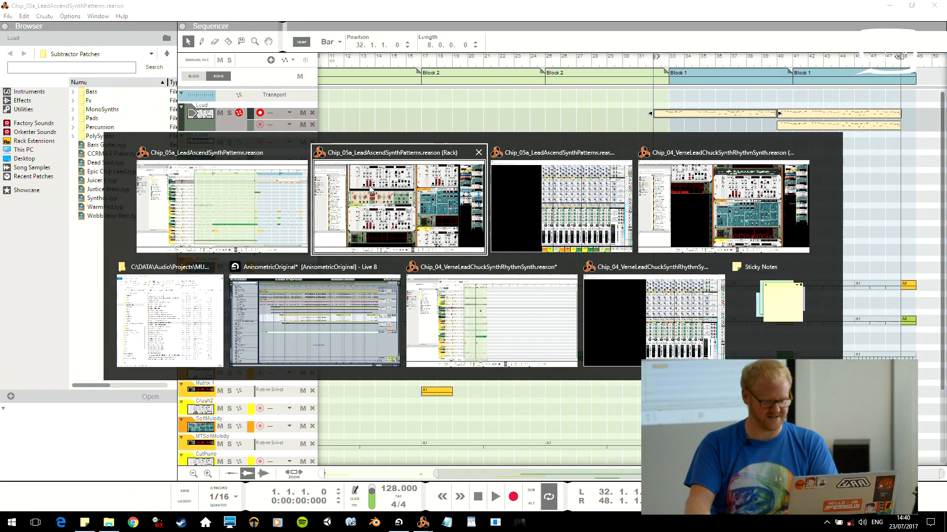
pyautogui.hotkey('alt', 'Tab')
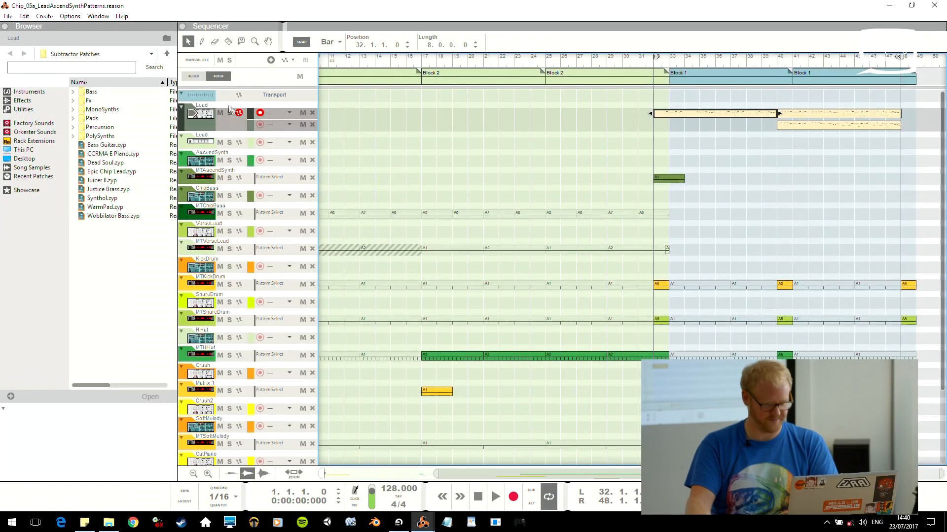
pyautogui.press('space')
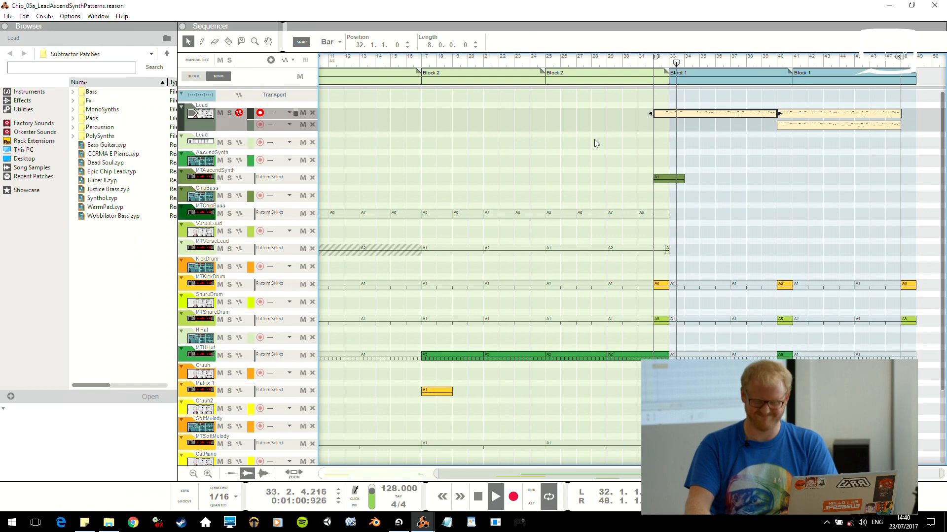
# Switch to the Chip_05a rack window, find the Lead Combinator, and solo its Lead mix channel
pyautogui.hotkey('alt', 'Tab')
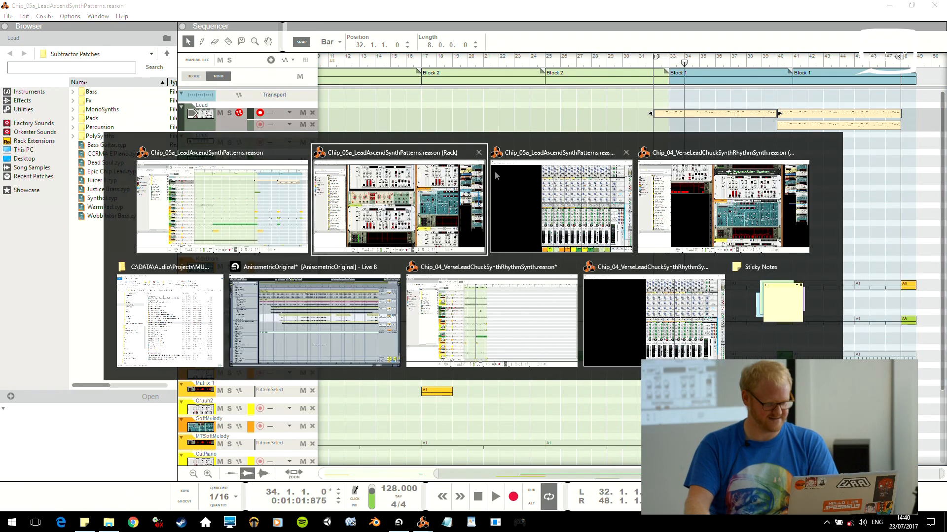
pyautogui.moveTo(852, 208); pyautogui.dragTo(848, 174)
pyautogui.click(287, 50)
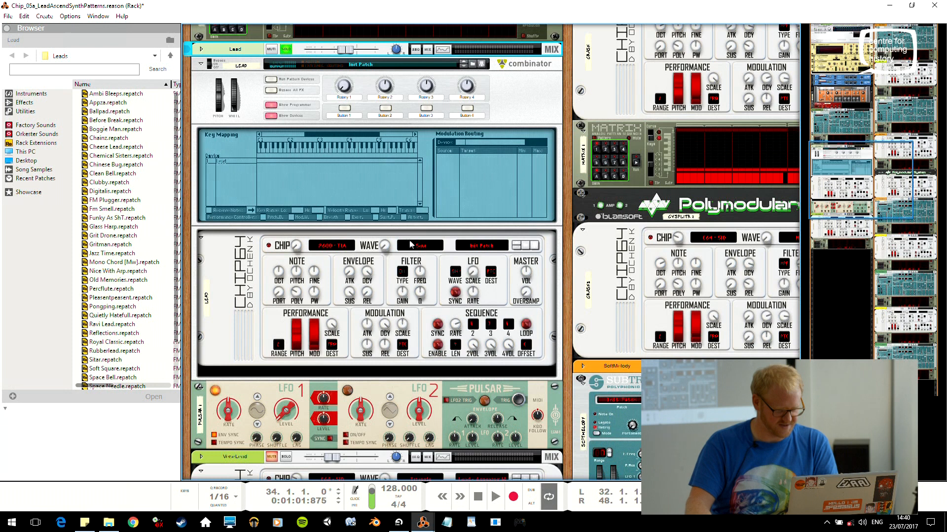
# Set the Lead Chip64's chip to Nido - 2A03 and audition the soloed lead with the 1/16 Pulse wave
pyautogui.click(298, 246)
pyautogui.moveTo(298, 244); pyautogui.dragTo(302, 233)
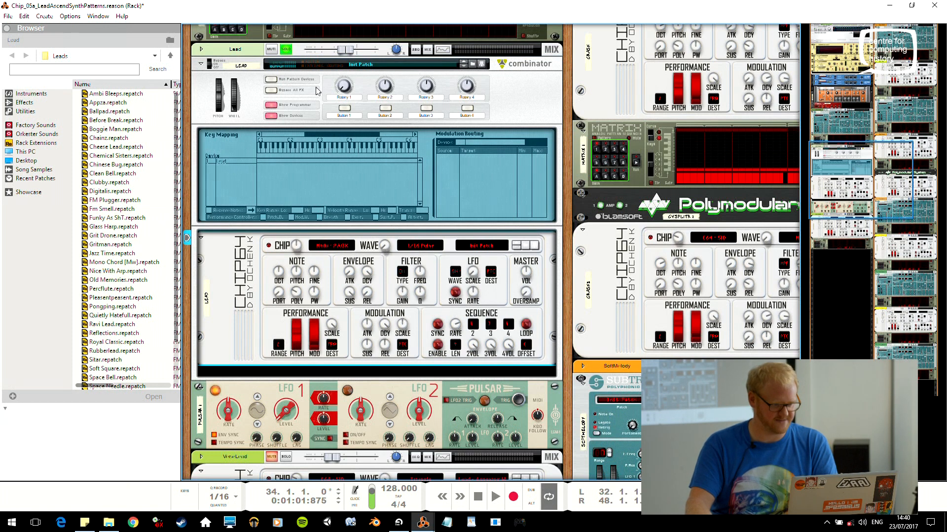
pyautogui.press('space')
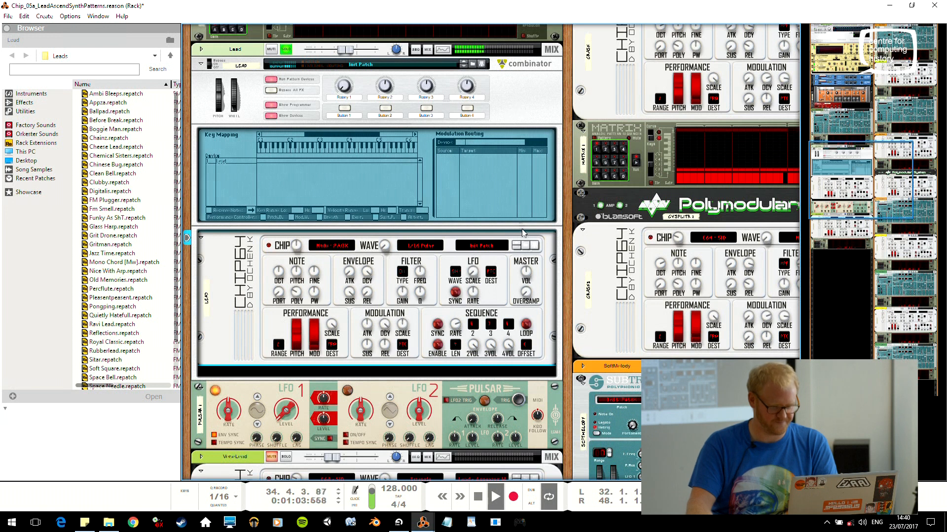
pyautogui.click(534, 115)
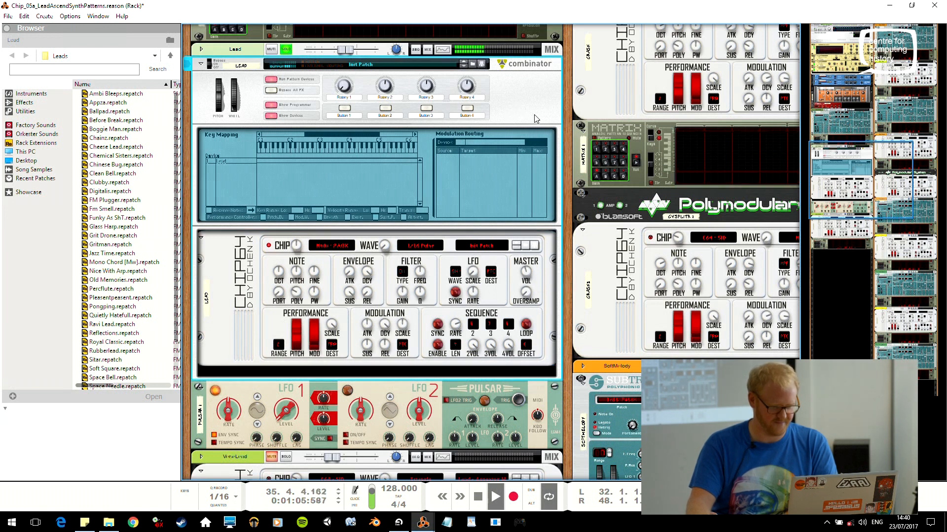
pyautogui.press('space')
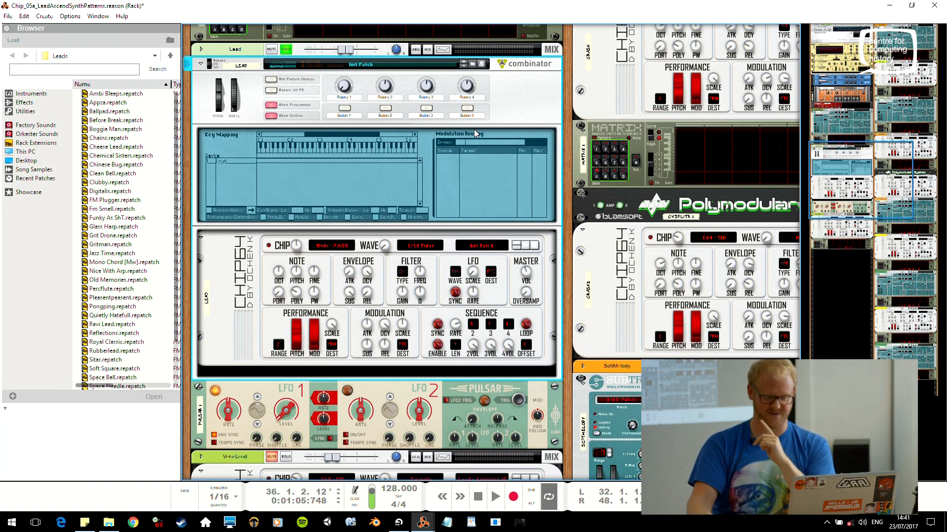
# Audition the lead while changing the Chip64's wave to 1/4 Pulse and finally to 1/2 Pulse
pyautogui.press('space')
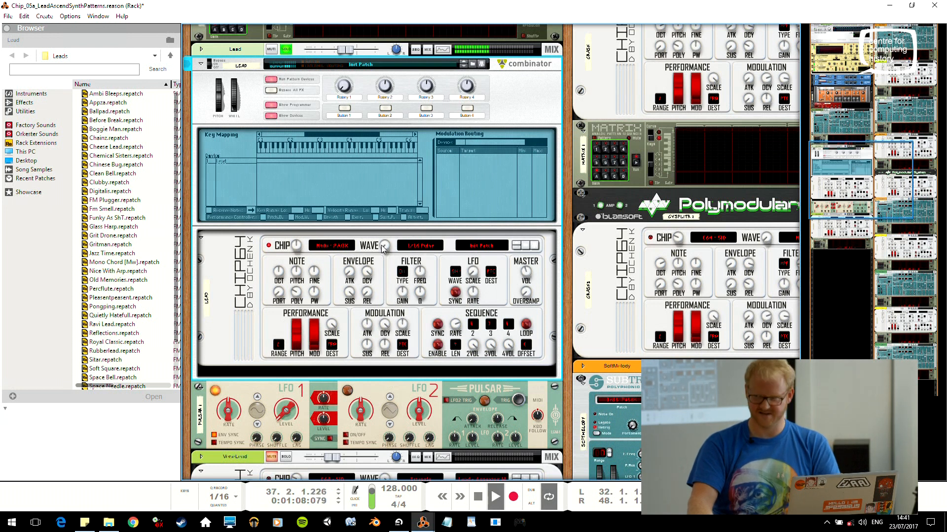
pyautogui.press('space')
pyautogui.moveTo(386, 249); pyautogui.dragTo(388, 230)
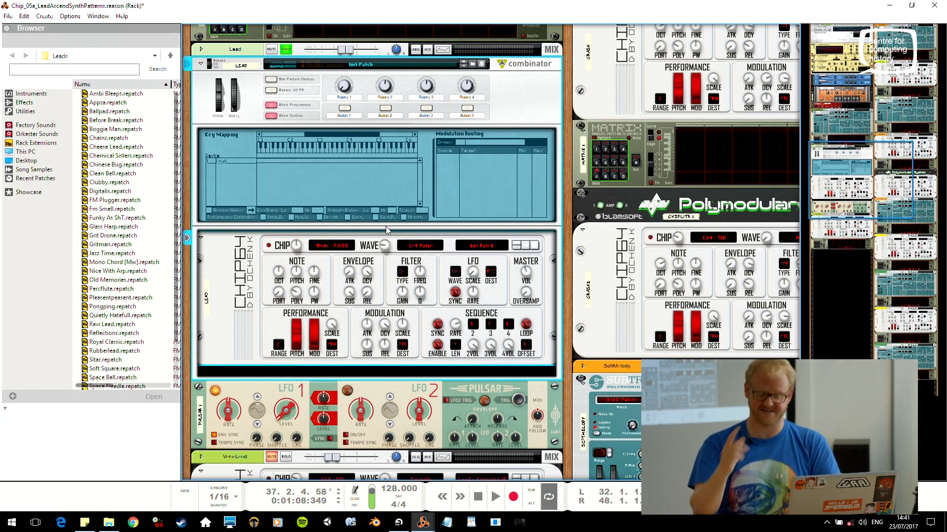
pyautogui.press('space')
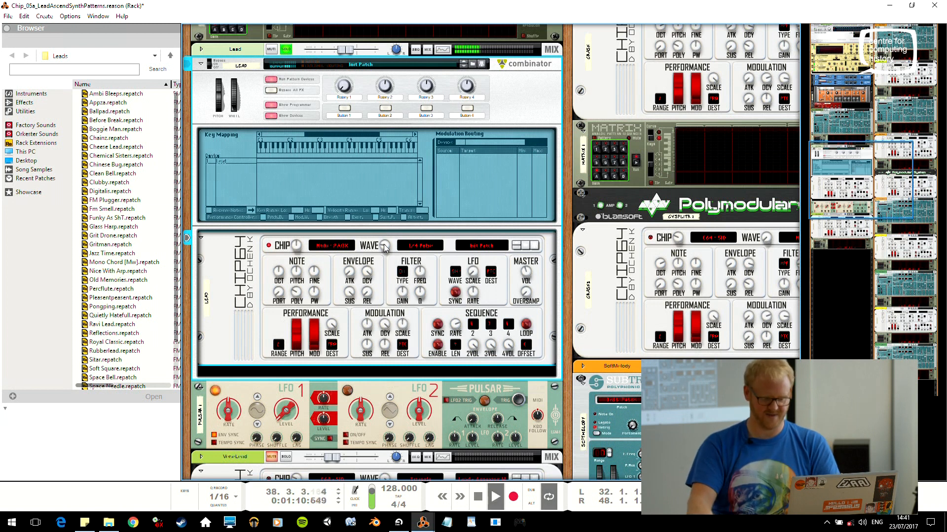
pyautogui.moveTo(385, 249); pyautogui.dragTo(386, 243)
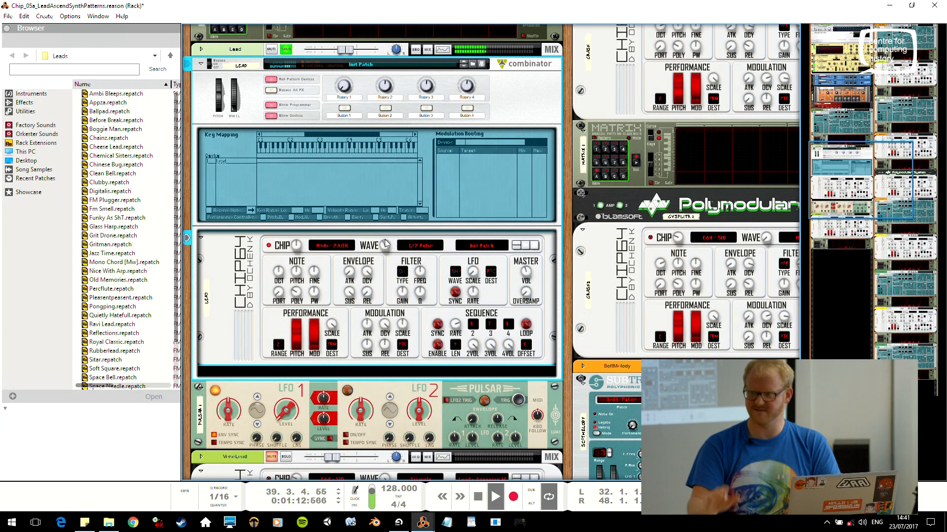
pyautogui.press('space')
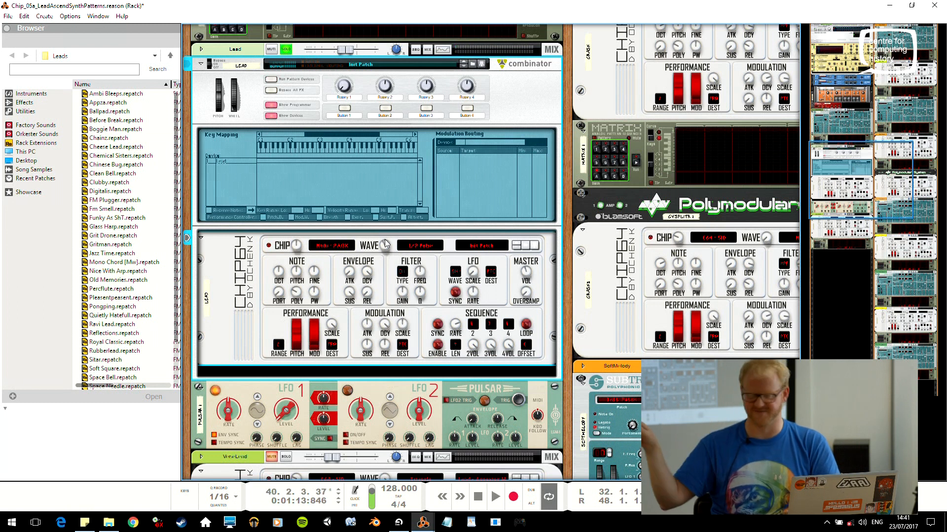
# Select the Pulsar LFO beneath the Lead Chip64 and look over its front controls
pyautogui.scroll(-2, 454, 191)
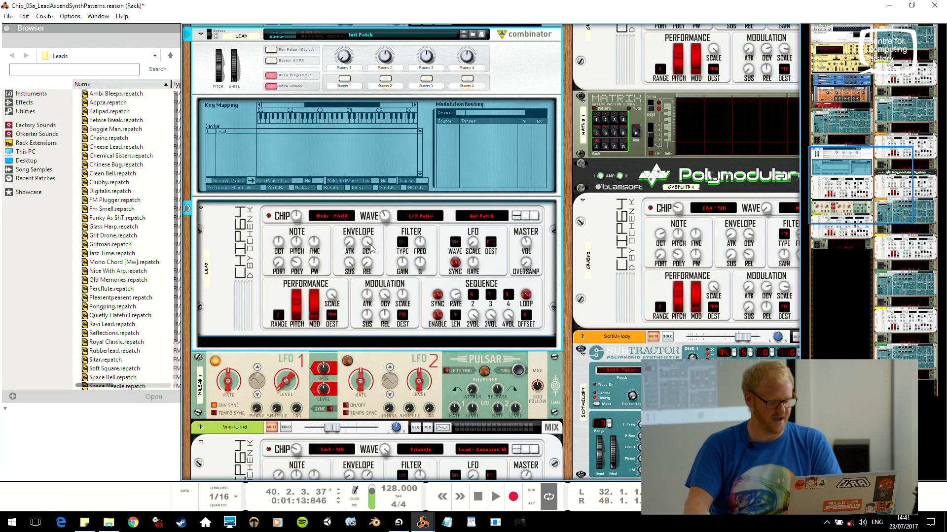
pyautogui.click(278, 358)
pyautogui.scroll(-4, 345, 340)
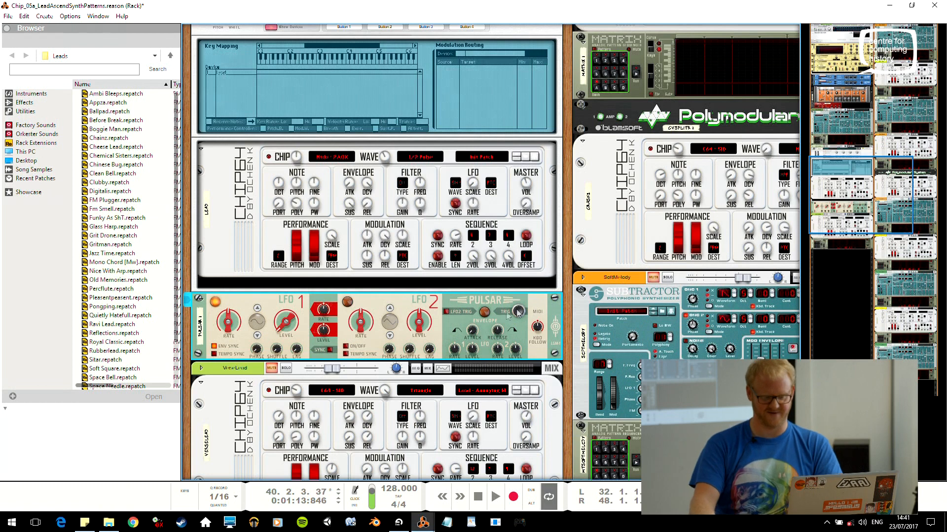
pyautogui.scroll(2, 775, 235)
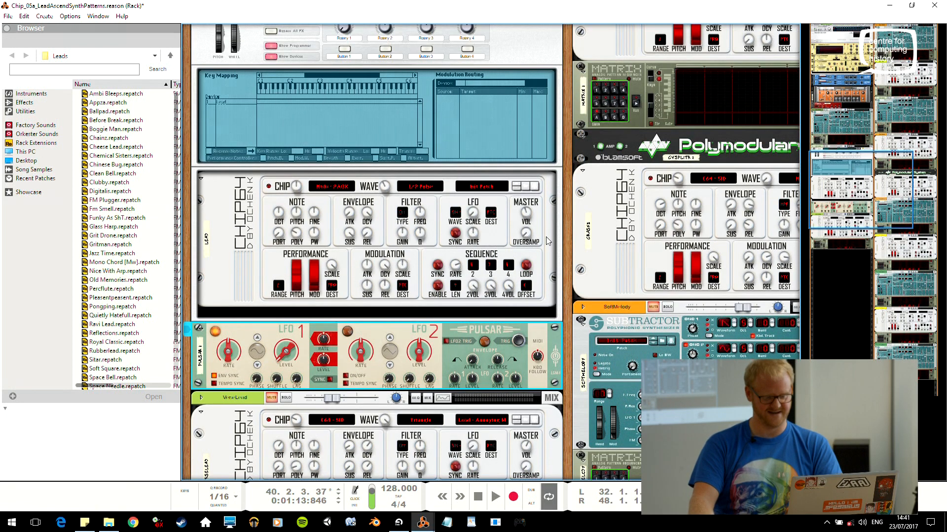
# Examine the rear cabling between the Pulsar's LFO 1 and the Lead Combinator, comparing it with the rack's front view
pyautogui.press('Tab')
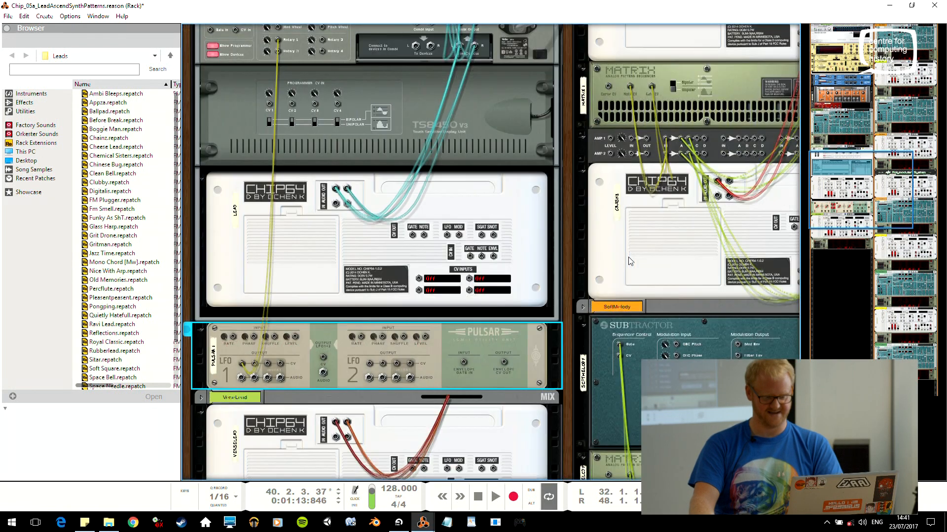
pyautogui.moveTo(855, 213)
pyautogui.mouseDown()
pyautogui.moveTo(880, 174)
pyautogui.moveTo(845, 200)
pyautogui.mouseUp()
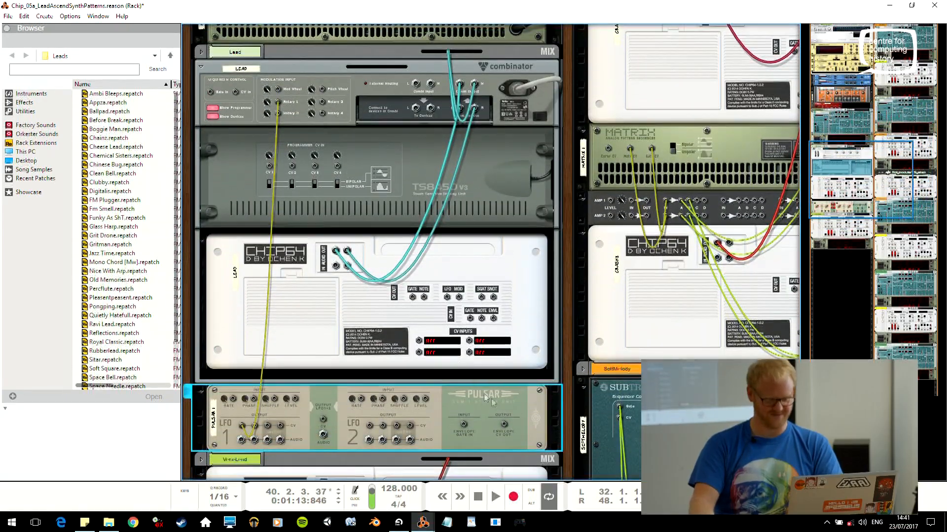
pyautogui.press('Tab')
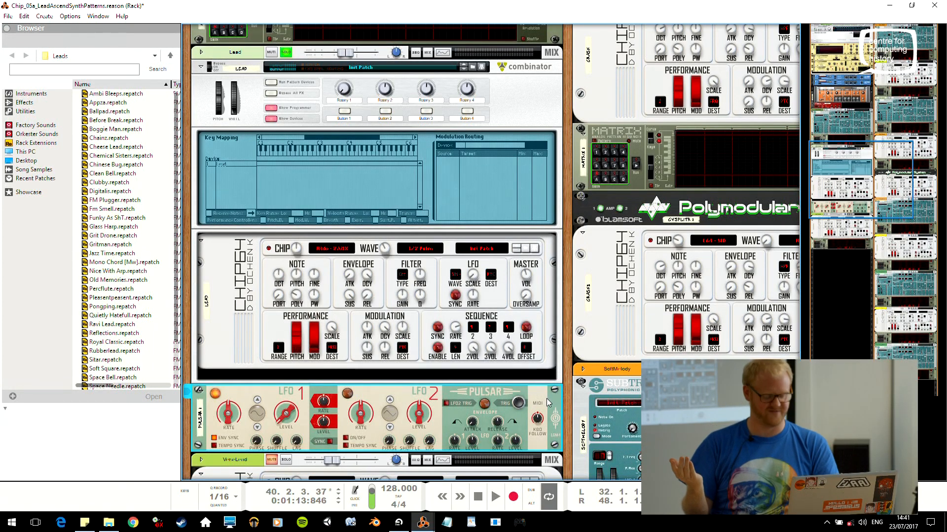
pyautogui.press('Tab')
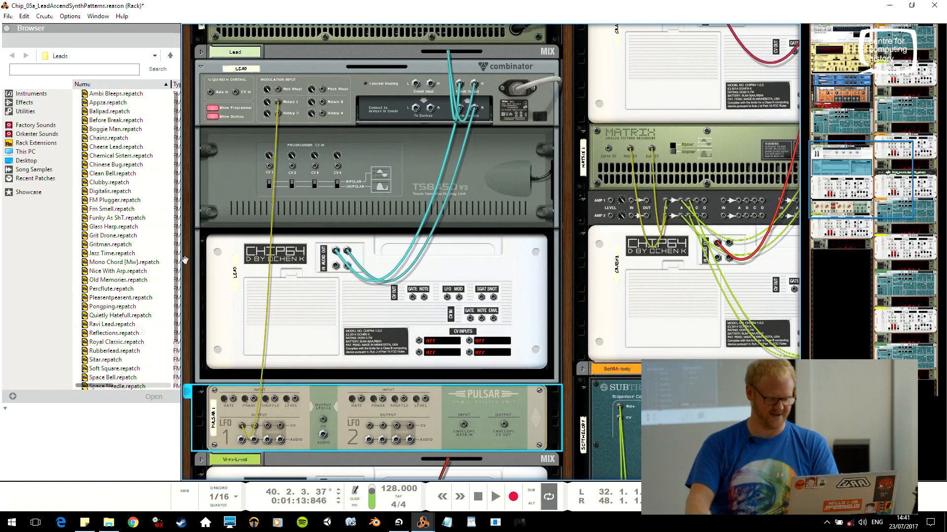
pyautogui.click(529, 115)
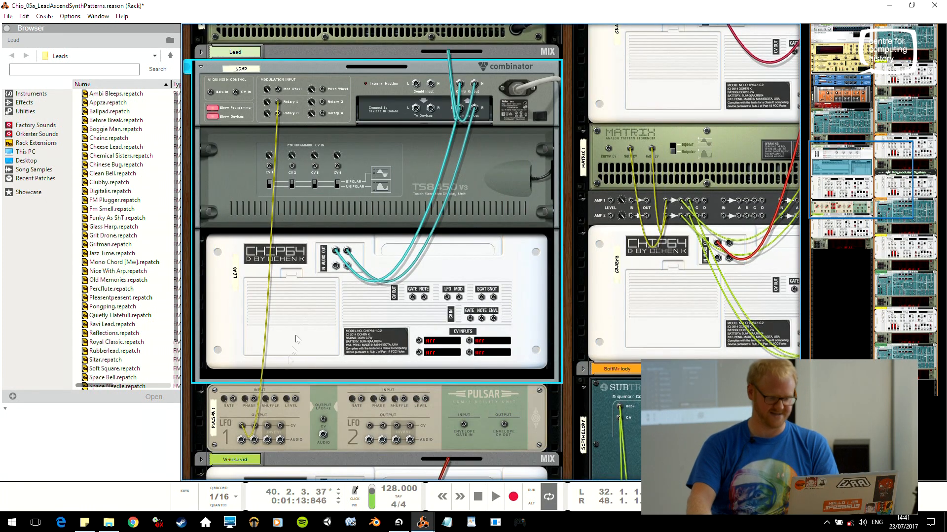
pyautogui.press('Tab')
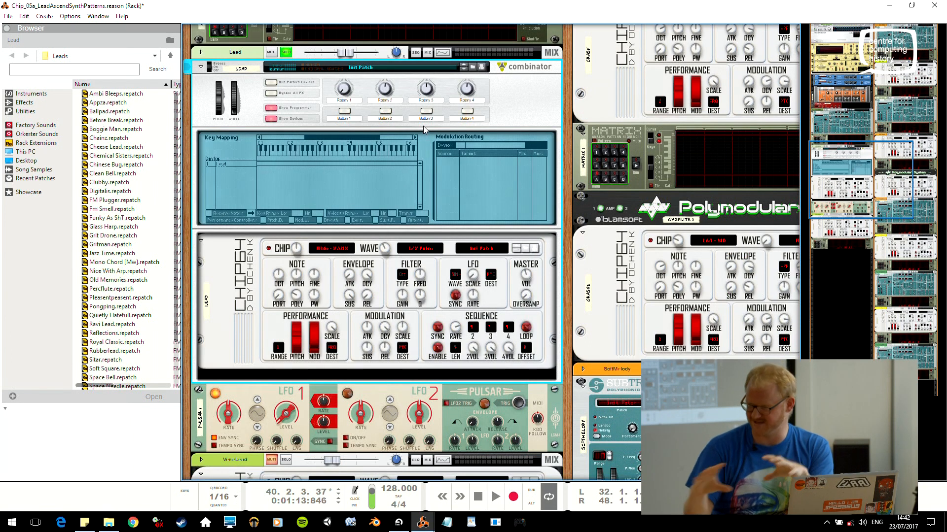
# Point out the Chip64 and Pulsar devices, and show the Lead device's modulation routing in the Combinator programmer
pyautogui.click(227, 348)
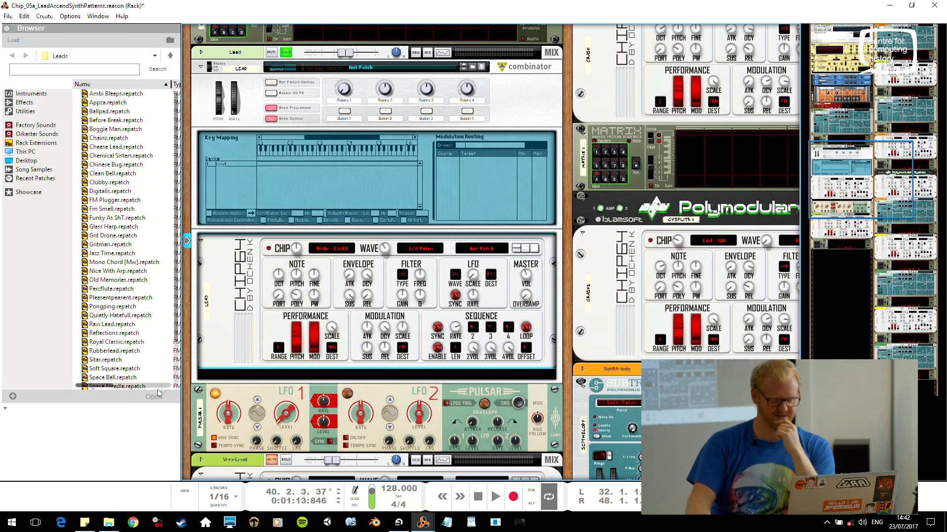
pyautogui.click(235, 398)
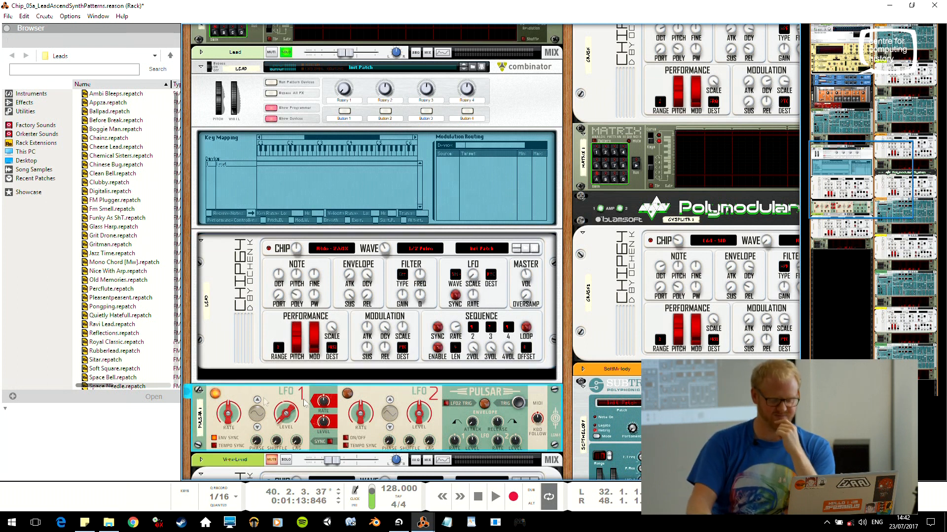
pyautogui.click(267, 295)
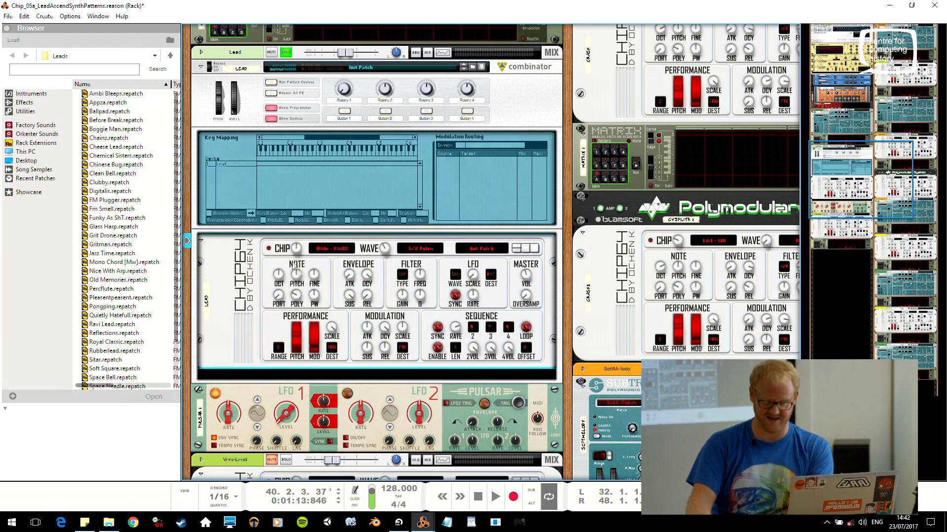
pyautogui.moveTo(376, 281)
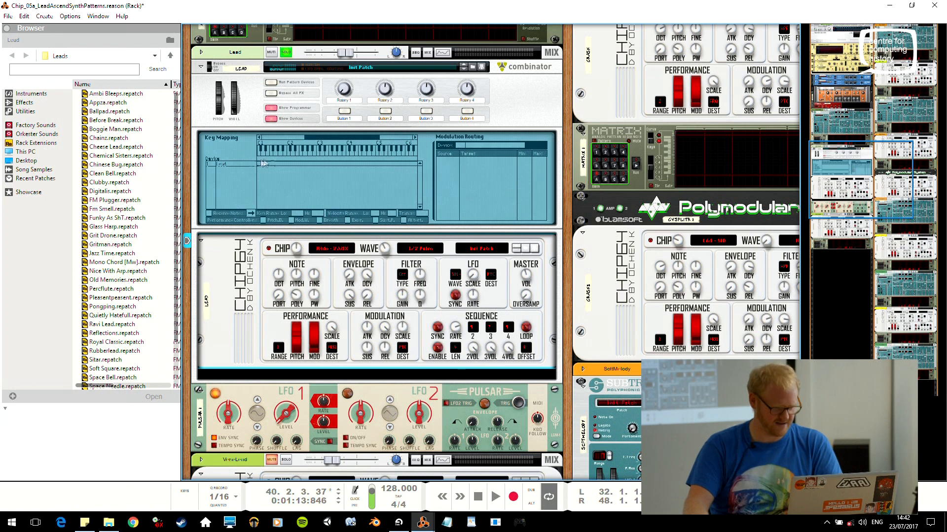
pyautogui.click(233, 166)
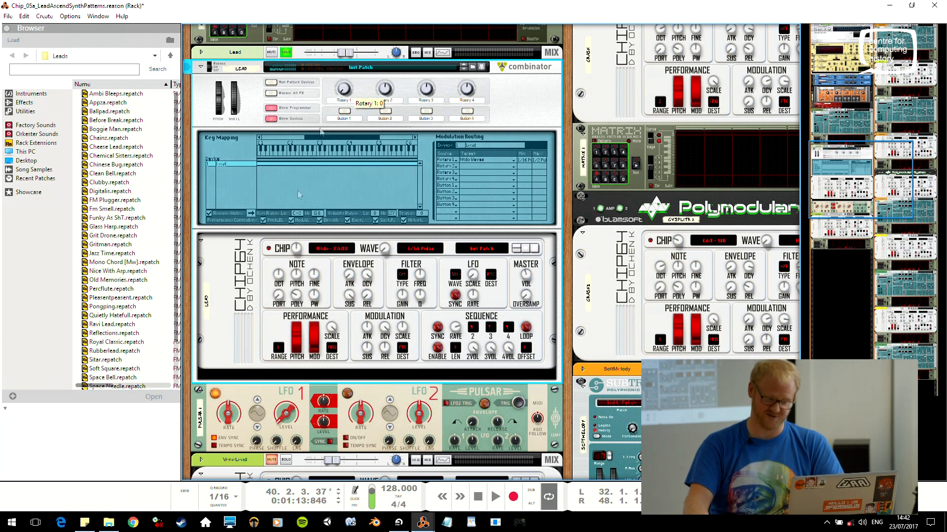
# Play the lead while turning the Combinator's Rotary 1 up to 127 to sweep the Chip64's waves
pyautogui.press('space')
pyautogui.moveTo(346, 91); pyautogui.dragTo(349, 70)
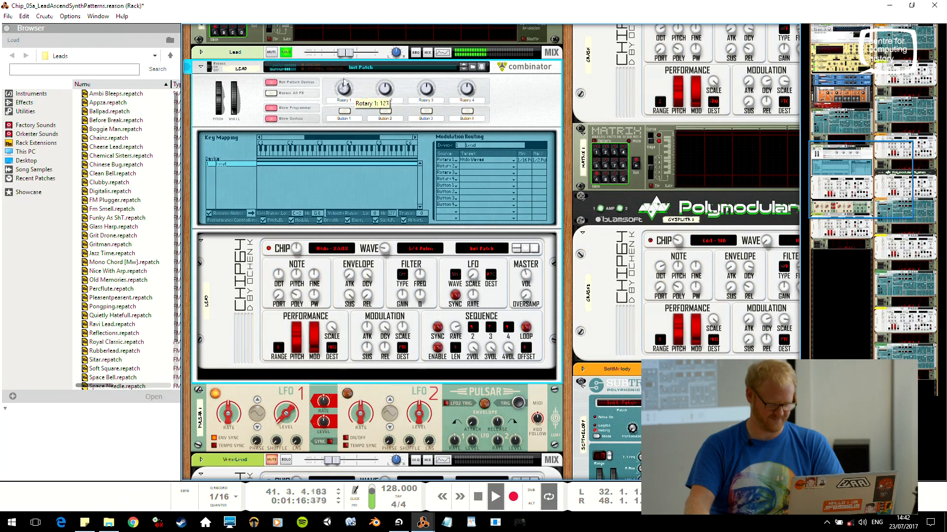
pyautogui.press('space')
# Return the song position to bar 33, select the Lead Chip64 in the rack, and show the rack's rear cabling
pyautogui.hotkey('alt', 'Tab')
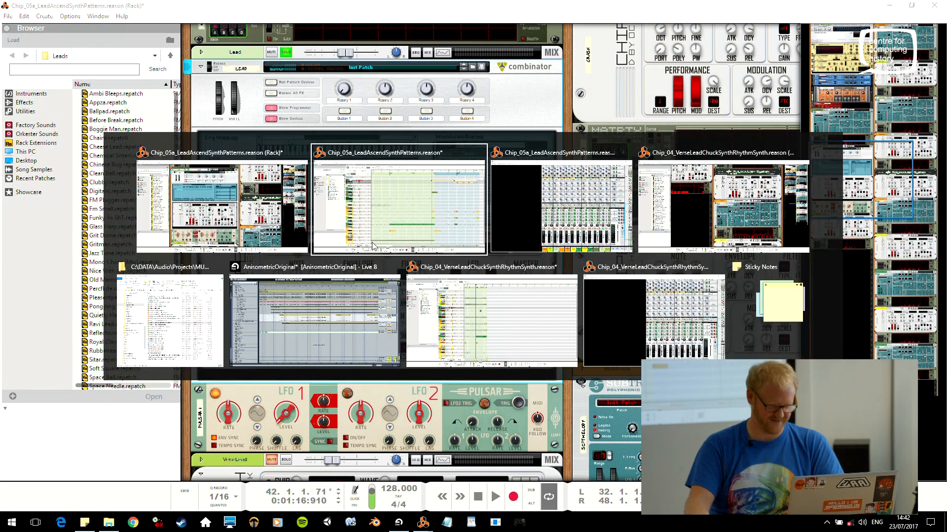
pyautogui.hotkey('alt', 'Tab')
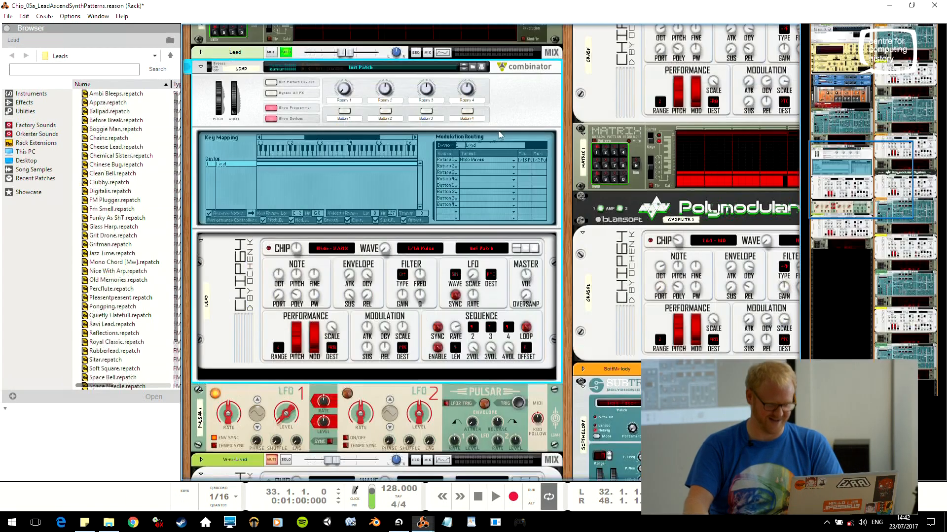
pyautogui.click(349, 277)
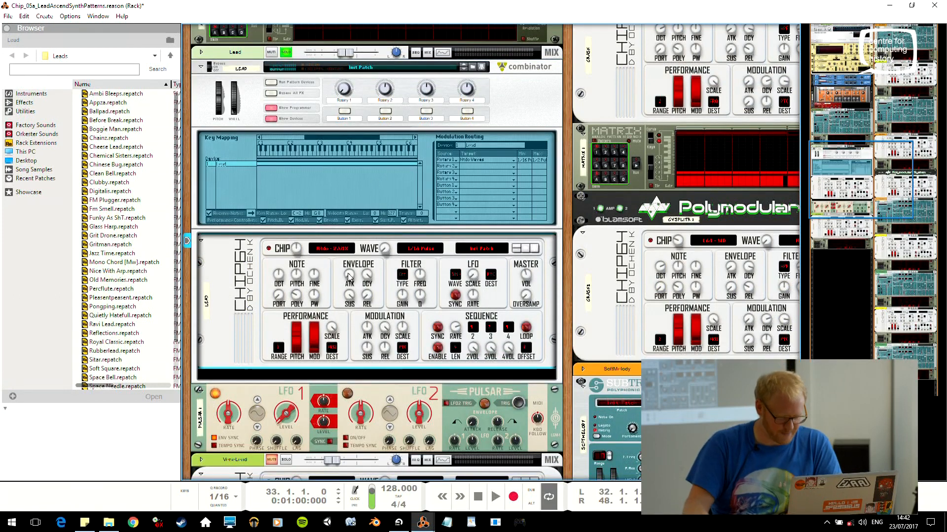
pyautogui.press('Tab')
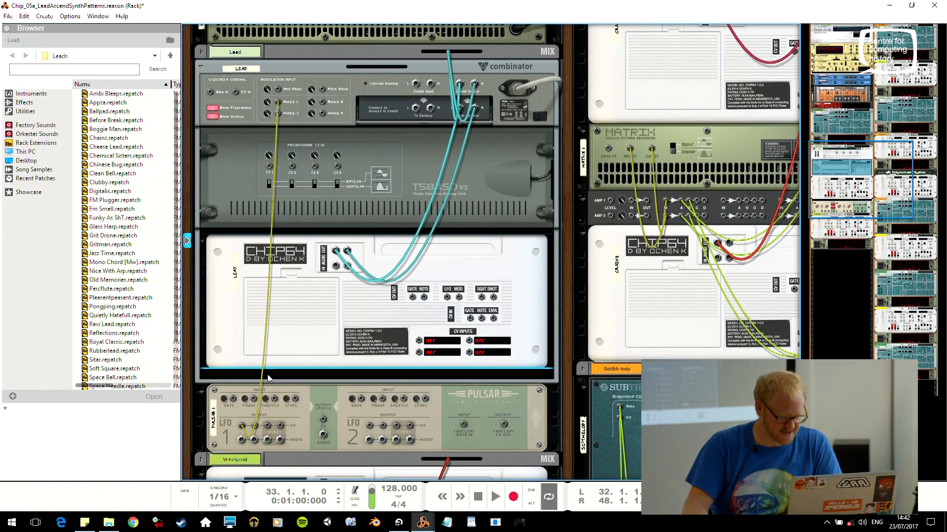
# Flip the rack to its front and show the Pulsar's LFO 1 controls below the Lead Chip64
pyautogui.press('Tab')
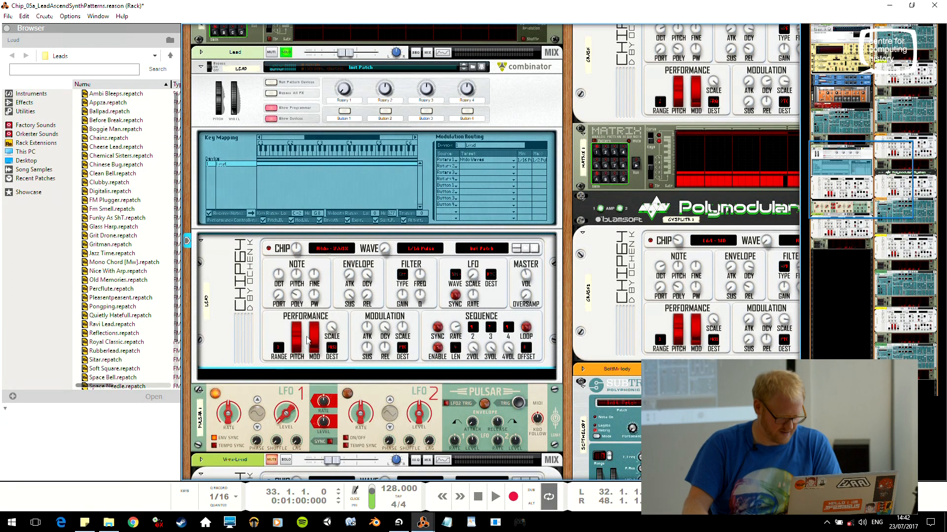
pyautogui.scroll(-3, 279, 350)
pyautogui.click(230, 338)
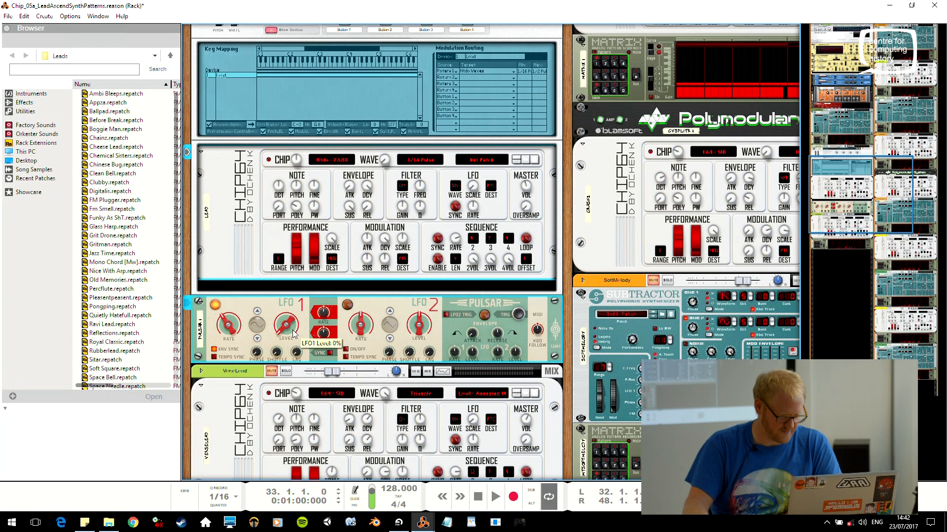
# Play the soloed Lead to demonstrate Pulsar LFO 1 changing the Chip64's wave, with the Pulsar and Chip64 selected in turn
pyautogui.scroll(3, 290, 240)
pyautogui.click(287, 53)
pyautogui.click(287, 53)
pyautogui.press('space')
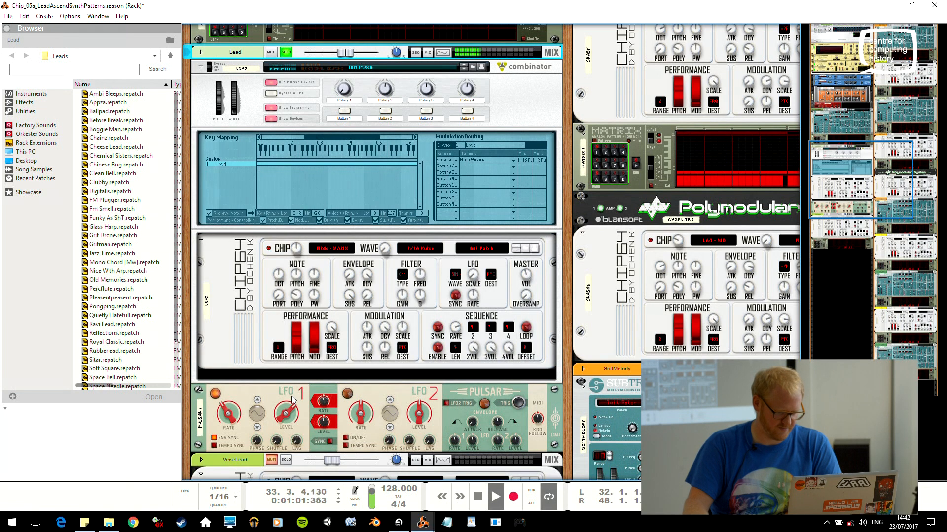
pyautogui.click(293, 411)
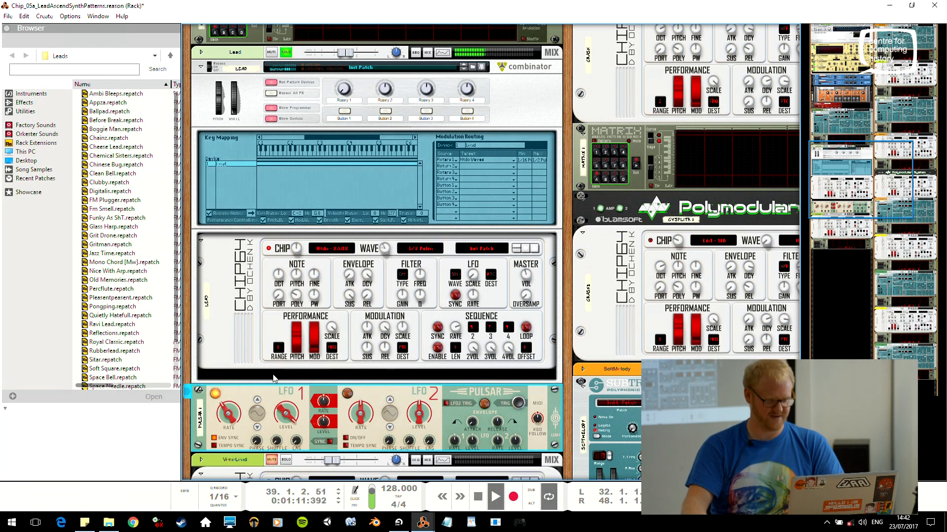
pyautogui.press('space')
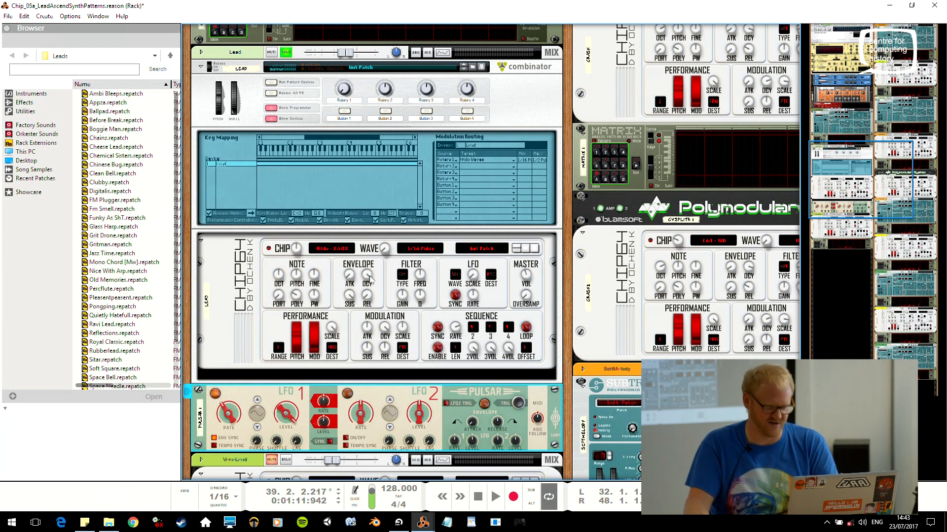
pyautogui.click(349, 305)
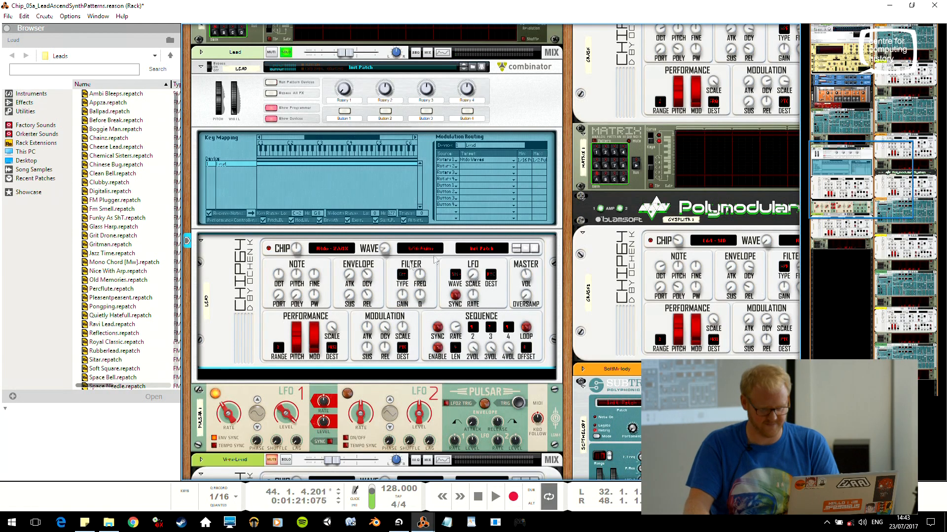
# Move the song position to bar 32 in the sequencer and try to audition the MTAscendSynth track in solo
pyautogui.moveTo(887, 187); pyautogui.dragTo(848, 346)
pyautogui.hotkey('alt', 'Tab')
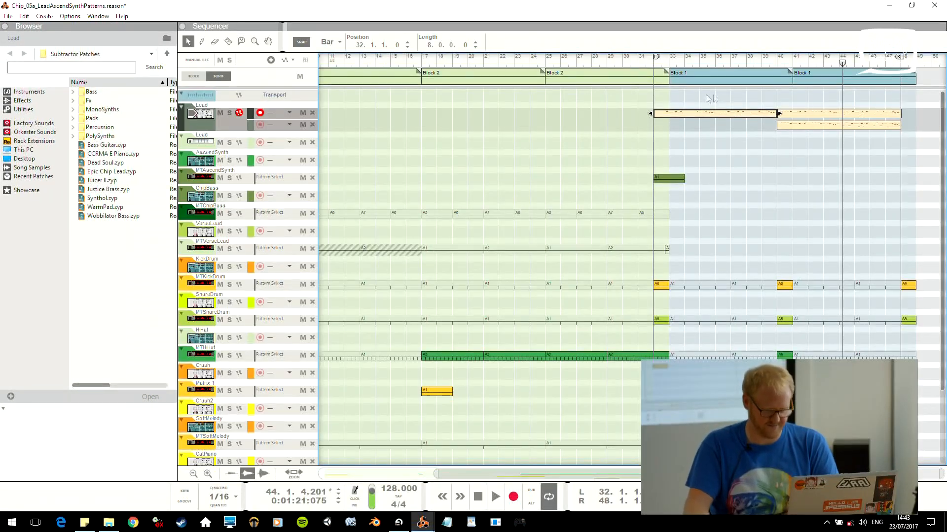
pyautogui.click(667, 63)
pyautogui.click(654, 65)
pyautogui.click(229, 178)
pyautogui.press('space')
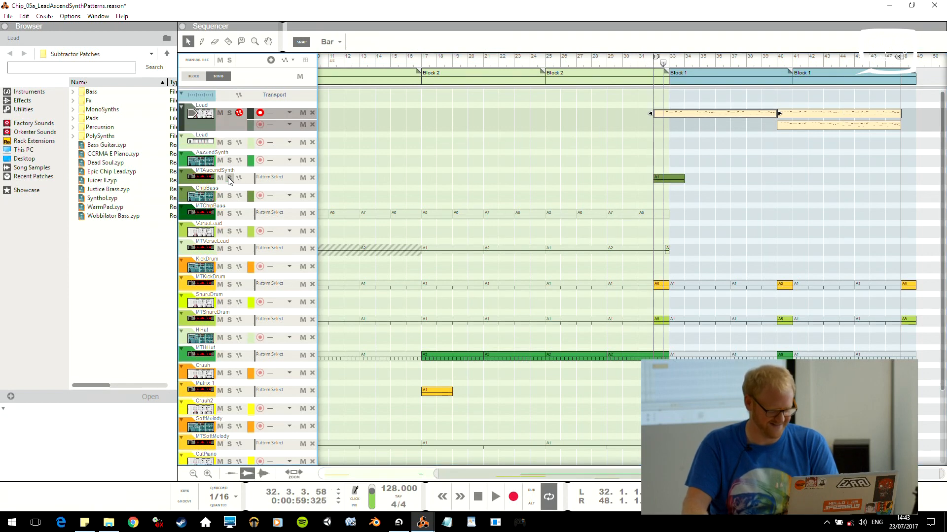
# Show the front of the rack and turn off solo on the Lead mix channel
pyautogui.hotkey('alt', 'Tab')
pyautogui.scroll(10, 750, 242)
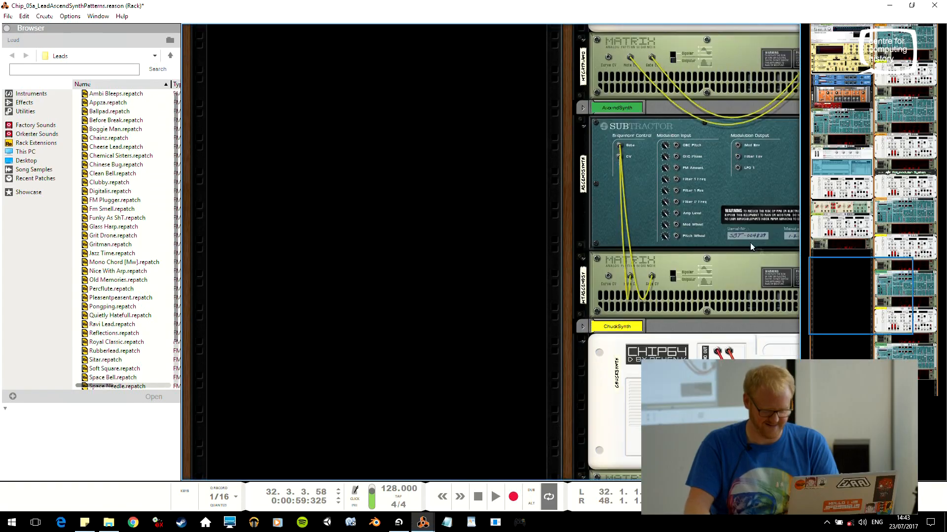
pyautogui.press('Tab')
pyautogui.scroll(2, 229, 128)
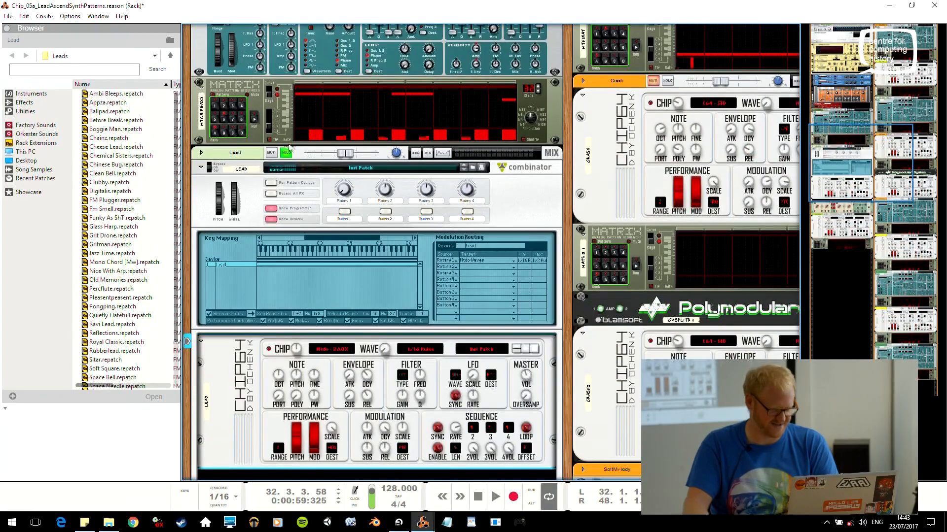
# Solo the MTAscendSynth track in the sequencer, select the first Lead clip, and briefly play the song
pyautogui.hotkey('alt', 'Tab')
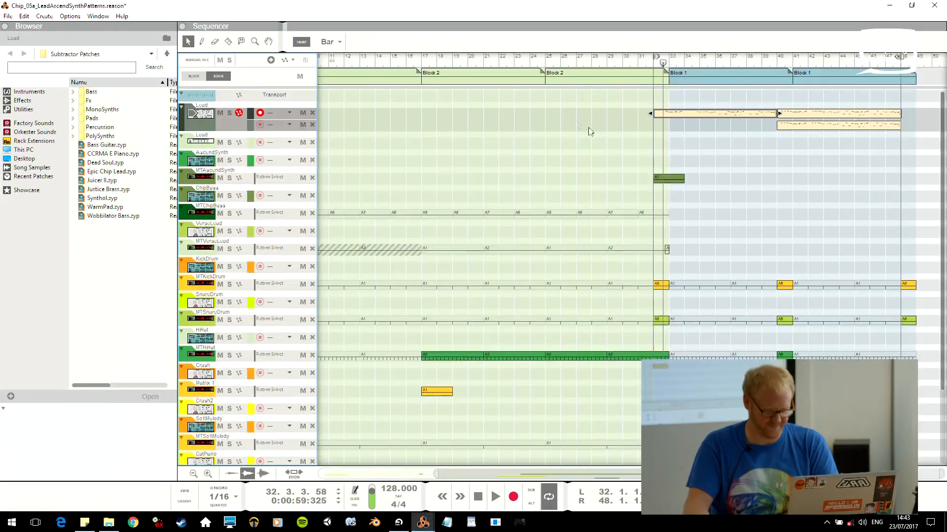
pyautogui.click(230, 178)
pyautogui.click(681, 113)
pyautogui.press('space')
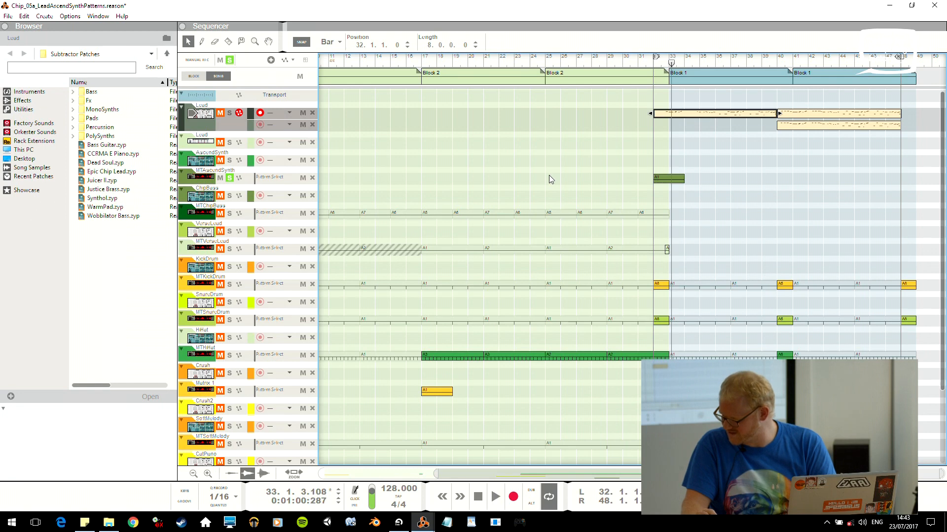
# Locate the AscendSynth devices in the rack and run the rising pattern on their Matrix sequencer
pyautogui.press('F6')
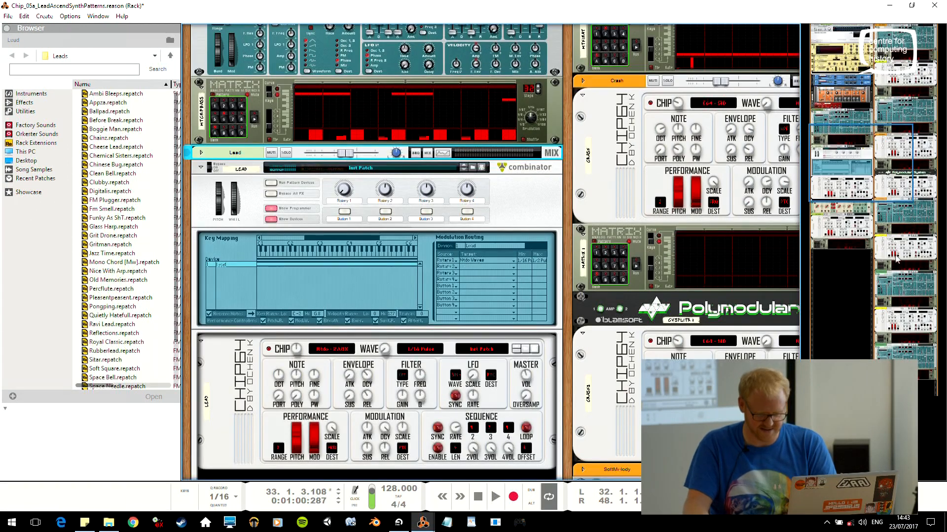
pyautogui.moveTo(863, 250); pyautogui.dragTo(886, 286)
pyautogui.click(483, 351)
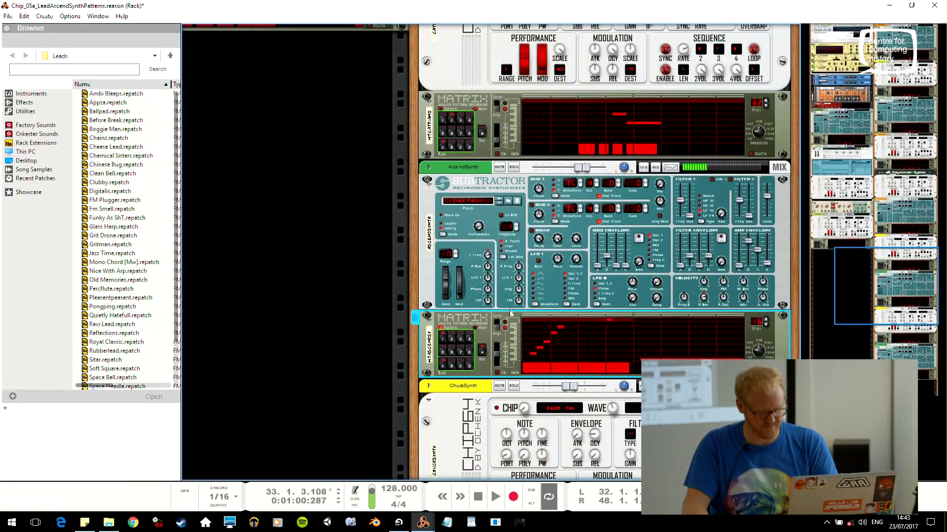
pyautogui.click(482, 349)
# Examine the AscendSynth Subtractor's filter, LFO 1 and envelope settings while running its Matrix pattern again
pyautogui.moveTo(680, 199); pyautogui.dragTo(661, 168)
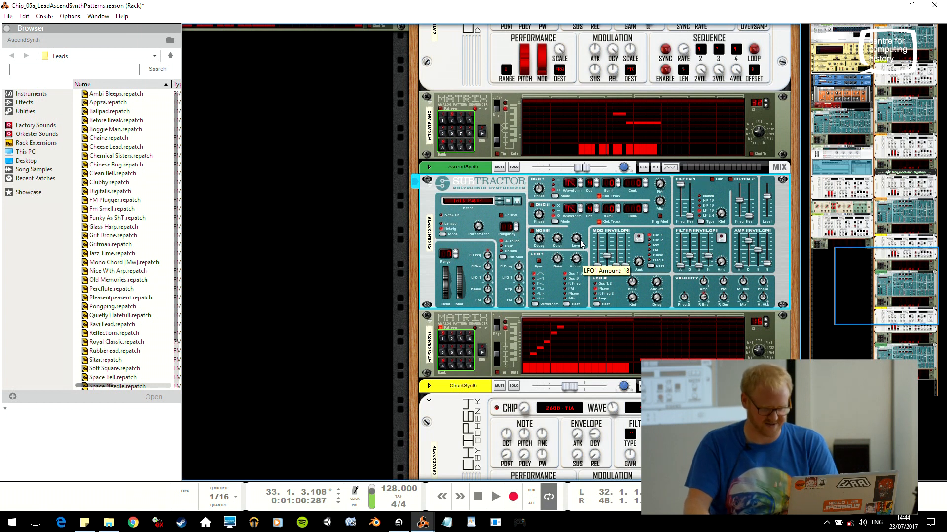
pyautogui.click(482, 354)
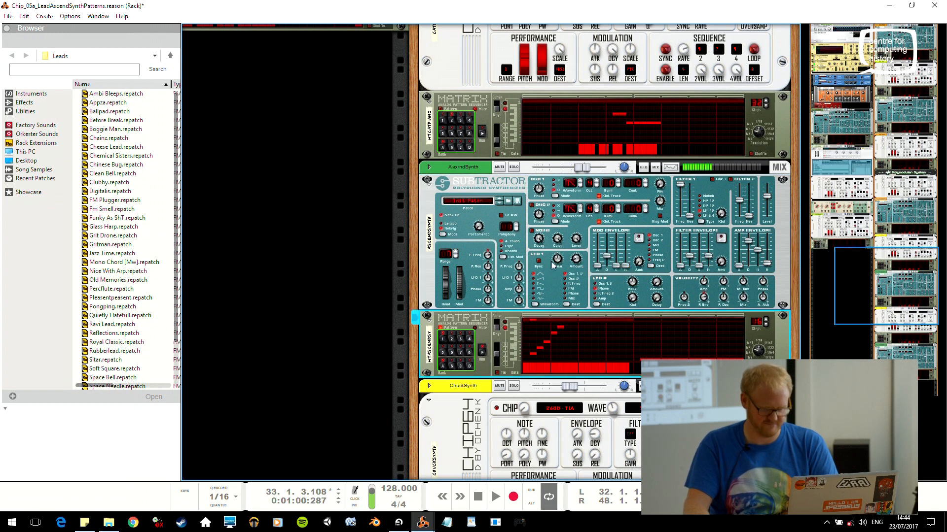
pyautogui.moveTo(770, 265); pyautogui.dragTo(748, 250)
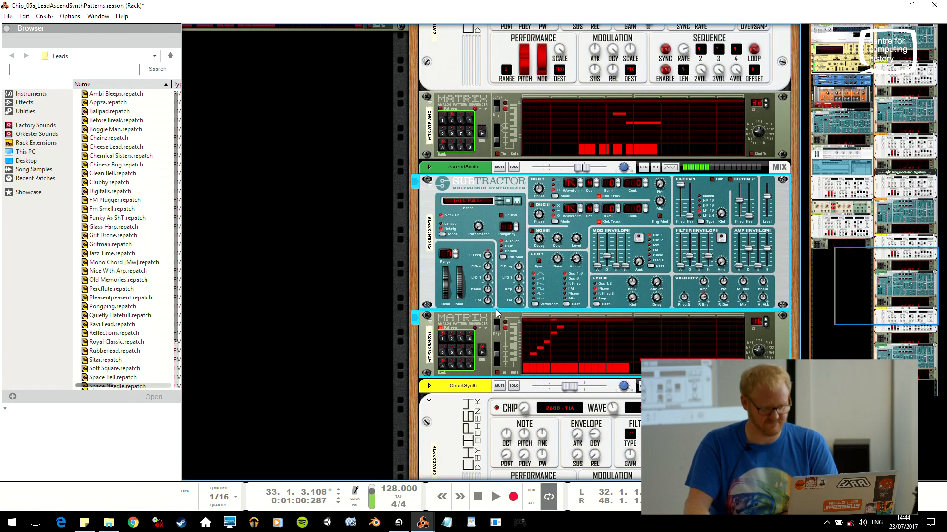
# Bring the rack view back to the Lead Combinator, stop playback, and unsolo the MTAscendSynth track
pyautogui.moveTo(855, 288); pyautogui.dragTo(832, 154)
pyautogui.press('space')
pyautogui.press('space')
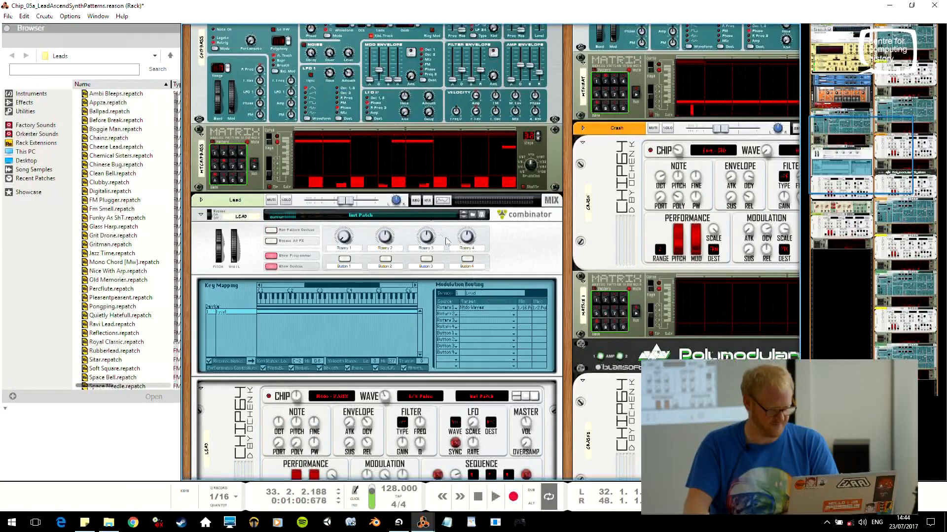
pyautogui.press('F7')
pyautogui.click(230, 178)
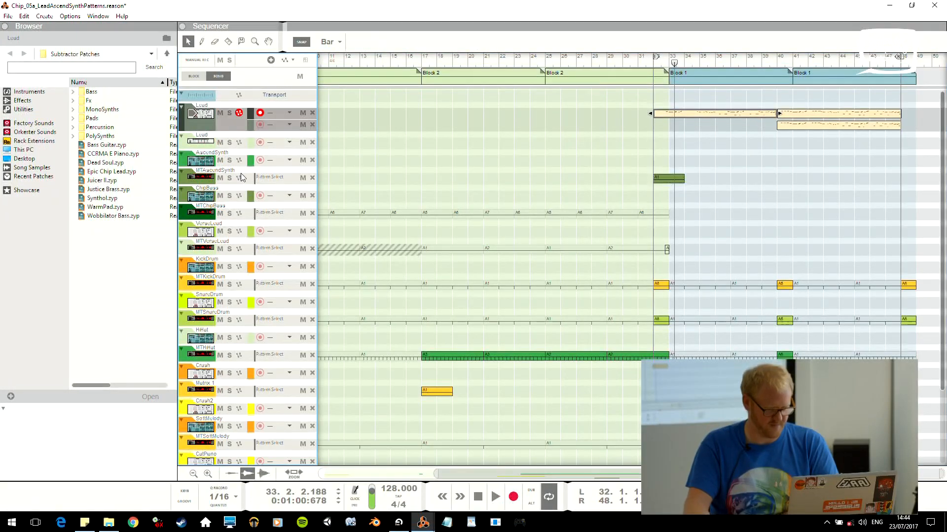
# Open Chip_05_LeadAscendSynth.reason from the MUSEUMTALK folder and play it from bar 32
pyautogui.hotkey('alt', 'Tab')
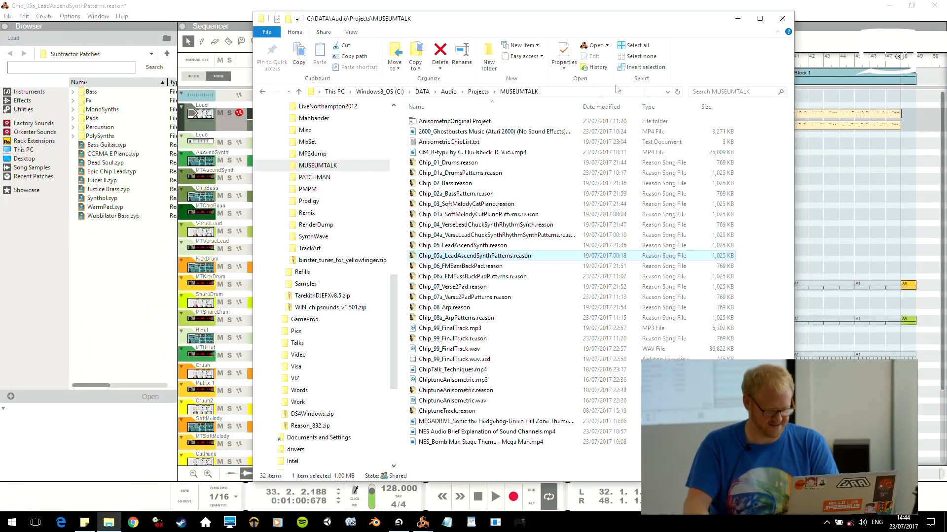
pyautogui.doubleClick(460, 246)
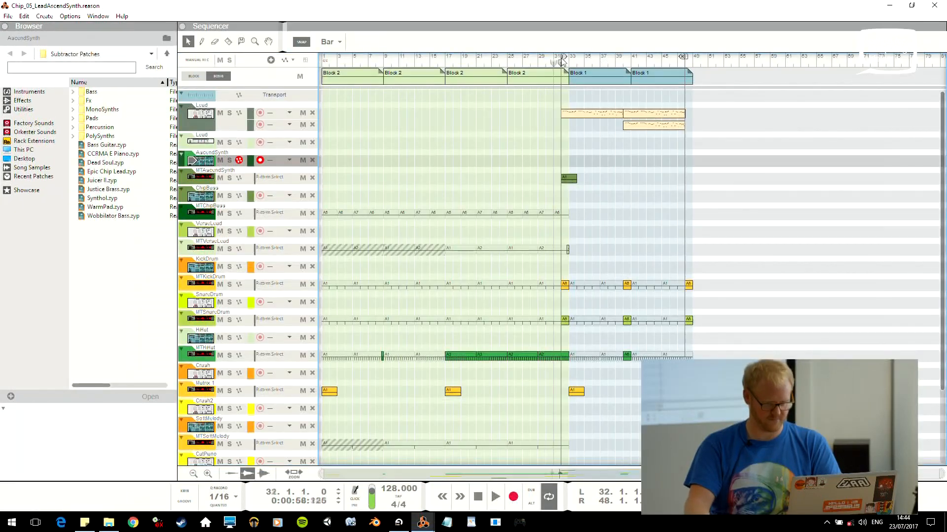
pyautogui.press('space')
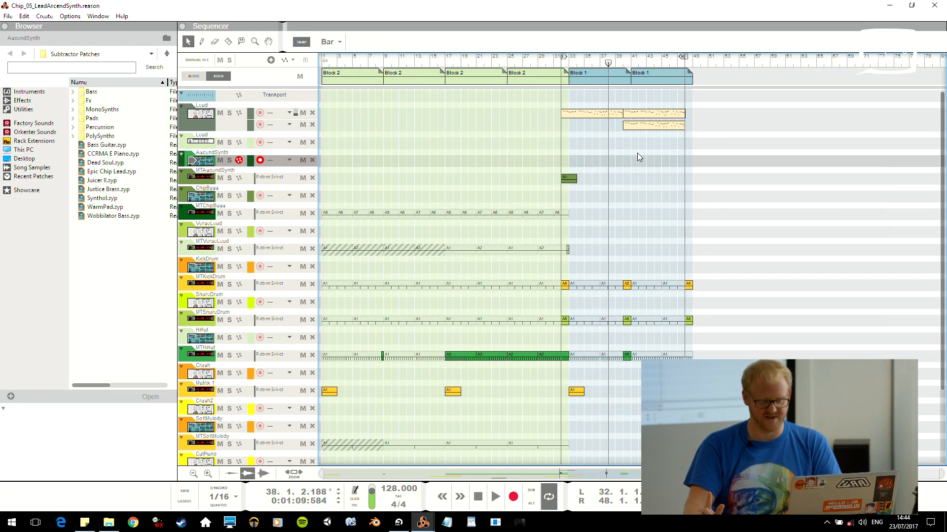
# Switch to the AnisometricOriginal set in Ableton Live and play the original track from about bar 33
pyautogui.hotkey('alt', 'Tab')
pyautogui.click(303, 346)
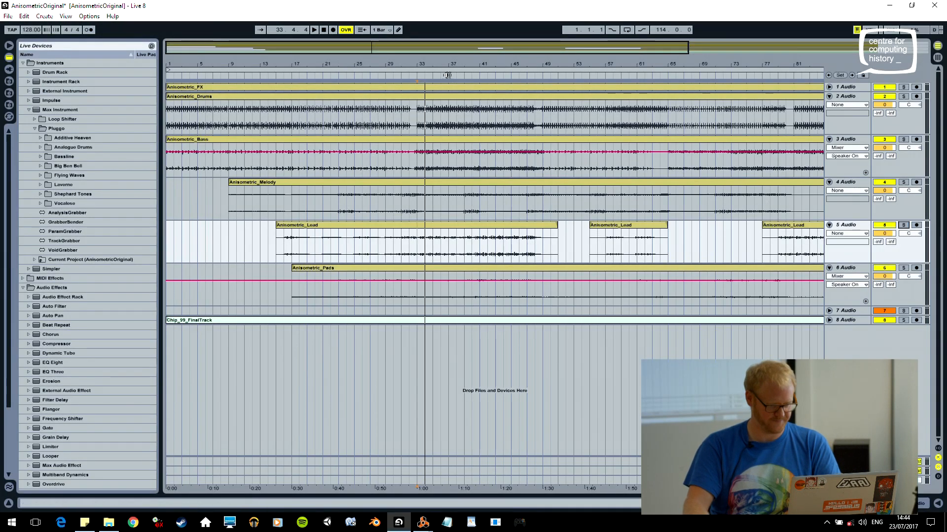
pyautogui.click(422, 114)
pyautogui.press('space')
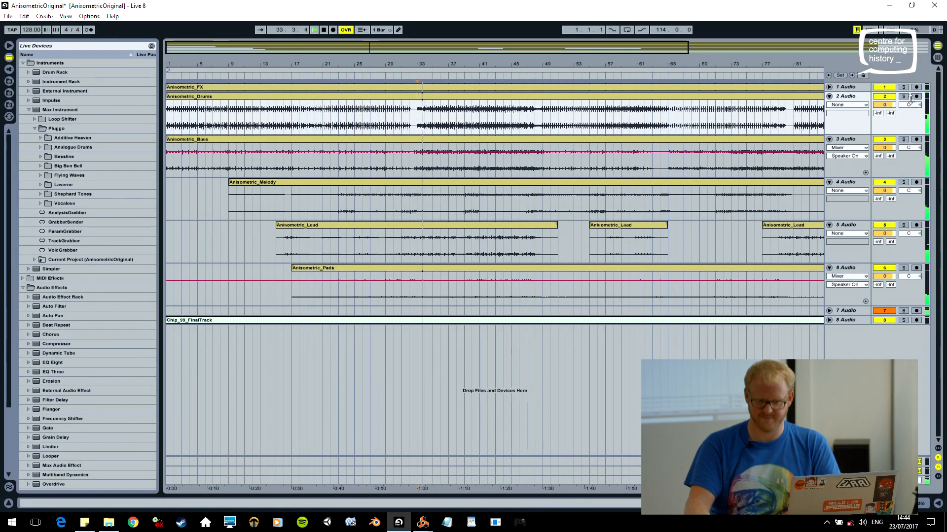
pyautogui.press('space')
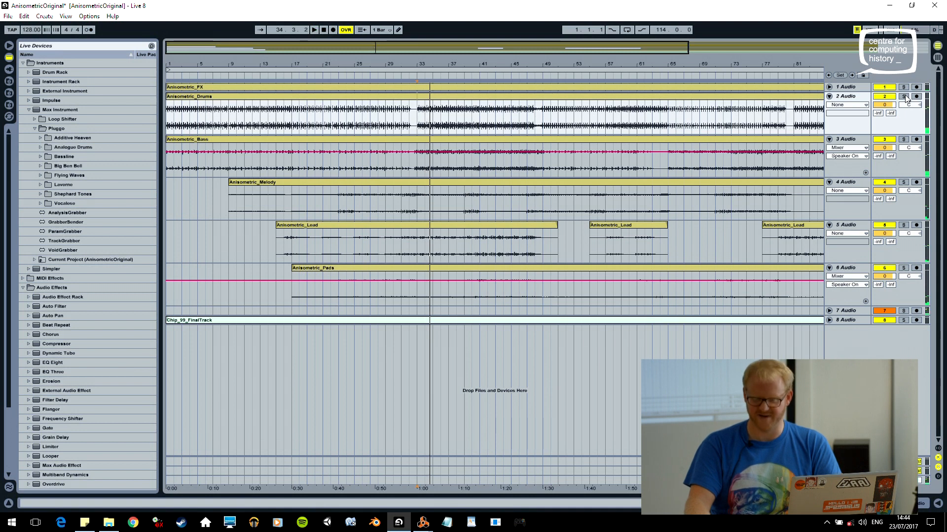
# Solo the Anisometric_Bass track and play the section from about bar 33
pyautogui.press('space')
pyautogui.click(904, 140)
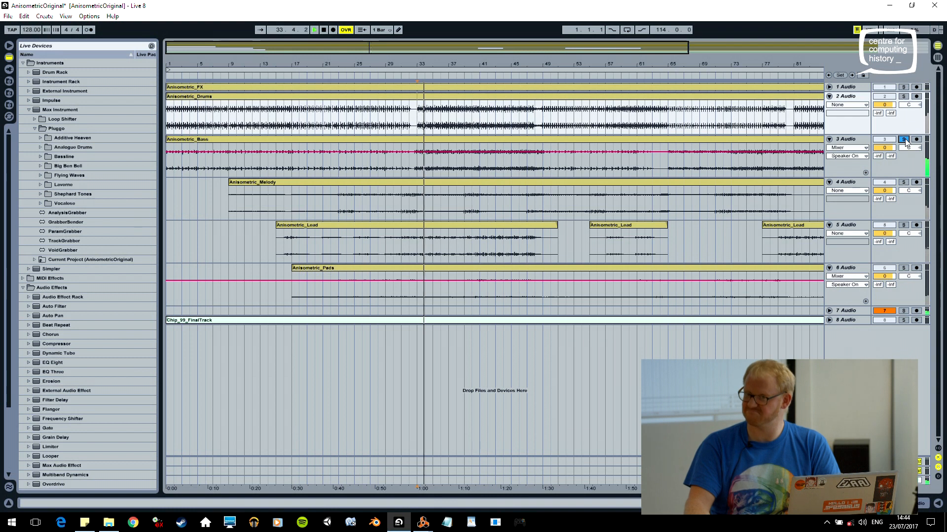
pyautogui.press('space')
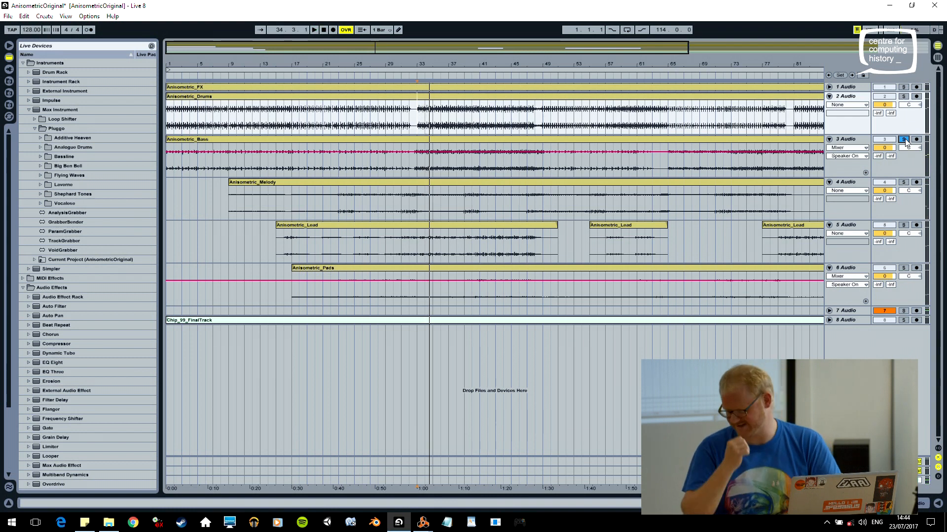
pyautogui.press('space')
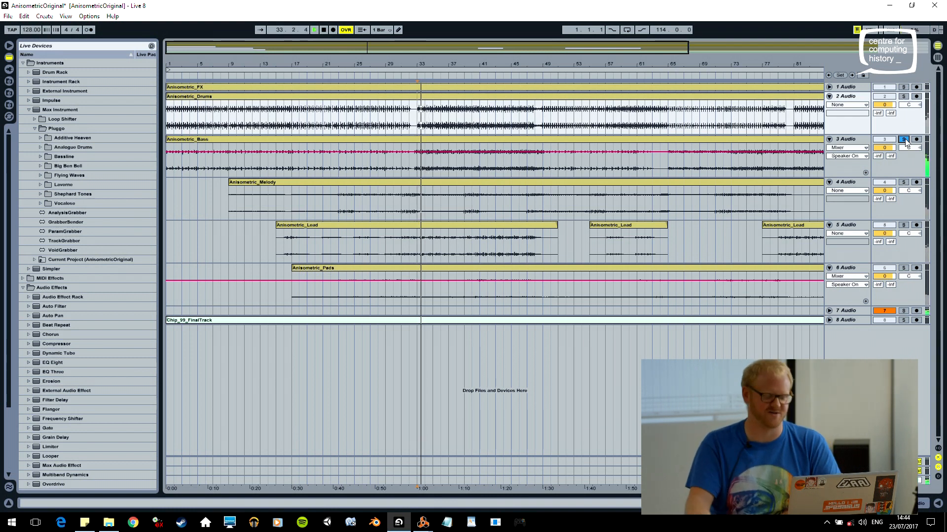
# Compare the soloed bass by playing it from bar 19 and again from bar 33
pyautogui.click(314, 171)
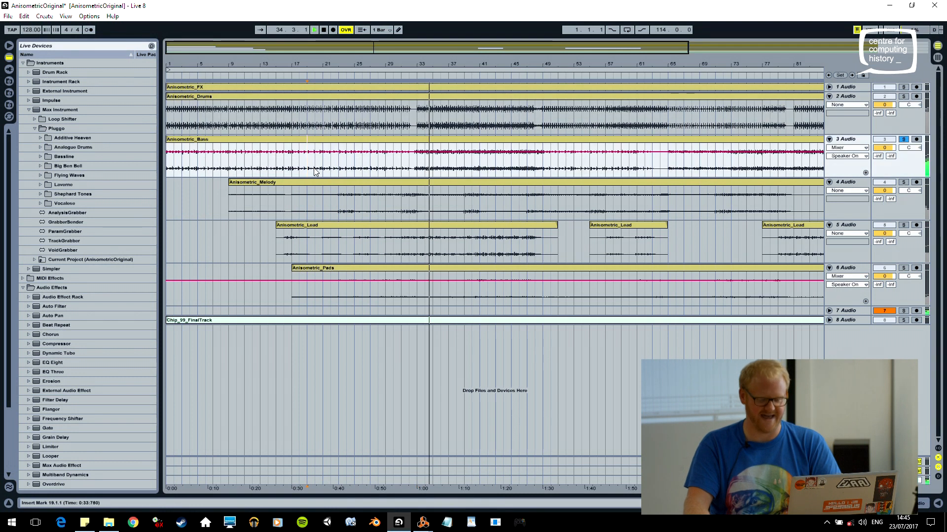
pyautogui.press('space')
pyautogui.press('space')
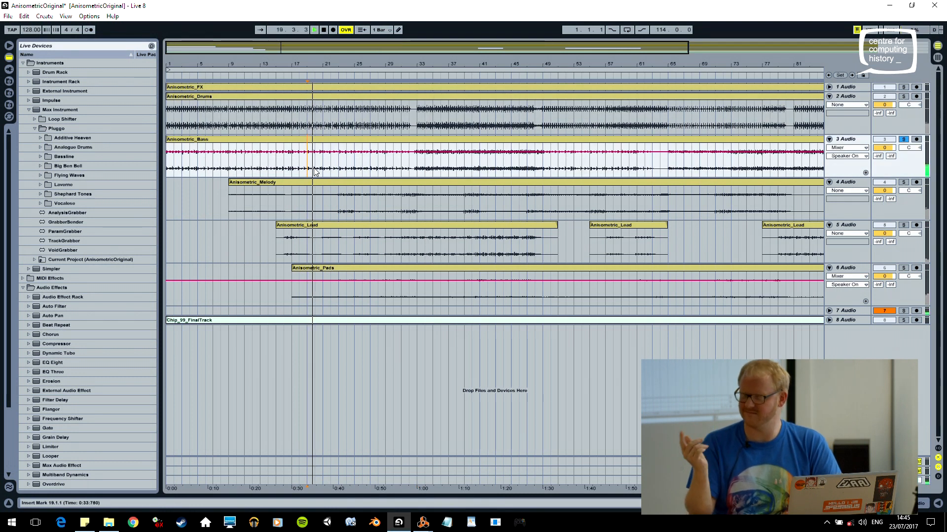
pyautogui.click(419, 169)
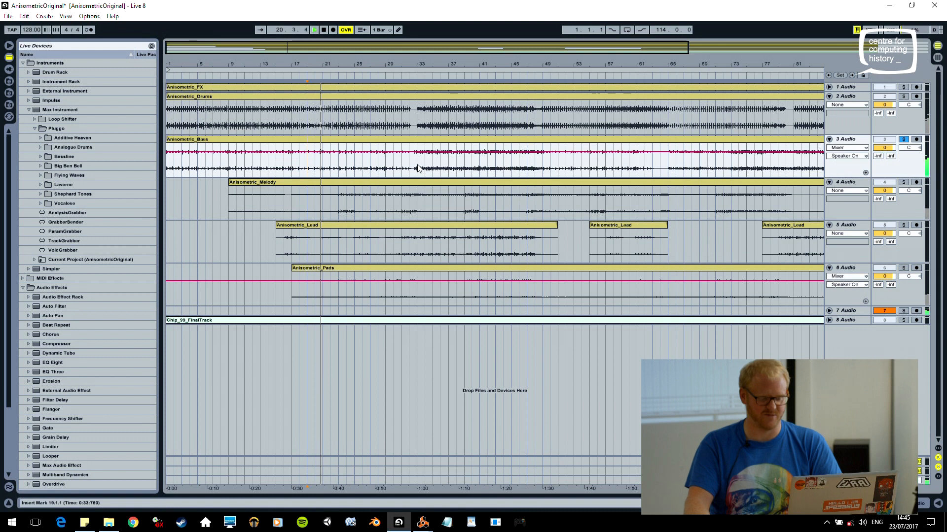
pyautogui.press('space')
pyautogui.press('space')
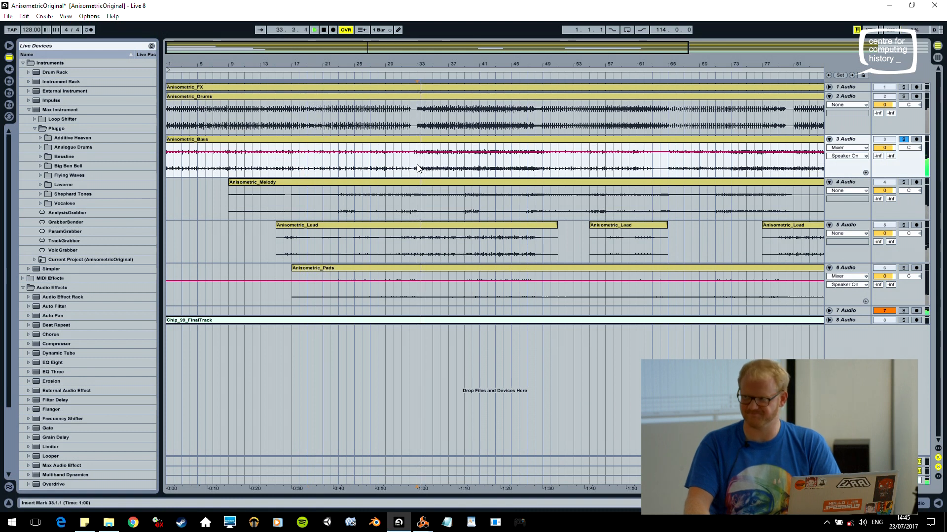
# Close Chip_04_VerseLeadChuckSynthRhythmSynth.reason and Chip_05a_LeadAscendSynthPatterns.reason without saving their changes
pyautogui.hotkey('alt', 'Tab')
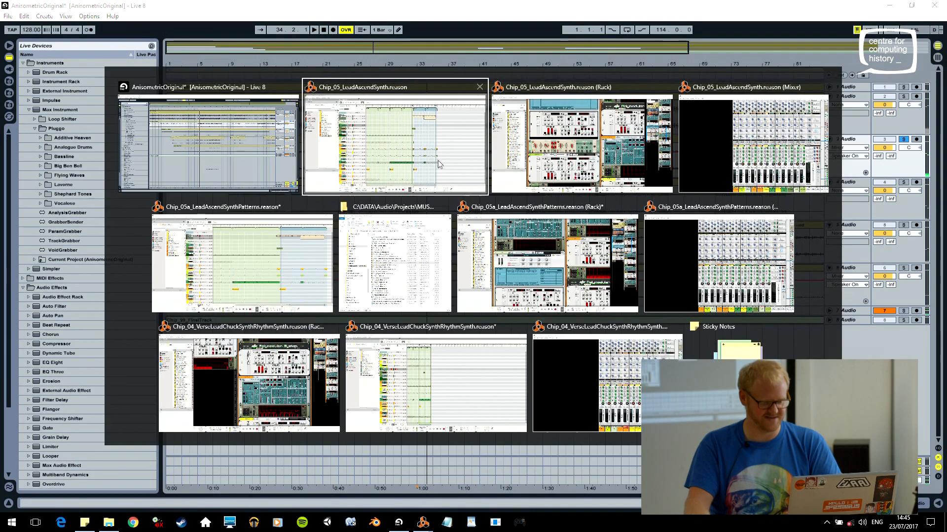
pyautogui.click(520, 326)
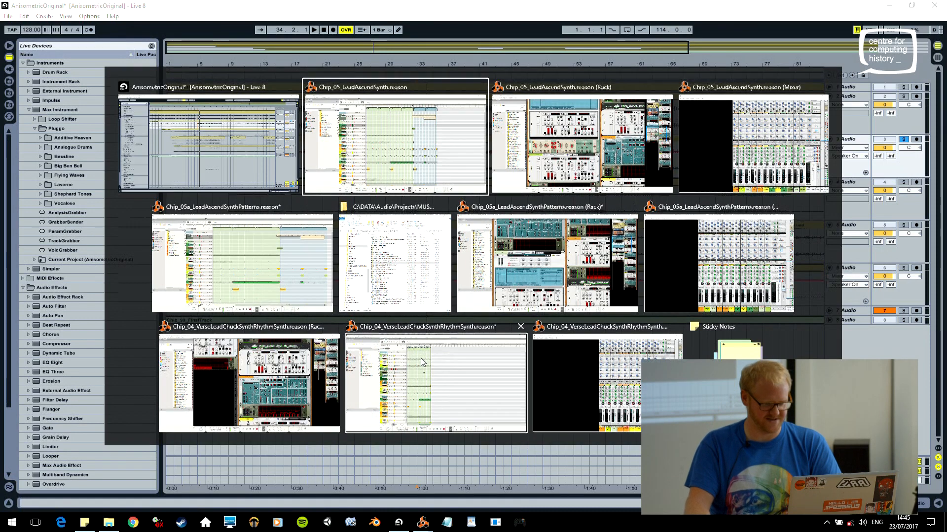
pyautogui.click(561, 359)
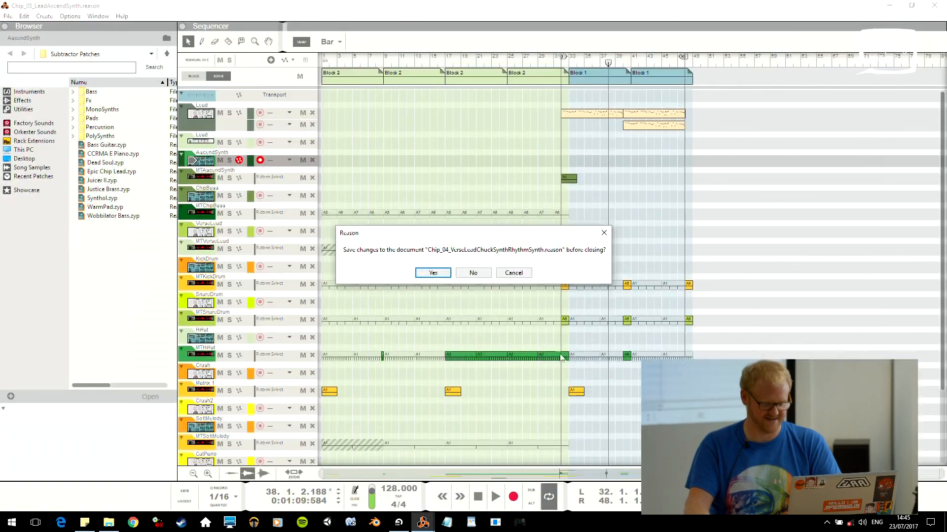
pyautogui.click(473, 272)
pyautogui.hotkey('alt', 'Tab')
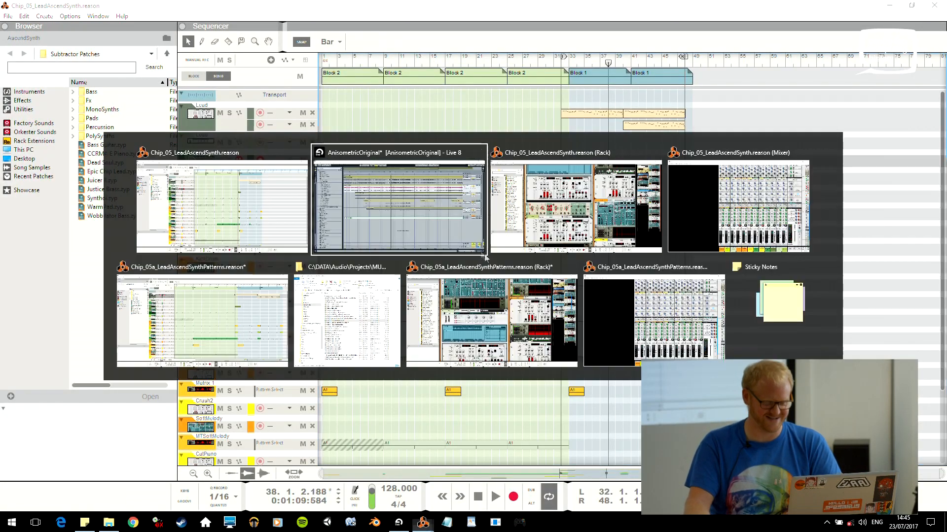
pyautogui.middleClick(196, 318)
pyautogui.click(592, 305)
pyautogui.click(474, 273)
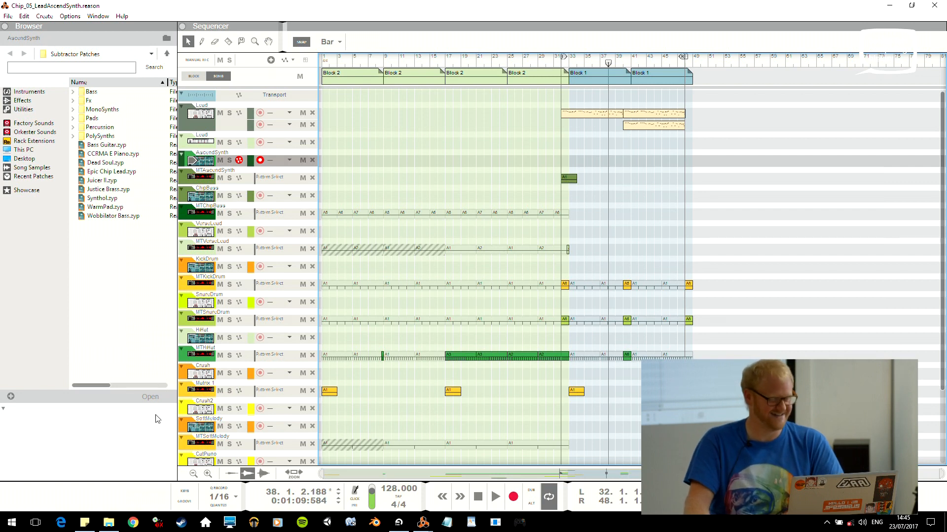
# Open Chip_06a_FMBassBackPadPatterns.reason from the MUSEUMTALK folder and bring the FMBass FM4 synthesizer into view in the rack
pyautogui.click(108, 522)
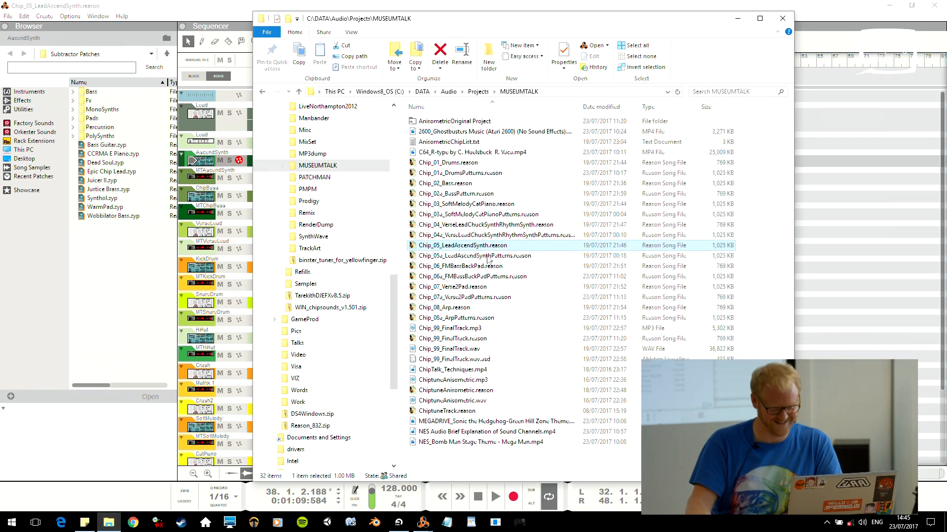
pyautogui.click(448, 278)
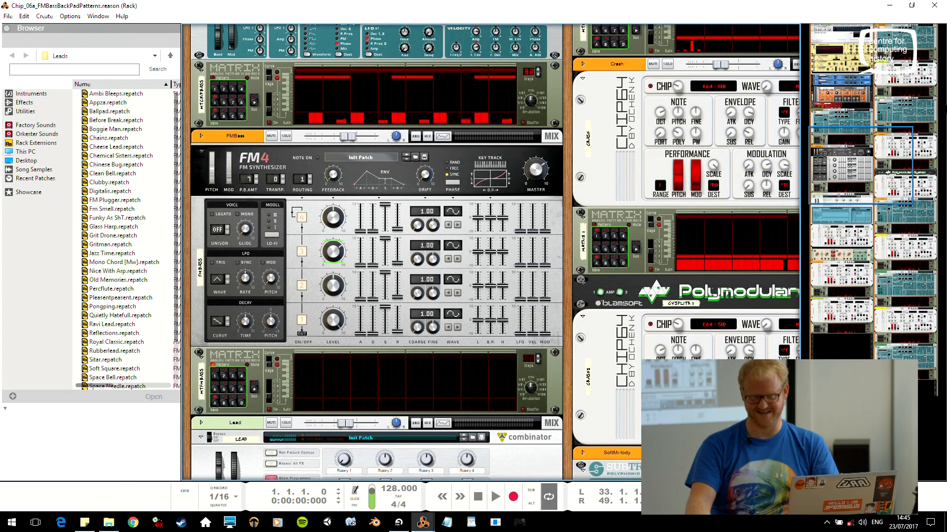
pyautogui.scroll(5, 434, 89)
pyautogui.scroll(-7, 433, 89)
pyautogui.scroll(1, 434, 88)
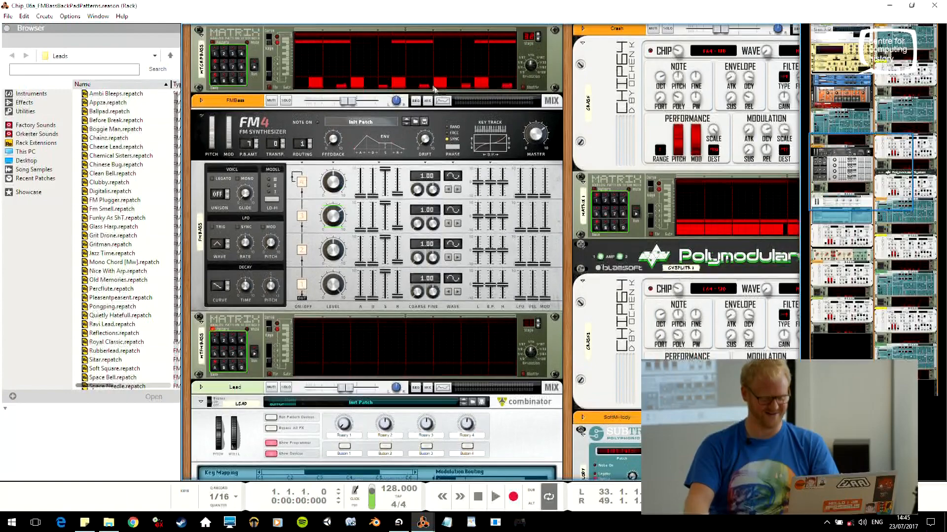
# Play the sequence briefly from bar 33, and audition the FM bass's Matrix pattern in the rack
pyautogui.hotkey('alt', 'Tab')
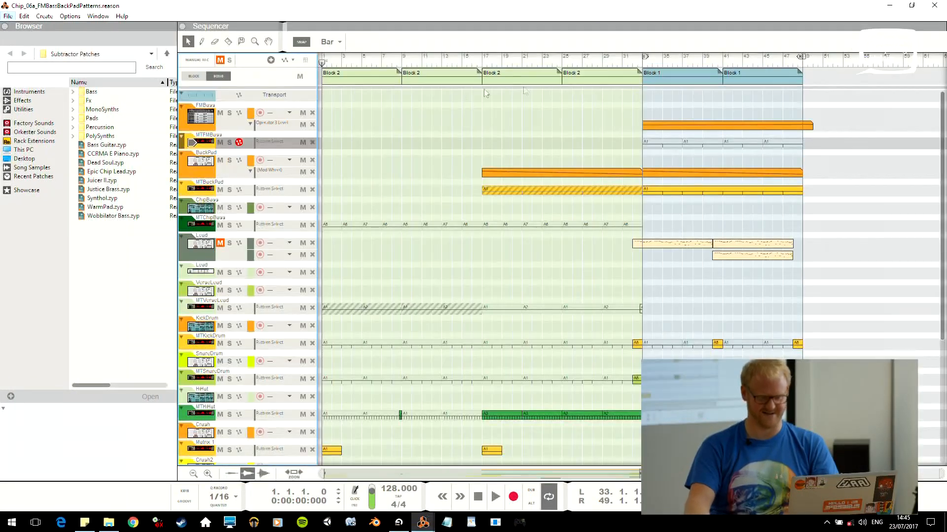
pyautogui.moveTo(657, 62); pyautogui.dragTo(643, 62)
pyautogui.press('space')
pyautogui.press('space')
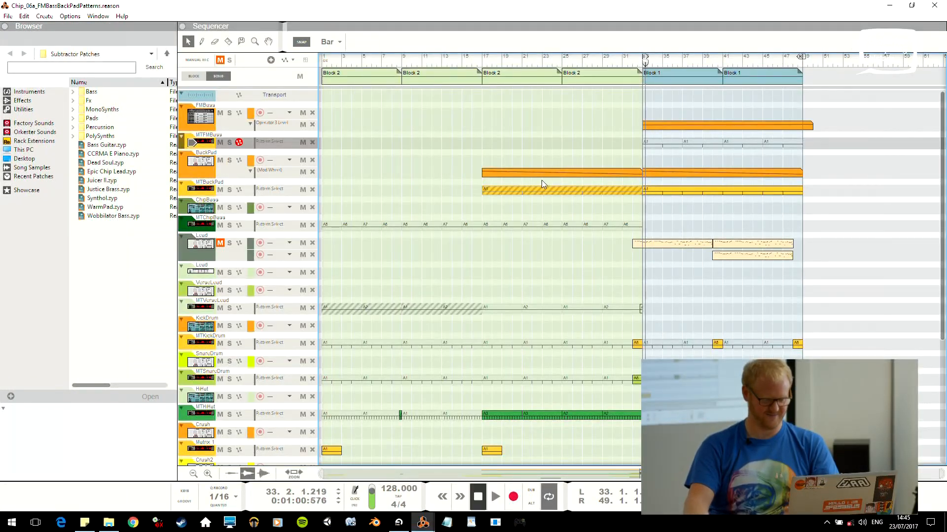
pyautogui.hotkey('alt', 'Tab')
pyautogui.click(251, 361)
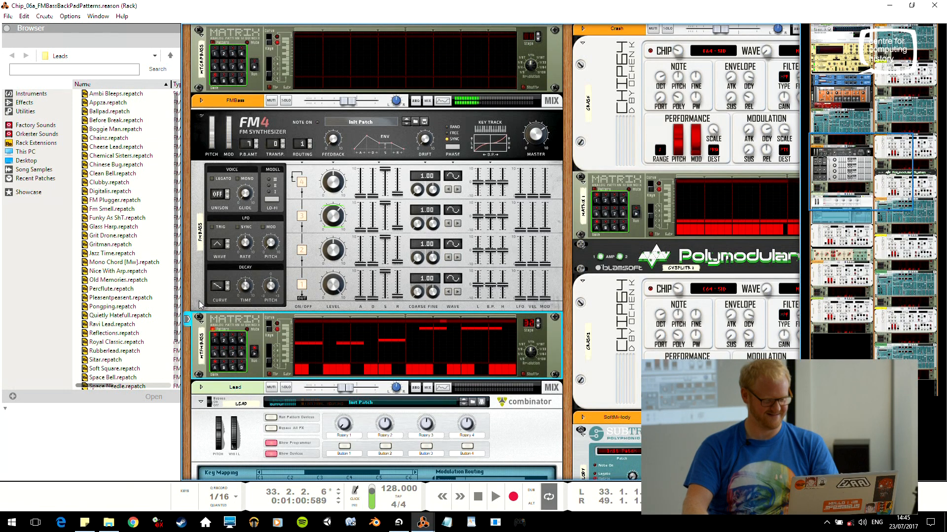
pyautogui.click(253, 353)
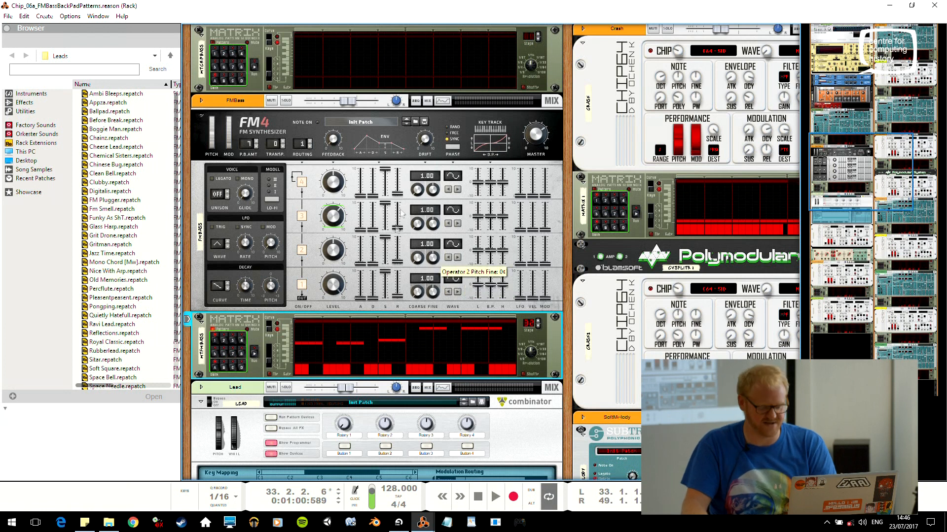
# Detune operator 2 of the FM4 to a ratio of 1.01 and adjust its level while the Matrix pattern plays
pyautogui.click(432, 262)
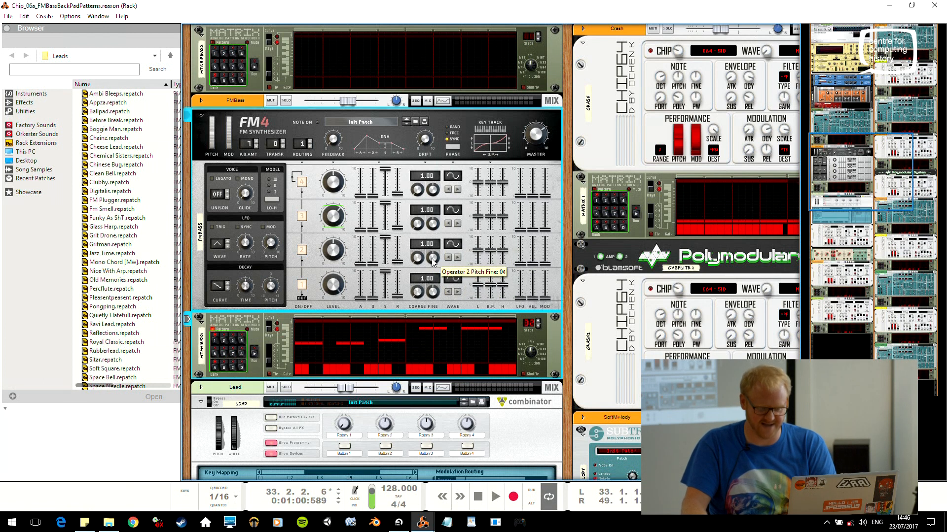
pyautogui.moveTo(432, 262); pyautogui.dragTo(432, 258)
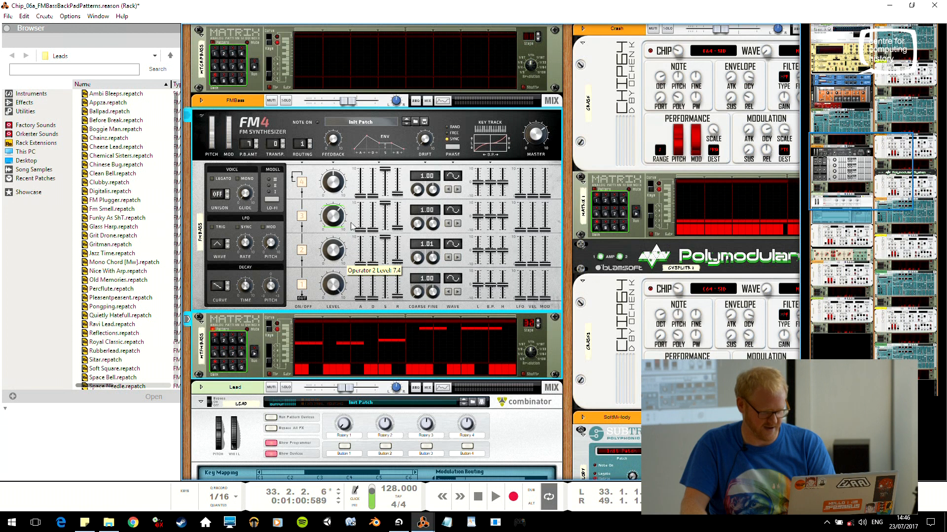
pyautogui.click(259, 359)
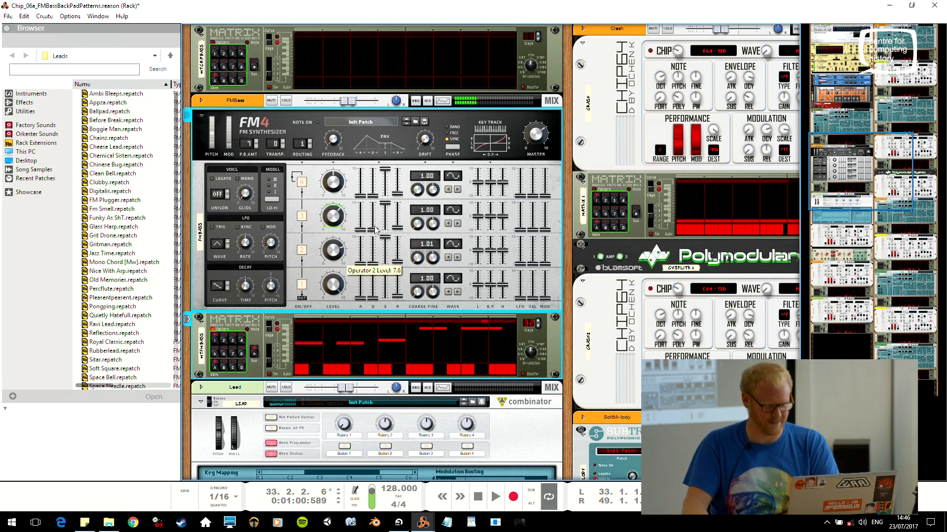
pyautogui.moveTo(342, 263)
pyautogui.mouseDown()
pyautogui.moveTo(341, 294)
pyautogui.moveTo(355, 236)
pyautogui.moveTo(350, 271)
pyautogui.mouseUp()
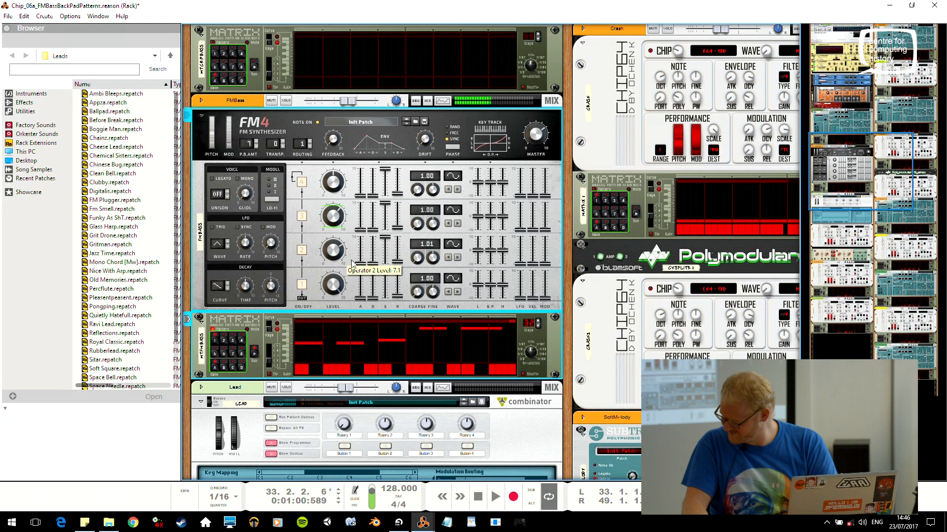
pyautogui.moveTo(352, 263); pyautogui.dragTo(355, 255)
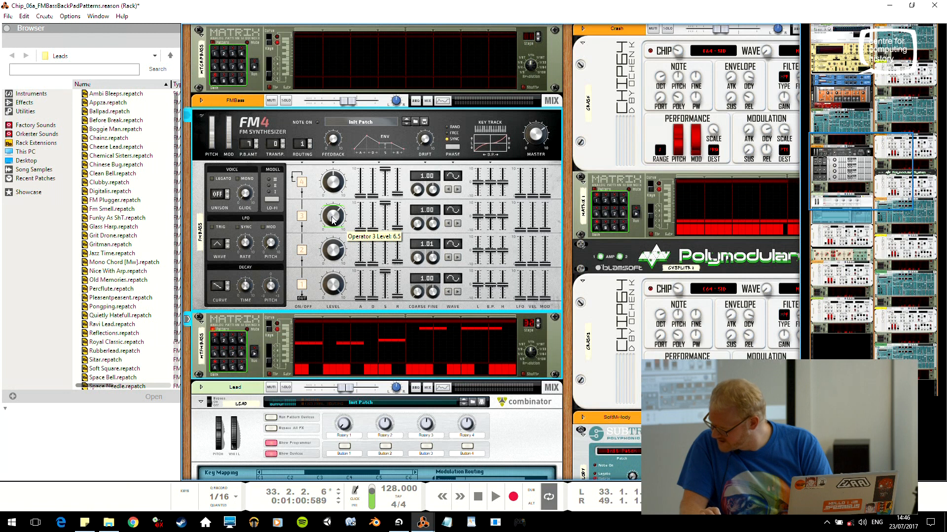
# Change operator 3's waveform on the FM4, set its ratio to 6.00, and audition the bass pattern
pyautogui.click(458, 226)
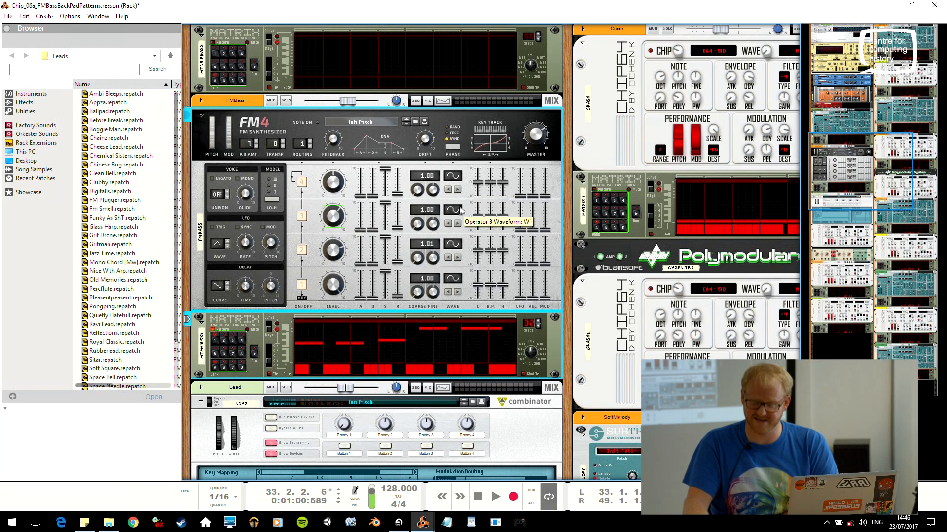
pyautogui.click(458, 224)
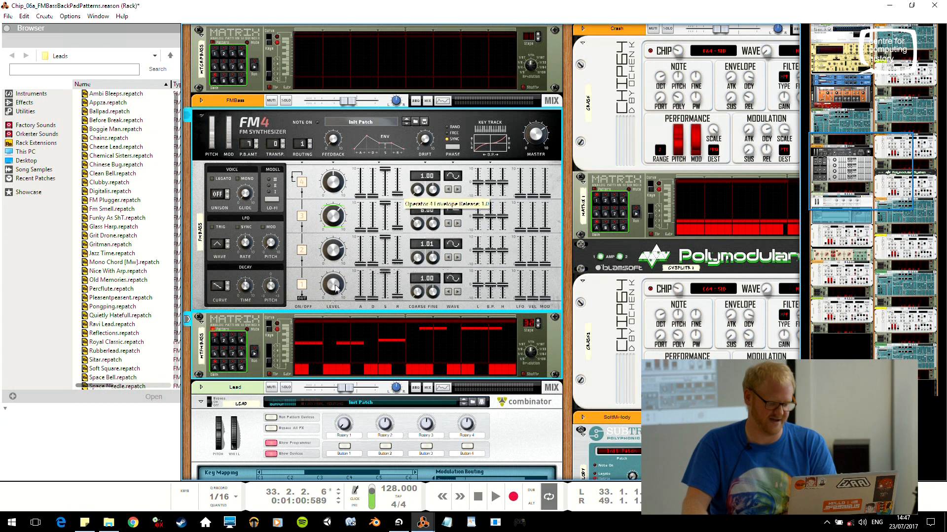
pyautogui.click(254, 353)
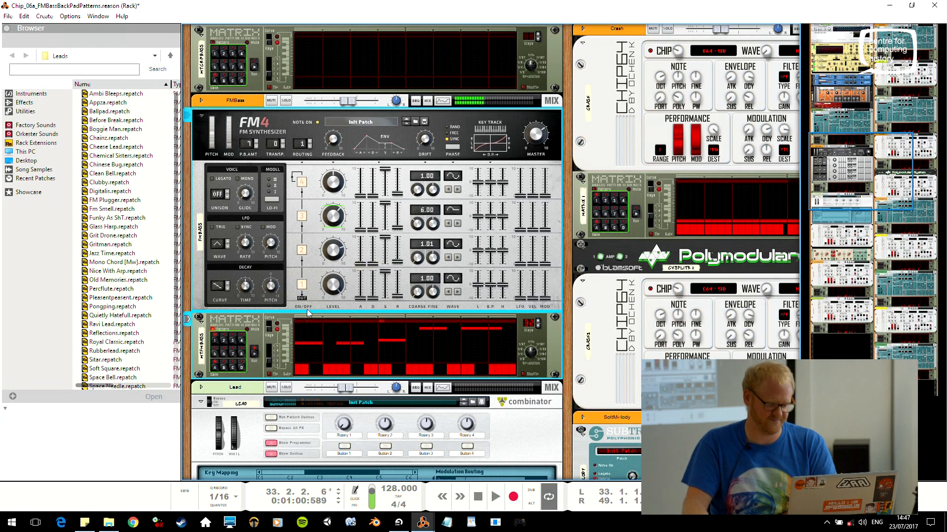
pyautogui.click(255, 355)
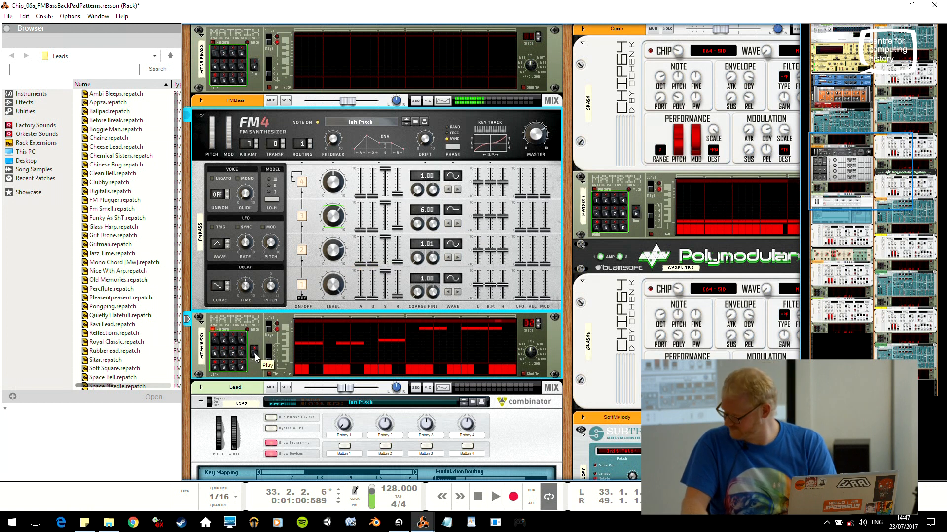
# Switch the FM4 to mono and reshape the decay and sustain of operators 1, 2 and 3, with operator 2's sustain at 5.0
pyautogui.click(238, 178)
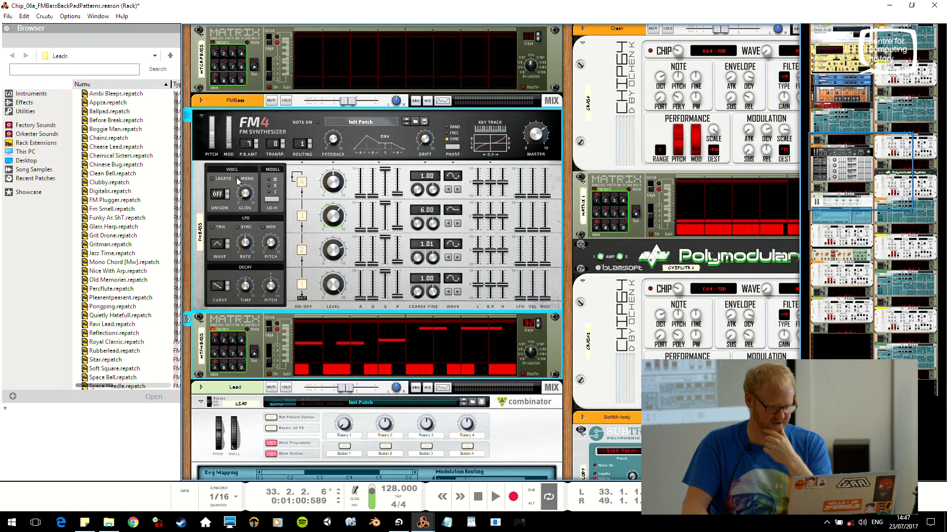
pyautogui.click(255, 355)
pyautogui.moveTo(372, 304); pyautogui.dragTo(385, 256)
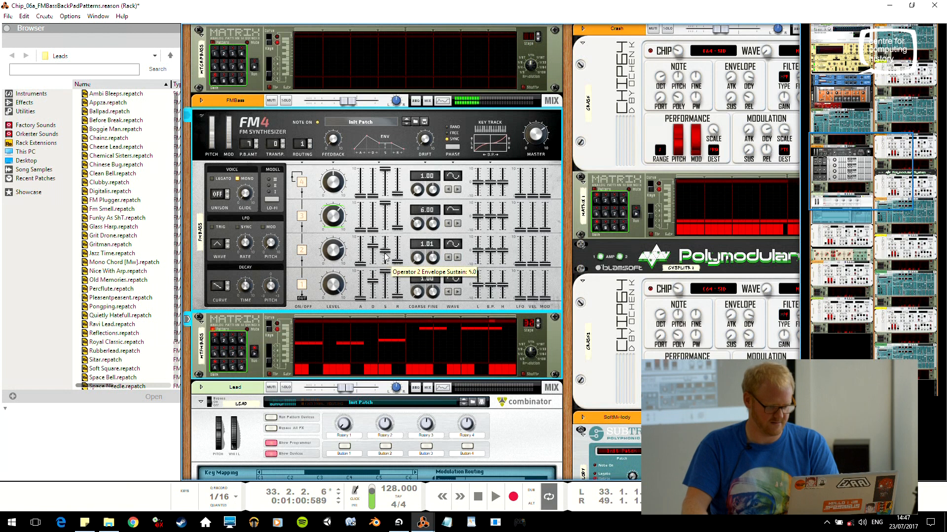
pyautogui.moveTo(385, 203); pyautogui.dragTo(378, 219)
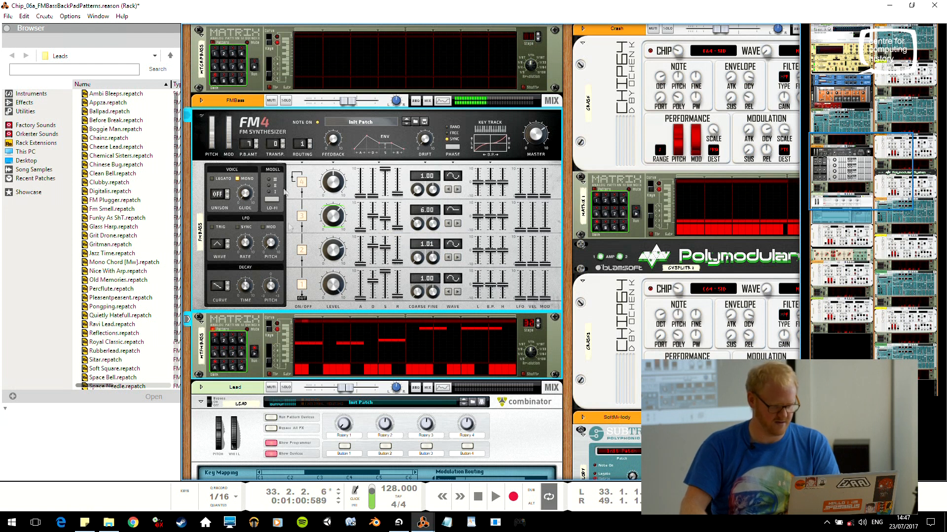
pyautogui.moveTo(385, 273)
pyautogui.mouseDown()
pyautogui.moveTo(389, 327)
pyautogui.moveTo(371, 274)
pyautogui.mouseUp()
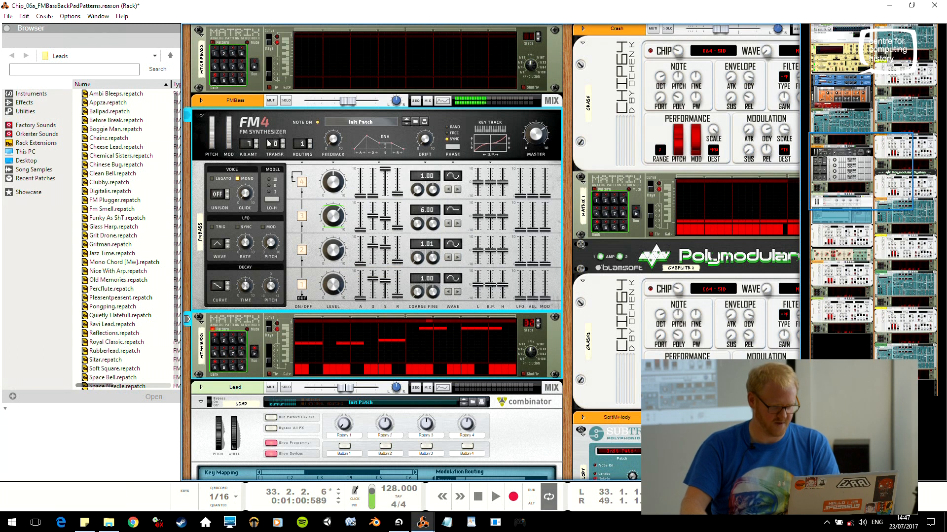
# Transpose the FM4 bass to -12 and audition its Matrix pattern
pyautogui.click(255, 353)
pyautogui.click(255, 353)
pyautogui.moveTo(275, 144); pyautogui.dragTo(274, 159)
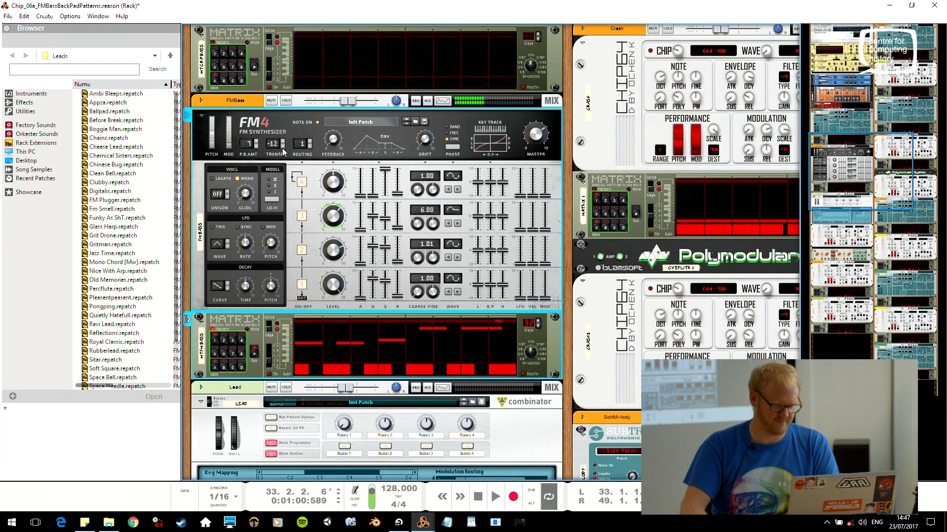
pyautogui.click(256, 352)
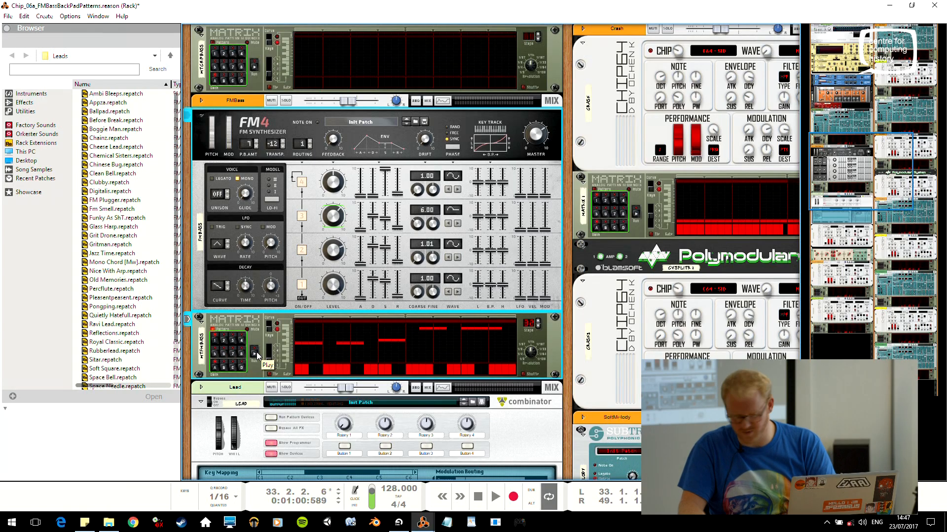
# Find the BackPad Chip64 synth in the rack and audition its Matrix pattern
pyautogui.click(852, 296)
pyautogui.moveTo(853, 296); pyautogui.dragTo(850, 275)
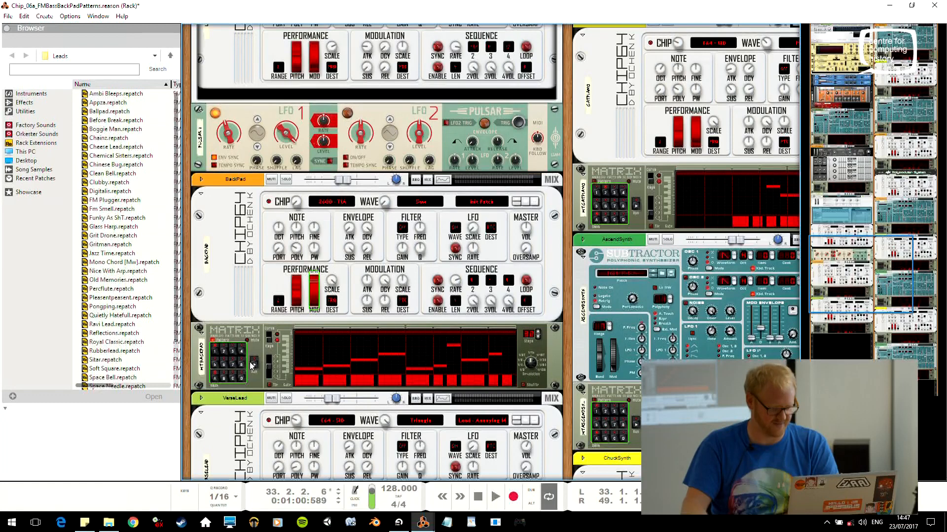
pyautogui.click(254, 365)
pyautogui.click(254, 365)
# Switch the BackPad synth to the C64-SID chip with the Triangle wave and play its Matrix pattern
pyautogui.moveTo(388, 202); pyautogui.dragTo(387, 200)
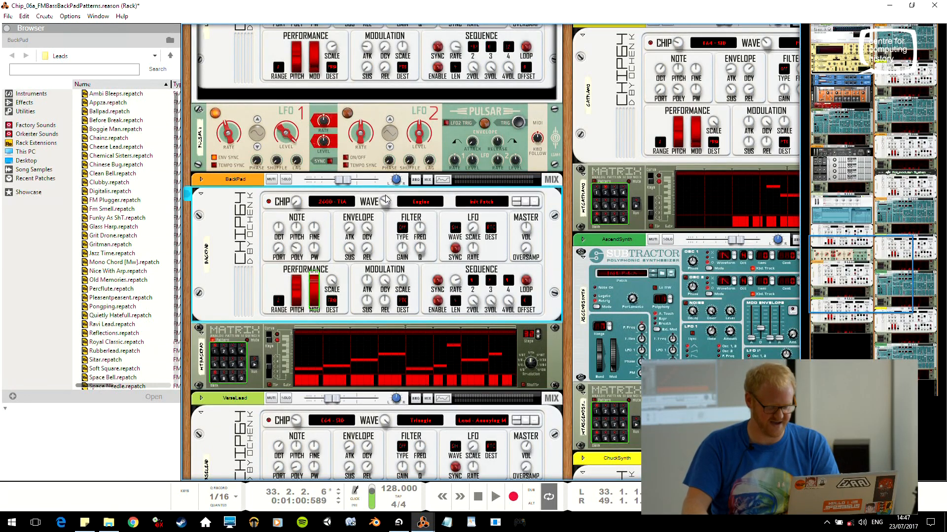
pyautogui.moveTo(296, 205); pyautogui.dragTo(297, 203)
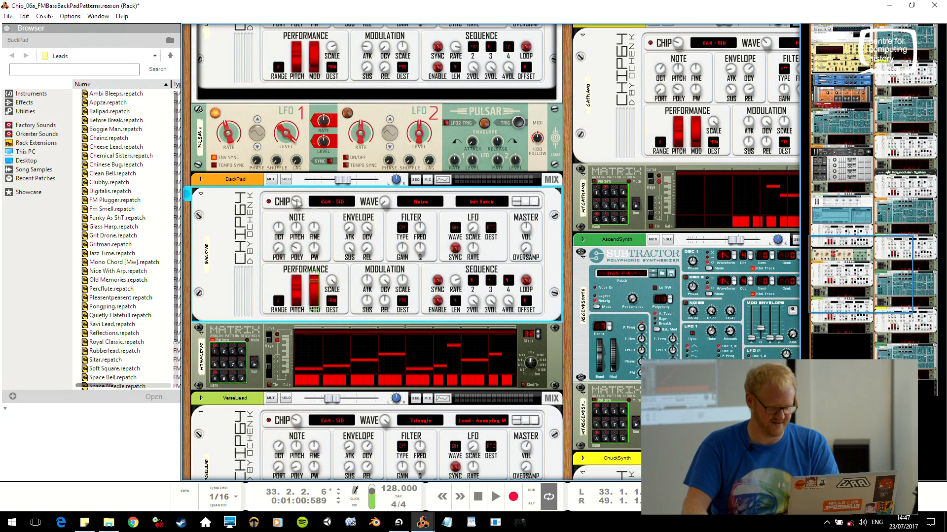
pyautogui.click(260, 364)
pyautogui.click(470, 231)
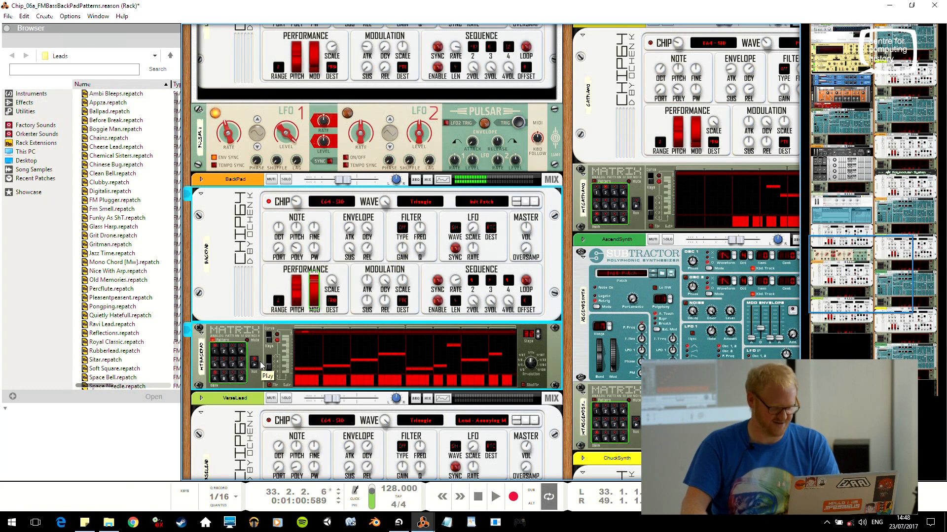
# Open Chip_06_FMBassBackPad.reason from the MUSEUMTALK folder and start playback from bar 34
pyautogui.hotkey('alt', 'Tab')
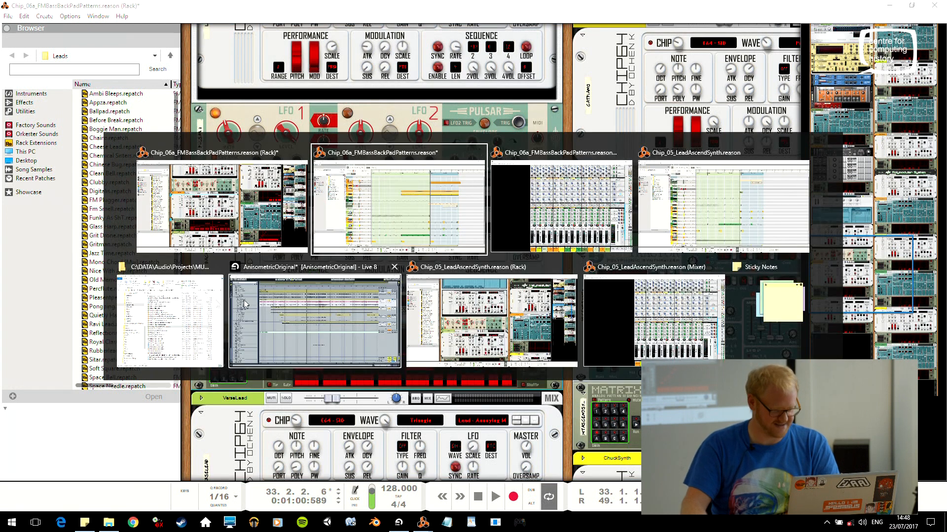
pyautogui.click(170, 319)
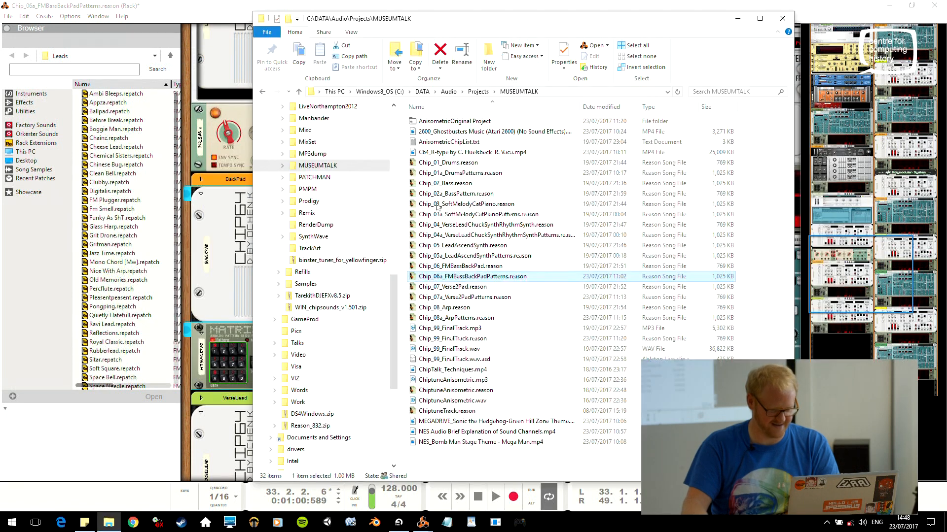
pyautogui.doubleClick(461, 267)
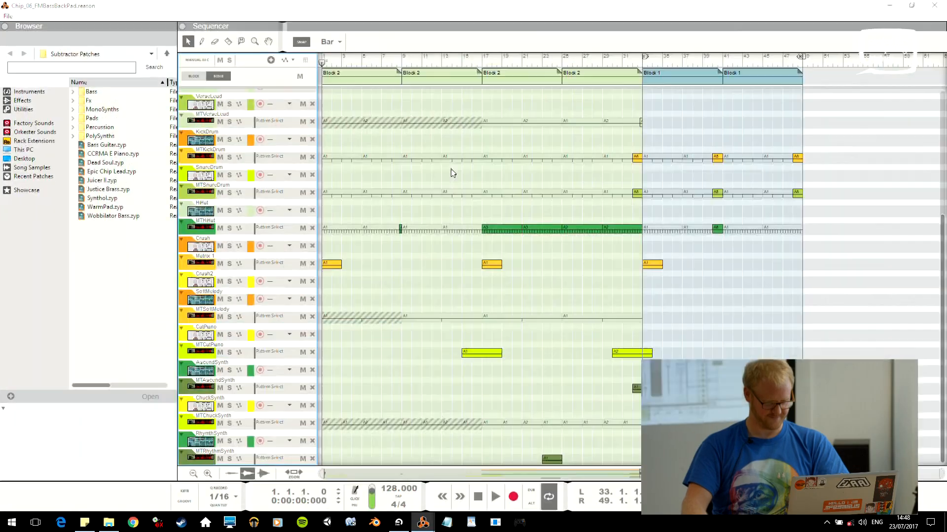
pyautogui.click(649, 63)
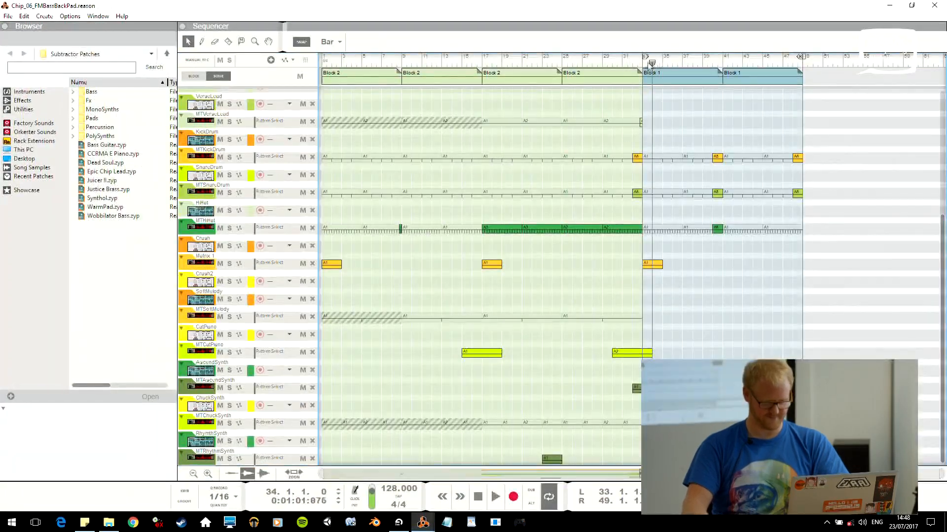
pyautogui.press('space')
# Find the FMBass FM4 in the rack and audition it soloed, returning to the full mix
pyautogui.hotkey('alt', 'Tab')
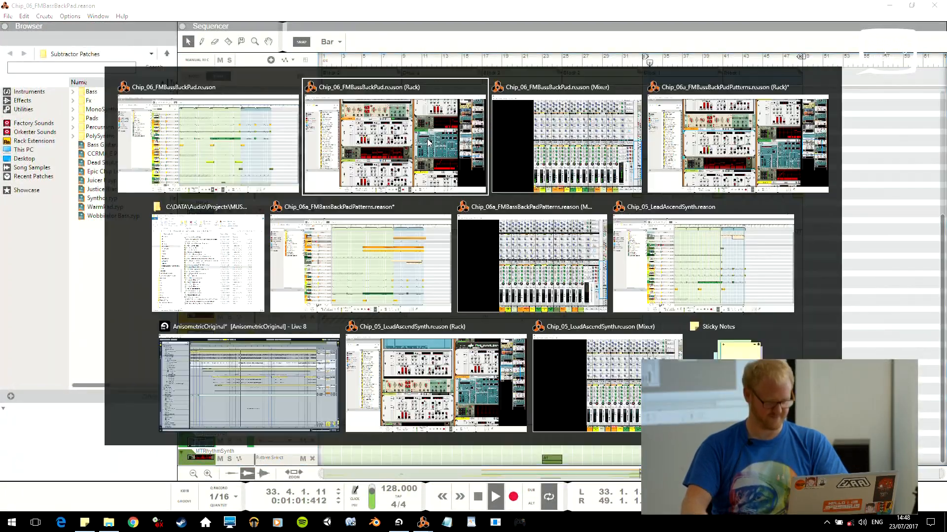
pyautogui.click(428, 143)
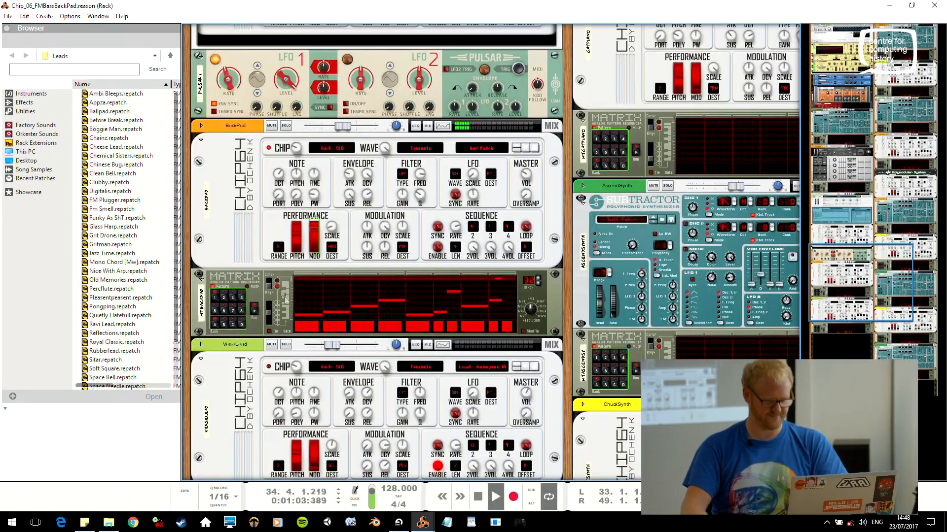
pyautogui.scroll(15, 285, 299)
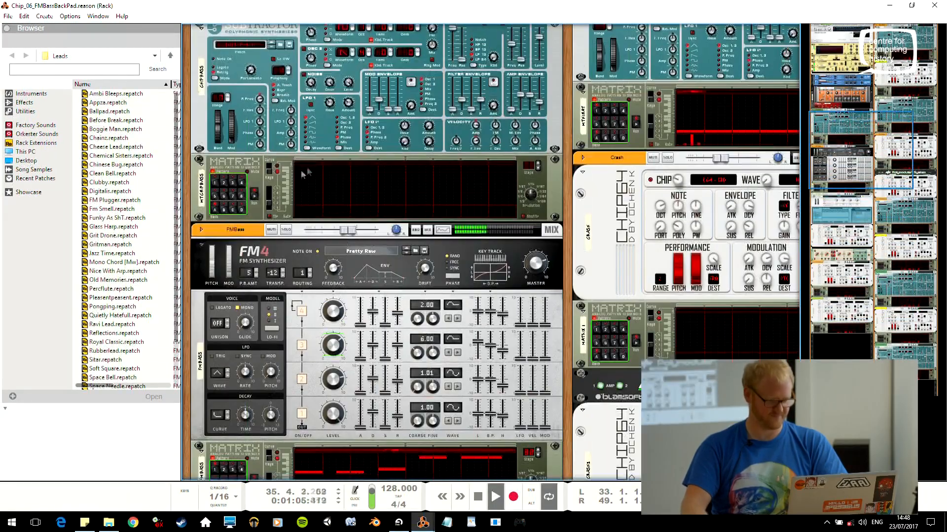
pyautogui.click(286, 230)
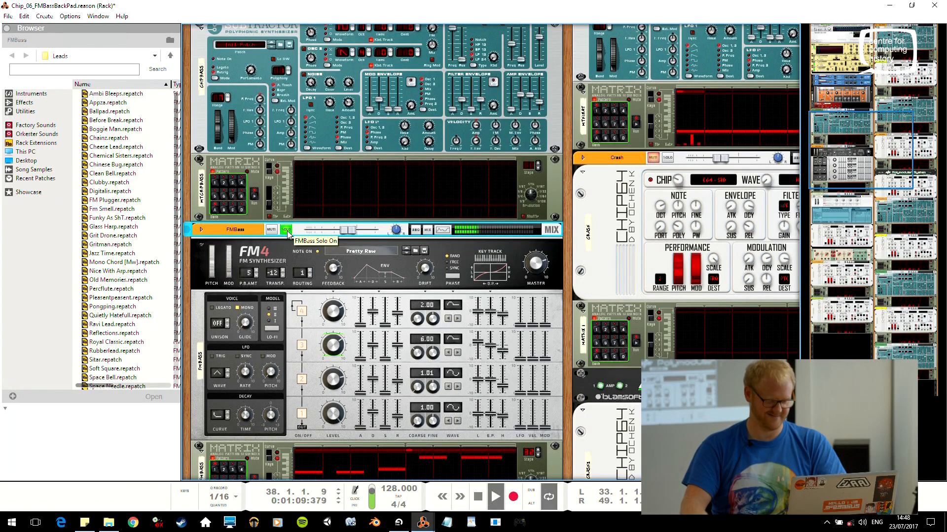
pyautogui.click(288, 231)
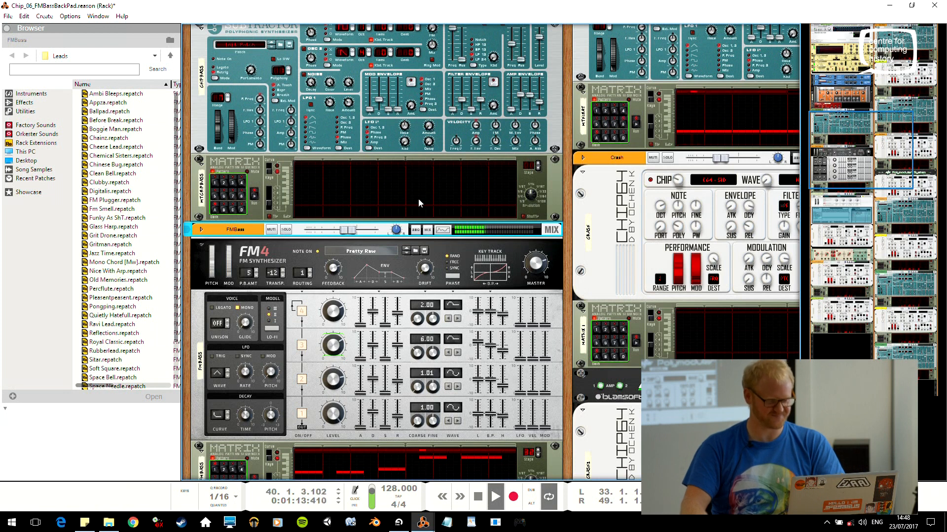
pyautogui.scroll(-3, 376, 209)
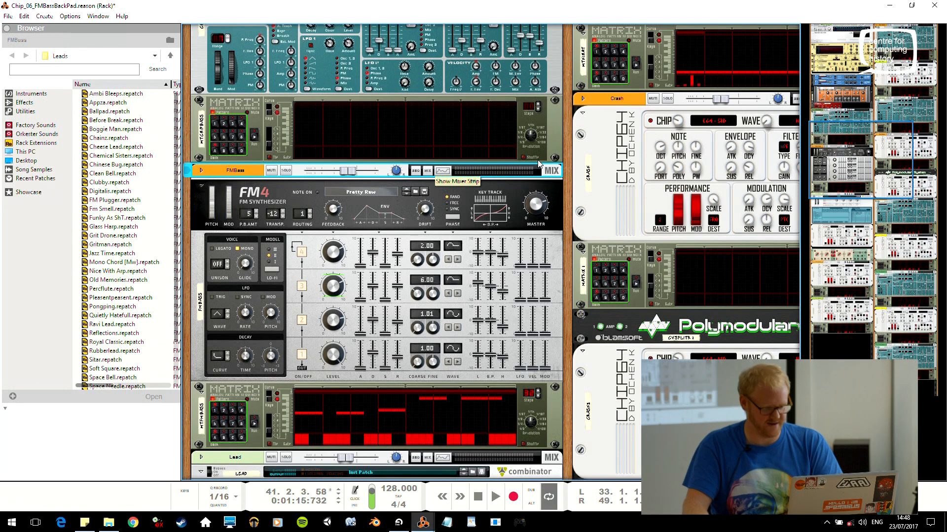
# Switch to the AnisometricOriginal set in Ableton Live and audition the soloed bass track from bar 33
pyautogui.hotkey('alt', 'Tab')
pyautogui.click(249, 379)
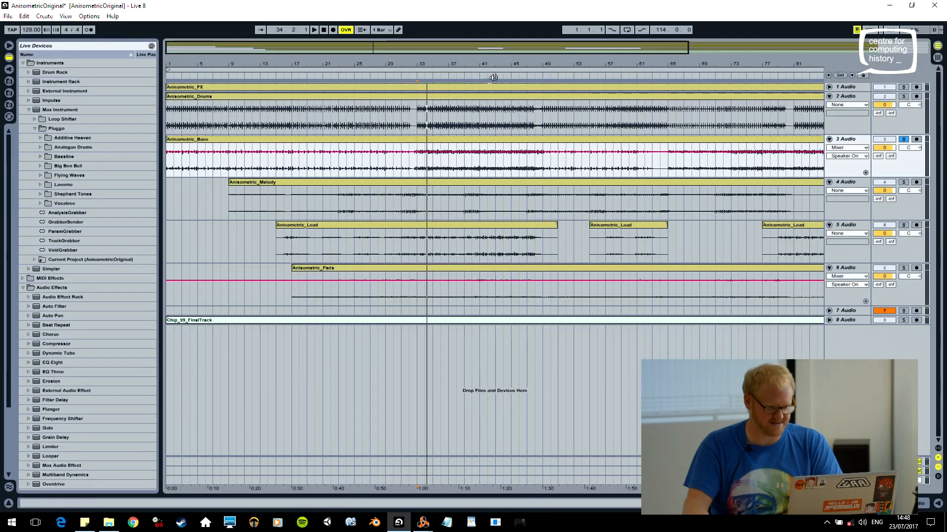
pyautogui.click(417, 114)
pyautogui.press('space')
pyautogui.press('space')
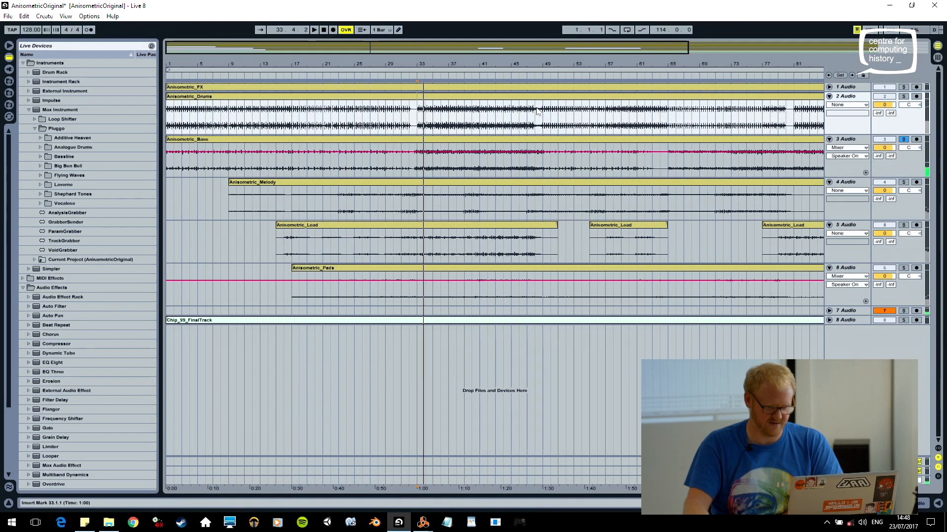
# Move the solo from the bass to the Anisometric_Melody track and play it from bar 49
pyautogui.click(543, 116)
pyautogui.press('space')
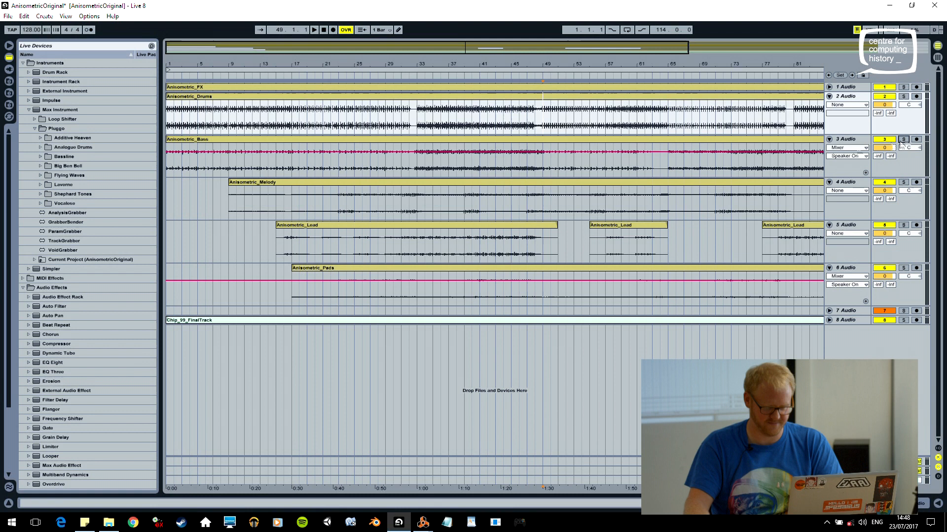
pyautogui.click(904, 182)
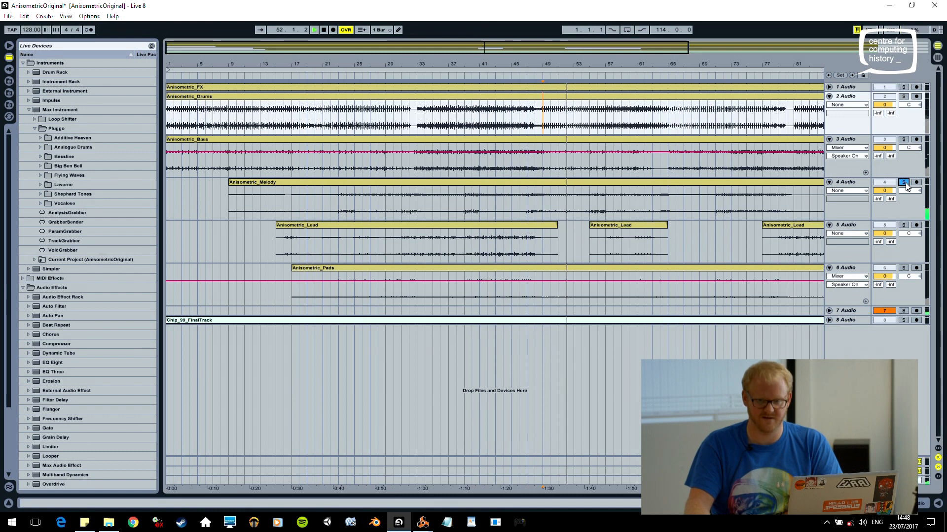
pyautogui.press('space')
# Check the Anisometric Chiptune Remake sticky note and return to the Chip_06_FMBassBackPad rack in Reason
pyautogui.hotkey('alt', 'Tab')
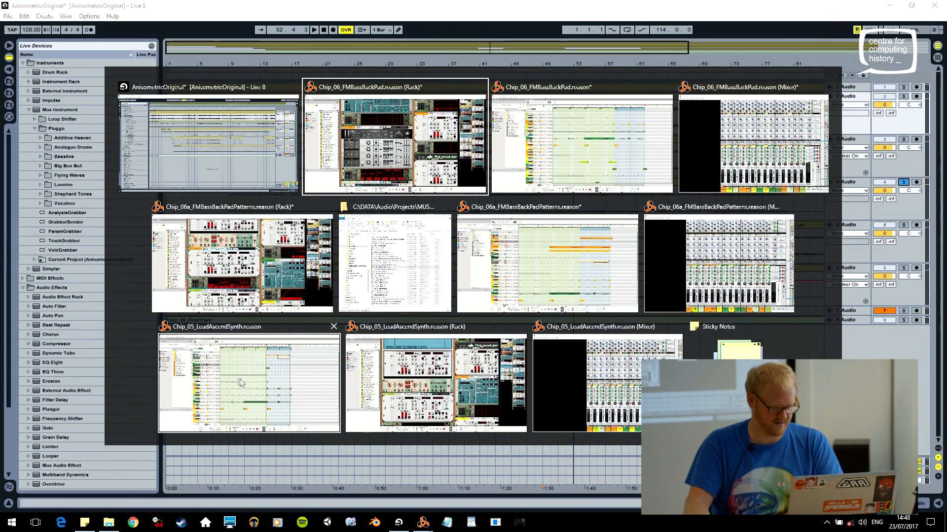
pyautogui.click(725, 349)
pyautogui.hotkey('alt', 'Tab')
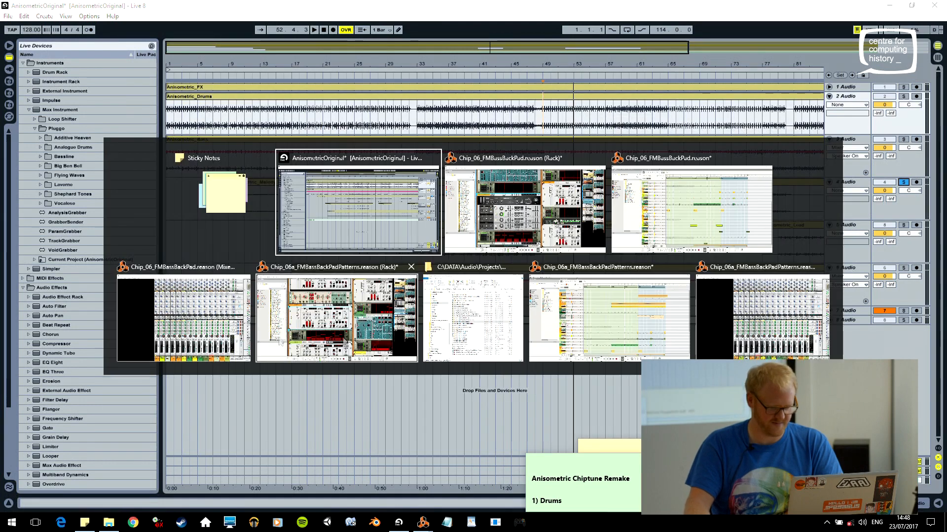
pyautogui.click(583, 310)
pyautogui.click(472, 274)
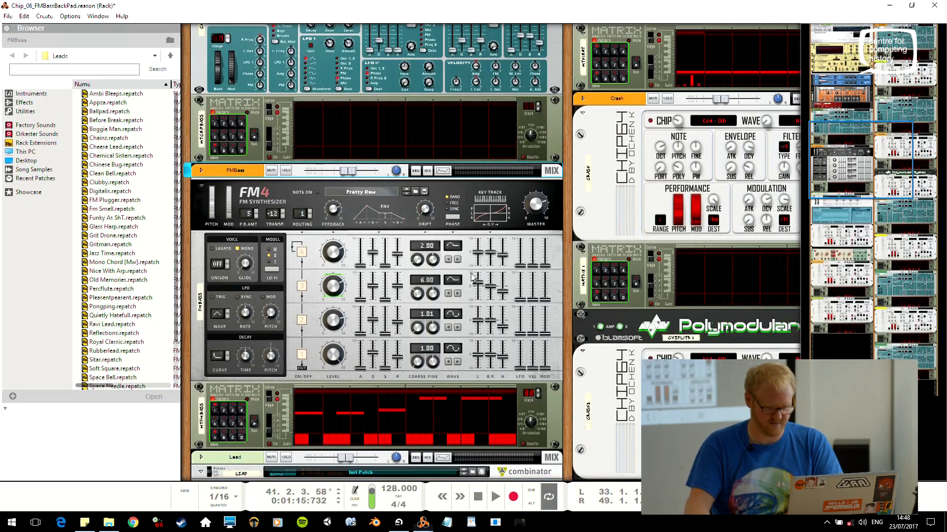
# Open Chip_07a_Verse2PadPatterns.reason from the MUSEUMTALK folder
pyautogui.hotkey('alt', 'Tab')
pyautogui.hotkey('alt', 'Tab')
pyautogui.hotkey('alt', 'Tab')
pyautogui.hotkey('alt', 'Tab')
pyautogui.hotkey('alt', 'Tab')
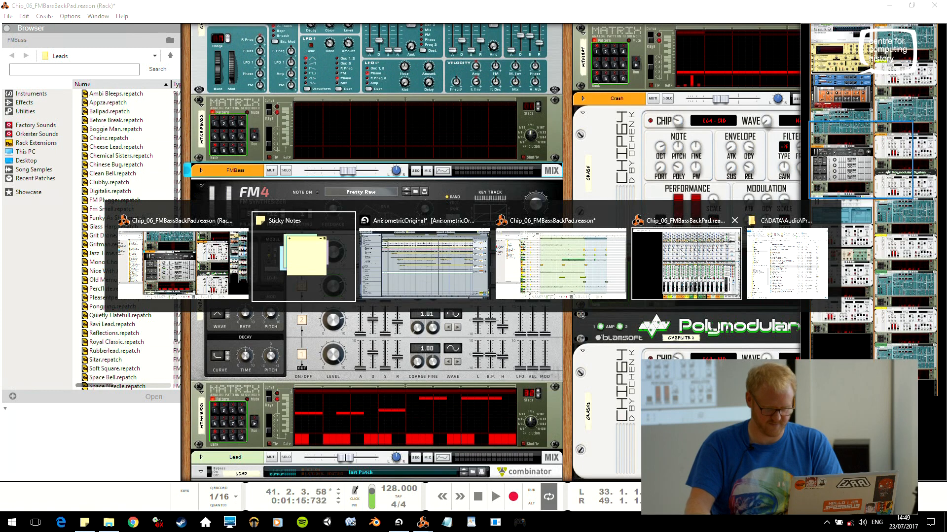
pyautogui.doubleClick(463, 297)
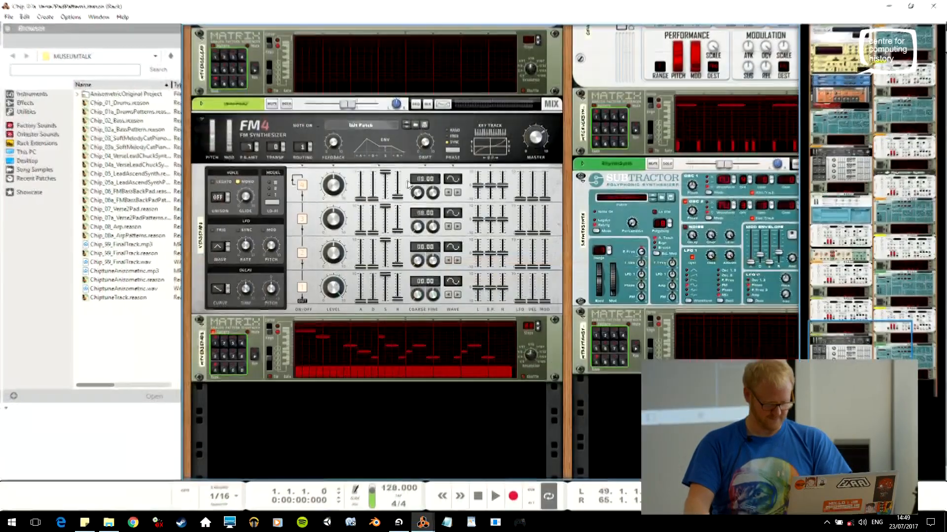
# Play the song from bar 49 and view the VersePad2 FM4 synth in the rack
pyautogui.hotkey('alt', 'Tab')
pyautogui.click(768, 63)
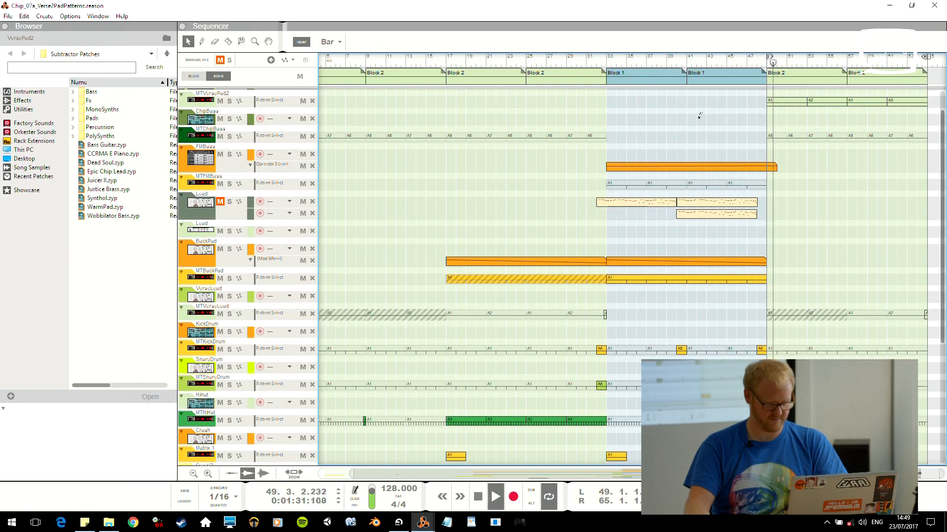
pyautogui.hotkey('alt', 'Tab')
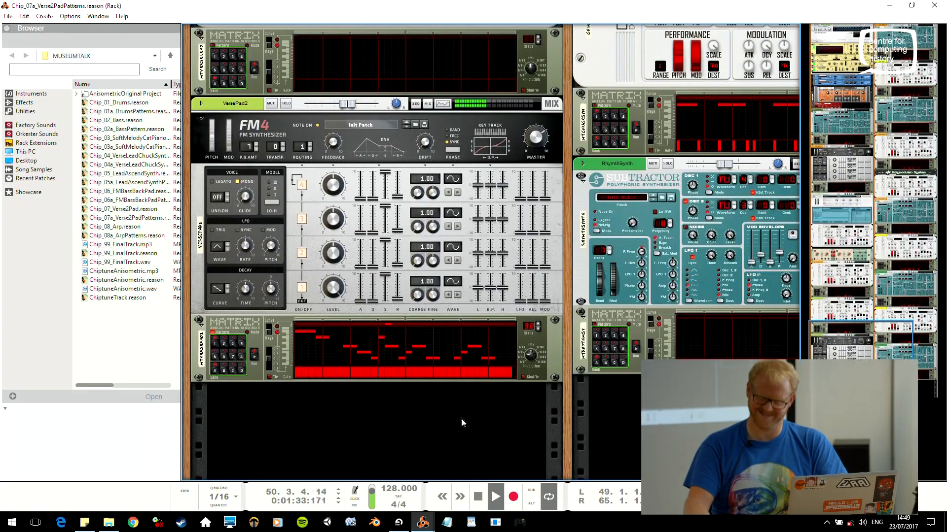
pyautogui.press('space')
# Run the VersePad2 Matrix pattern and set the FM4's master level to 3.9
pyautogui.click(538, 138)
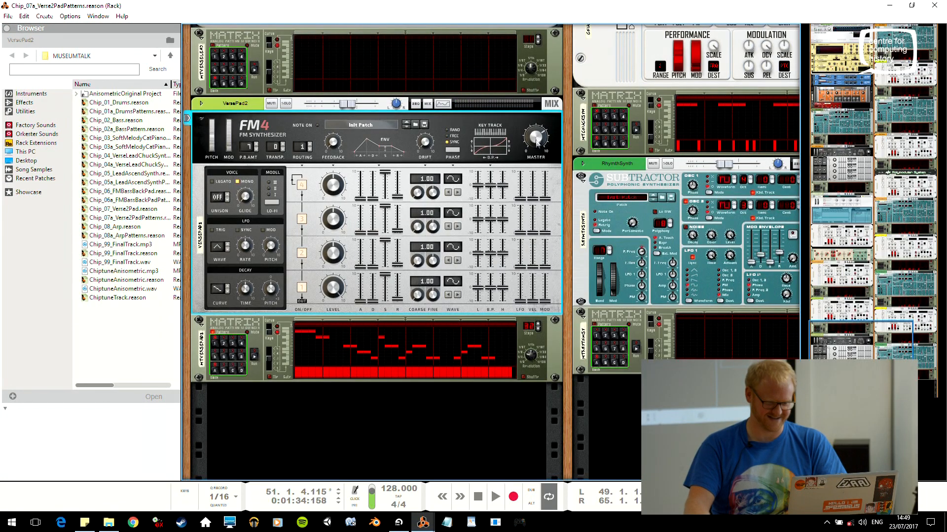
pyautogui.click(256, 359)
pyautogui.click(541, 150)
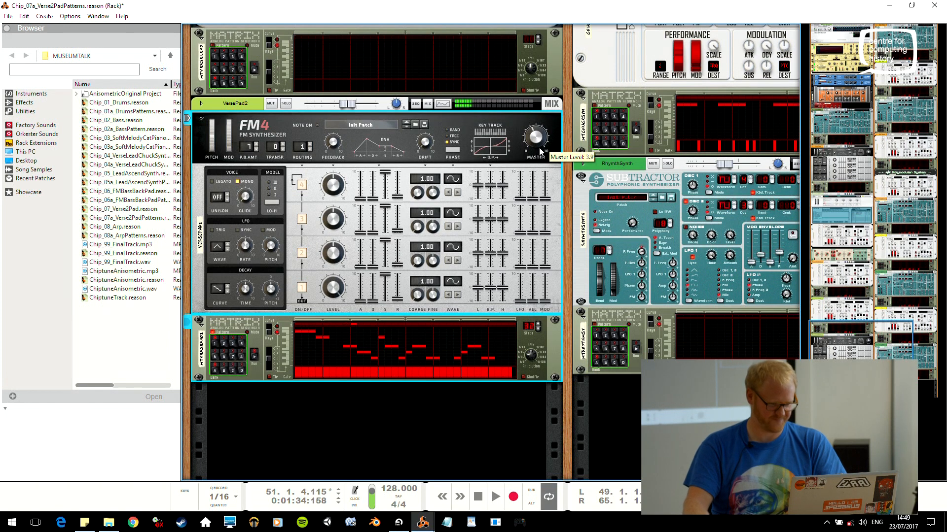
pyautogui.click(254, 356)
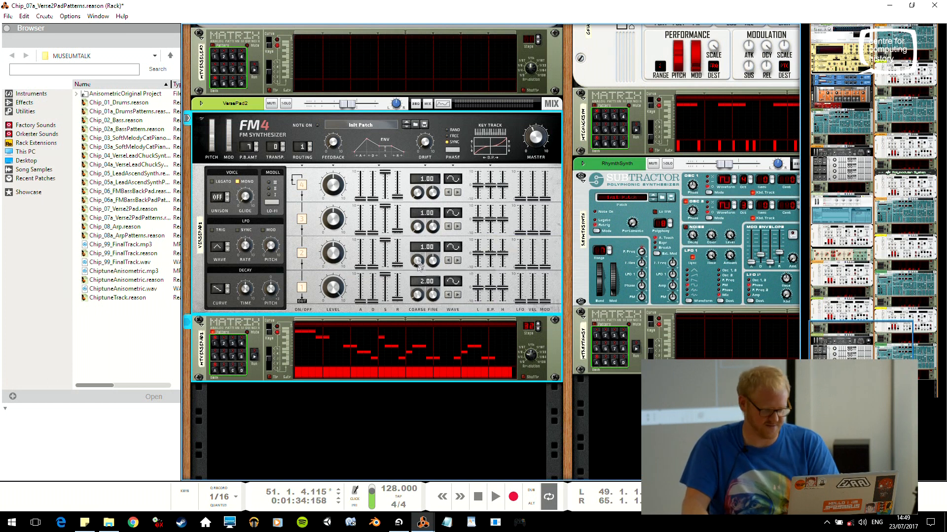
# Tune FM4 operators 1 to 4 to ratios 2.00, 4.00, 3.96 and 4.06, and adjust operator 2's level
pyautogui.moveTo(418, 267); pyautogui.dragTo(426, 252)
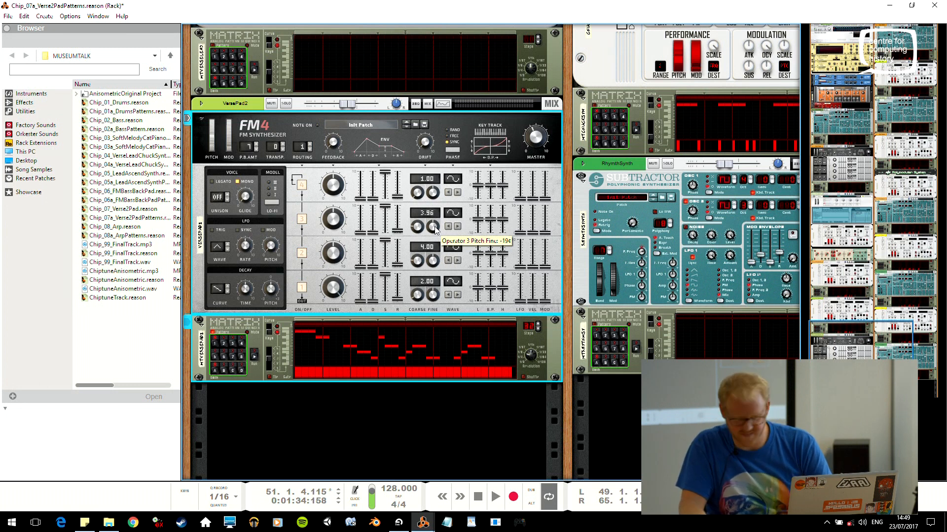
pyautogui.moveTo(418, 192)
pyautogui.mouseDown()
pyautogui.moveTo(427, 177)
pyautogui.moveTo(432, 191)
pyautogui.mouseUp()
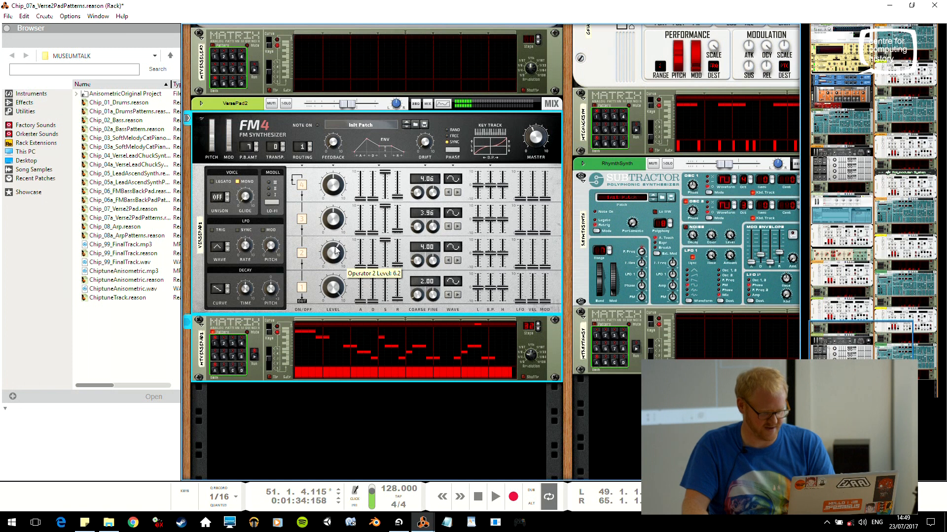
pyautogui.moveTo(338, 246); pyautogui.dragTo(339, 232)
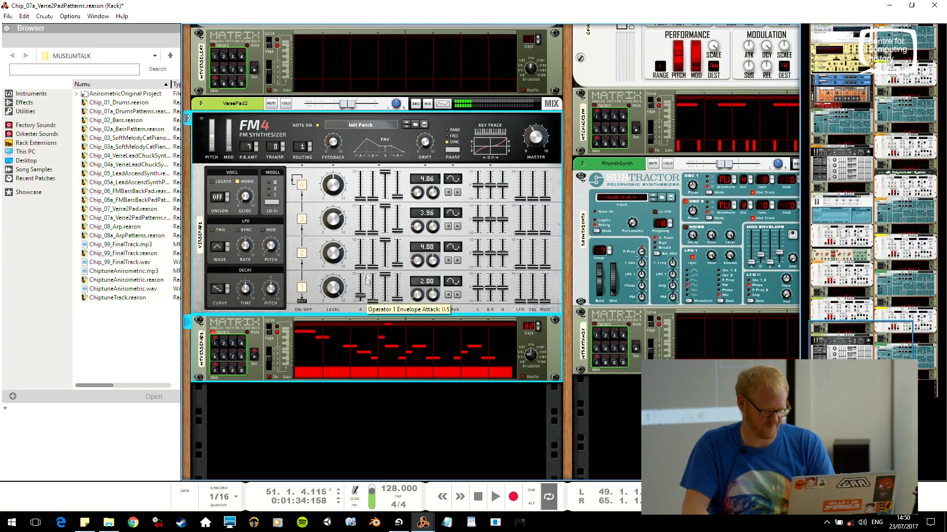
# Reshape the envelopes of FM4 operators 1 and 2, raising their attack and decay
pyautogui.moveTo(369, 241); pyautogui.dragTo(369, 239)
pyautogui.moveTo(373, 300); pyautogui.dragTo(374, 236)
pyautogui.moveTo(385, 275); pyautogui.dragTo(385, 307)
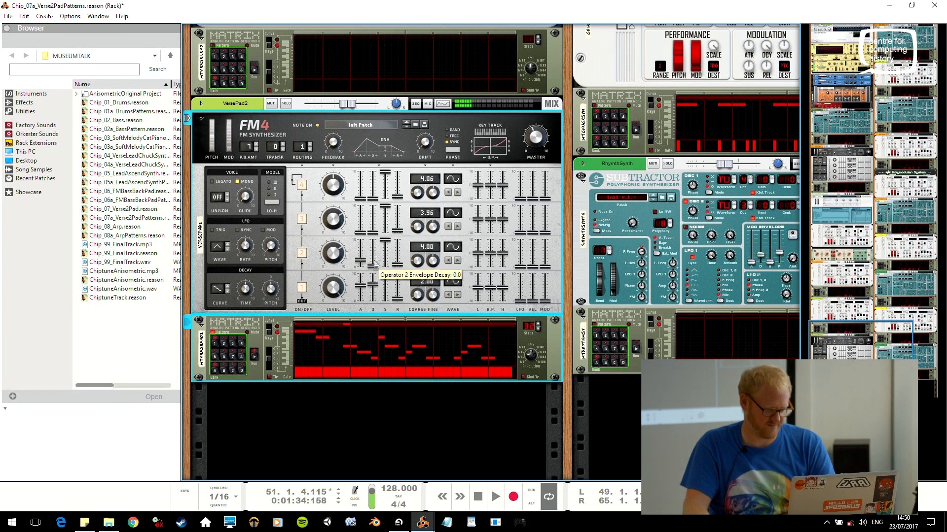
pyautogui.moveTo(384, 239); pyautogui.dragTo(385, 255)
# Reshape the attack, decay, sustain and release of FM4 operators 3 and 4 while the pattern plays
pyautogui.moveTo(386, 187); pyautogui.dragTo(387, 175)
pyautogui.moveTo(373, 232); pyautogui.dragTo(398, 200)
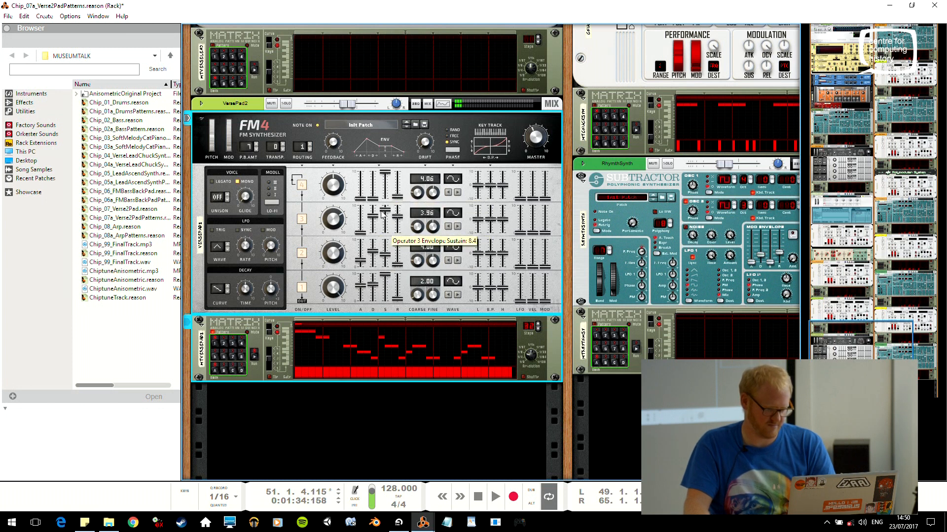
pyautogui.moveTo(390, 232); pyautogui.dragTo(390, 215)
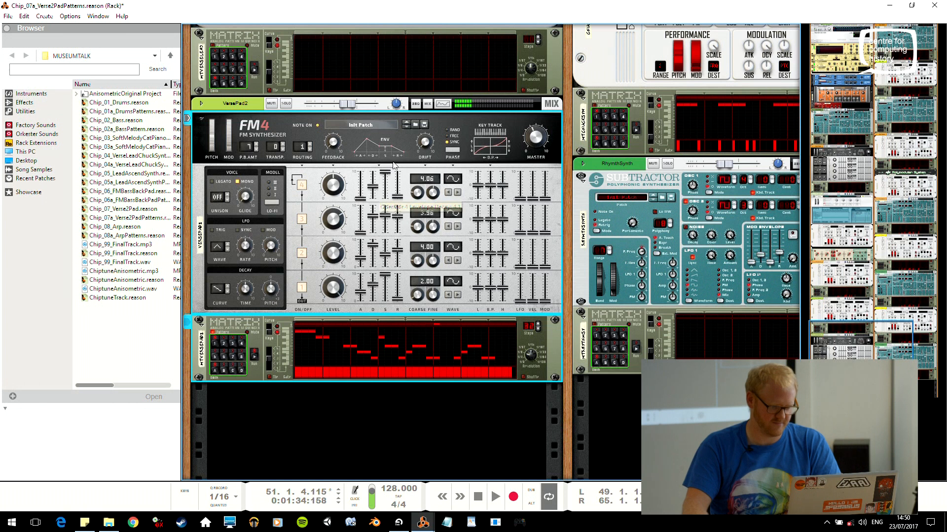
pyautogui.moveTo(394, 197); pyautogui.dragTo(395, 178)
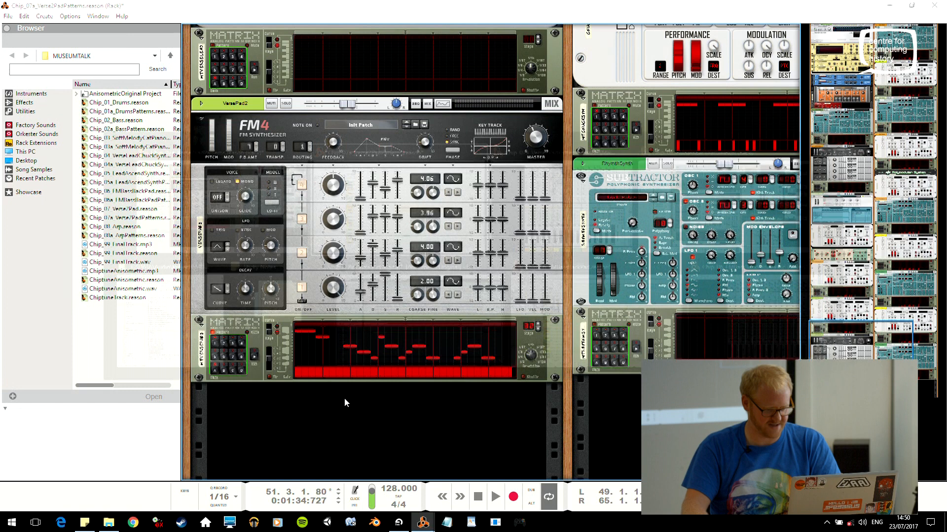
# Open Chip_07_Verse2Pad.reason from the MUSEUMTALK folder and play its sequence from bar 49
pyautogui.hotkey('alt', 'Tab')
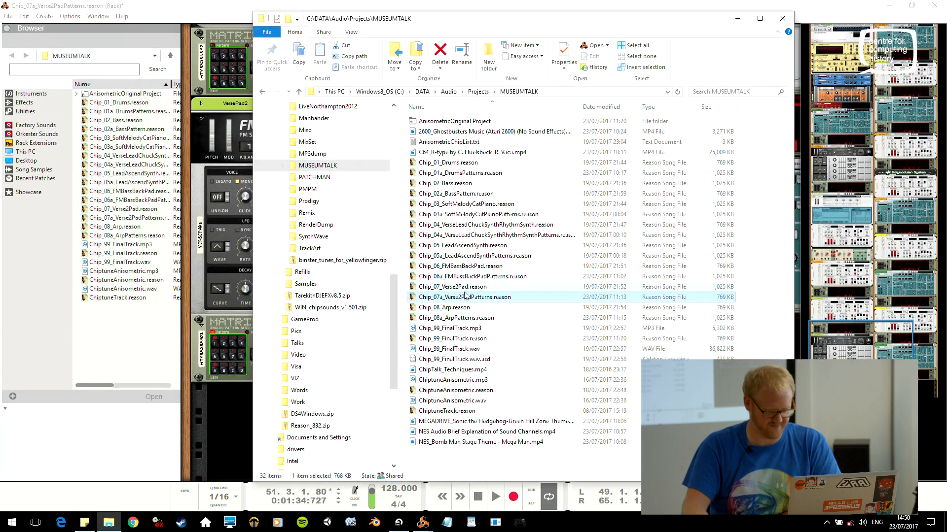
pyautogui.doubleClick(457, 287)
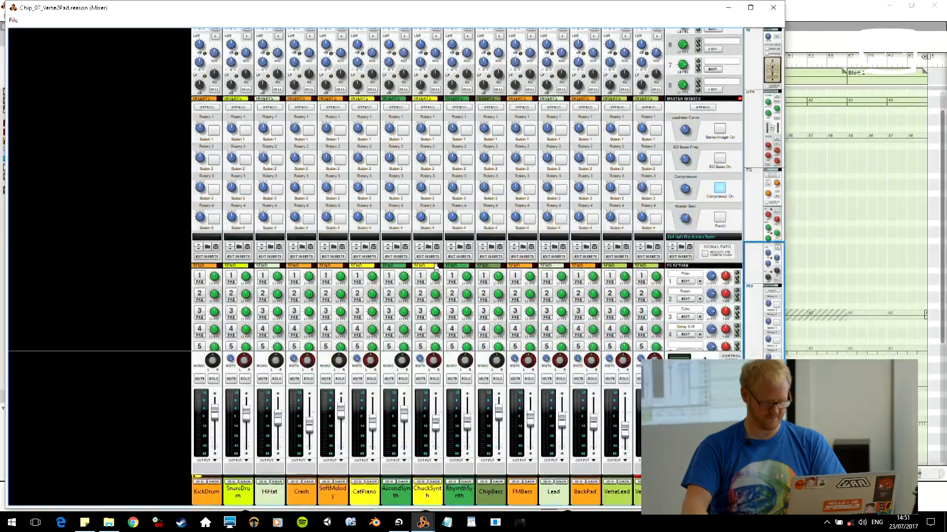
pyautogui.hotkey('alt', 'Tab')
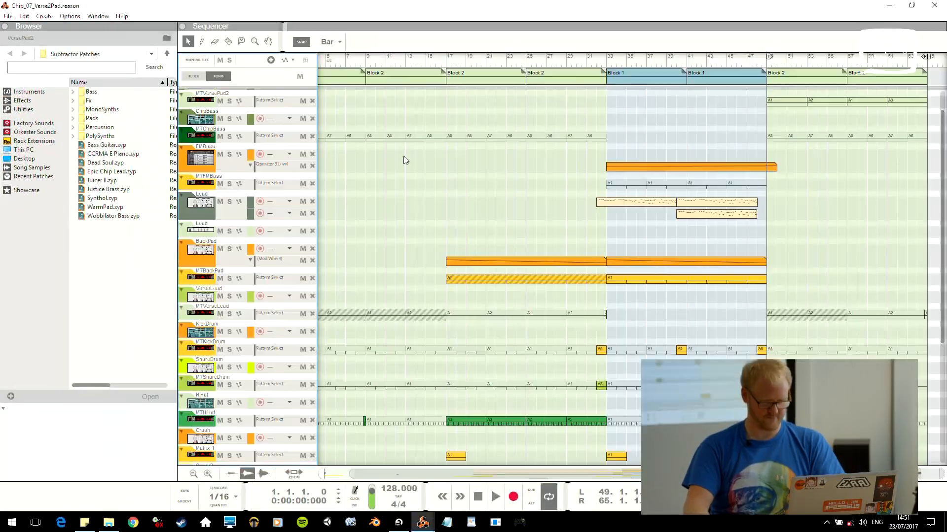
pyautogui.click(766, 61)
pyautogui.press('space')
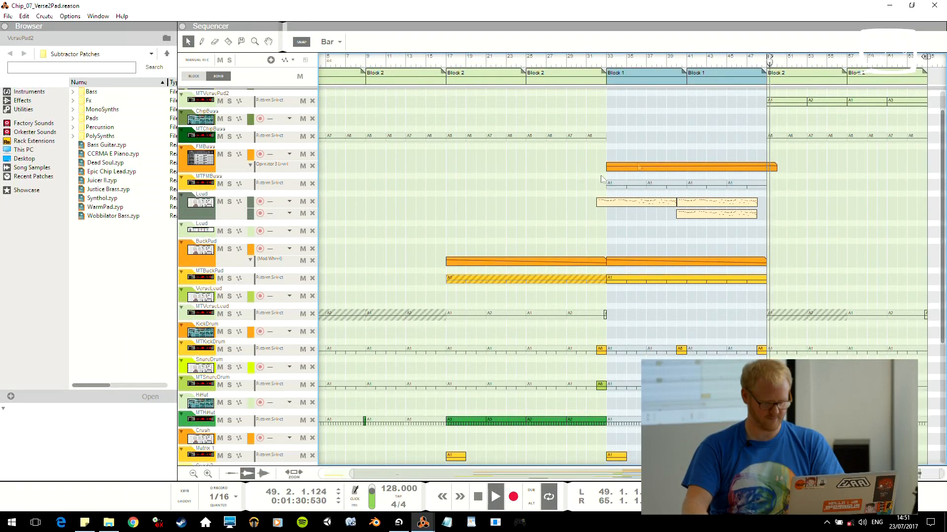
# Examine the VersePad2 FM4 and its Matrix pattern in the rack, soloing and unsoloing the channel during playback
pyautogui.scroll(-3, 498, 268)
pyautogui.hotkey('alt', 'Tab')
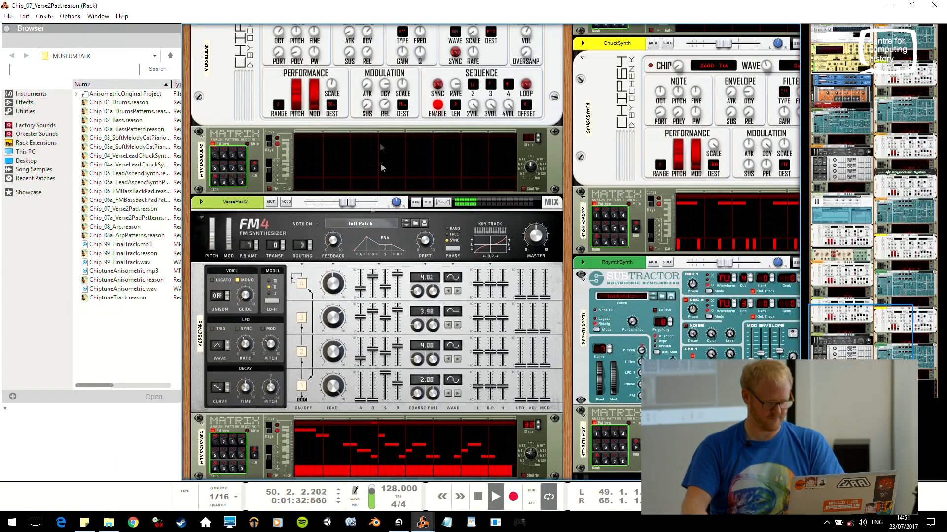
pyautogui.click(286, 202)
pyautogui.click(287, 203)
pyautogui.click(558, 165)
pyautogui.moveTo(860, 328); pyautogui.dragTo(860, 337)
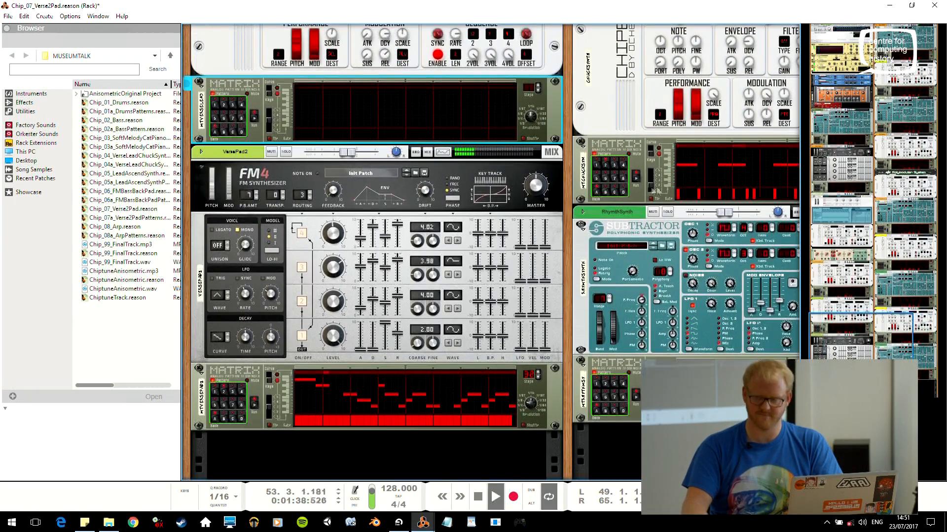
pyautogui.scroll(-1, 673, 195)
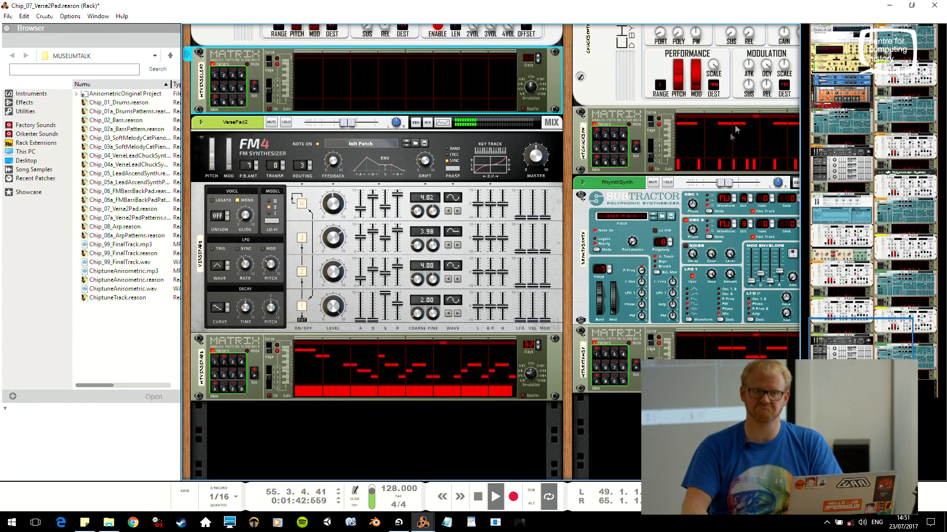
pyautogui.moveTo(892, 330); pyautogui.dragTo(888, 305)
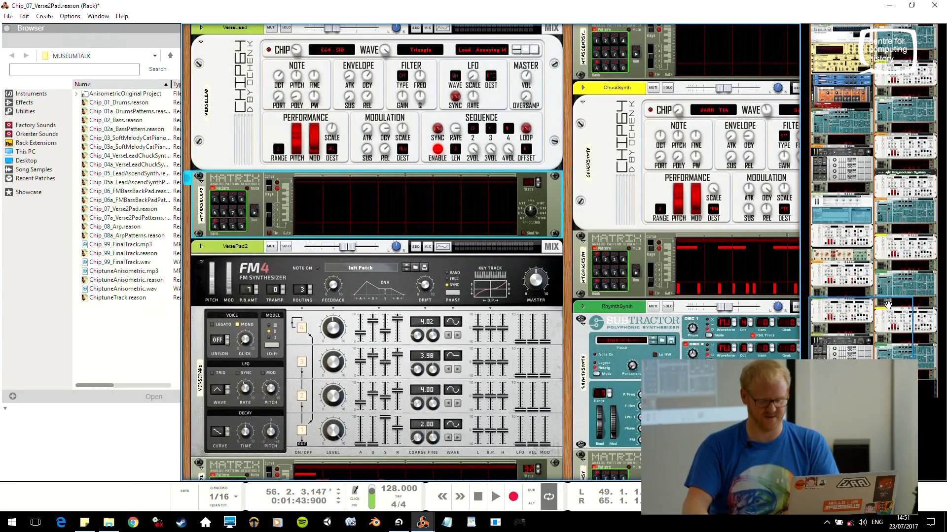
pyautogui.scroll(-3, 882, 326)
# Close the Chip_06_FMBassBackPad.reason song without saving its changes
pyautogui.hotkey('alt', 'Tab')
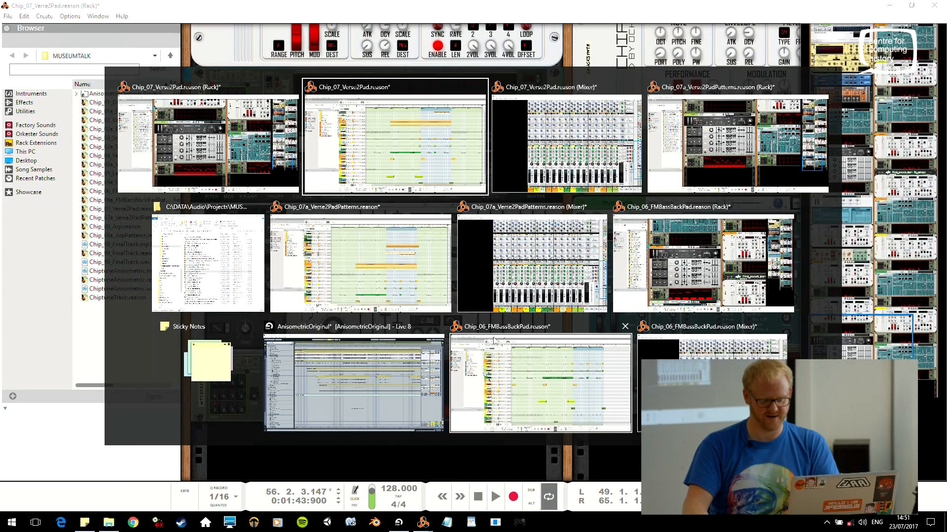
pyautogui.click(624, 326)
pyautogui.click(631, 361)
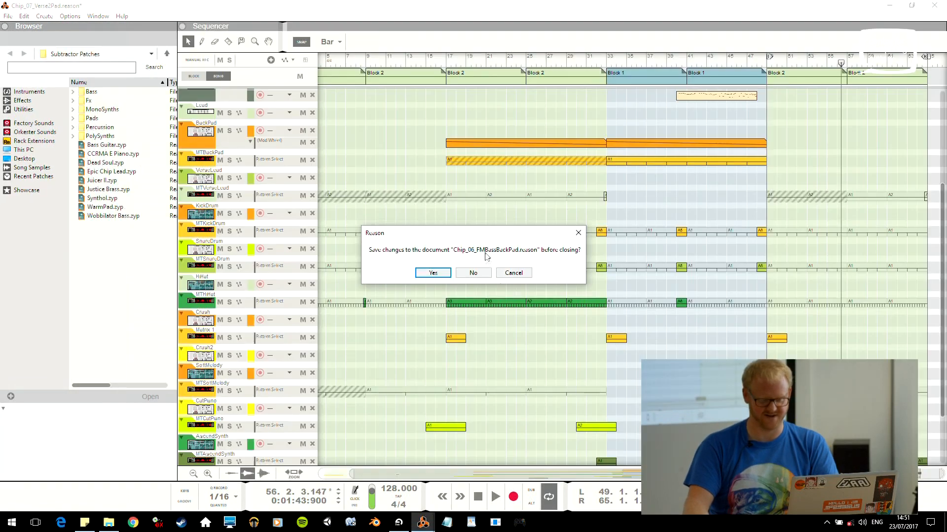
pyautogui.click(472, 272)
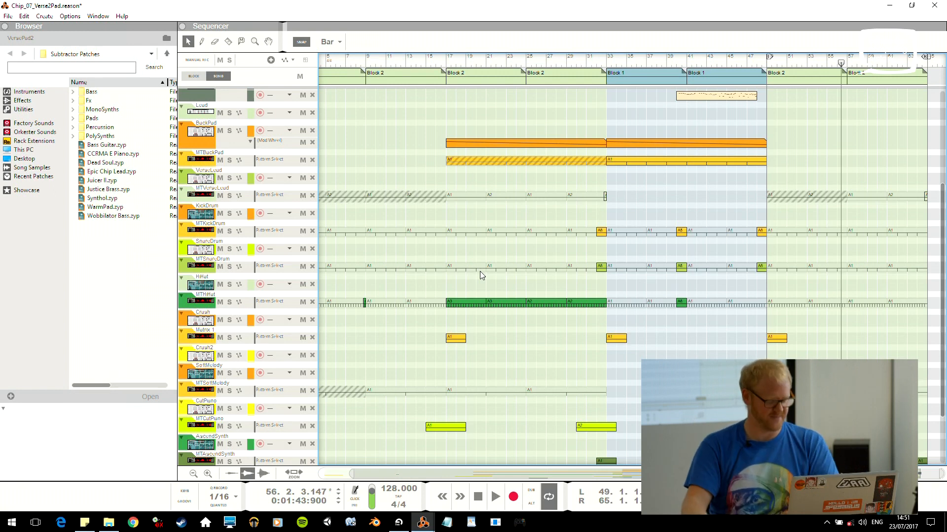
# Close the Chip_07_Verse2Pad.reason song without saving, keeping Chip_07a_Verse2PadPatterns.reason open
pyautogui.hotkey('alt', 'Tab')
pyautogui.click(383, 289)
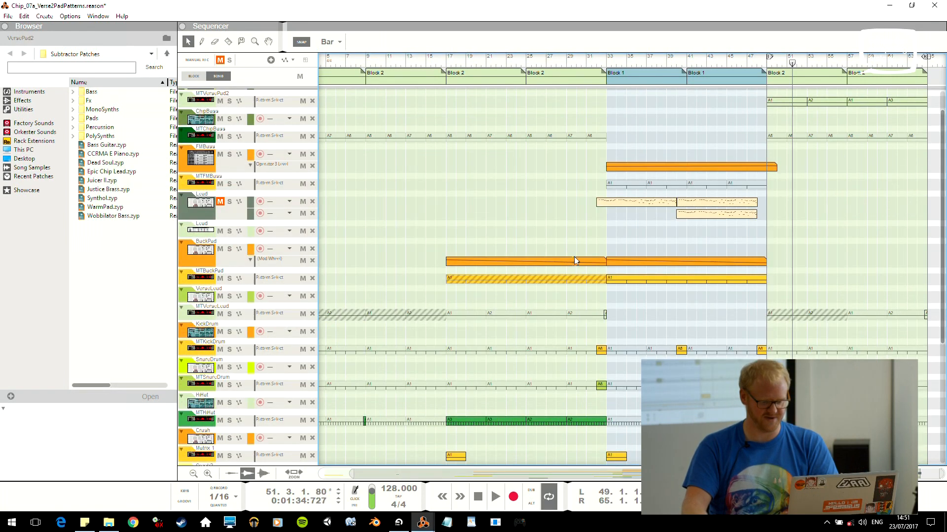
pyautogui.hotkey('alt', 'Tab')
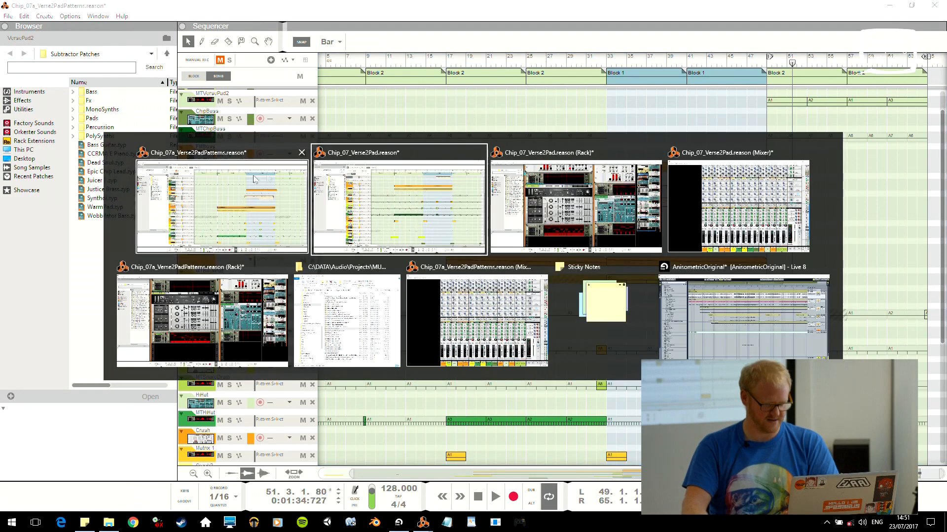
pyautogui.click(485, 239)
pyautogui.click(470, 273)
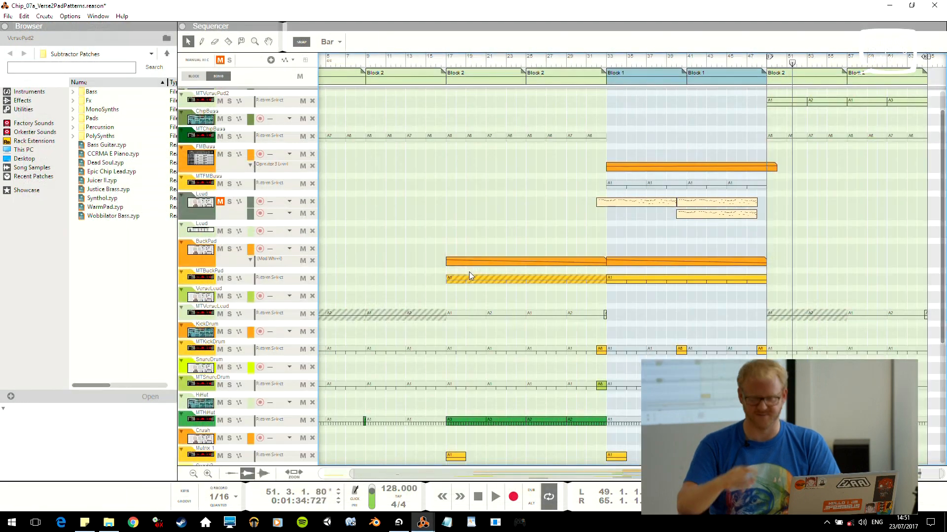
# Switch to AnisometricOriginal in Ableton Live, solo the pads track instead of the melody, and play it from bar 56
pyautogui.hotkey('alt', 'Tab')
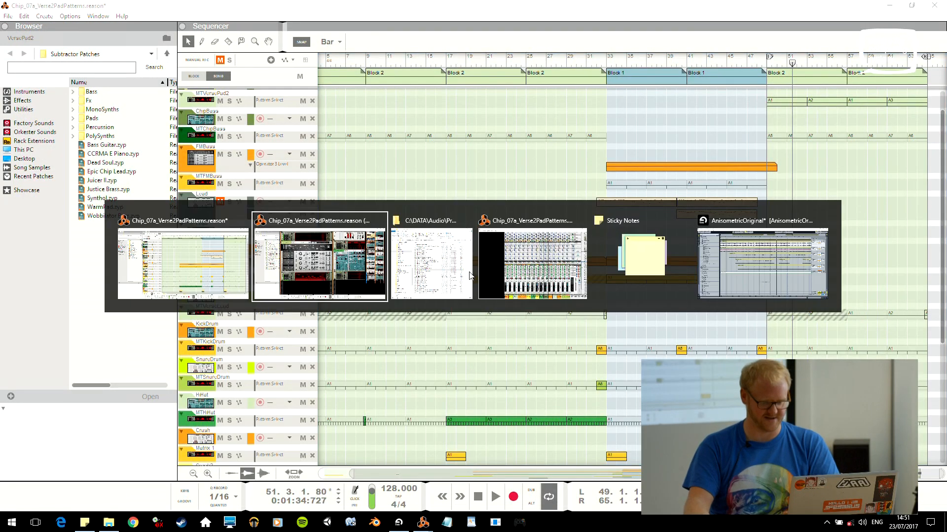
pyautogui.click(762, 264)
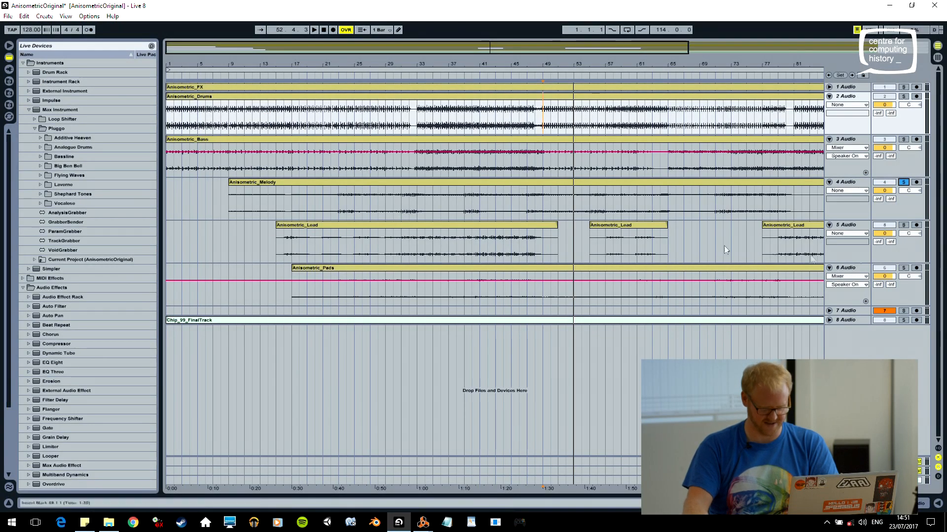
pyautogui.click(903, 268)
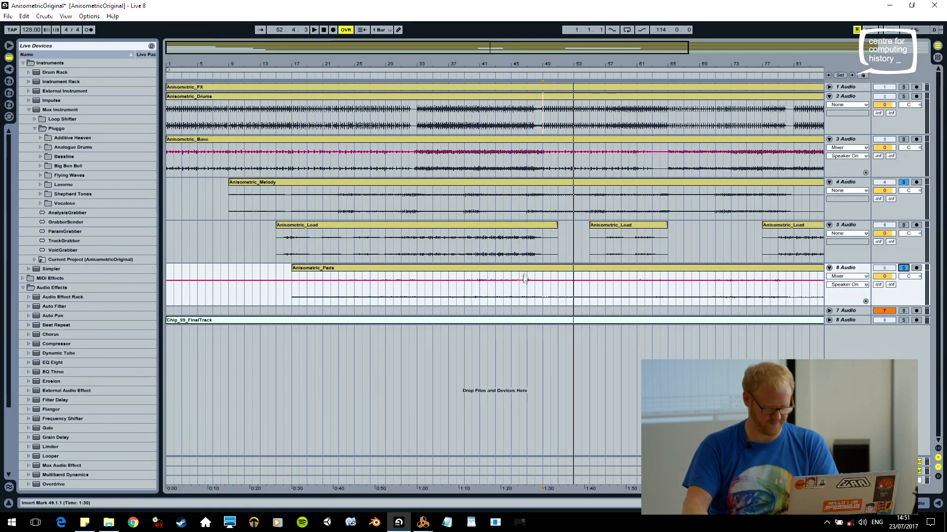
pyautogui.click(598, 295)
pyautogui.press('space')
pyautogui.click(903, 183)
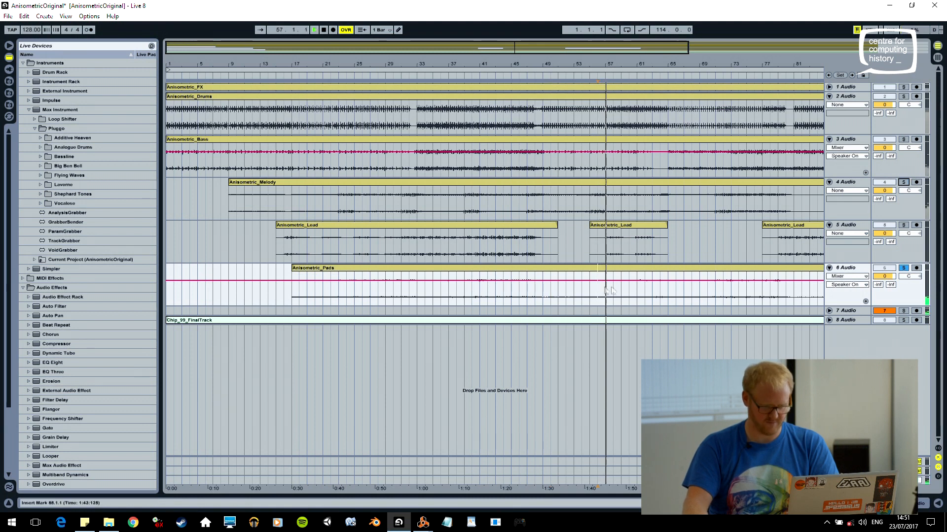
pyautogui.click(611, 293)
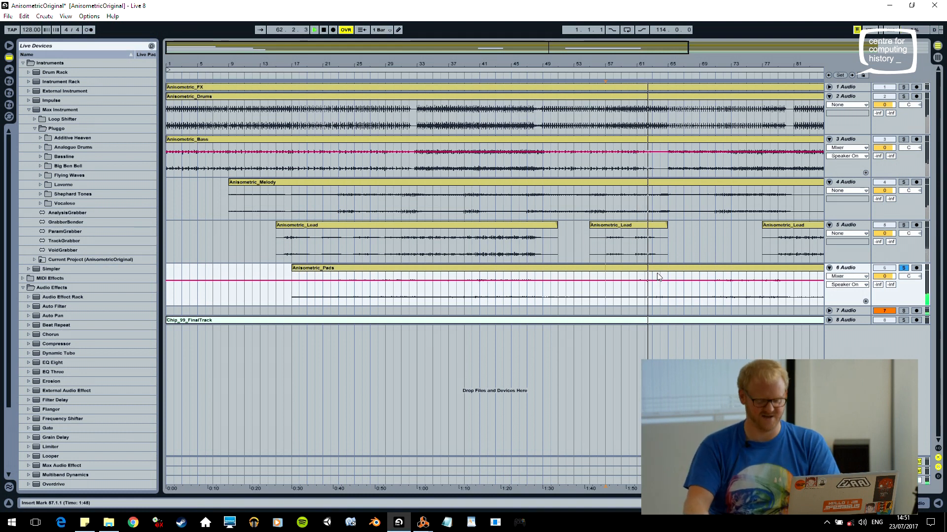
pyautogui.click(667, 297)
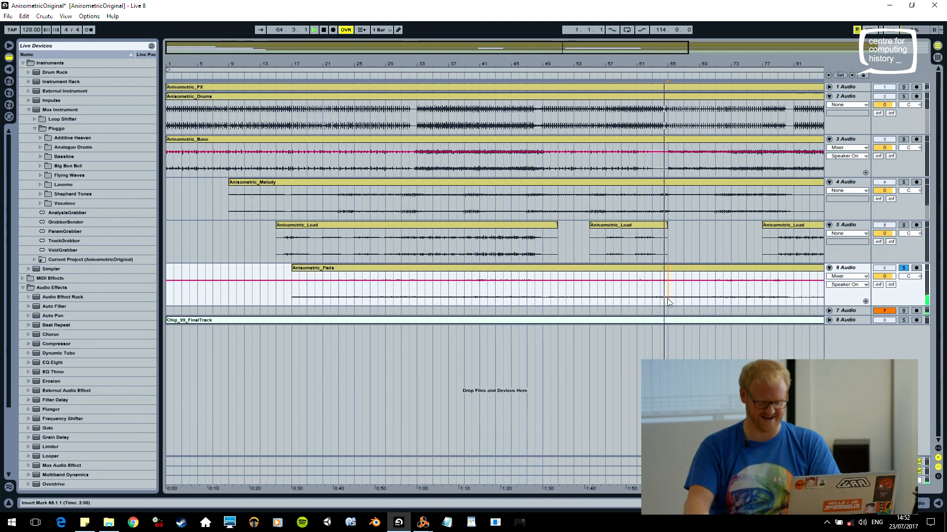
# Open Chip_08a_ArpPatterns.reason from the MUSEUMTALK folder and move its song position to bar 65
pyautogui.hotkey('alt', 'Tab')
pyautogui.hotkey('alt', 'Tab')
pyautogui.hotkey('alt', 'Tab')
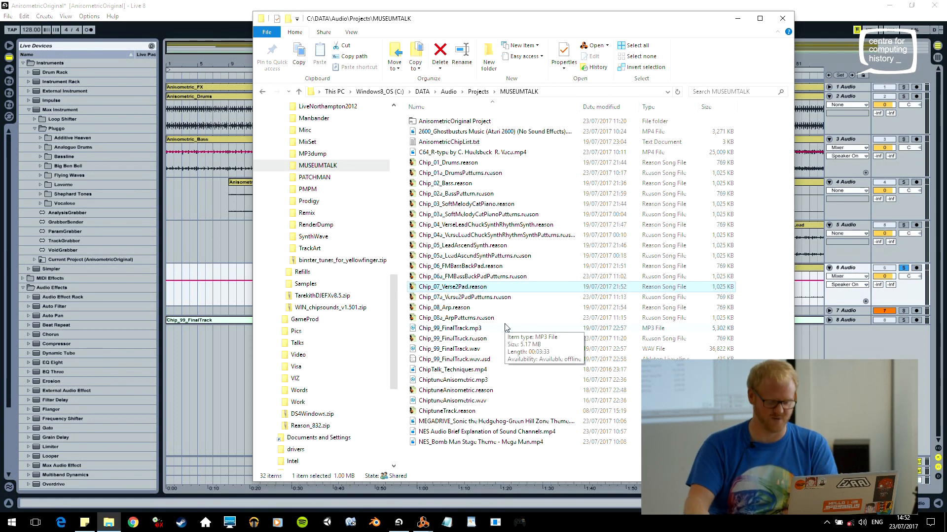
pyautogui.doubleClick(490, 320)
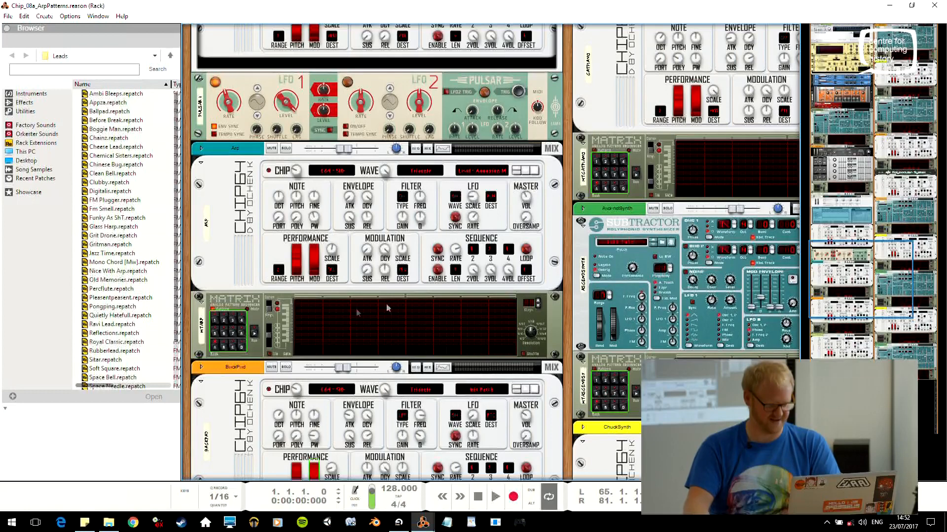
pyautogui.hotkey('alt', 'Tab')
pyautogui.moveTo(652, 63); pyautogui.dragTo(645, 64)
pyautogui.hotkey('alt', 'Tab')
# Run the Arp synth's Matrix pattern on its own and play the song from bar 65 to hear the arpeggio
pyautogui.click(254, 330)
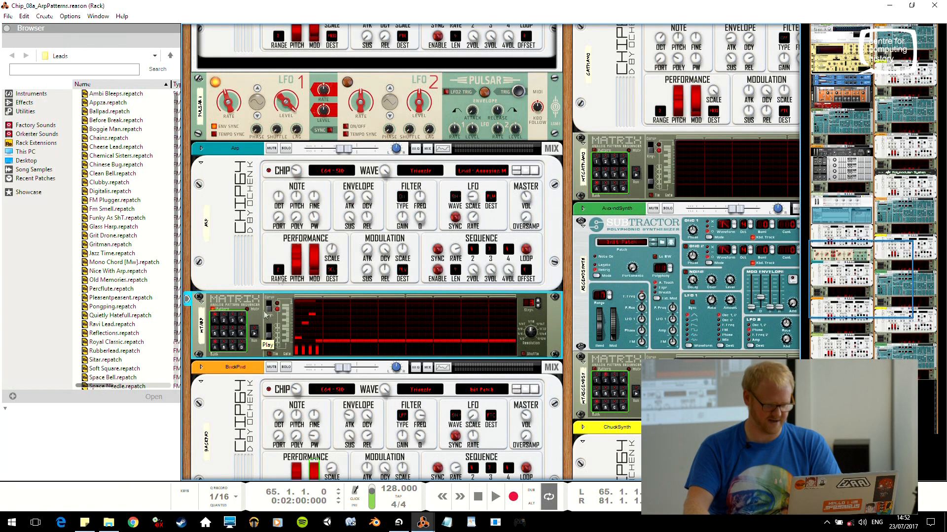
pyautogui.click(393, 165)
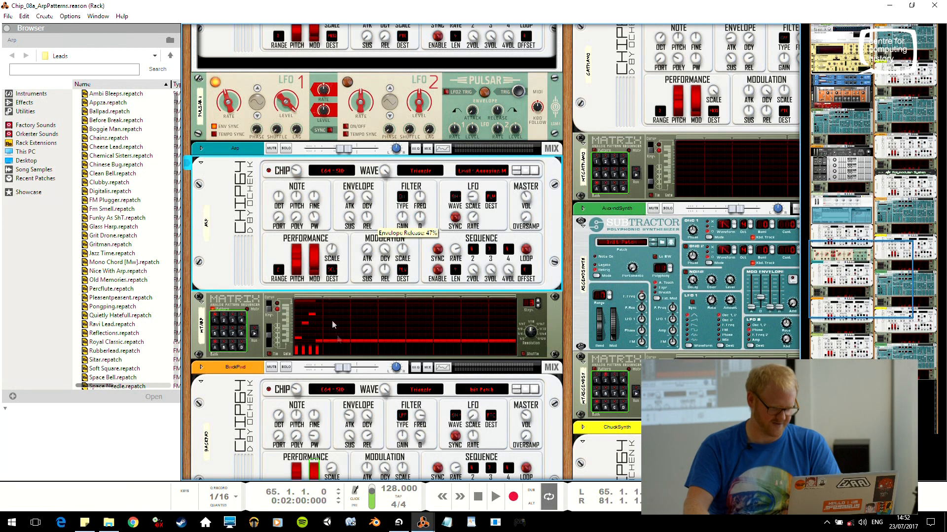
pyautogui.click(255, 334)
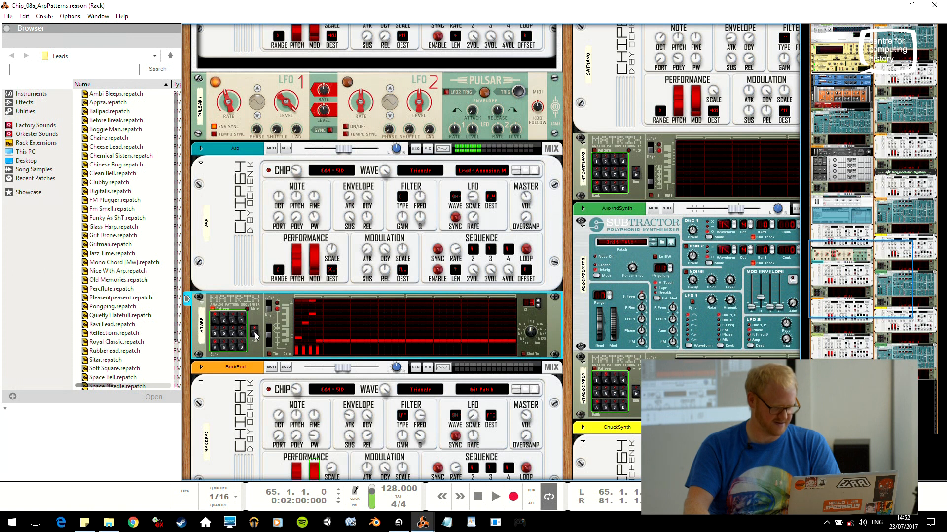
pyautogui.click(275, 268)
pyautogui.press('space')
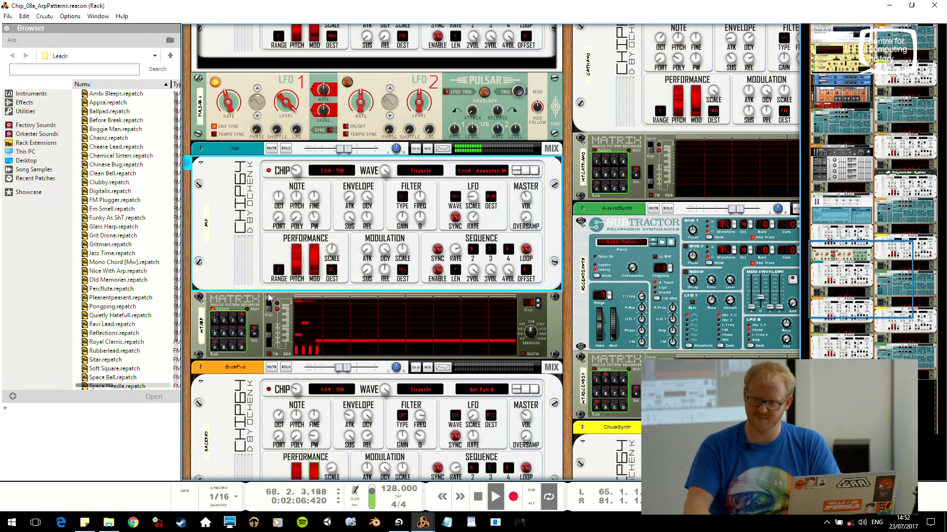
pyautogui.click(298, 335)
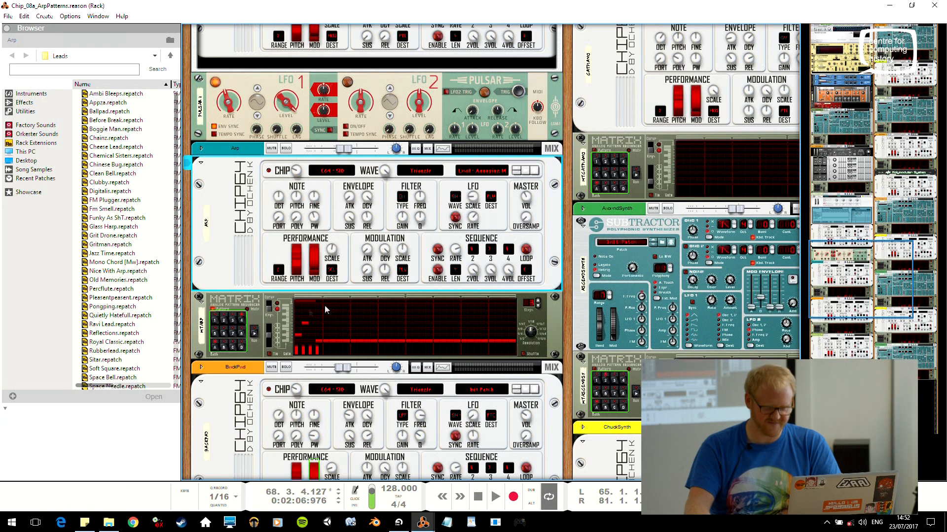
# Review the note patterns and resolution of the Arp Matrix, and resume playback from bar 68 to hear them
pyautogui.click(533, 335)
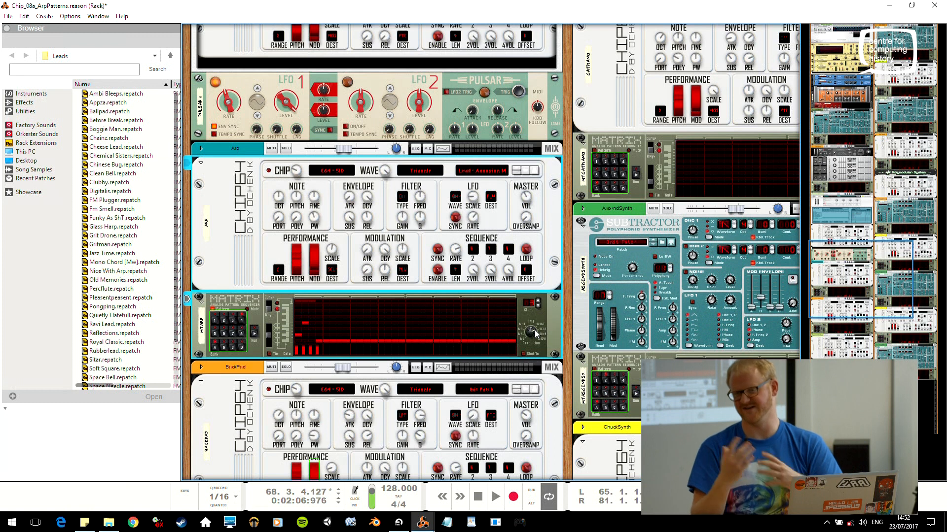
pyautogui.moveTo(536, 335)
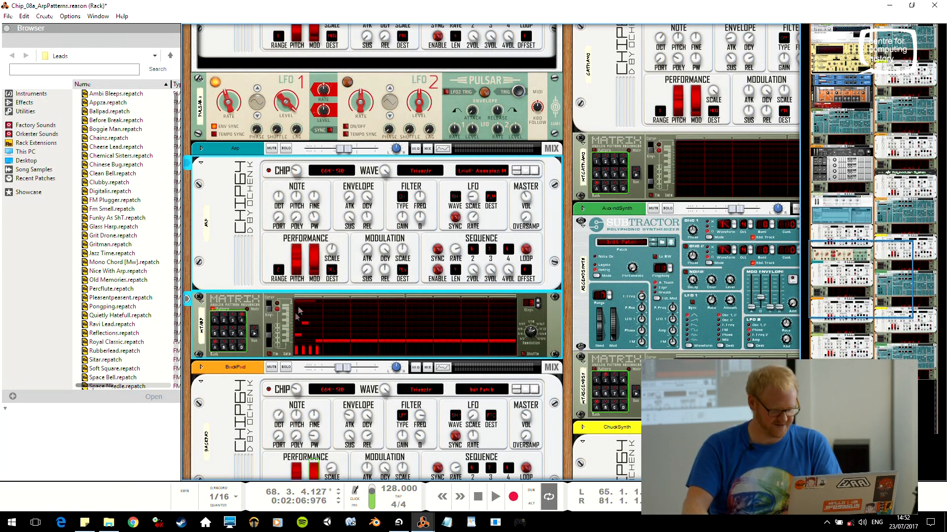
pyautogui.click(223, 323)
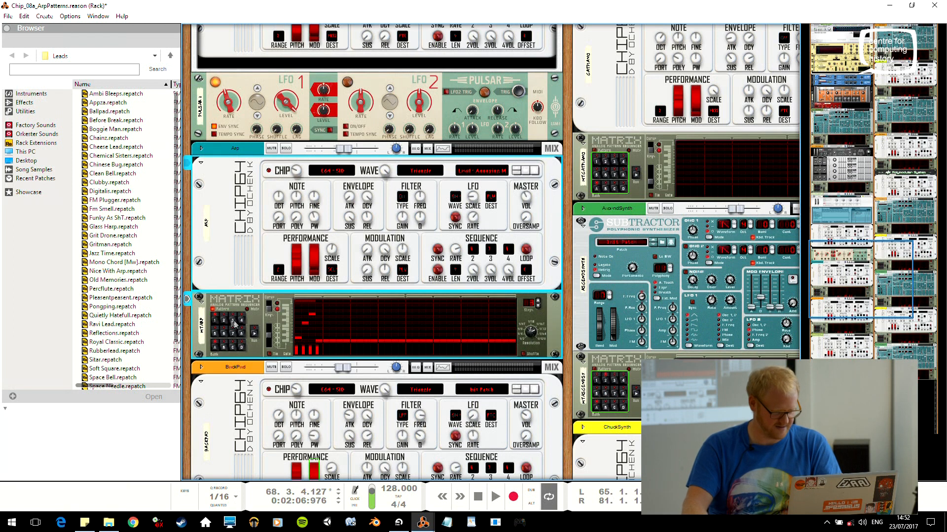
pyautogui.moveTo(536, 330)
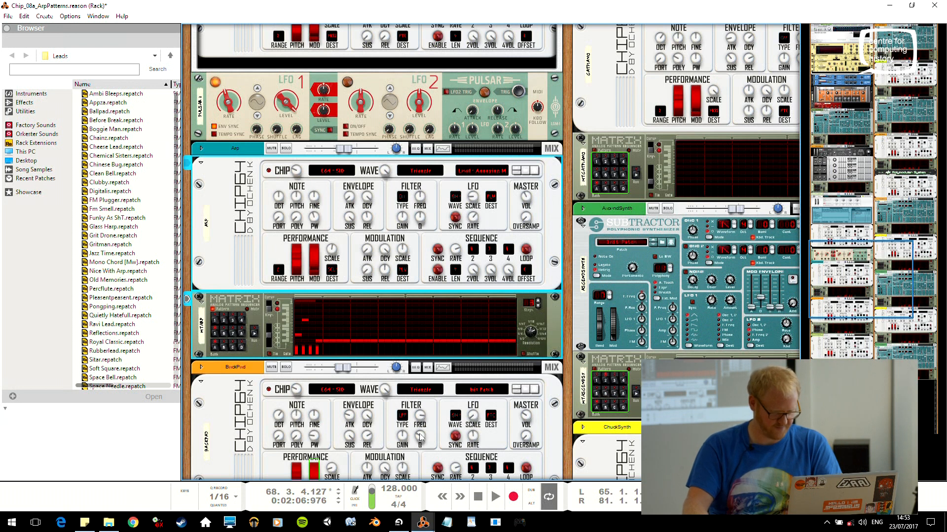
pyautogui.press('space')
pyautogui.click(555, 328)
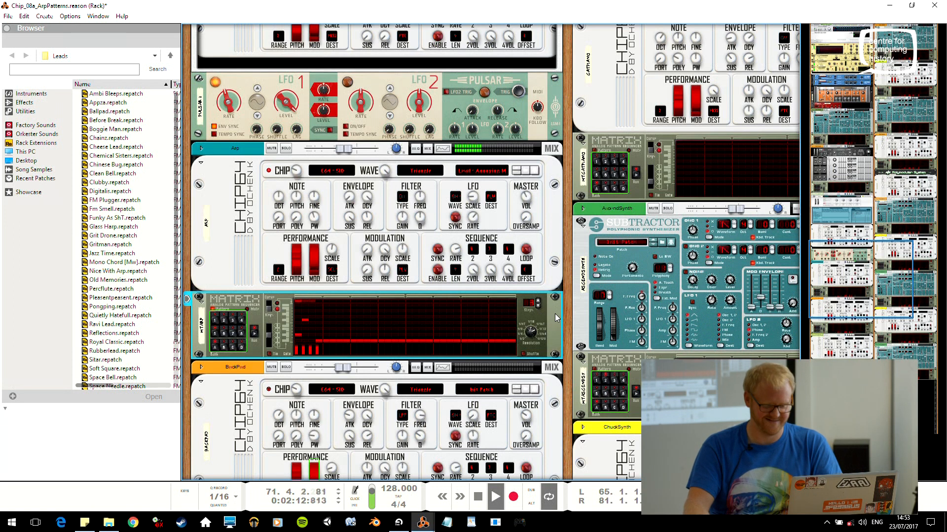
pyautogui.press('space')
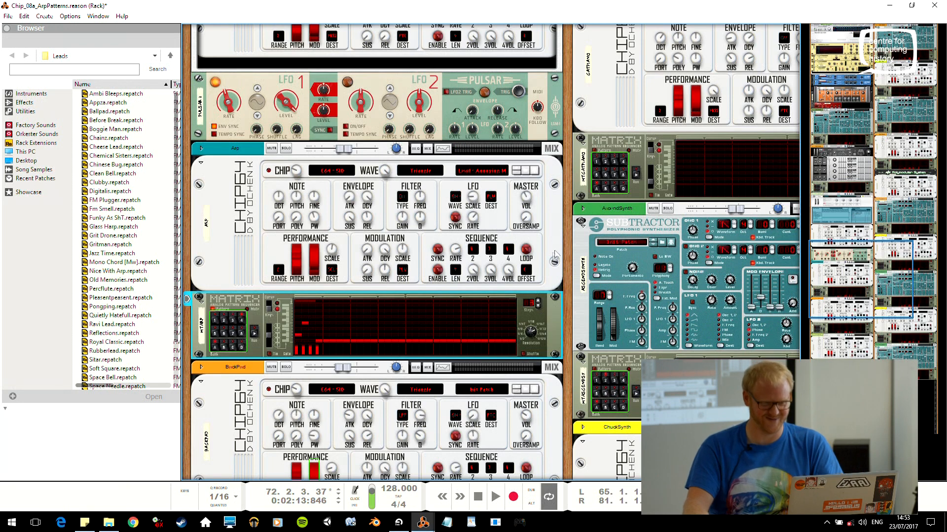
# Open Chip_08_Arp.reason from the MUSEUMTALK folder
pyautogui.scroll(3, 552, 253)
pyautogui.hotkey('alt', 'Tab')
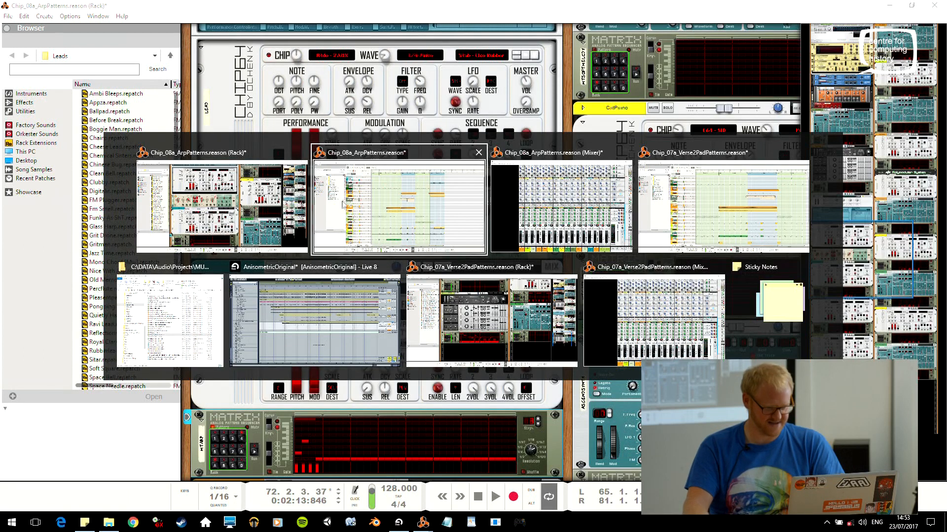
pyautogui.click(183, 314)
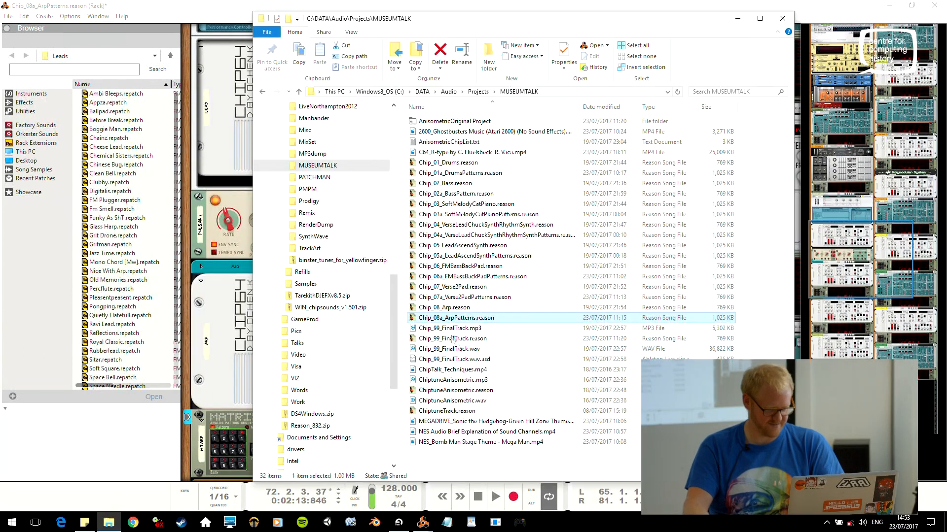
pyautogui.doubleClick(446, 307)
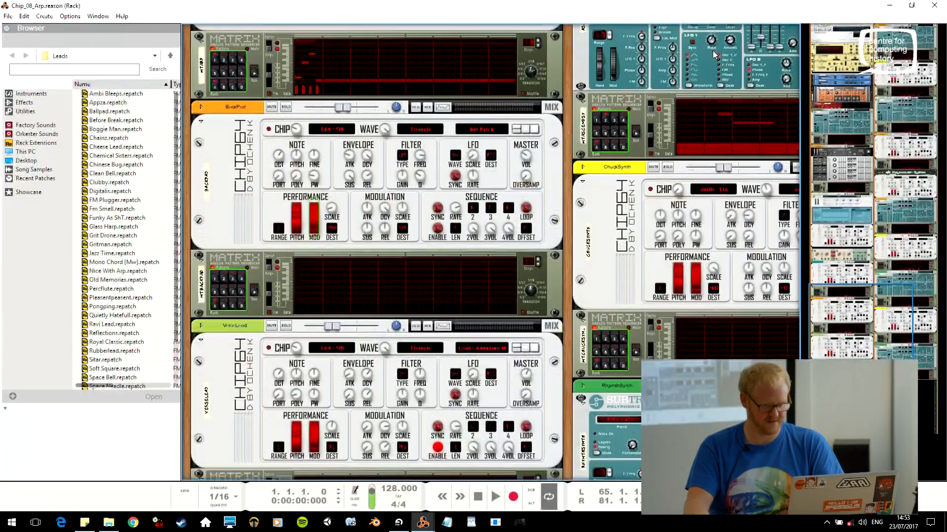
# Play the Chip_08_Arp sequence from bar 65, soloing the MTArp track for a few bars before restoring the full mix
pyautogui.hotkey('alt', 'Tab')
pyautogui.moveTo(652, 62); pyautogui.dragTo(641, 69)
pyautogui.press('space')
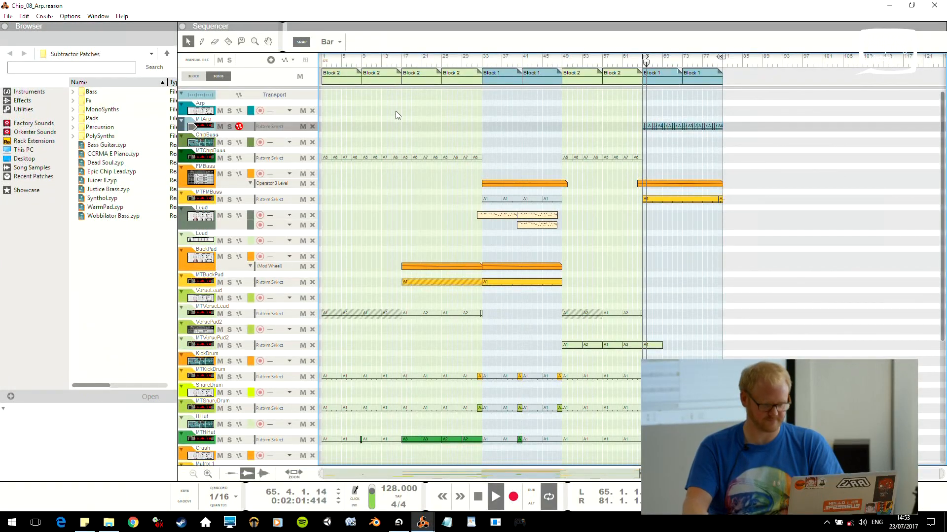
pyautogui.click(230, 127)
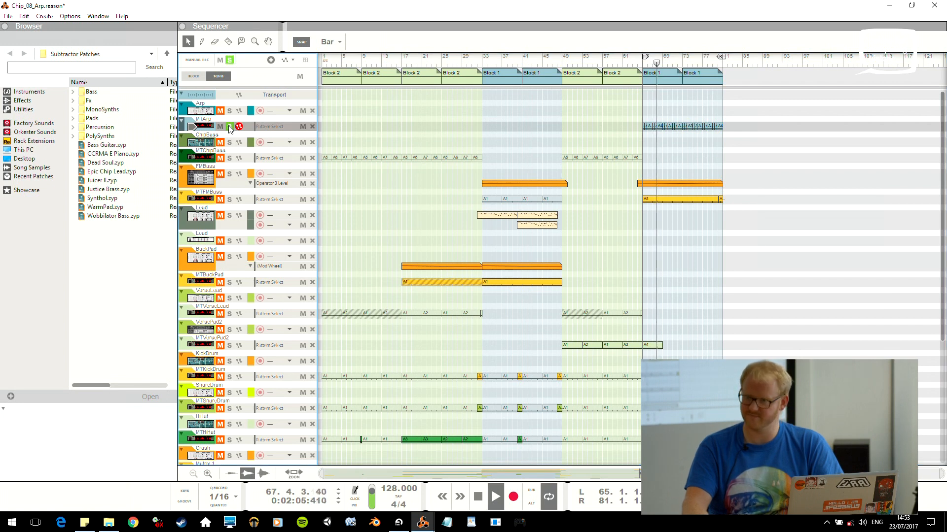
pyautogui.click(229, 127)
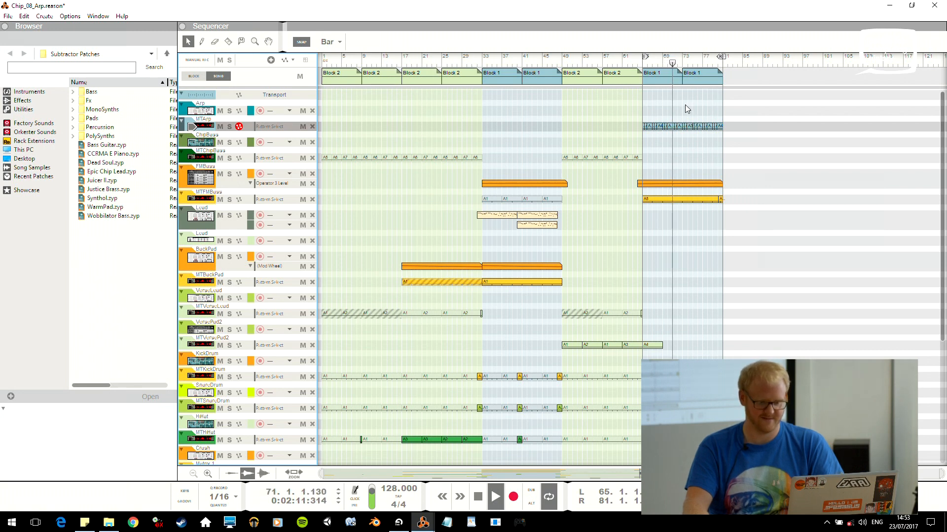
# Switch to the AnisometricOriginal set in Live, take the 6 Audio pads track out of solo and play the full mix from bar 65
pyautogui.hotkey('alt', 'Tab')
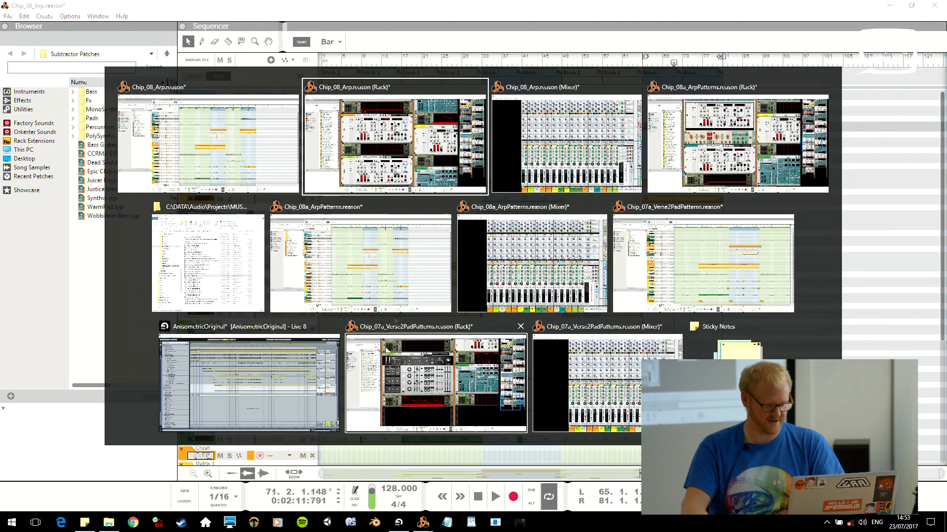
pyautogui.click(283, 358)
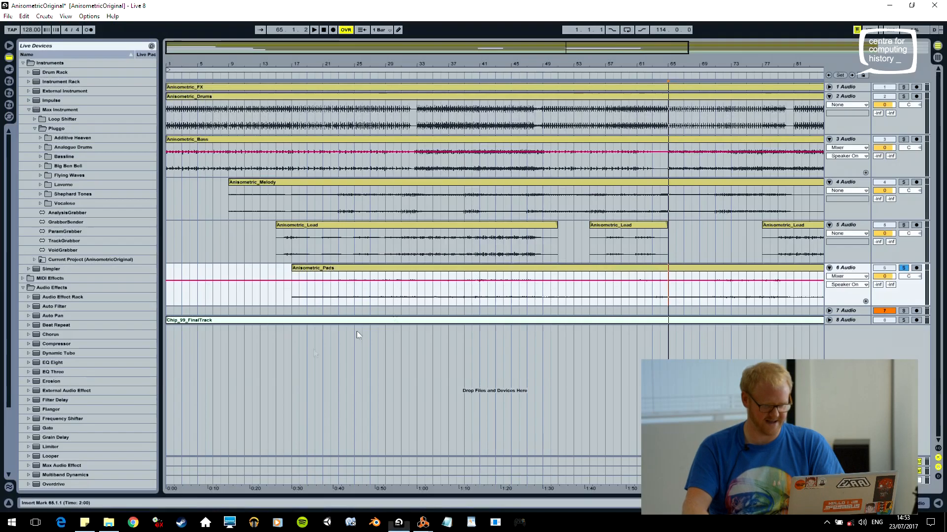
pyautogui.click(544, 120)
pyautogui.press('space')
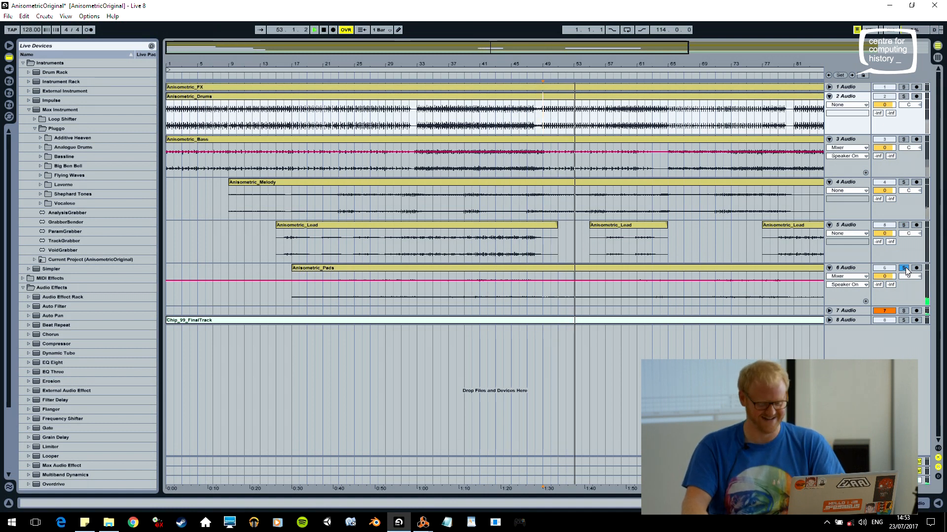
pyautogui.click(666, 193)
pyautogui.press('space')
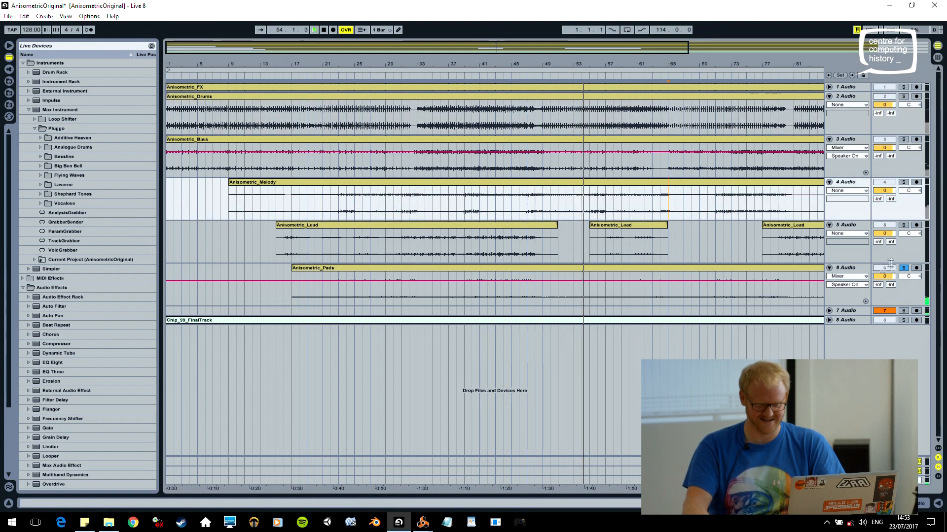
pyautogui.click(910, 269)
pyautogui.click(905, 268)
pyautogui.press('space')
pyautogui.moveTo(538, 65); pyautogui.dragTo(539, 46)
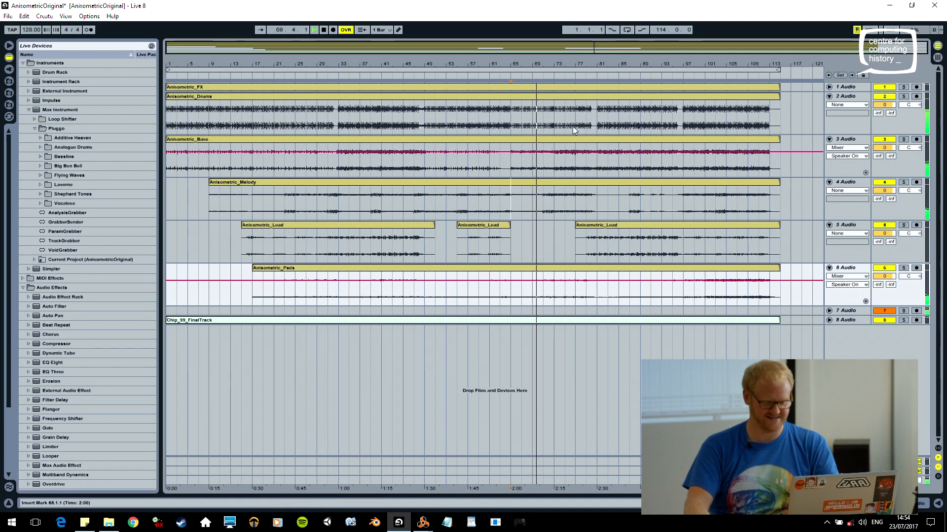
# Return to the Chip_08_Arp sequencer and play the chiptune version from bar 65 while looking through all its tracks
pyautogui.hotkey('alt', 'Tab')
pyautogui.moveTo(675, 63); pyautogui.dragTo(644, 67)
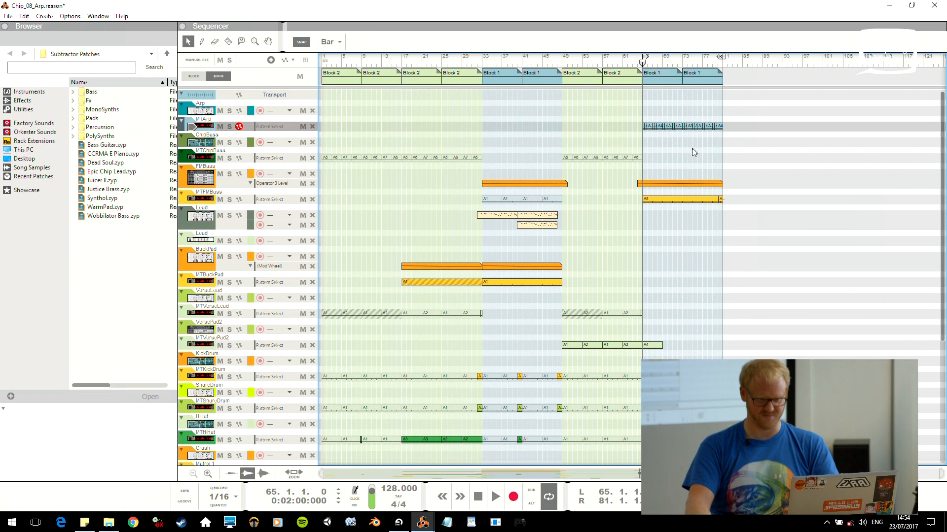
pyautogui.scroll(-5, 700, 141)
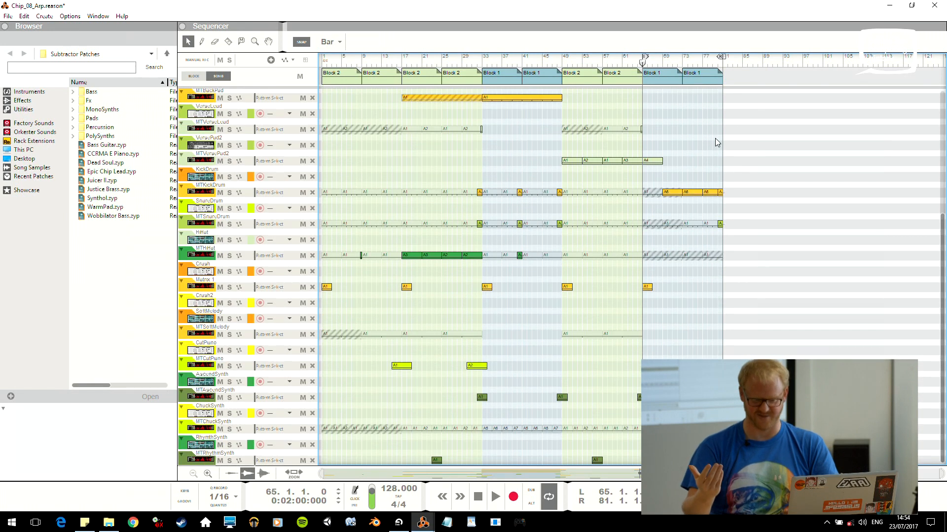
pyautogui.press('space')
pyautogui.scroll(2, 722, 159)
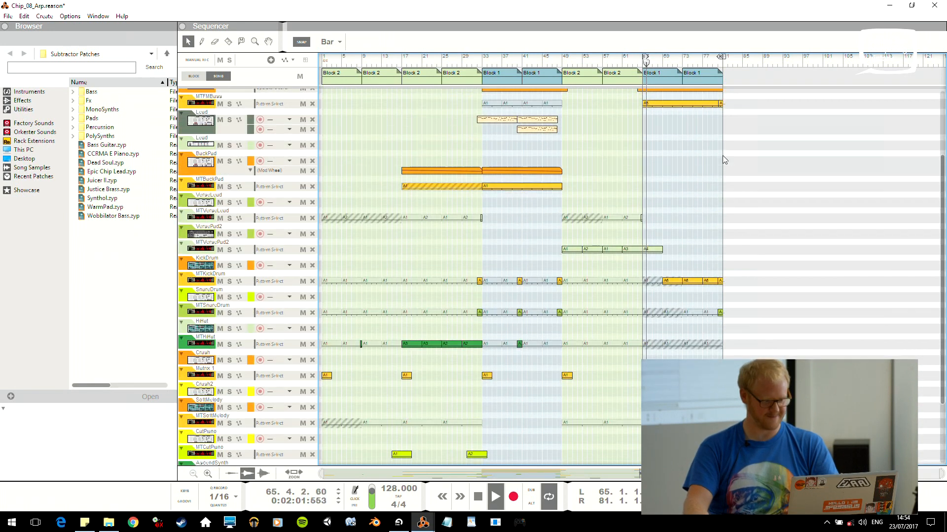
pyautogui.scroll(2, 722, 155)
pyautogui.scroll(1, 726, 106)
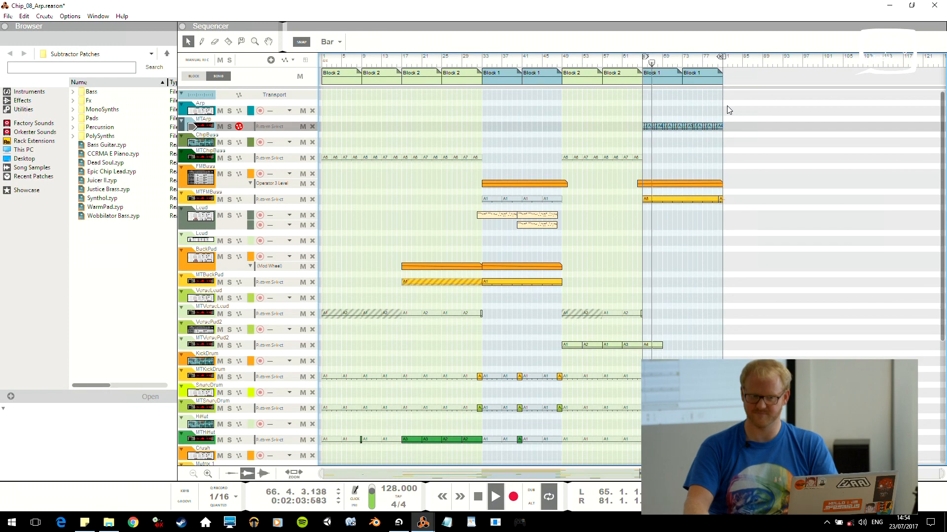
pyautogui.scroll(-3, 709, 144)
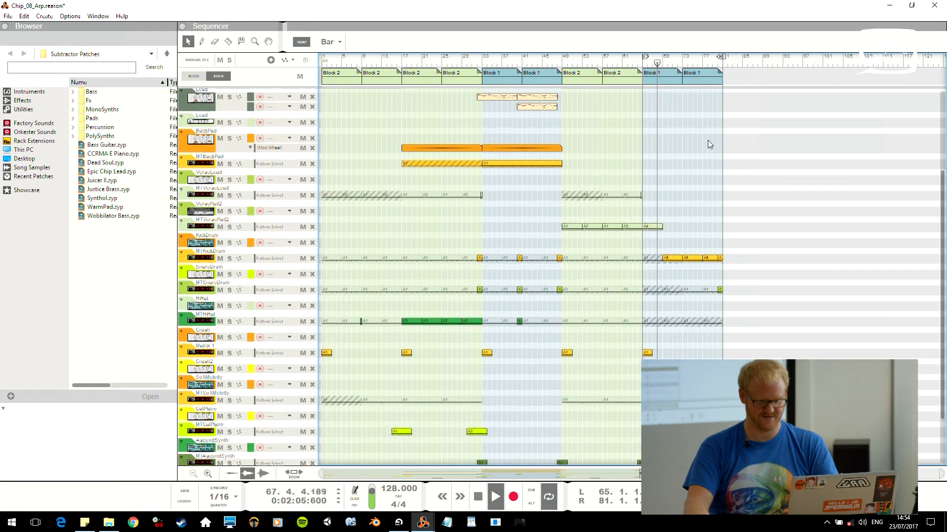
pyautogui.scroll(-2, 708, 140)
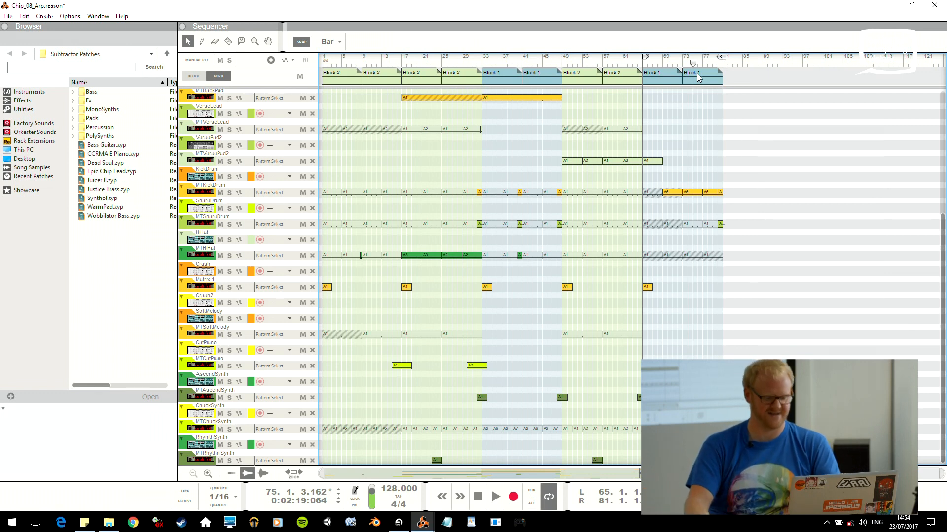
# Open Chip_99_FinalTrack.reason from the MUSEUMTALK folder
pyautogui.hotkey('alt', 'Tab')
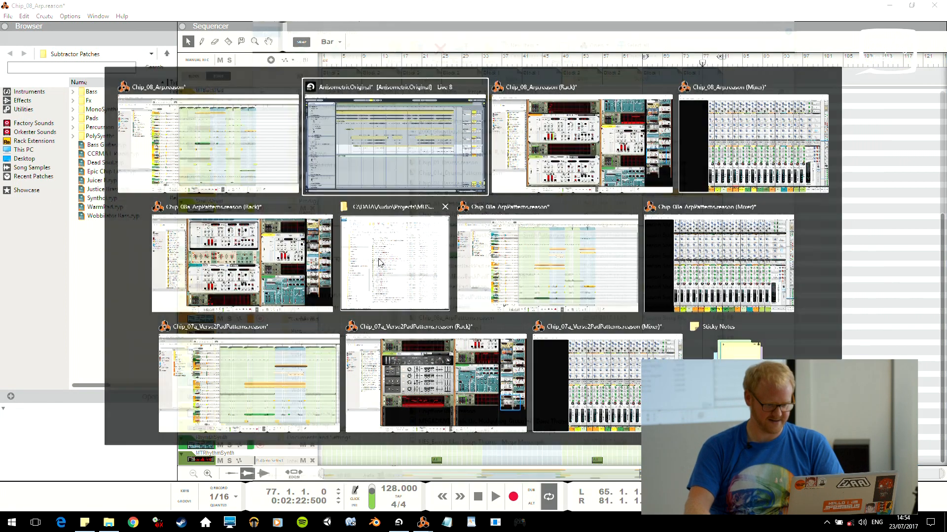
pyautogui.click(372, 264)
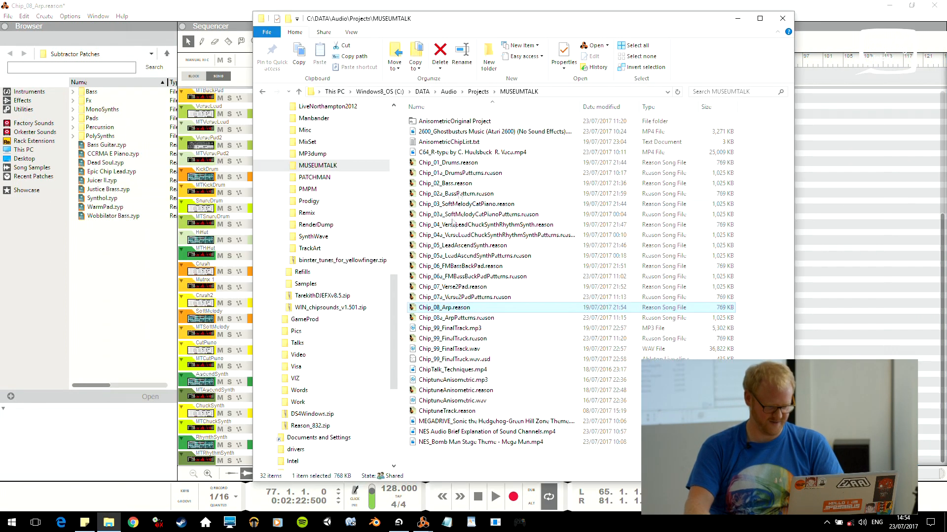
pyautogui.click(468, 338)
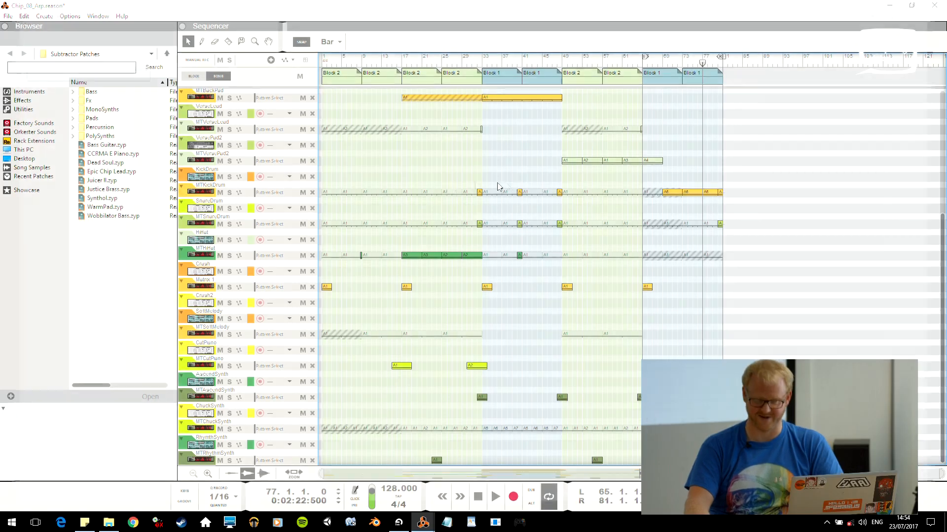
# Look through the mixer, sequencer and rack of Chip_99_FinalTrack, including the master effects and the bass synths
pyautogui.hotkey('alt', 'Tab')
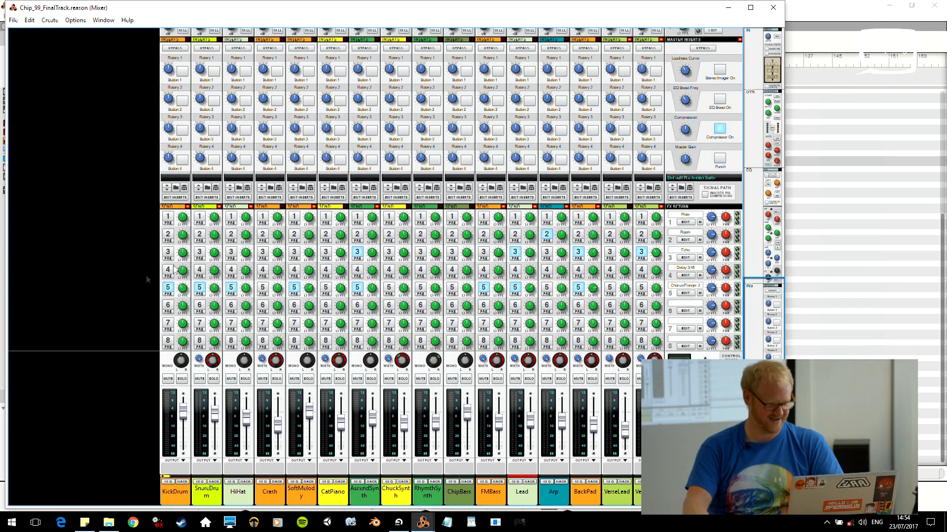
pyautogui.click(531, 379)
pyautogui.hotkey('alt', 'Tab')
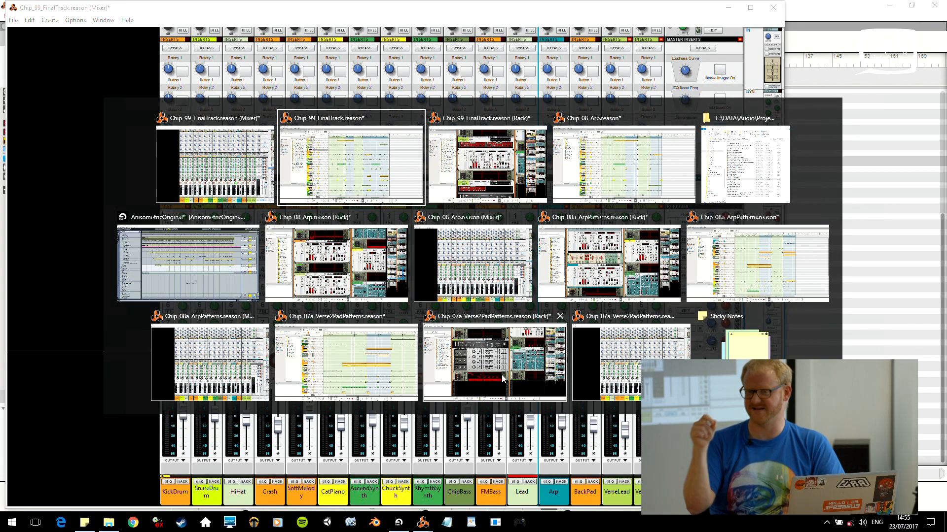
pyautogui.hotkey('alt', 'Tab')
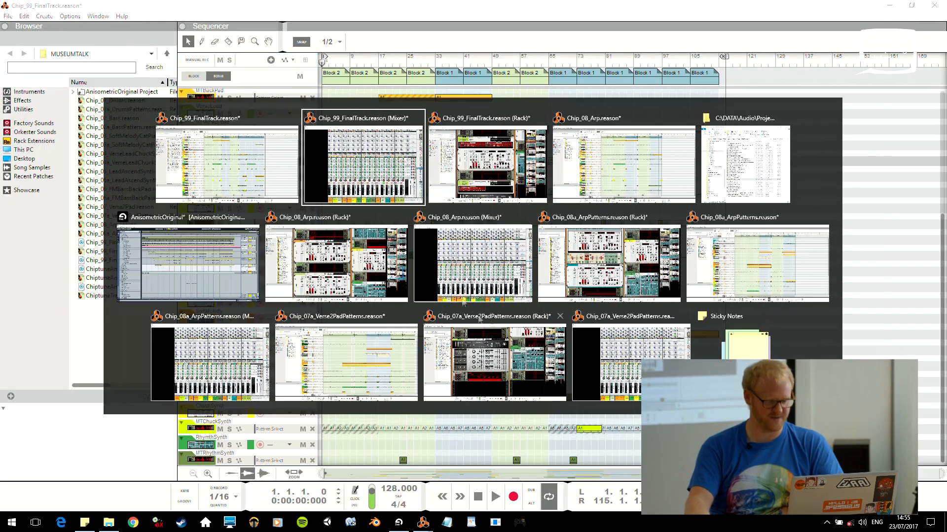
pyautogui.hotkey('alt', 'Tab')
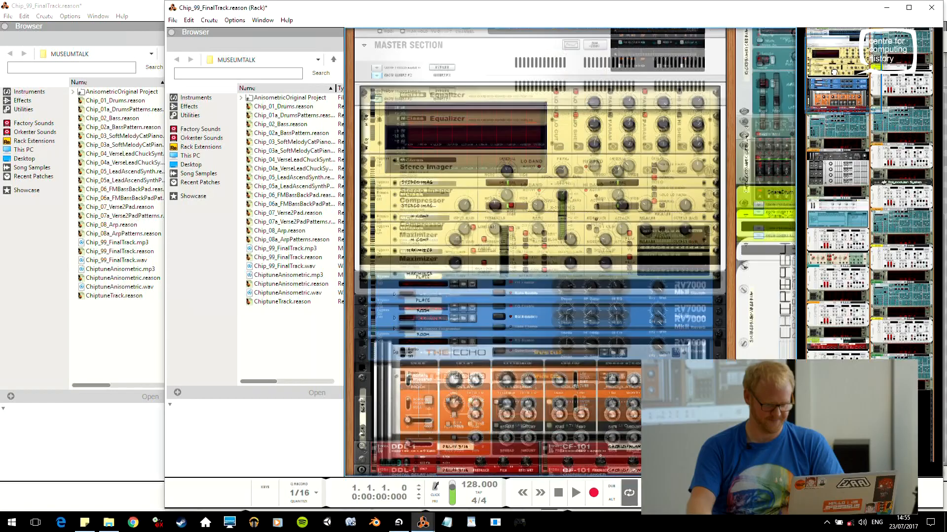
pyautogui.hotkey('alt', 'Tab')
pyautogui.hotkey('alt', 'Tab')
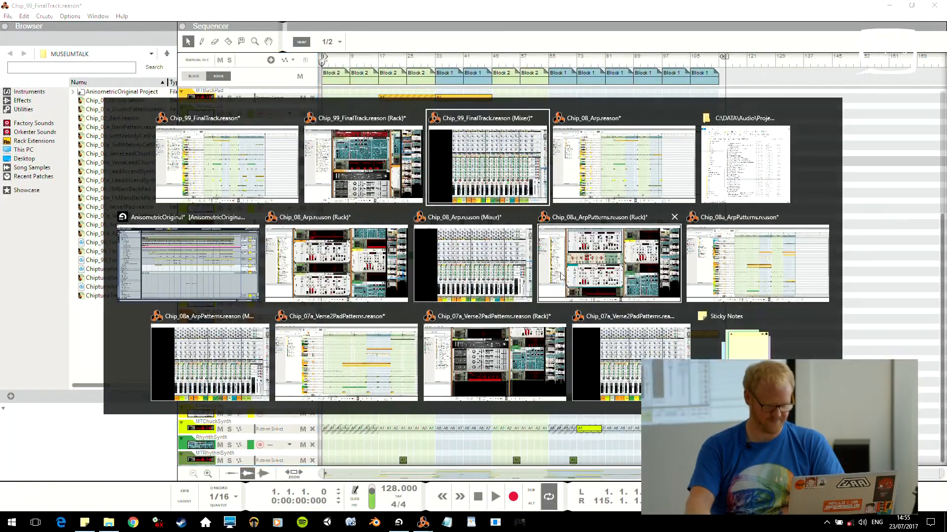
pyautogui.hotkey('alt', 'Tab')
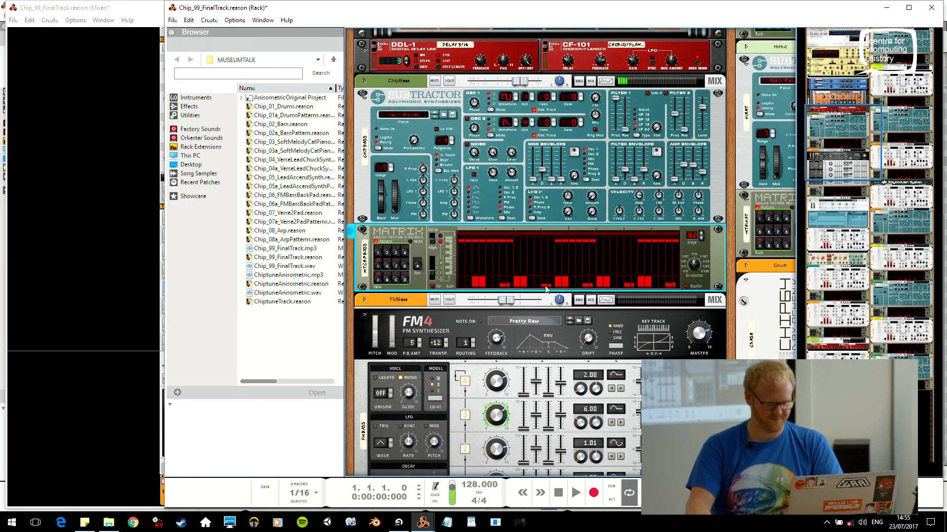
# Solo the Lead channel in the Chip_99_FinalTrack mixer and check the rack
pyautogui.hotkey('alt', 'Tab')
pyautogui.hotkey('alt', 'Tab')
pyautogui.hotkey('alt', 'Tab')
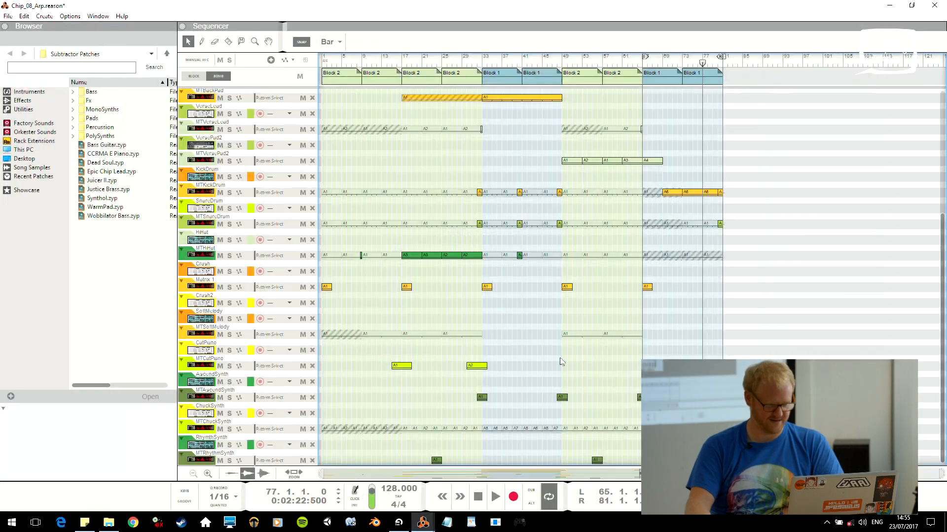
pyautogui.hotkey('alt', 'Tab')
pyautogui.hotkey('alt', 'Tab')
pyautogui.click(533, 380)
pyautogui.hotkey('alt', 'Tab')
pyautogui.hotkey('alt', 'Tab')
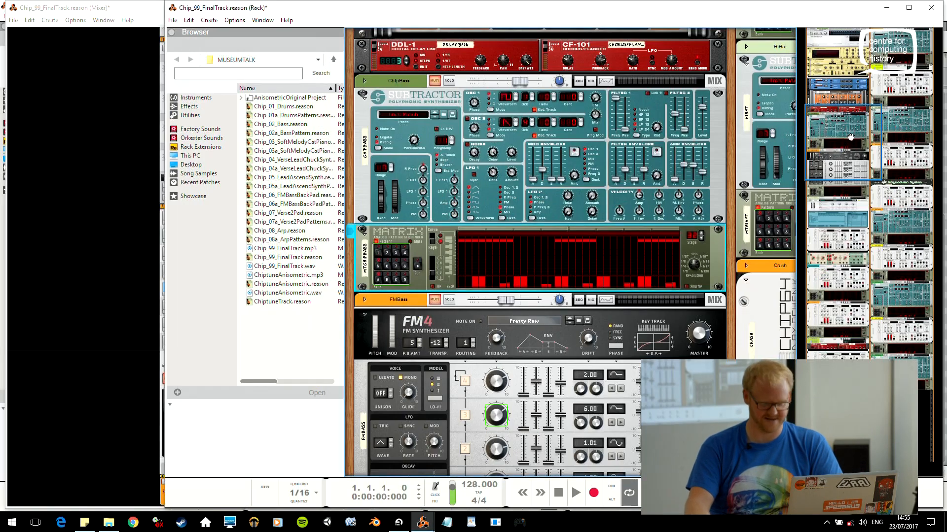
pyautogui.hotkey('alt', 'Tab')
pyautogui.moveTo(487, 64); pyautogui.dragTo(396, 76)
pyautogui.press('space')
pyautogui.click(396, 75)
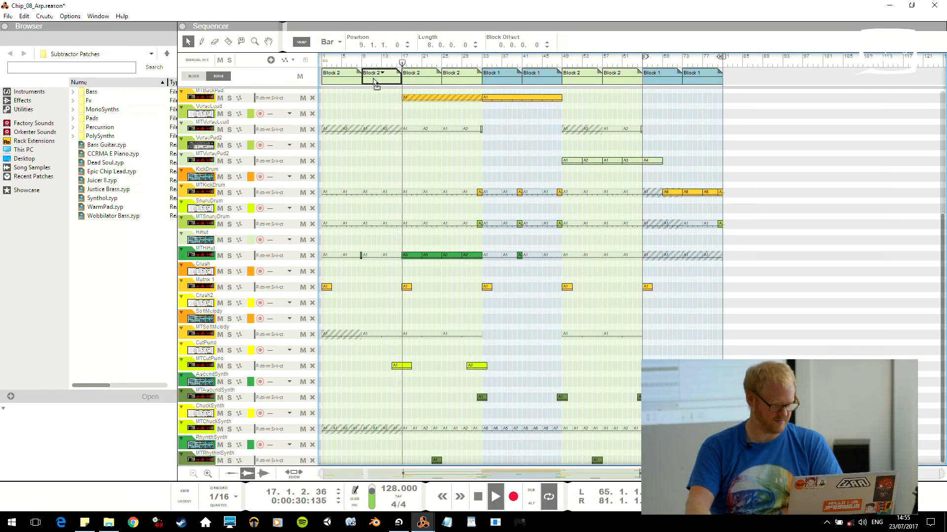
# Play the Chip_99_FinalTrack sequence from bar 17 and skip ahead to bar 33 to hear the soloed Lead
pyautogui.hotkey('alt', 'Tab')
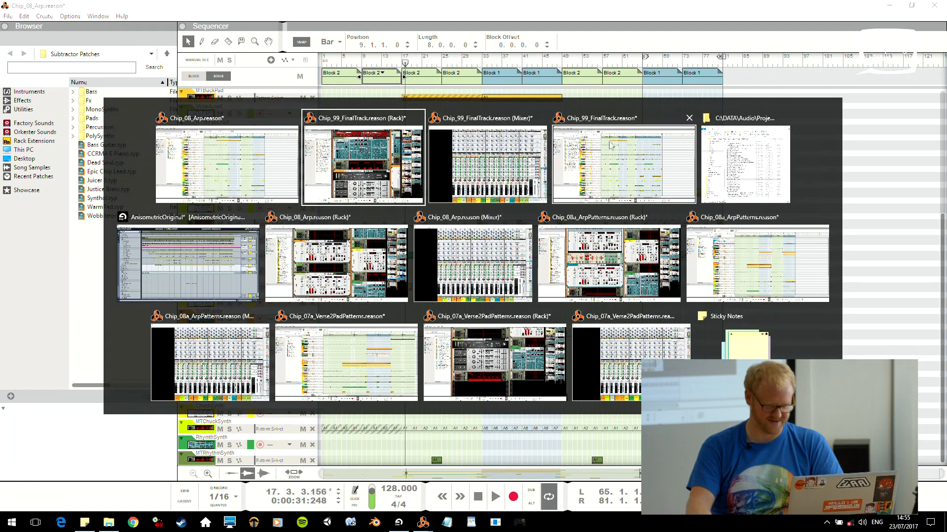
pyautogui.click(610, 144)
pyautogui.moveTo(383, 64); pyautogui.dragTo(381, 63)
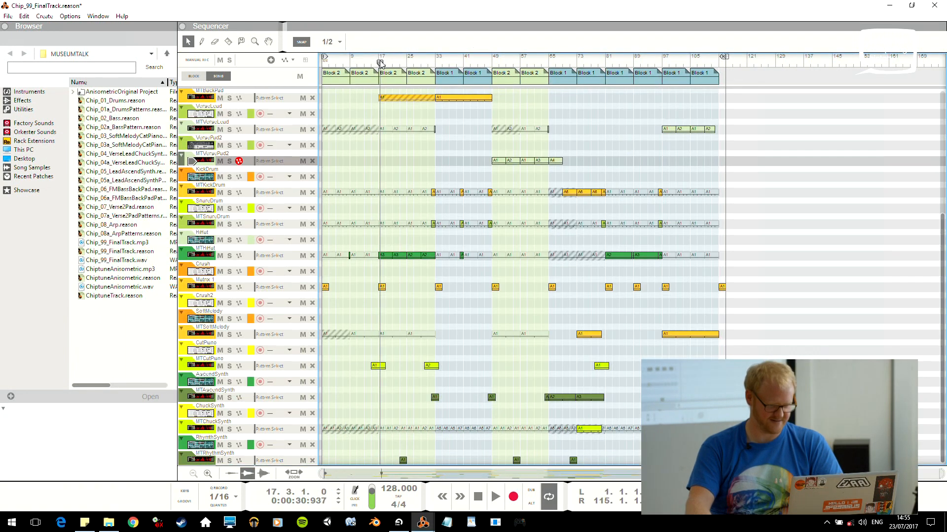
pyautogui.press('space')
pyautogui.click(435, 62)
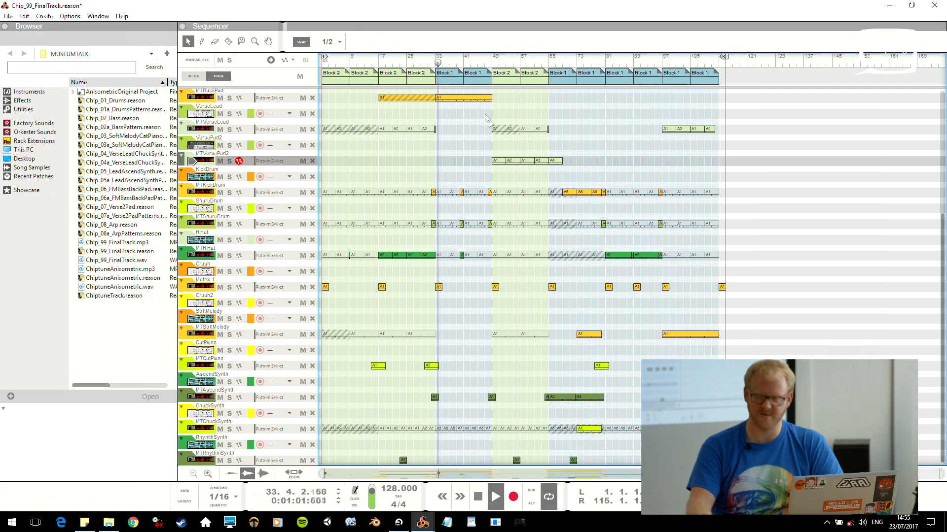
# Check the Lead channel's FX5 send level in the Chip_99_FinalTrack mixer and take the channel out of solo
pyautogui.hotkey('alt', 'Tab')
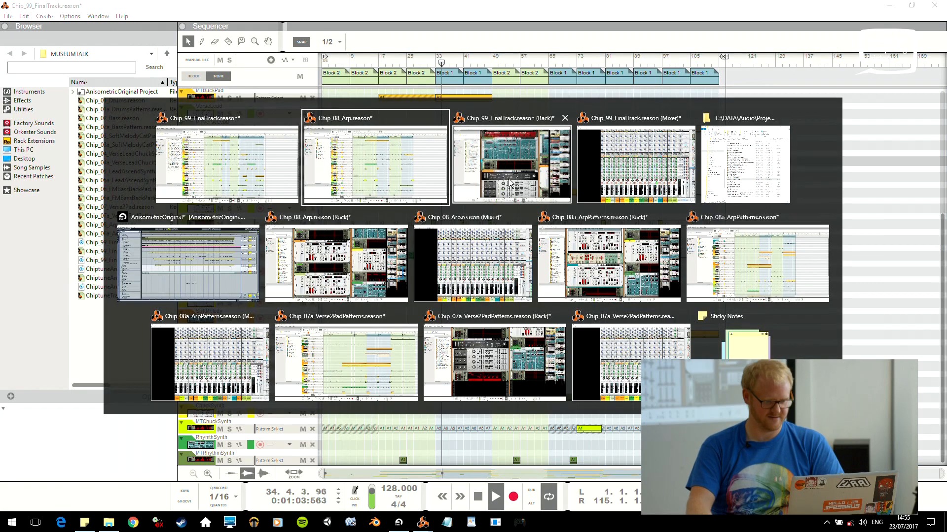
pyautogui.hotkey('alt', 'Tab')
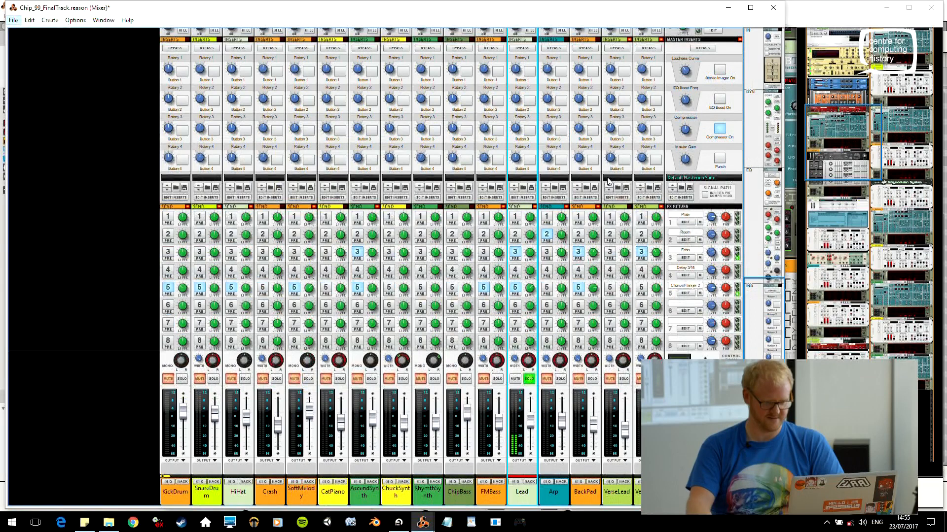
pyautogui.moveTo(530, 291)
pyautogui.mouseDown()
pyautogui.moveTo(533, 260)
pyautogui.moveTo(542, 314)
pyautogui.moveTo(541, 281)
pyautogui.mouseUp()
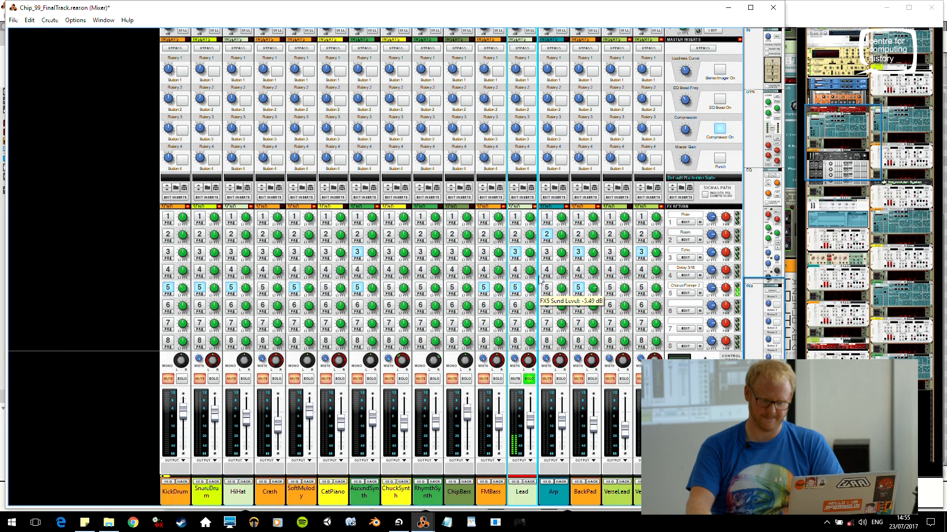
pyautogui.click(529, 379)
# Play the opening bars of Chip_99_FinalTrack from bar 1 with the full mix and stop playback
pyautogui.hotkey('alt', 'Tab')
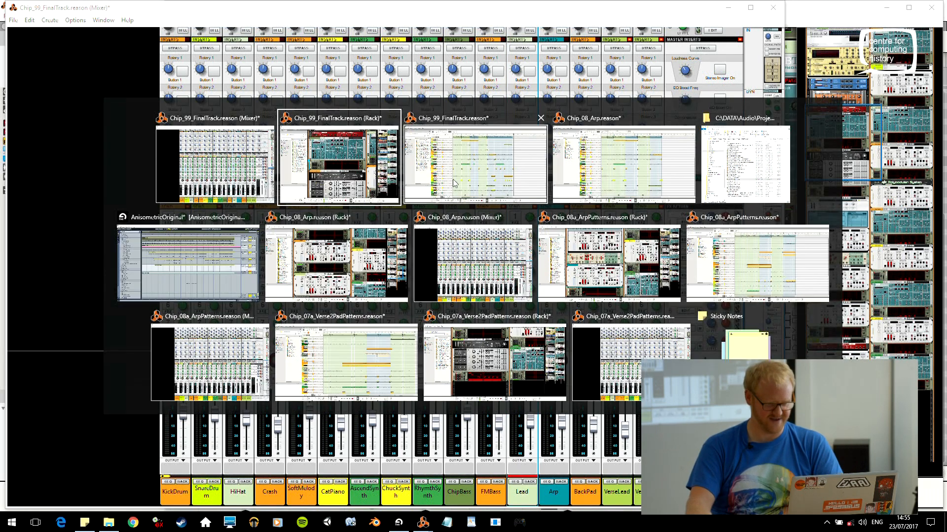
pyautogui.moveTo(459, 65); pyautogui.dragTo(322, 64)
pyautogui.press('space')
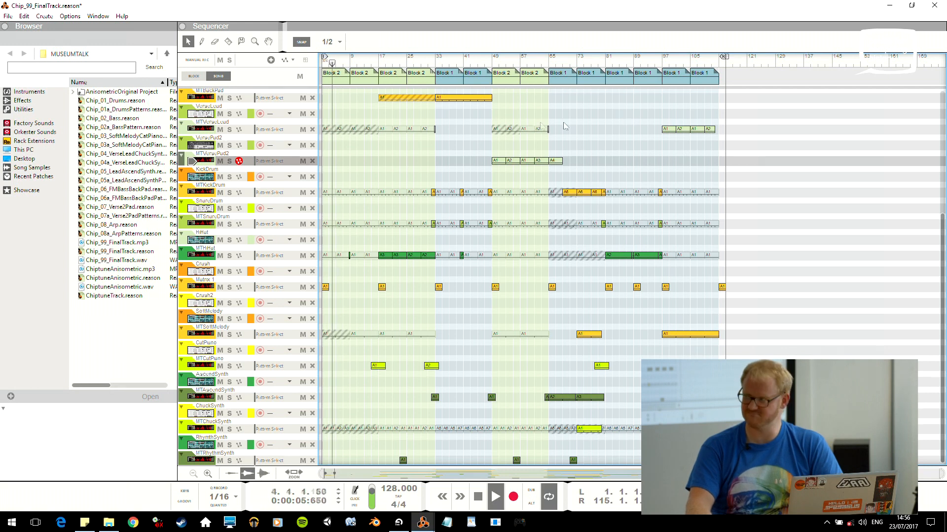
pyautogui.press('space')
# Switch to Live's Session view and play the original tracks alongside the finished chiptune track from the beginning
pyautogui.hotkey('alt', 'Tab')
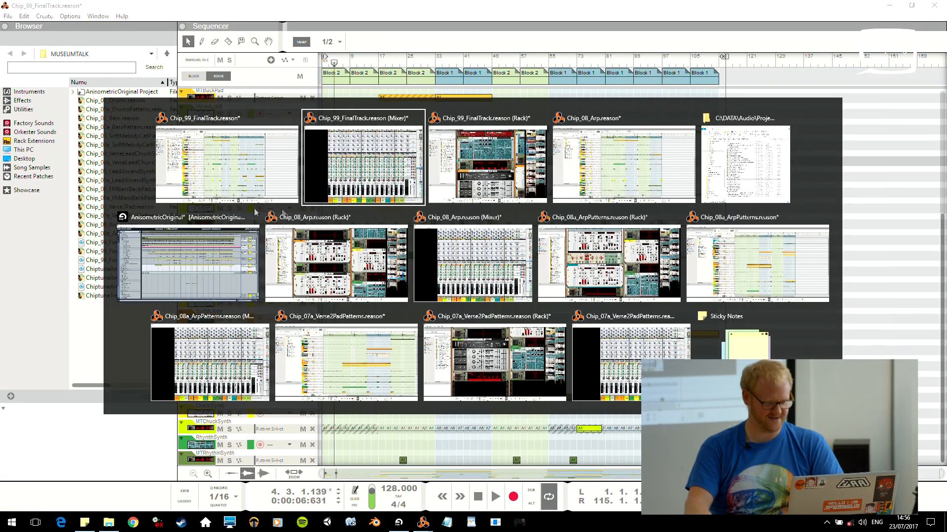
pyautogui.click(270, 232)
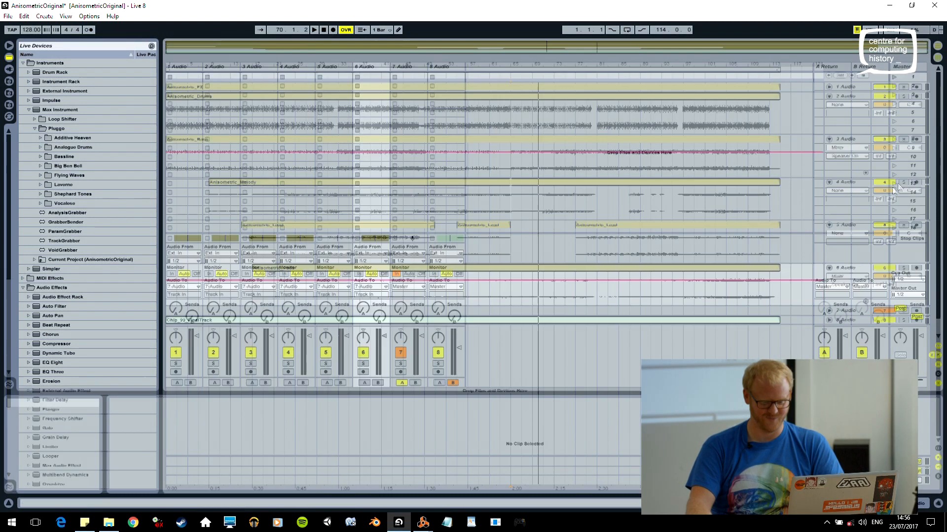
pyautogui.click(938, 56)
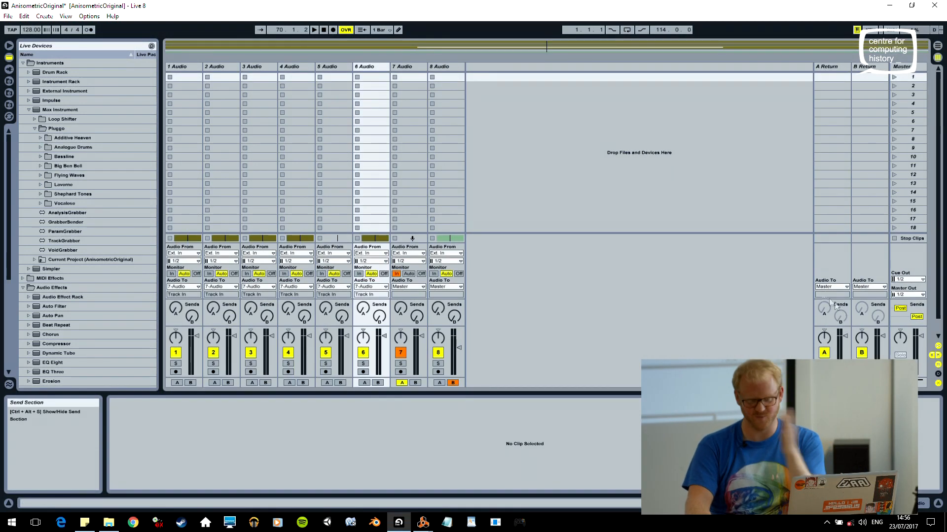
pyautogui.click(324, 29)
pyautogui.click(314, 30)
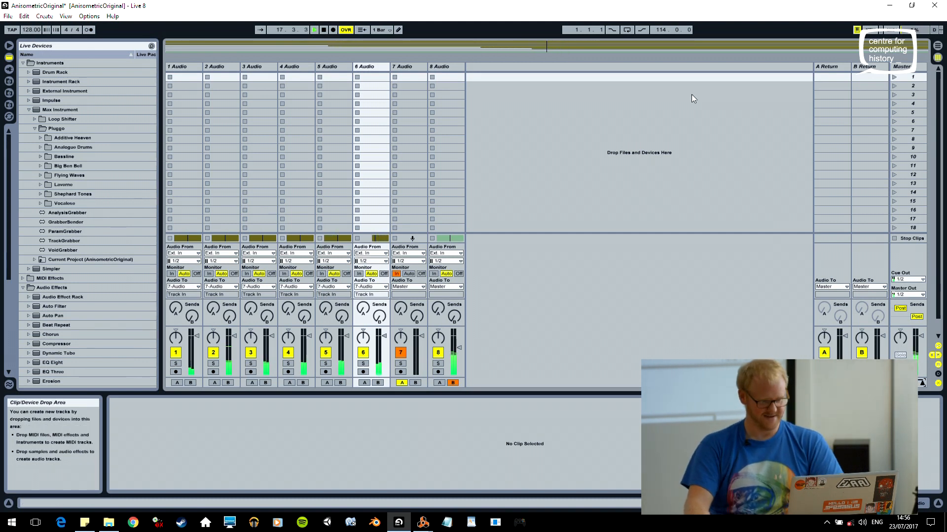
# Stop the comparison playback in Live and return to the Arrangement view
pyautogui.hotkey('alt', 'Tab')
pyautogui.click(187, 148)
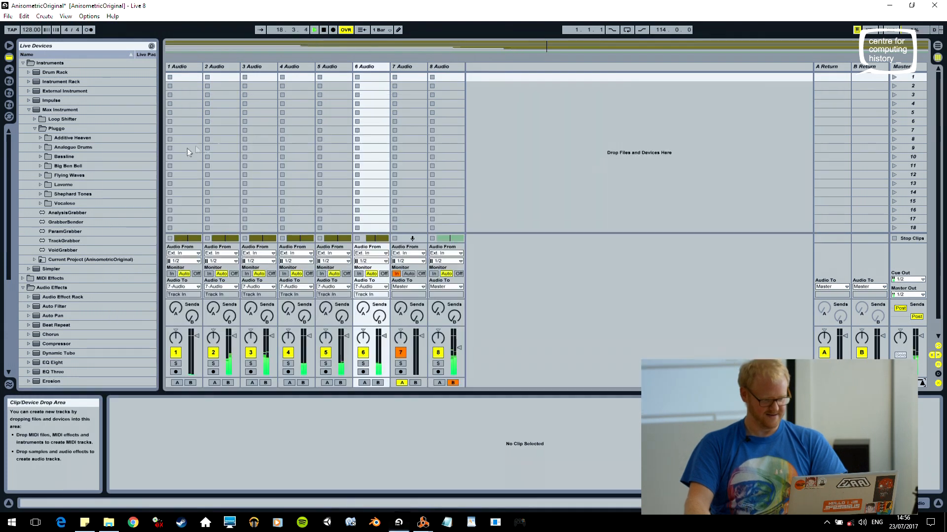
pyautogui.press('Tab')
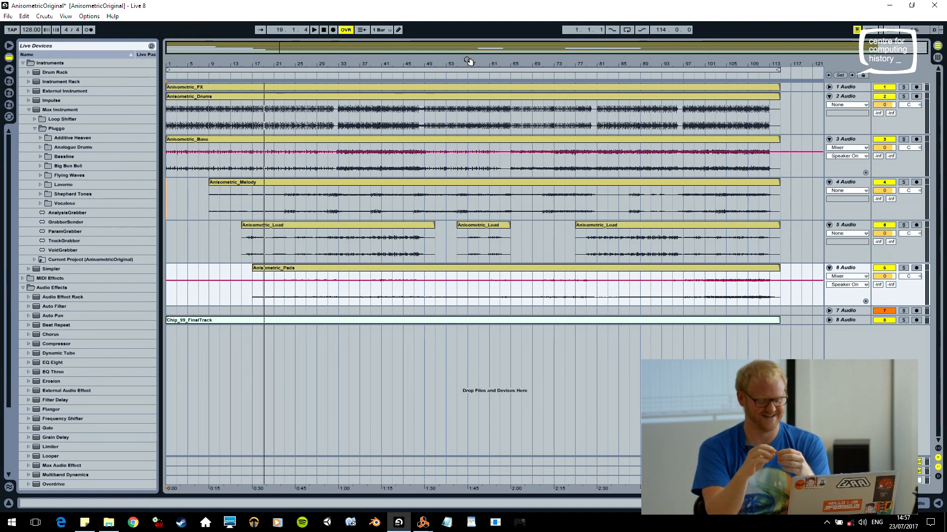
# Switch to the Chip_99_FinalTrack rack in Reason and show the snare and hi-hat devices with their Matrix sequencers
pyautogui.hotkey('alt', 'Tab')
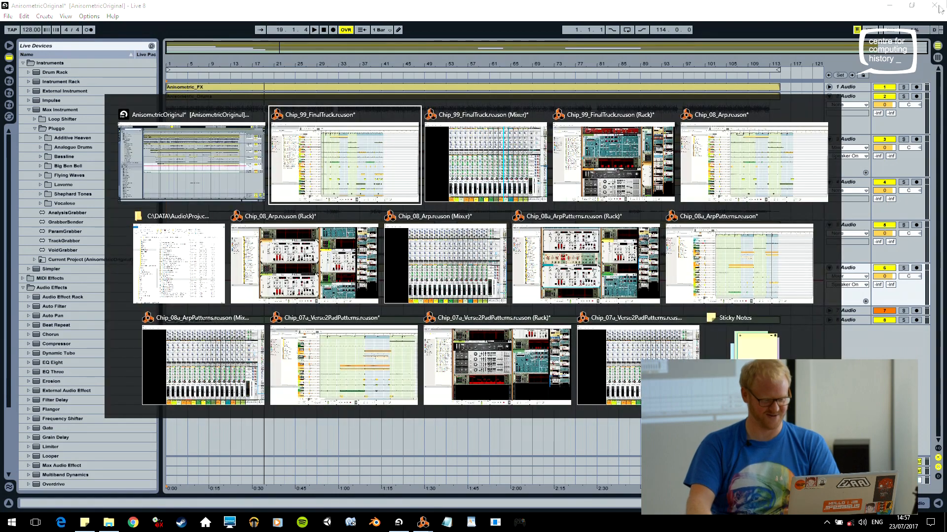
pyautogui.click(612, 161)
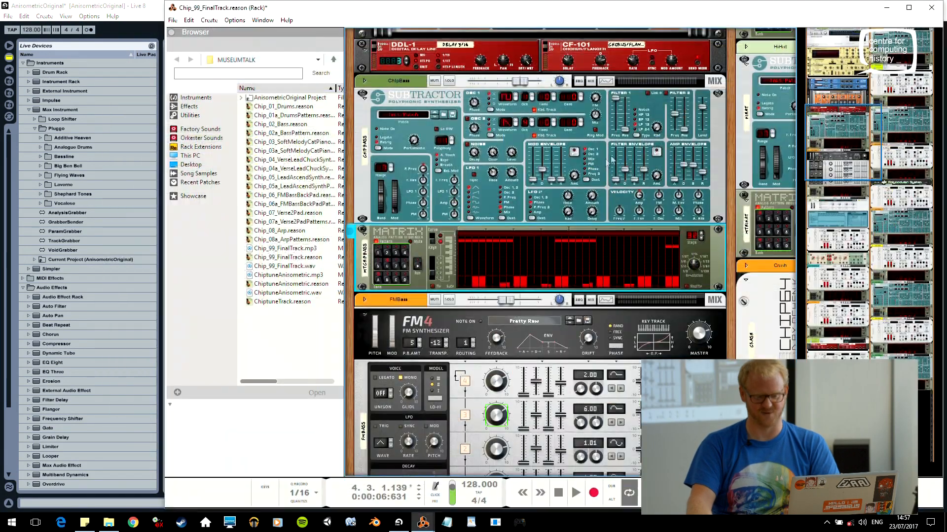
pyautogui.moveTo(856, 144); pyautogui.dragTo(942, 113)
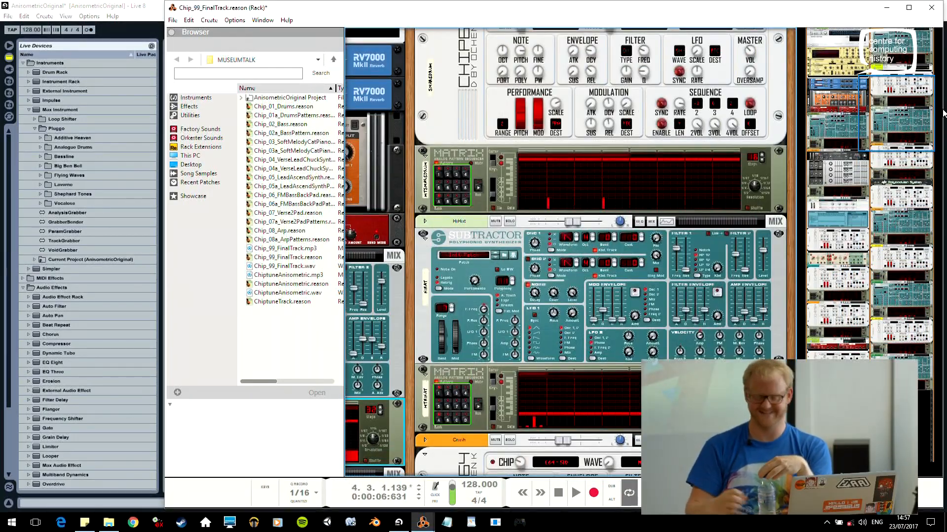